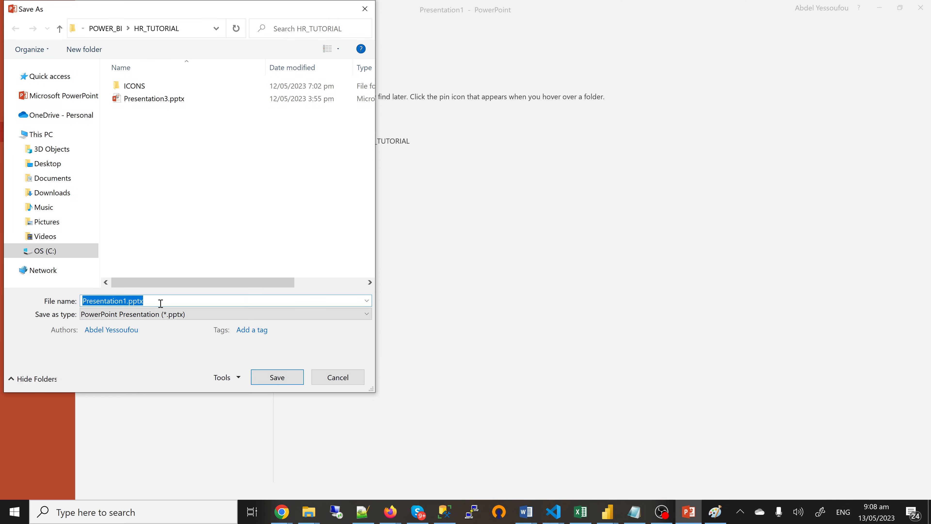
# Step: Export only the current slide as the PNG image HR_BACKGROUND
pyautogui.write('HR_BAC')
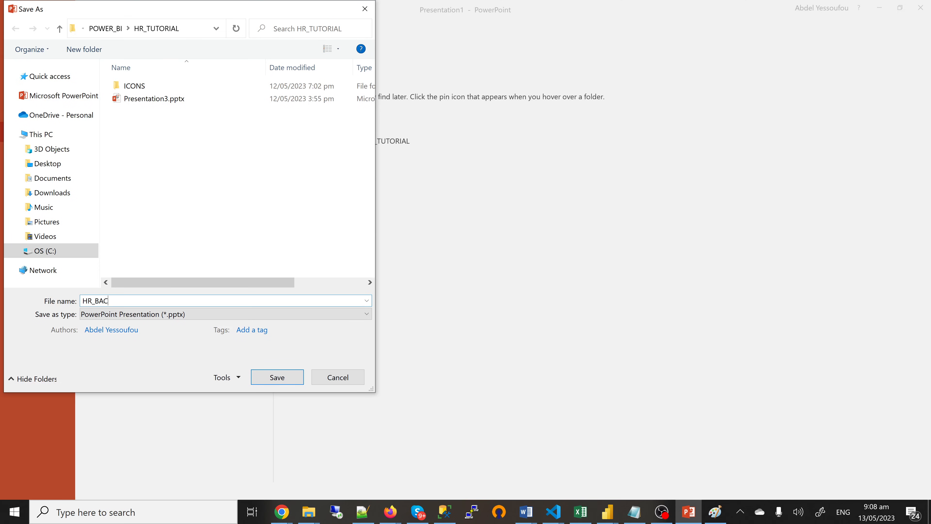
pyautogui.write('KGROUND')
pyautogui.click(199, 315)
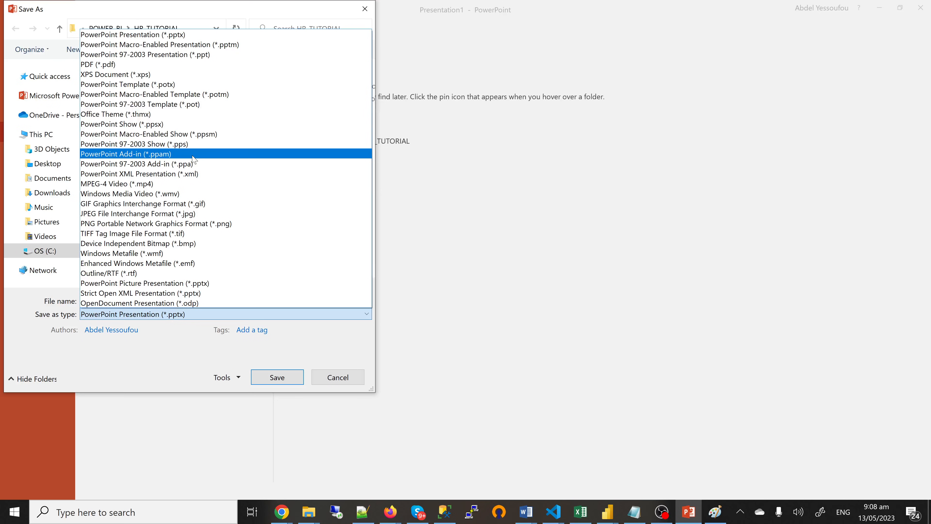
pyautogui.click(205, 223)
pyautogui.click(283, 382)
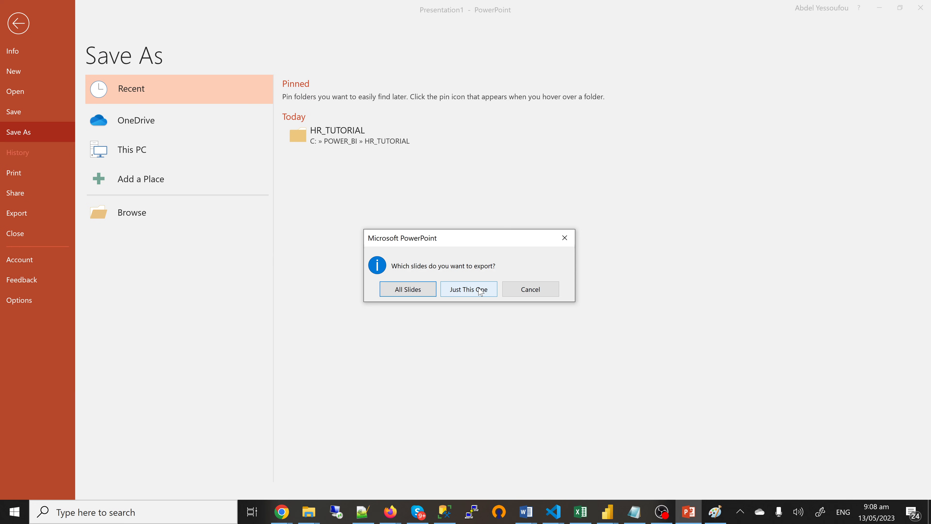
pyautogui.click(480, 290)
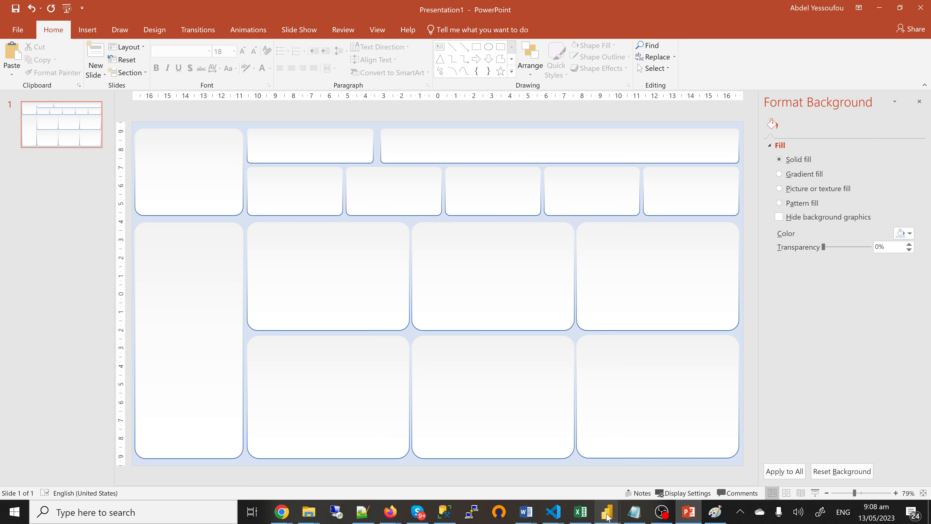
# Step: In the untitled Power BI report, set HR_BACKGROUND.png as the canvas background at 0% transparency
pyautogui.click(607, 516)
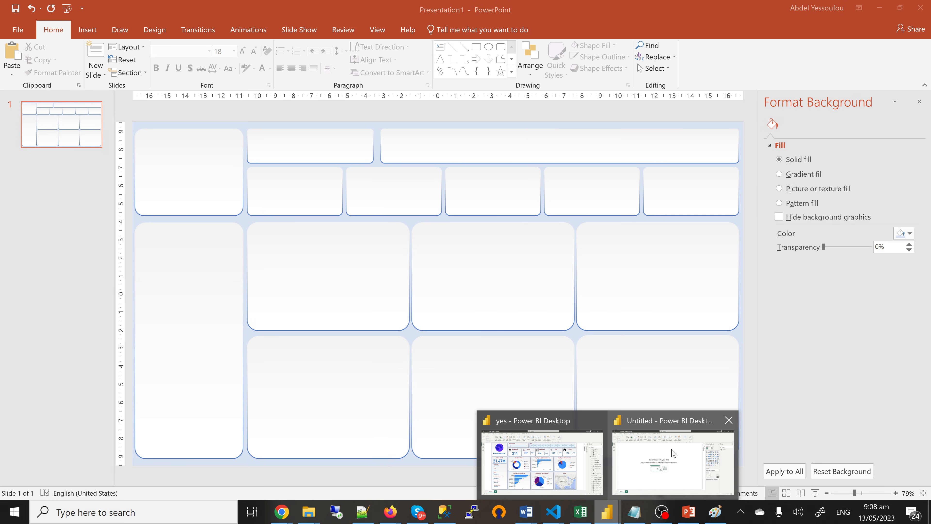
pyautogui.click(673, 453)
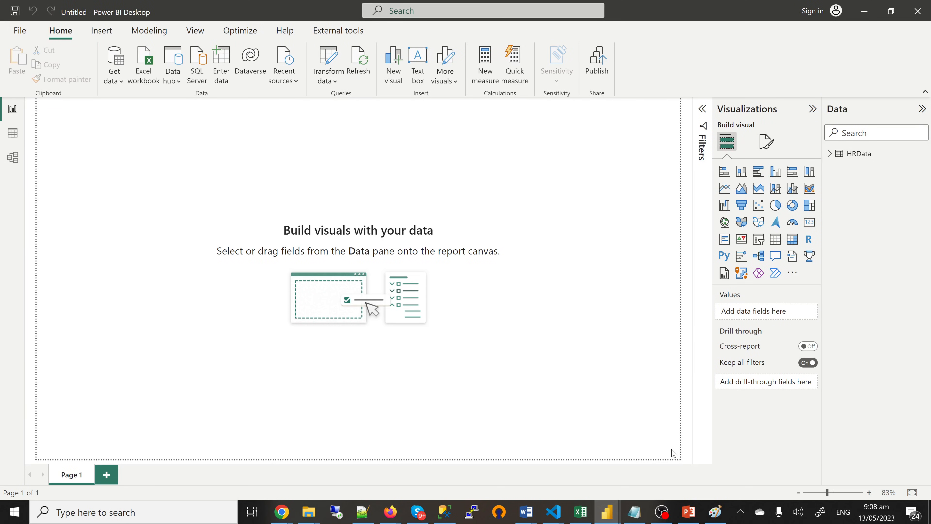
pyautogui.click(829, 154)
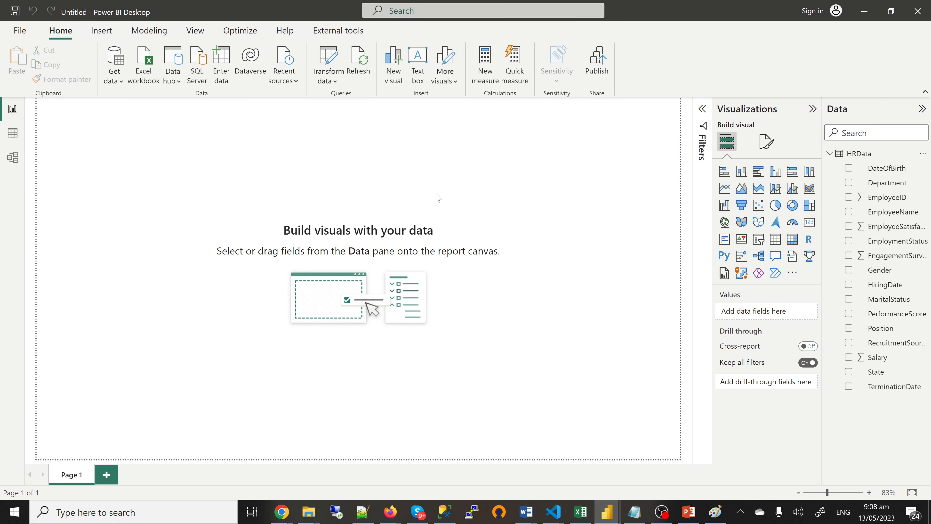
pyautogui.click(773, 145)
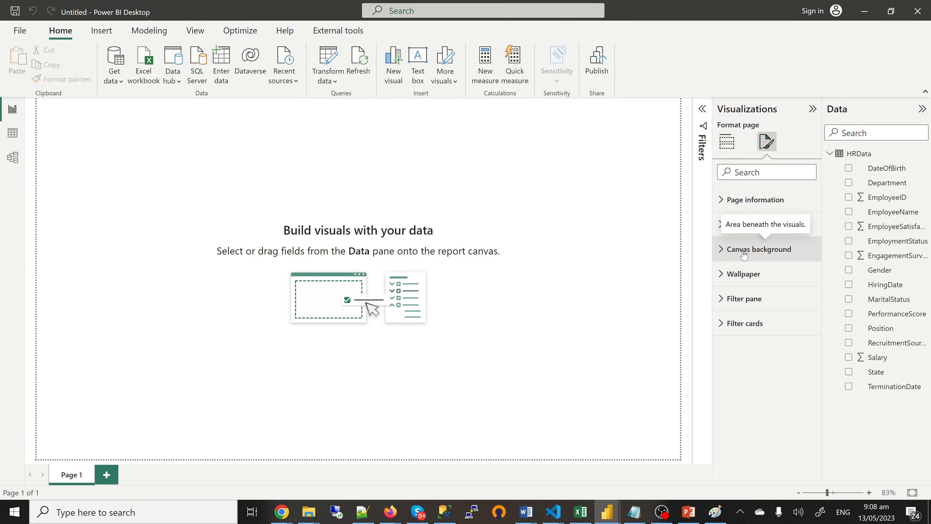
pyautogui.click(744, 253)
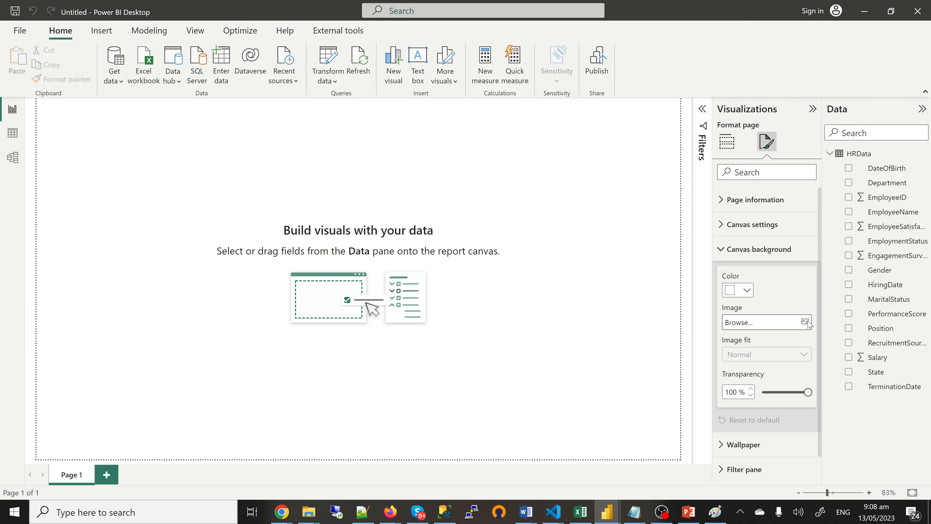
pyautogui.click(806, 322)
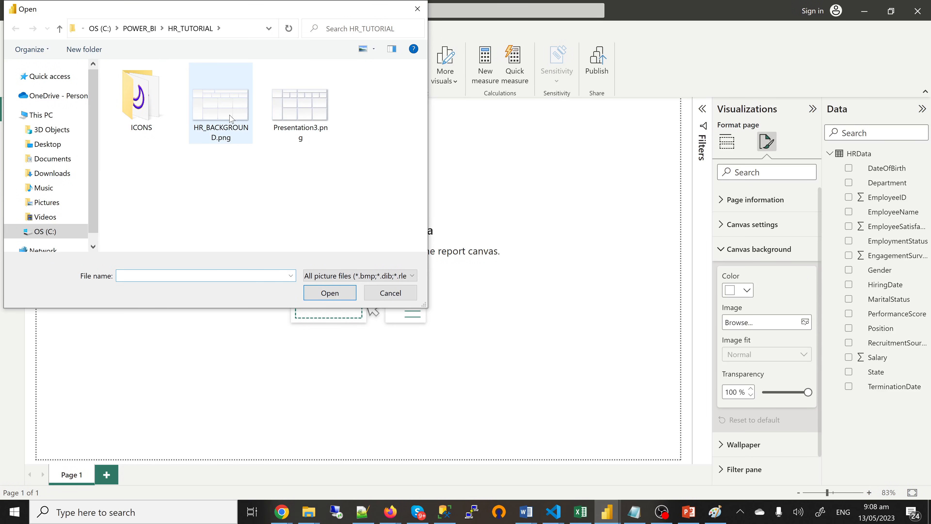
pyautogui.click(221, 106)
pyautogui.click(340, 295)
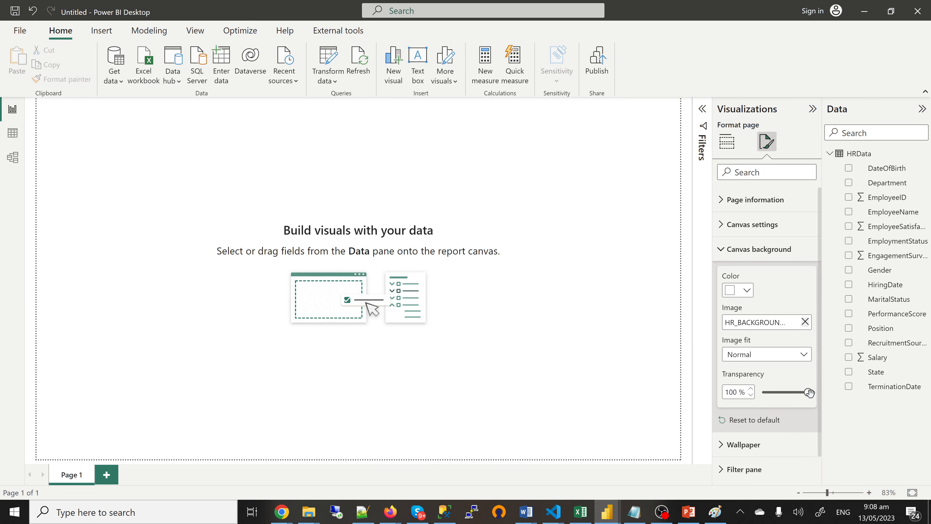
pyautogui.moveTo(809, 392); pyautogui.dragTo(759, 400)
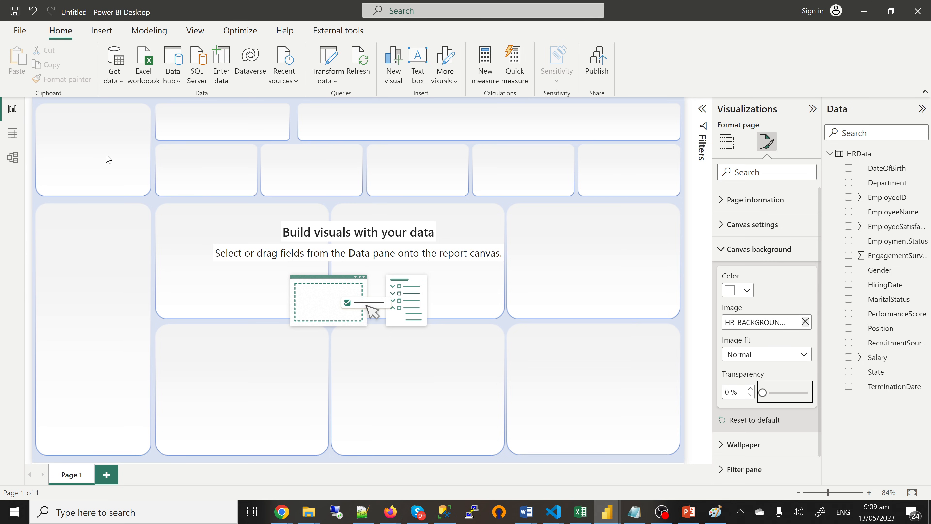
pyautogui.moveTo(607, 512)
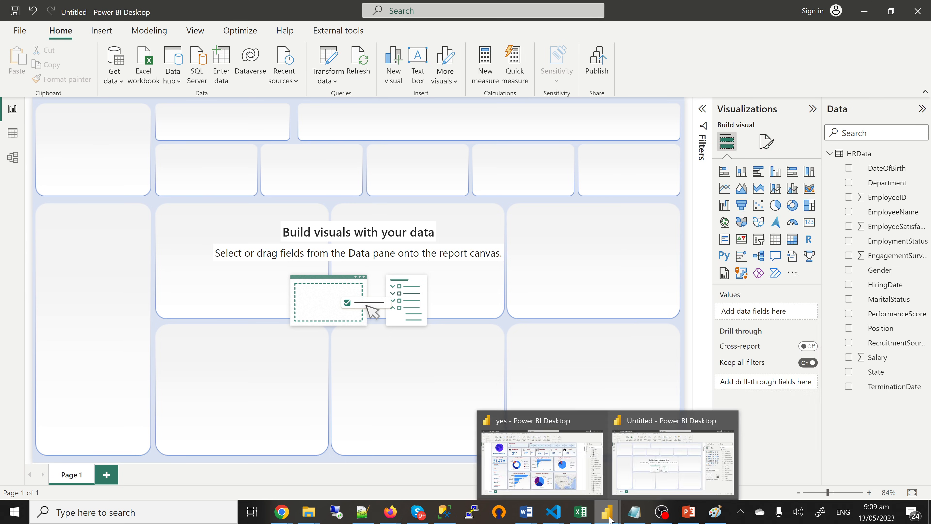
pyautogui.click(553, 465)
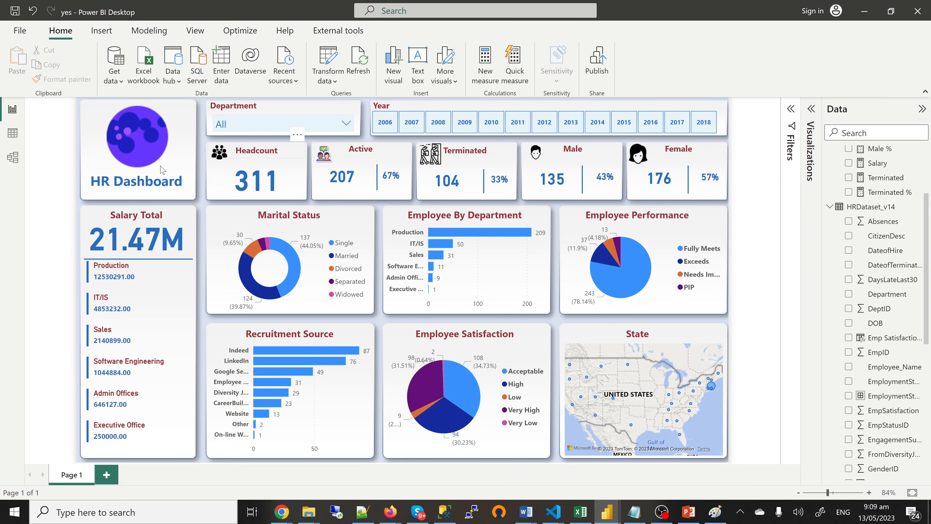
pyautogui.click(142, 185)
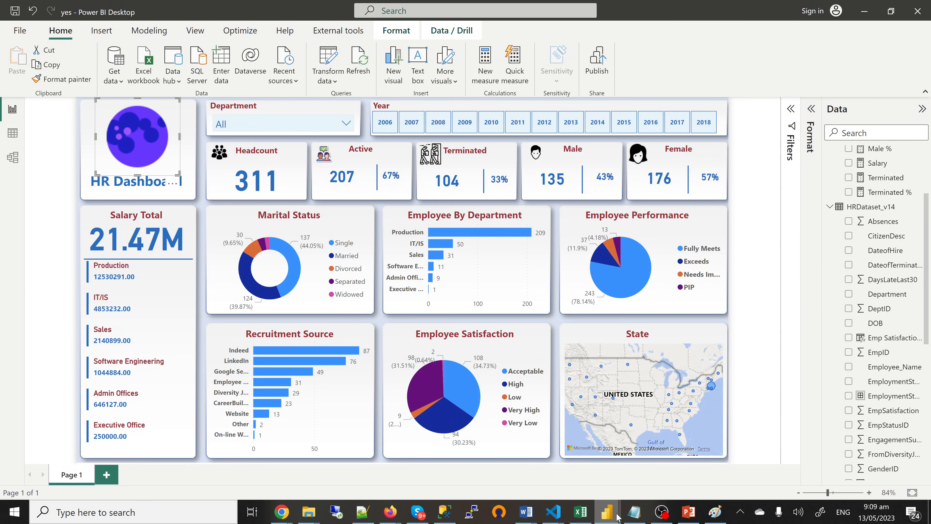
pyautogui.moveTo(617, 517)
pyautogui.click(651, 448)
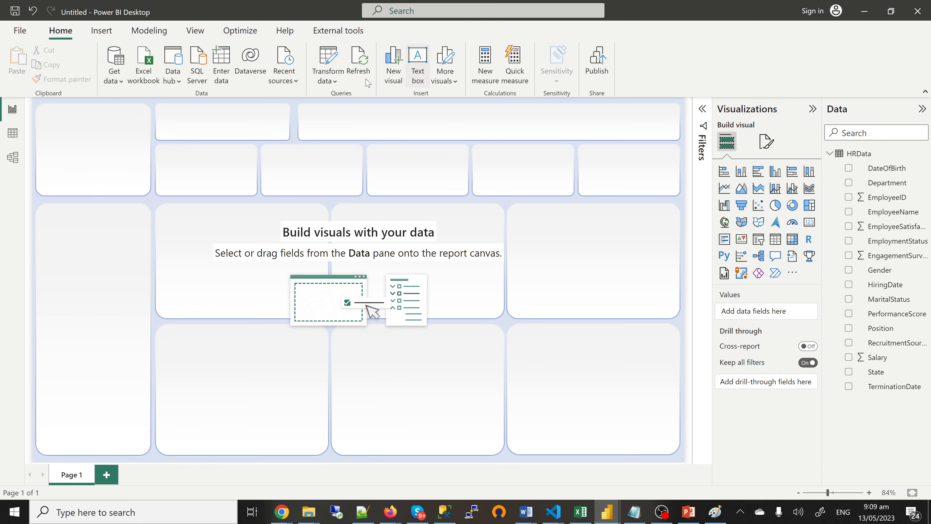
pyautogui.click(105, 34)
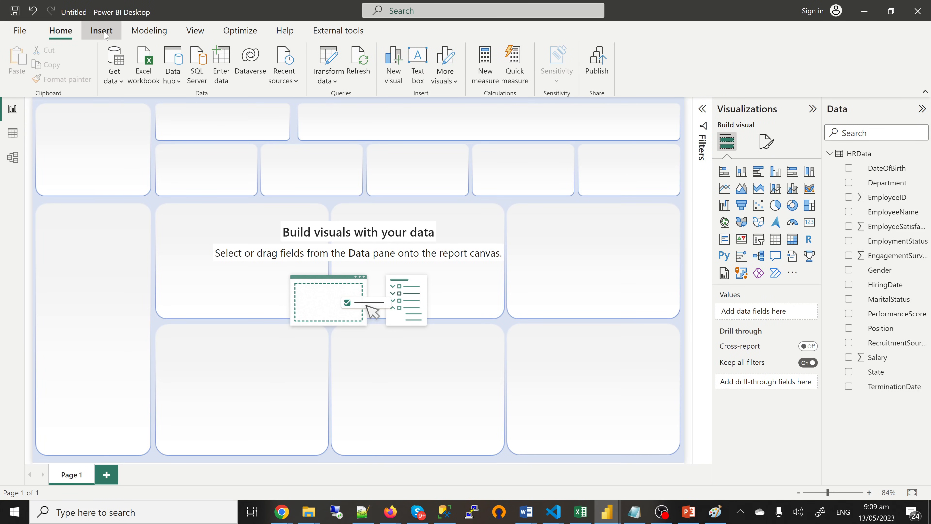
# Step: Insert Moon1.png from the ICONS folder and resize it to fit the top-left tile
pyautogui.click(471, 61)
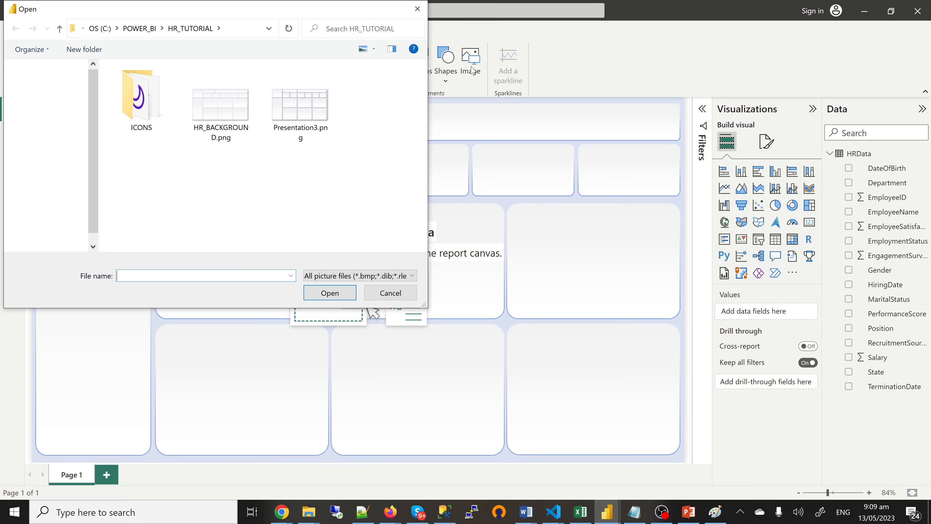
pyautogui.doubleClick(141, 104)
pyautogui.scroll(-5, 371, 201)
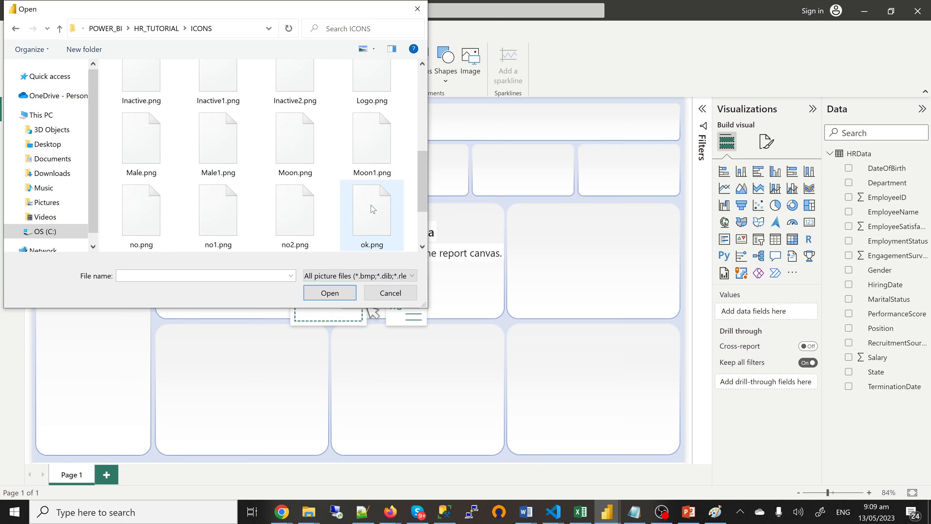
pyautogui.click(369, 88)
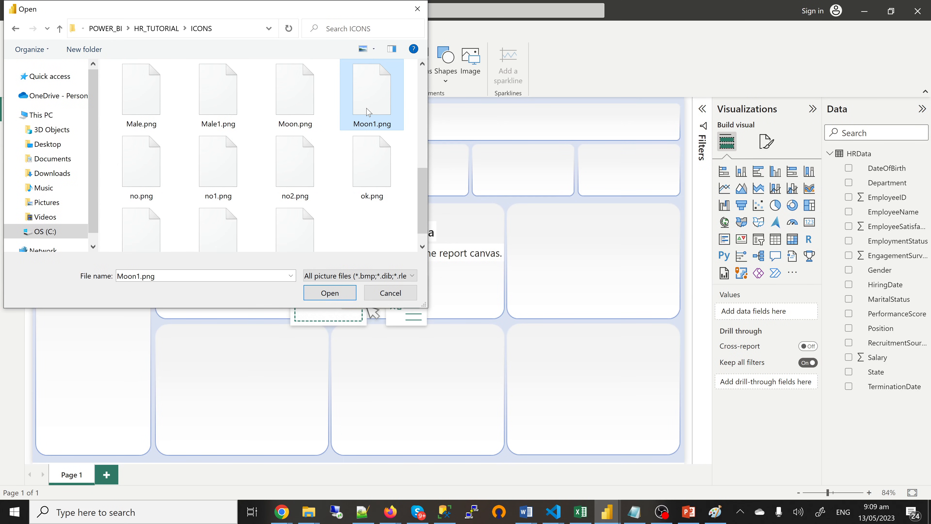
pyautogui.click(329, 293)
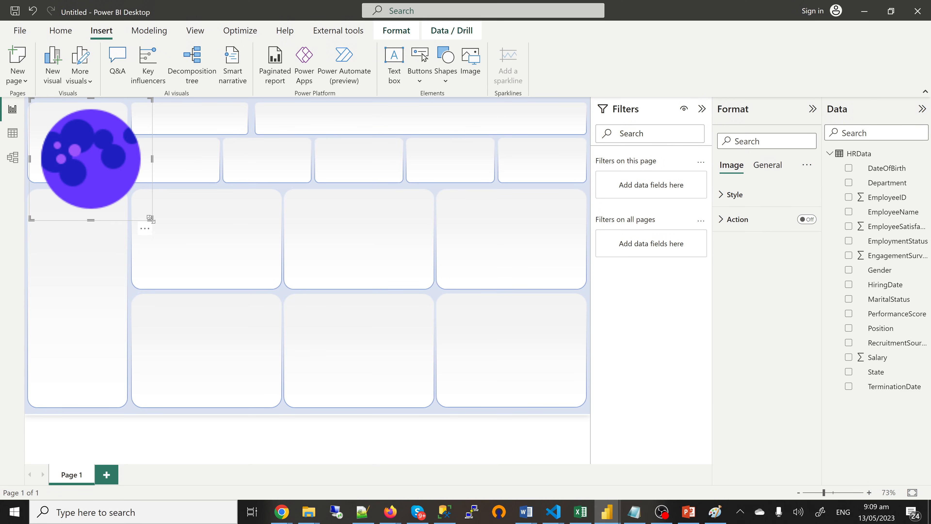
pyautogui.moveTo(150, 218); pyautogui.dragTo(119, 187)
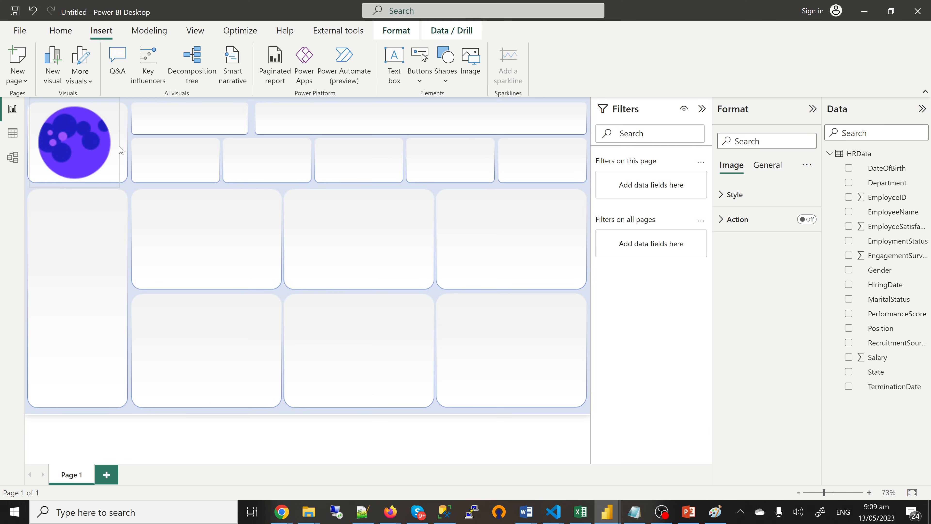
pyautogui.moveTo(121, 151)
pyautogui.mouseDown()
pyautogui.moveTo(134, 155)
pyautogui.moveTo(126, 156)
pyautogui.mouseUp()
pyautogui.moveTo(77, 191); pyautogui.dragTo(94, 171)
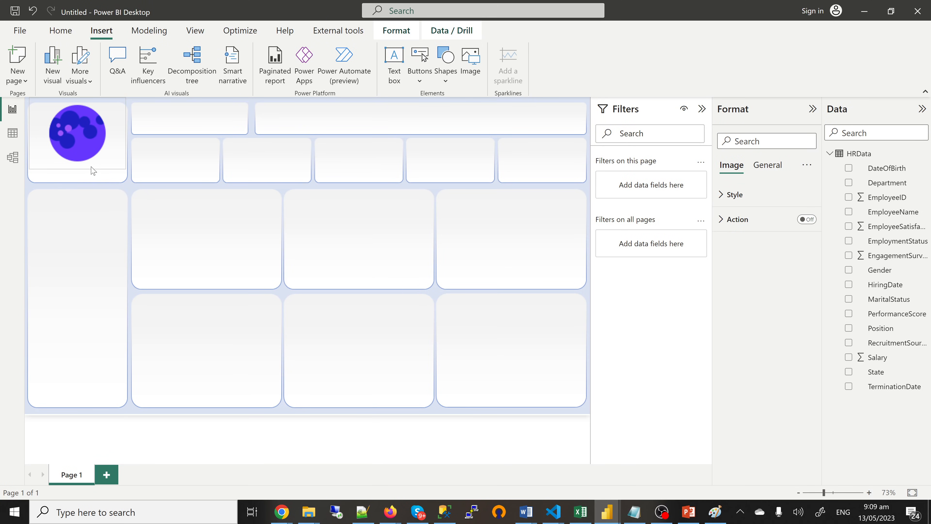
pyautogui.click(194, 187)
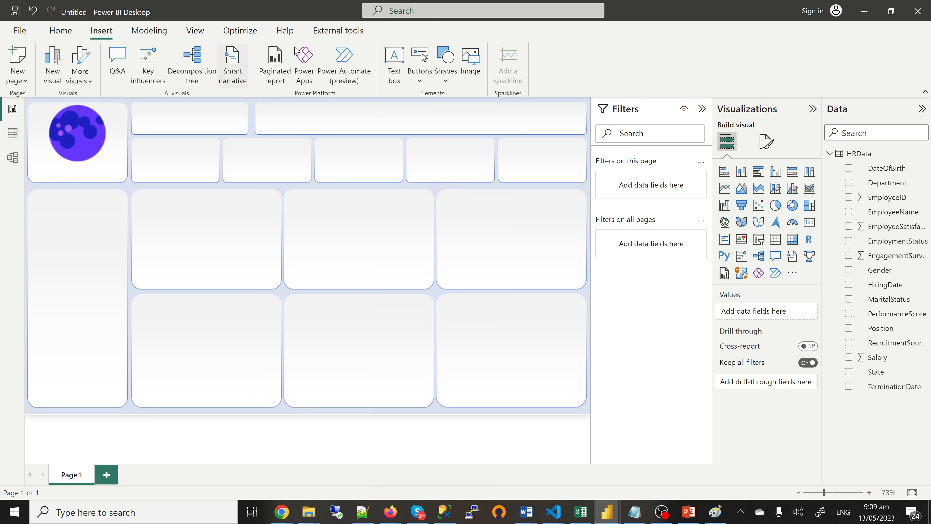
# Step: Add a text box reading 'HR DASHBOARD' and make the title bold
pyautogui.click(394, 69)
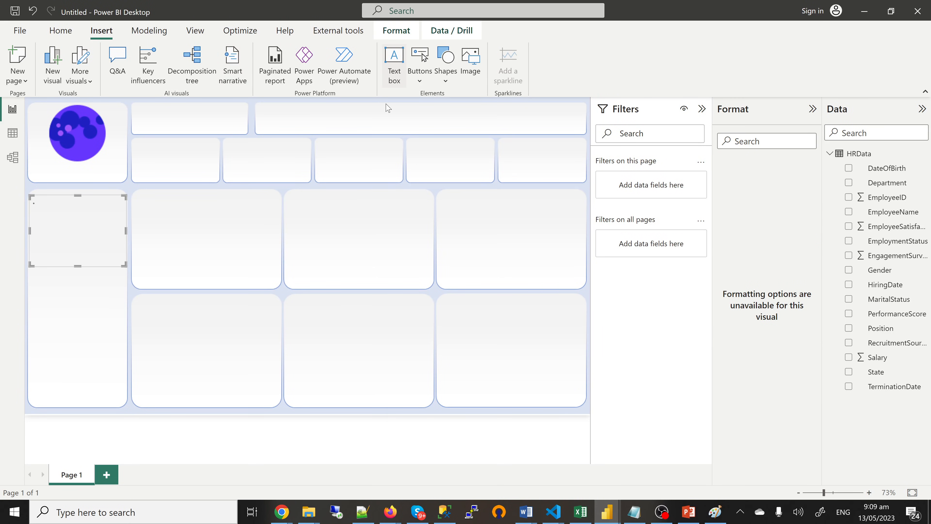
pyautogui.click(46, 213)
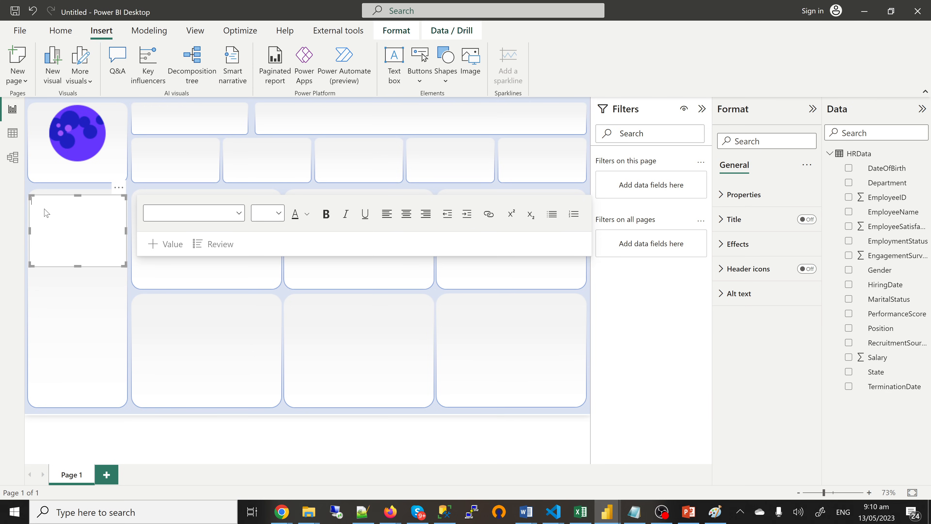
pyautogui.write('hr')
pyautogui.press('BackSpace')
pyautogui.press('BackSpace')
pyautogui.write('HR ')
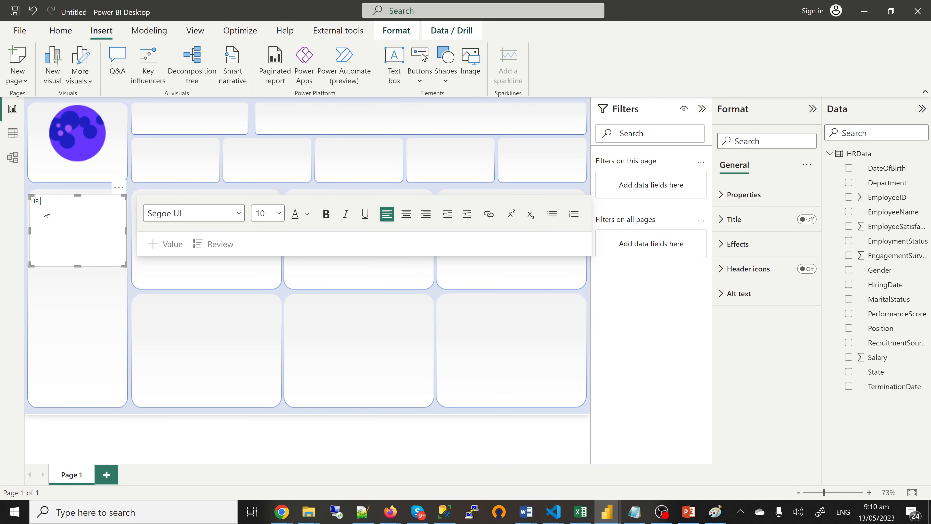
pyautogui.write('DASHBOARD')
pyautogui.hotkey('ctrl', 'a')
pyautogui.click(326, 214)
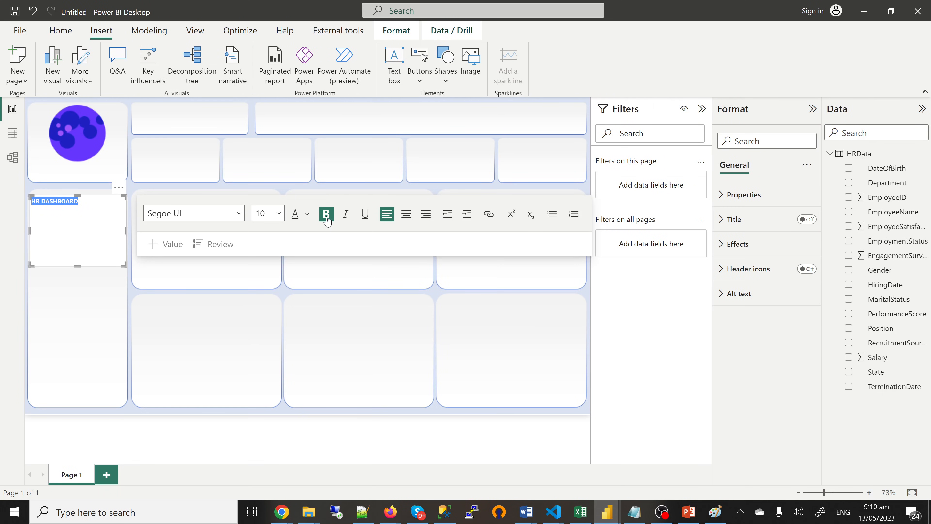
# Step: Set the title to 18 pt and colour it blue, checking the reference dashboard
pyautogui.click(279, 214)
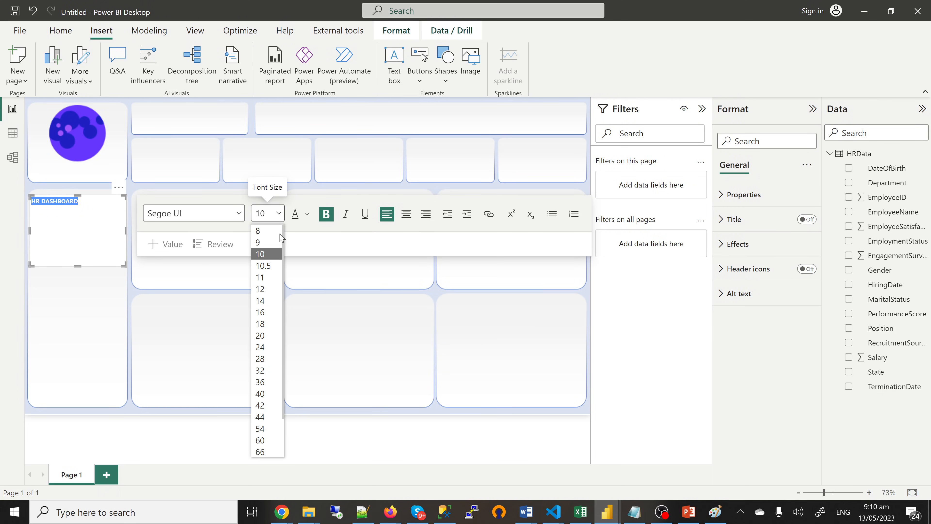
pyautogui.click(265, 324)
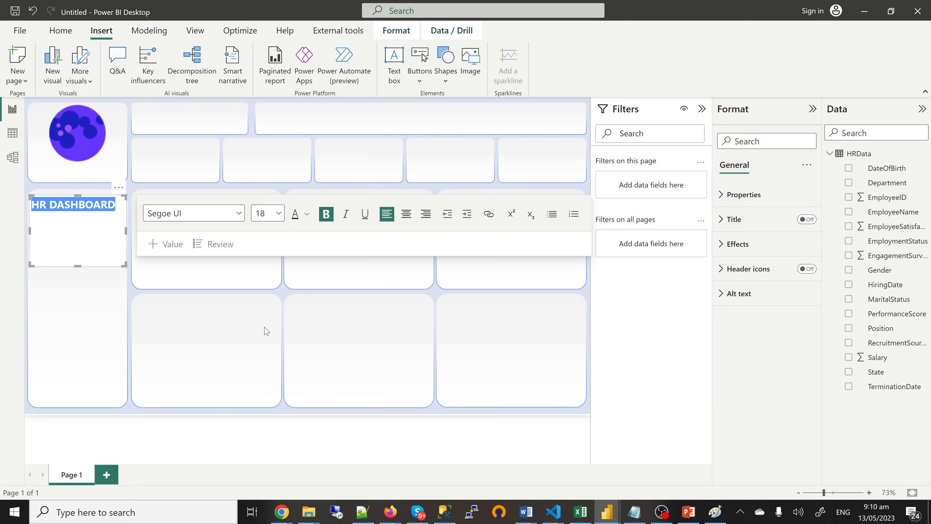
pyautogui.click(308, 214)
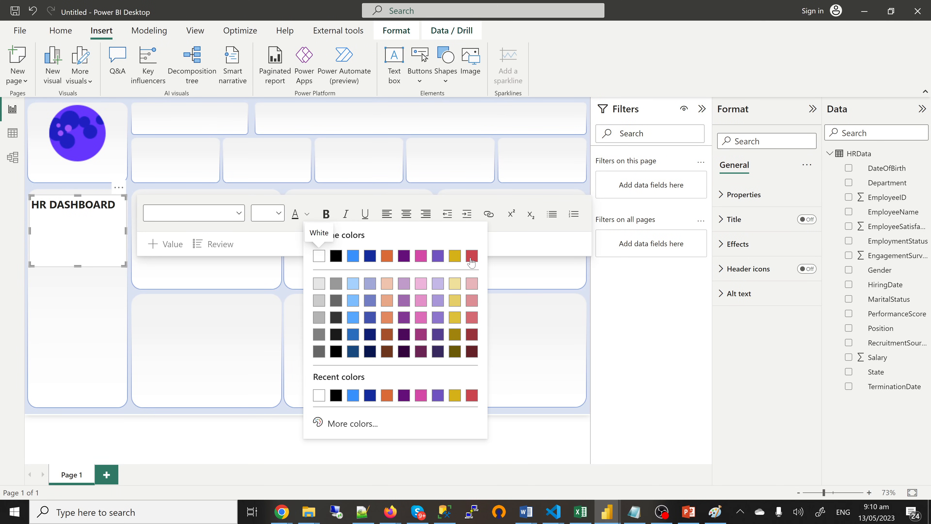
pyautogui.click(472, 335)
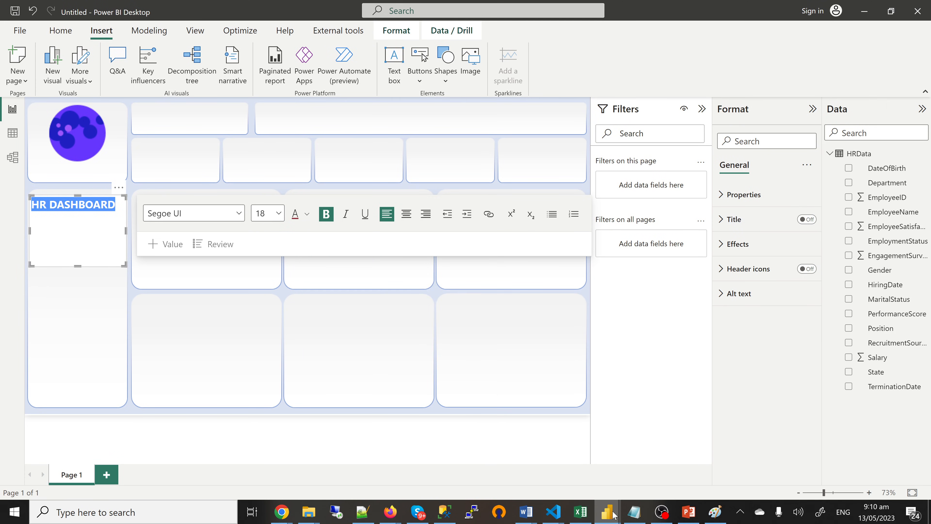
pyautogui.click(557, 464)
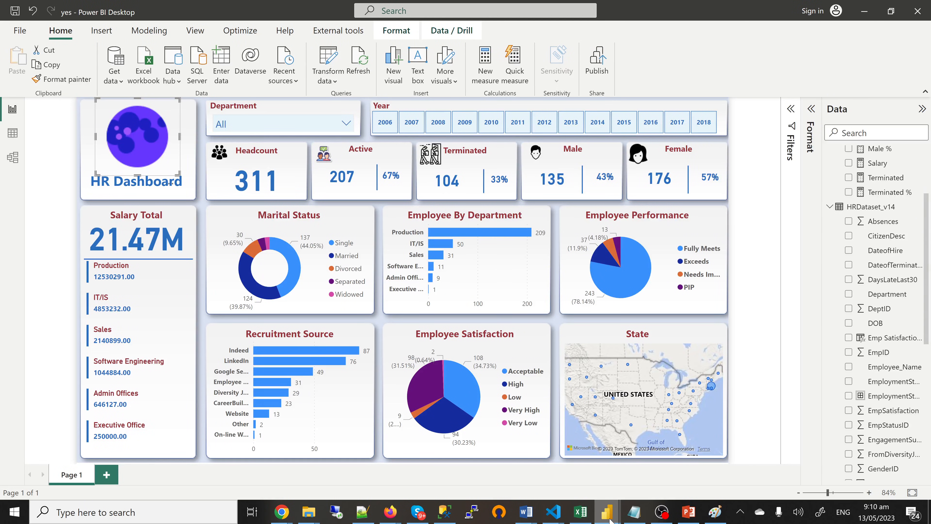
pyautogui.moveTo(607, 512)
pyautogui.click(641, 481)
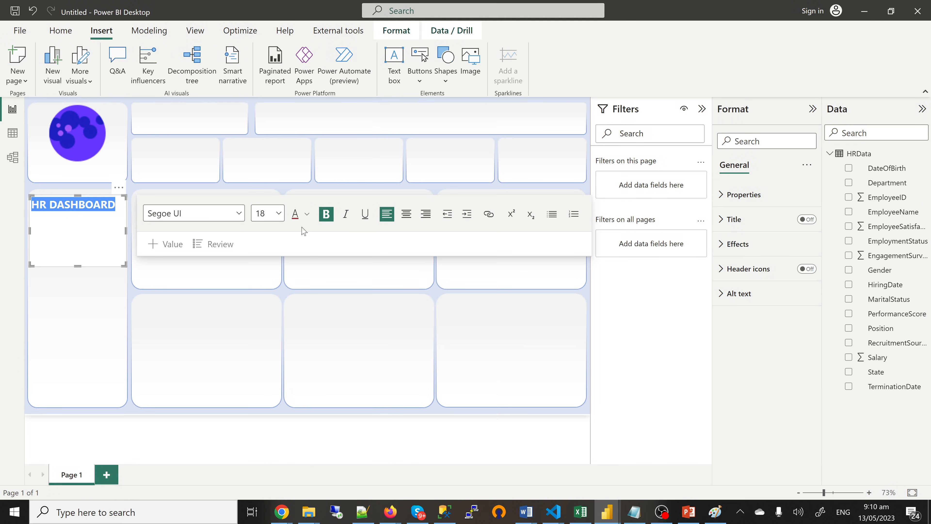
pyautogui.click(308, 216)
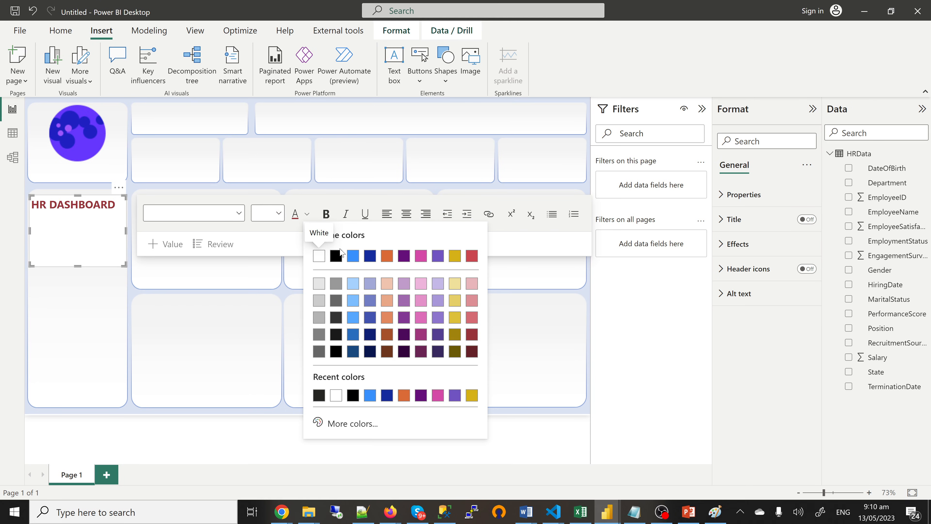
pyautogui.click(350, 258)
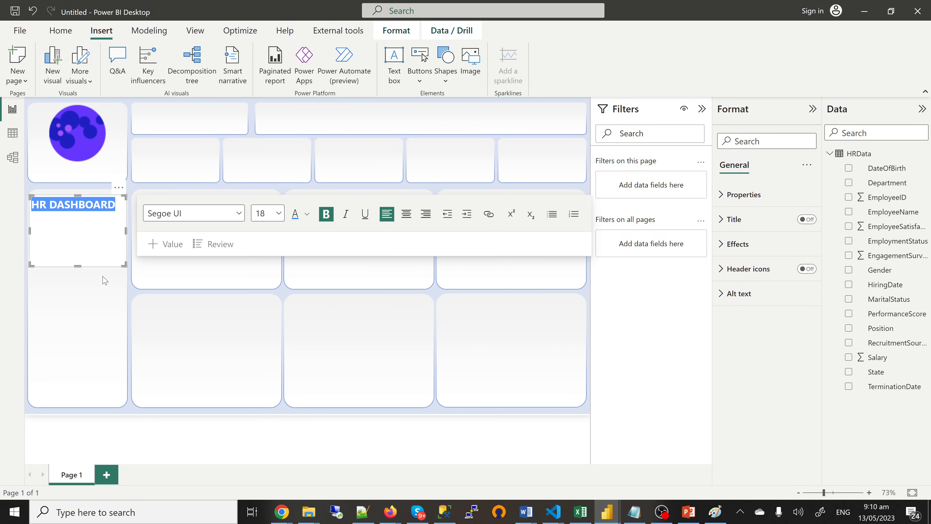
pyautogui.press('Escape')
# Step: Recolour the title text dark blue and shorten its text box to fit
pyautogui.click(80, 260)
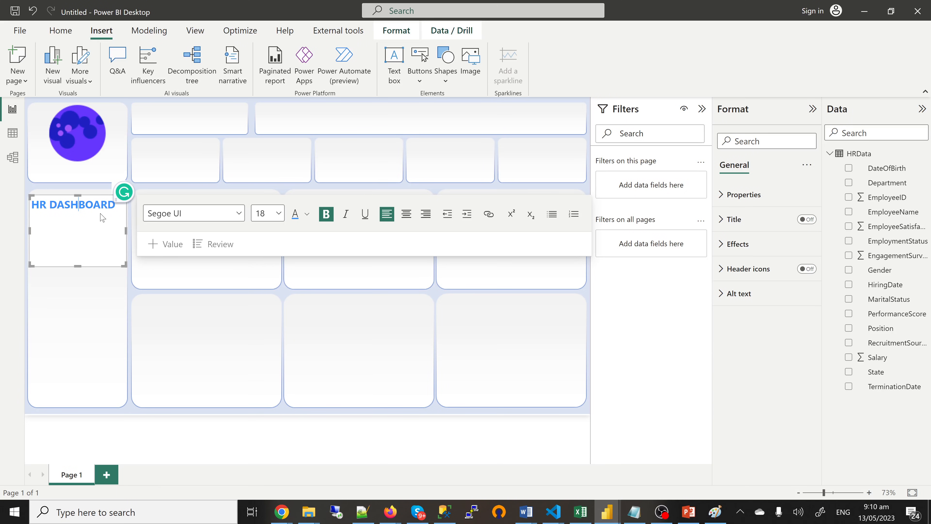
pyautogui.hotkey('ctrl', 'a')
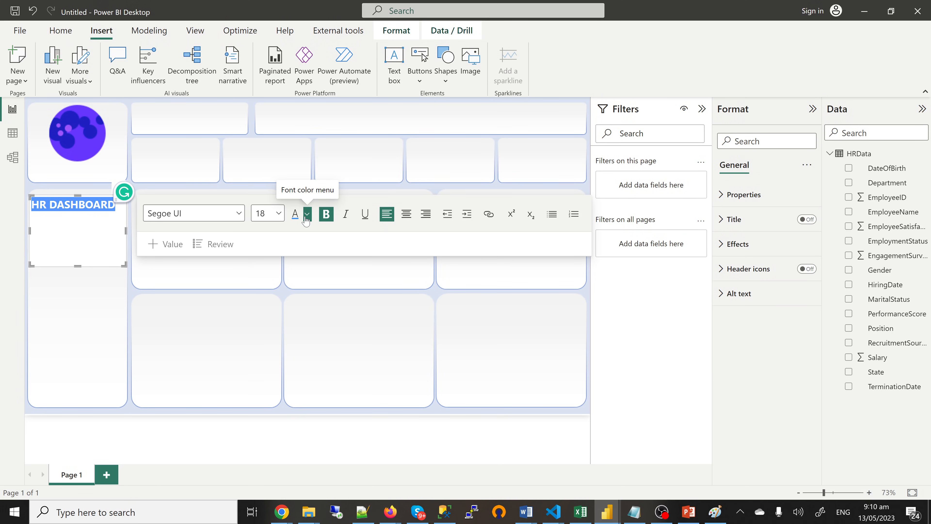
pyautogui.click(307, 215)
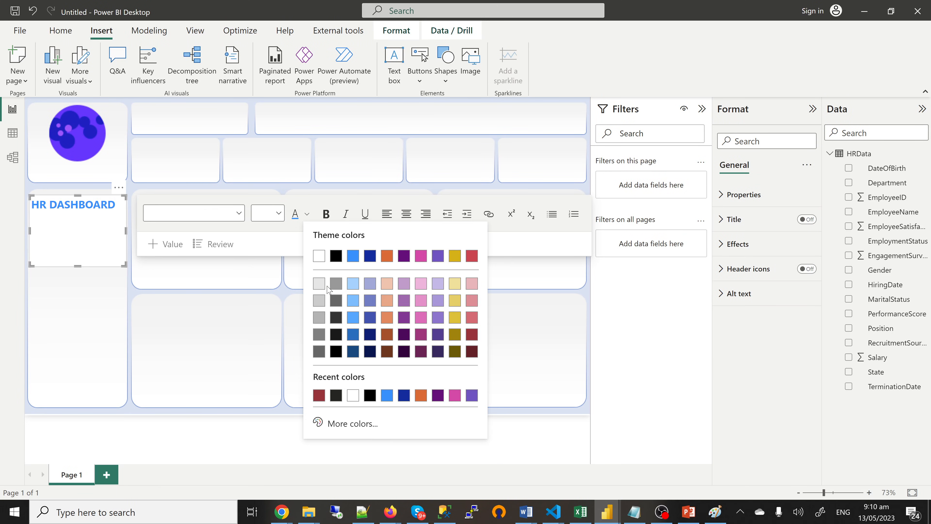
pyautogui.click(352, 335)
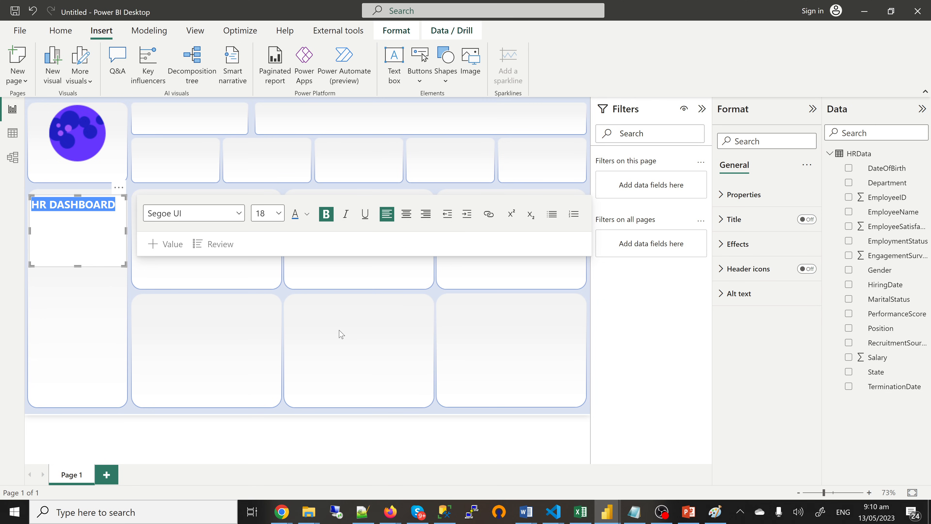
pyautogui.moveTo(79, 228); pyautogui.dragTo(85, 214)
pyautogui.click(124, 219)
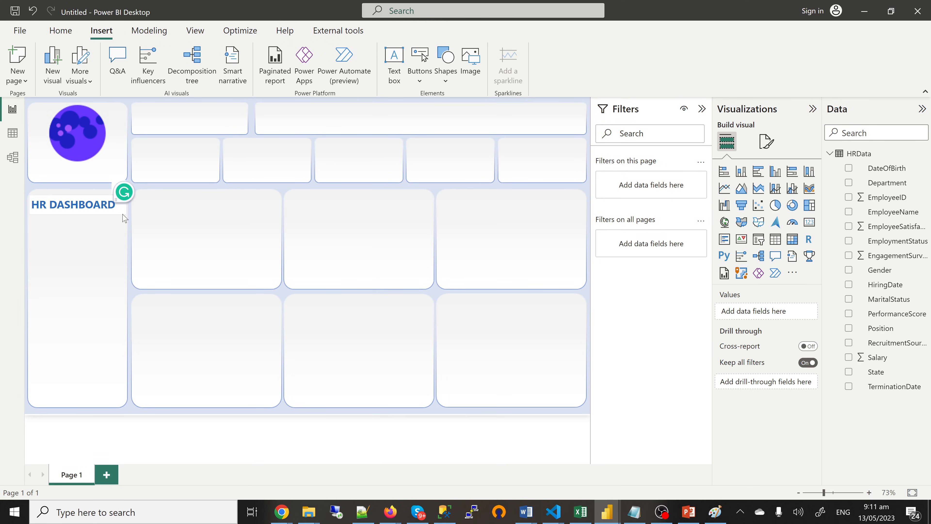
# Step: Move the HR DASHBOARD title just under the logo, leaving its background off
pyautogui.moveTo(123, 215); pyautogui.dragTo(122, 178)
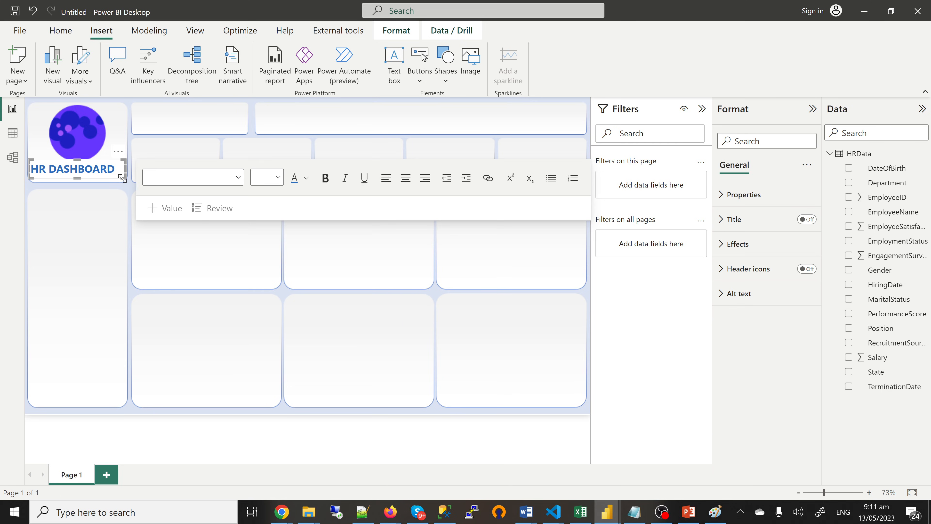
pyautogui.press('Down')
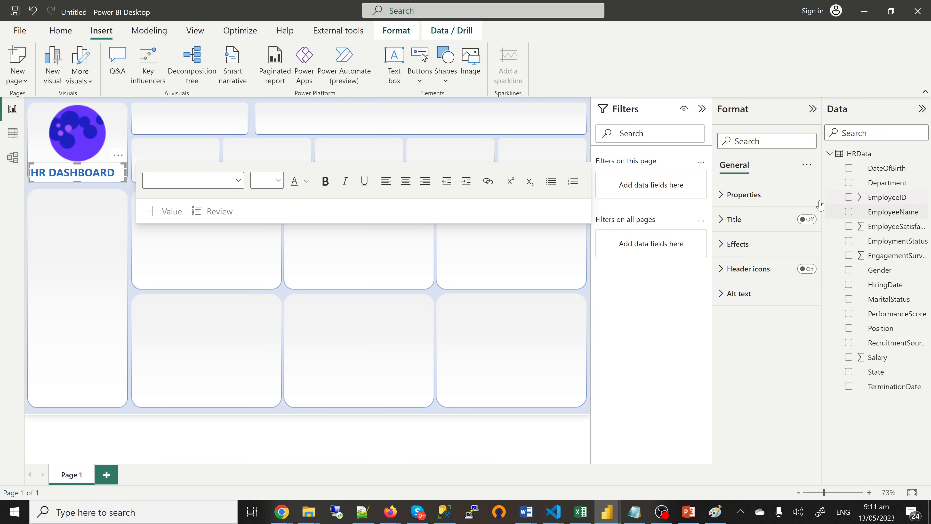
pyautogui.click(739, 245)
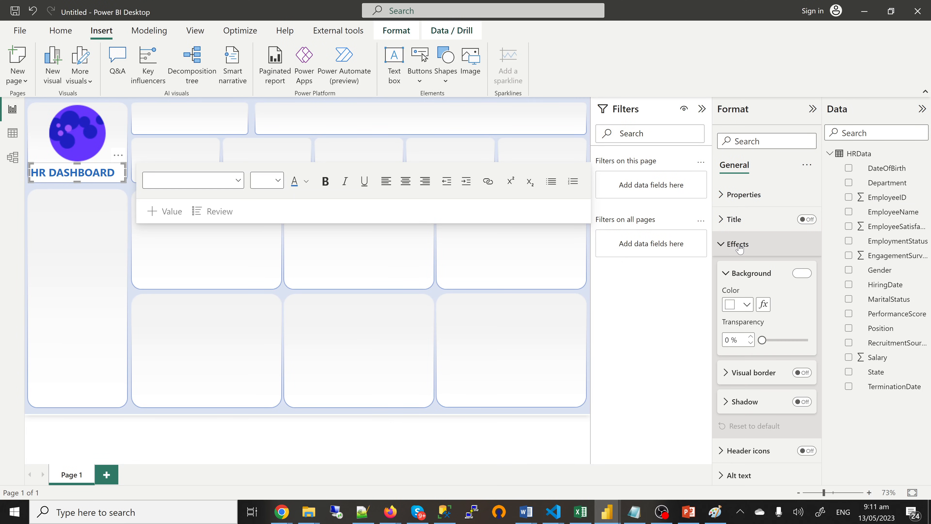
pyautogui.click(801, 273)
pyautogui.click(800, 277)
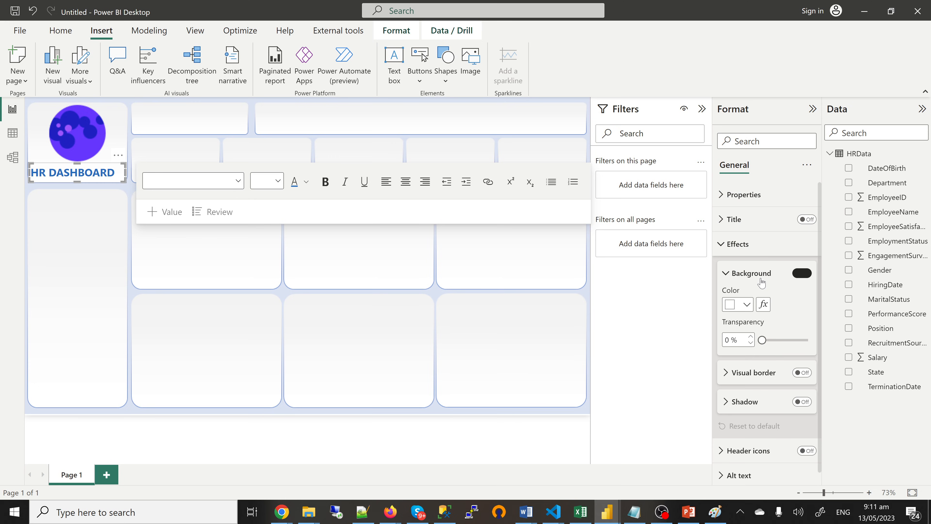
pyautogui.click(75, 210)
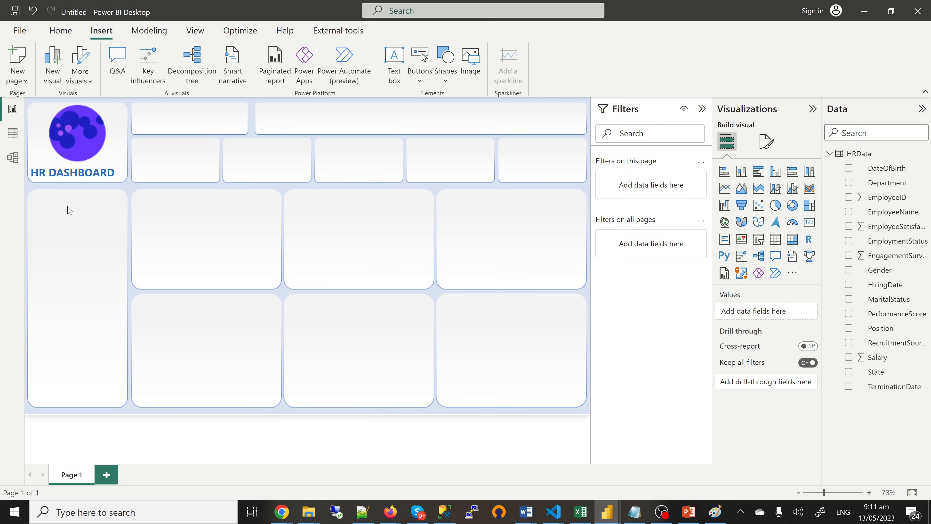
pyautogui.moveTo(608, 517)
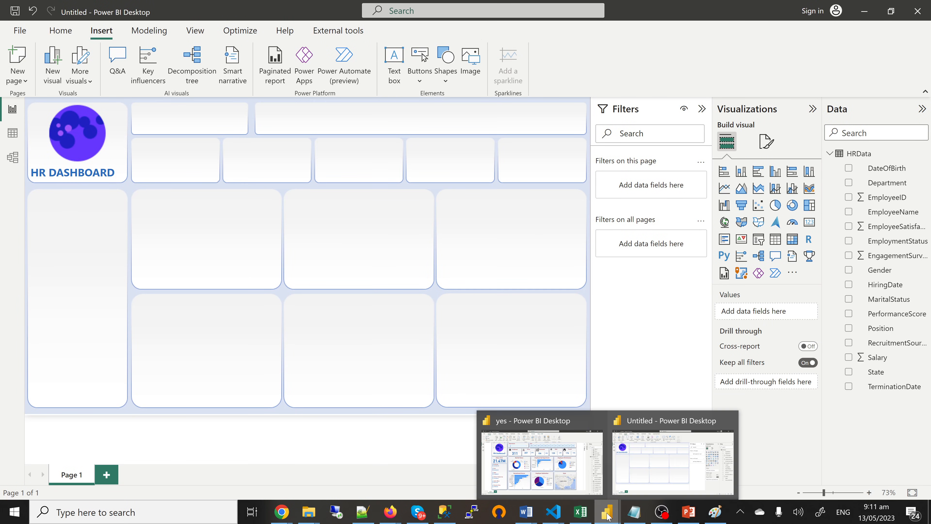
pyautogui.click(536, 463)
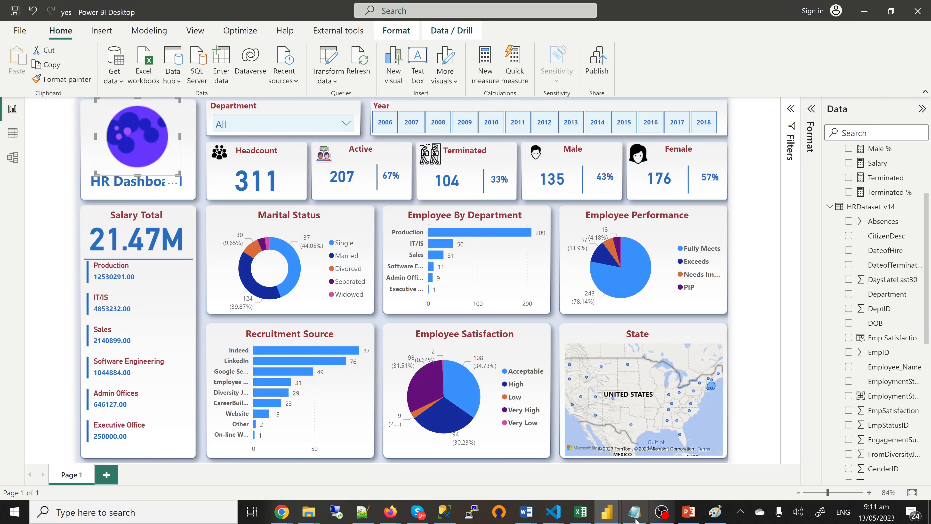
pyautogui.moveTo(608, 514)
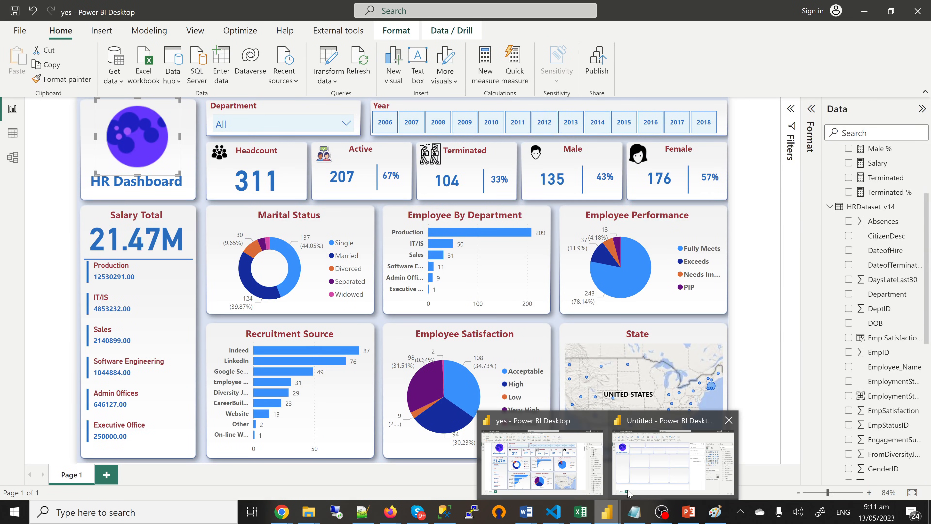
pyautogui.click(640, 473)
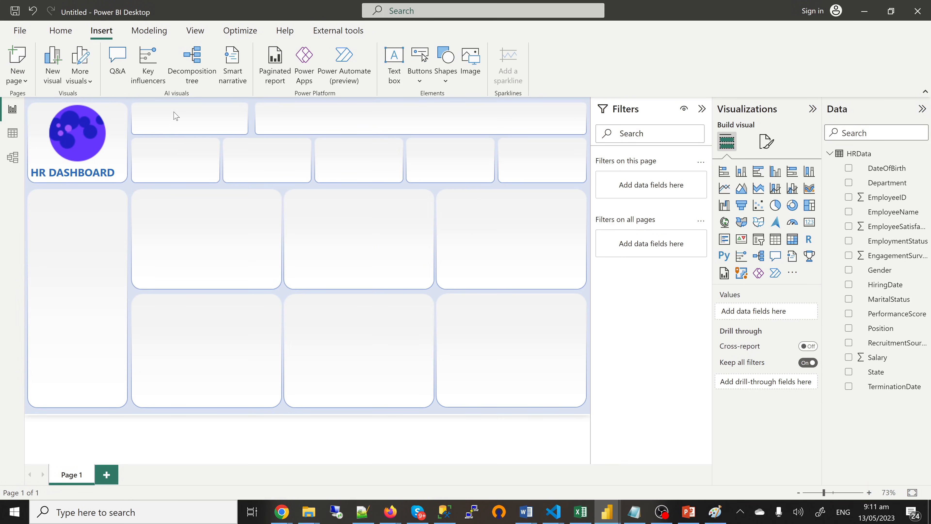
pyautogui.click(124, 183)
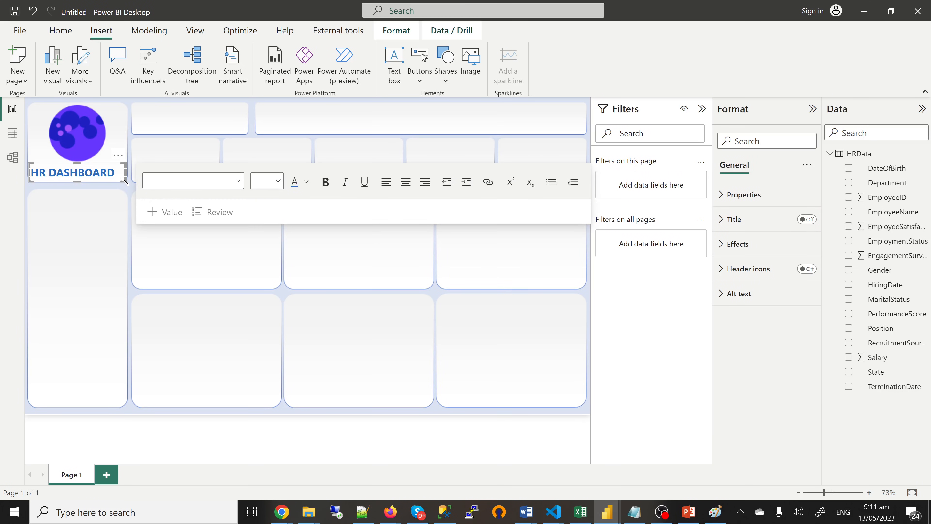
pyautogui.click(201, 264)
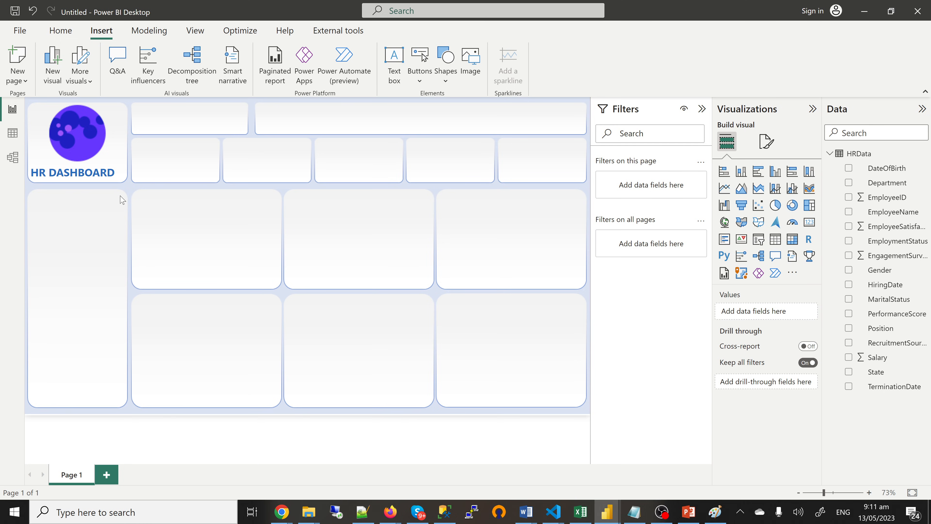
pyautogui.click(128, 186)
pyautogui.moveTo(124, 183); pyautogui.dragTo(221, 125)
# Step: Replace the copied title text with 'Department' at size 12 and shrink its box
pyautogui.click(192, 112)
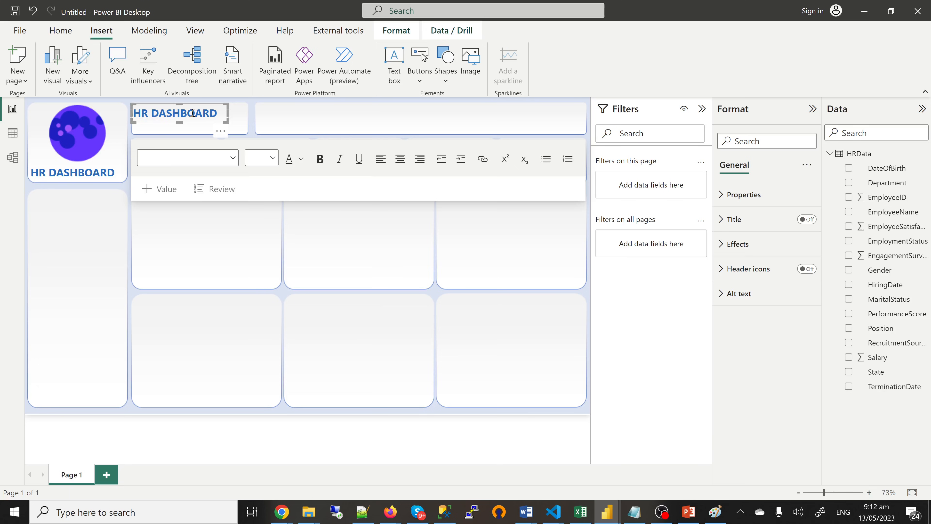
pyautogui.doubleClick(192, 113)
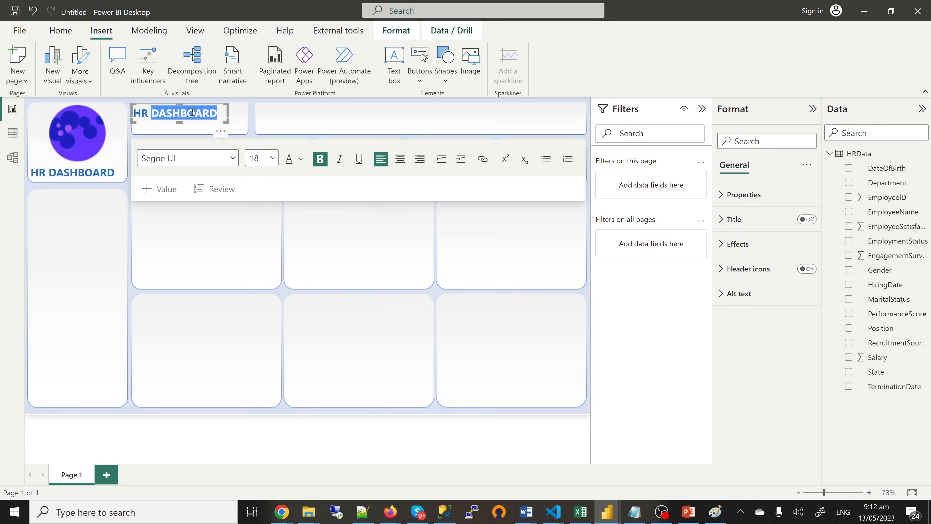
pyautogui.tripleClick(192, 112)
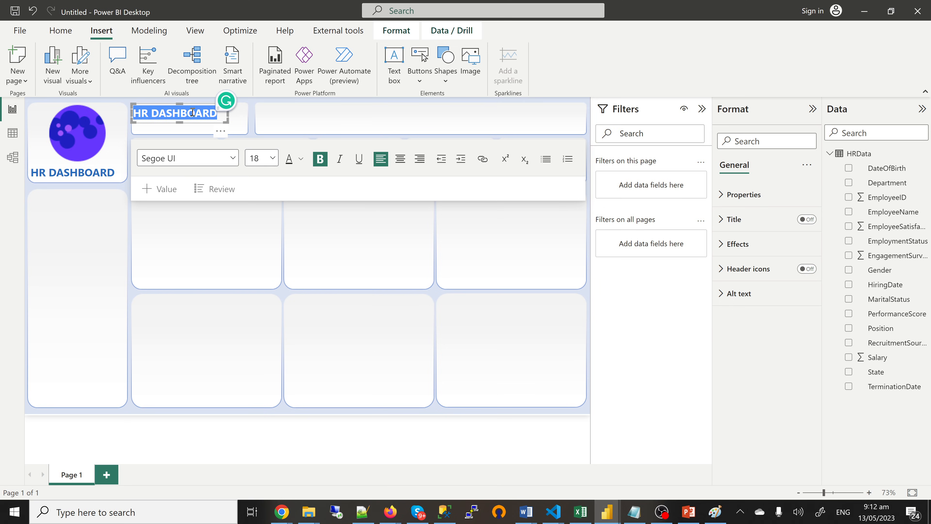
pyautogui.write('Department')
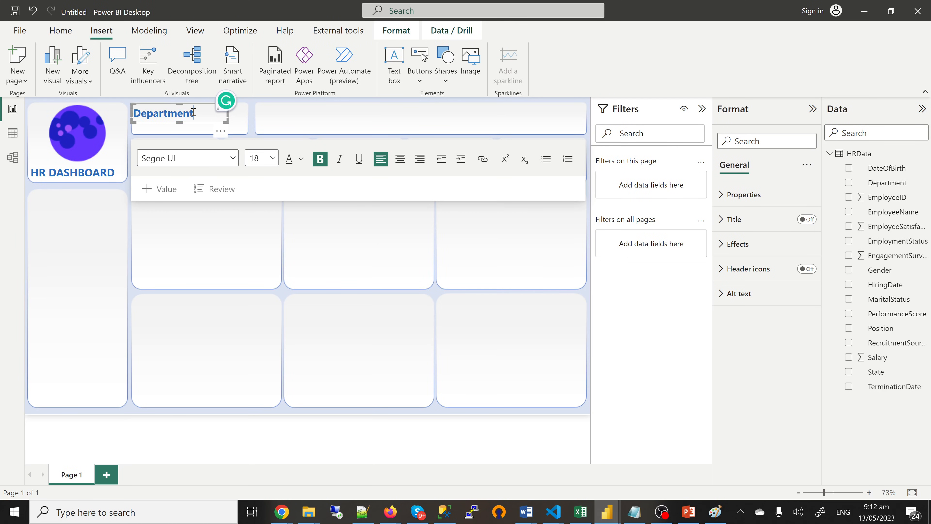
pyautogui.doubleClick(193, 112)
pyautogui.click(273, 158)
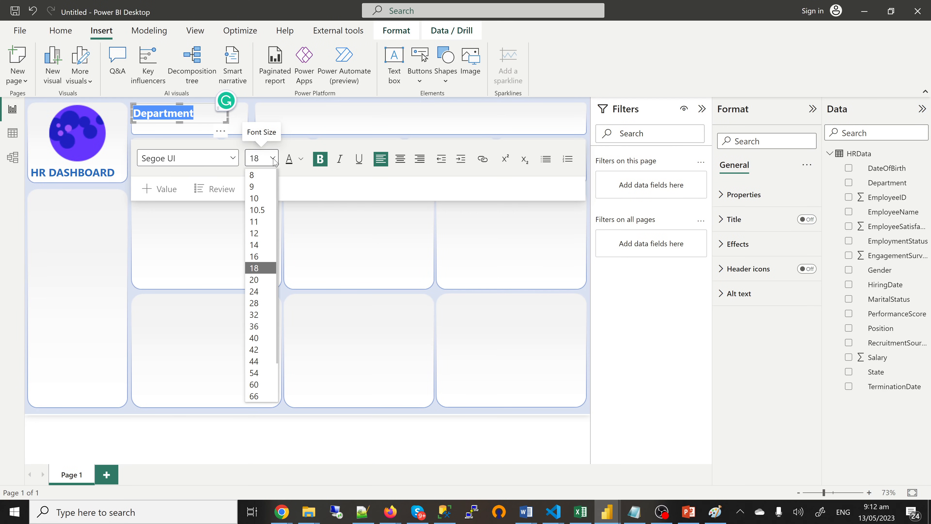
pyautogui.click(260, 233)
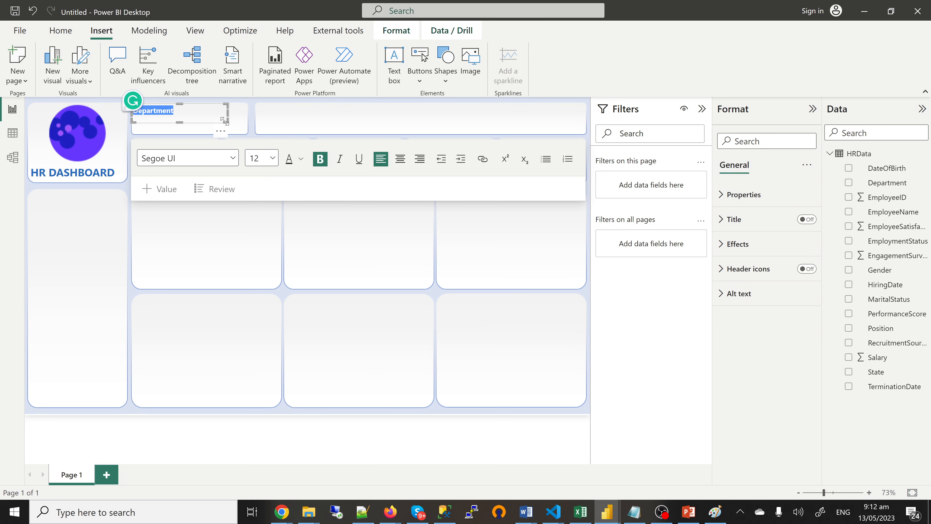
pyautogui.moveTo(228, 123); pyautogui.dragTo(177, 121)
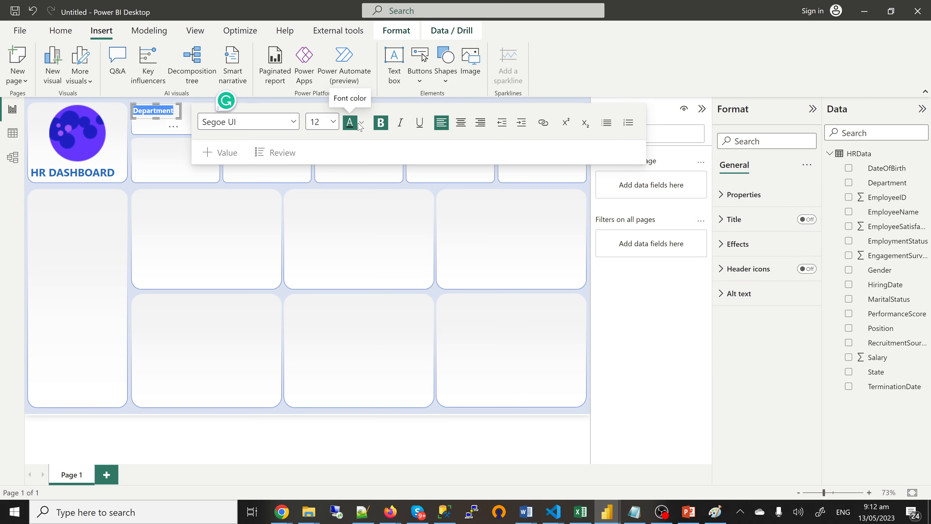
# Step: Colour the Department label dark red
pyautogui.click(361, 123)
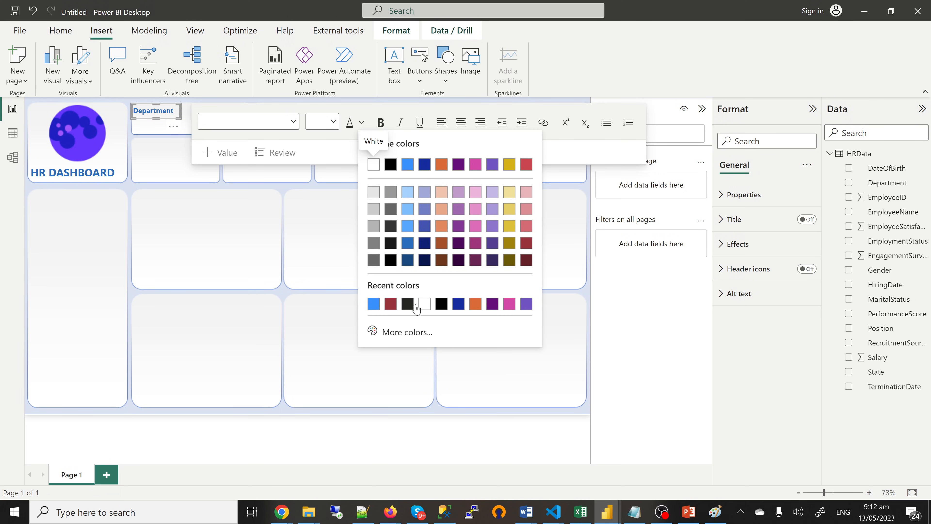
pyautogui.click(391, 305)
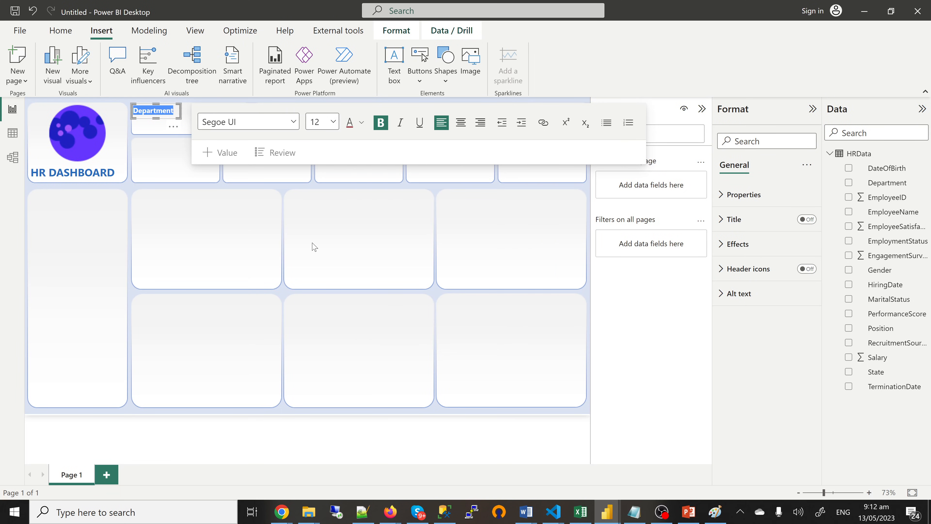
pyautogui.click(308, 228)
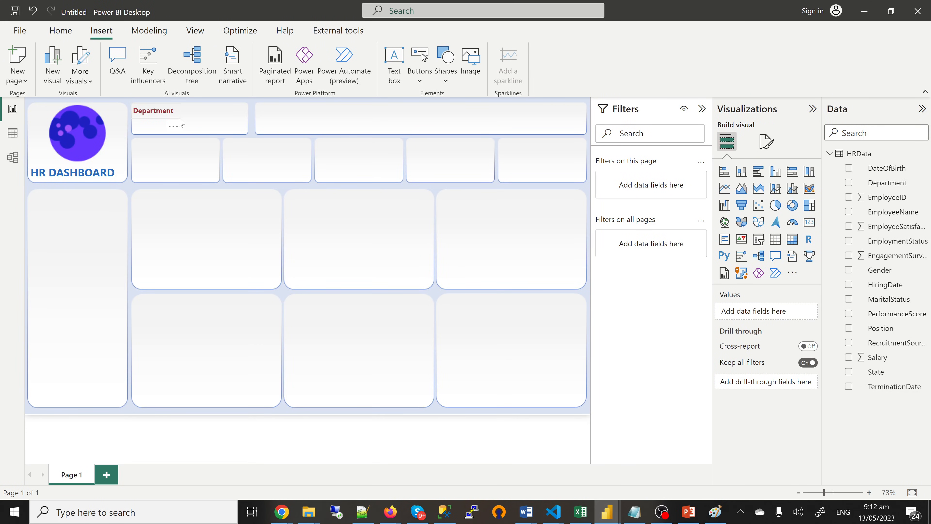
pyautogui.click(180, 123)
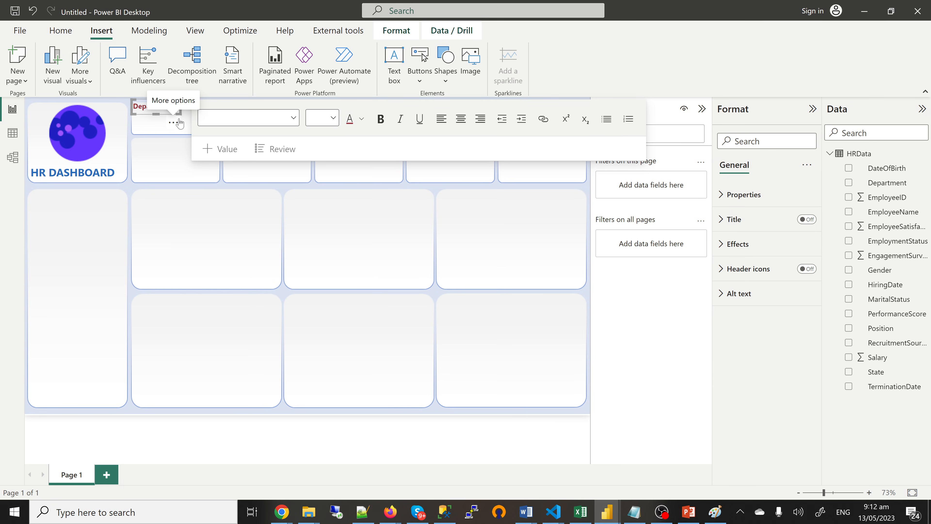
pyautogui.click(172, 136)
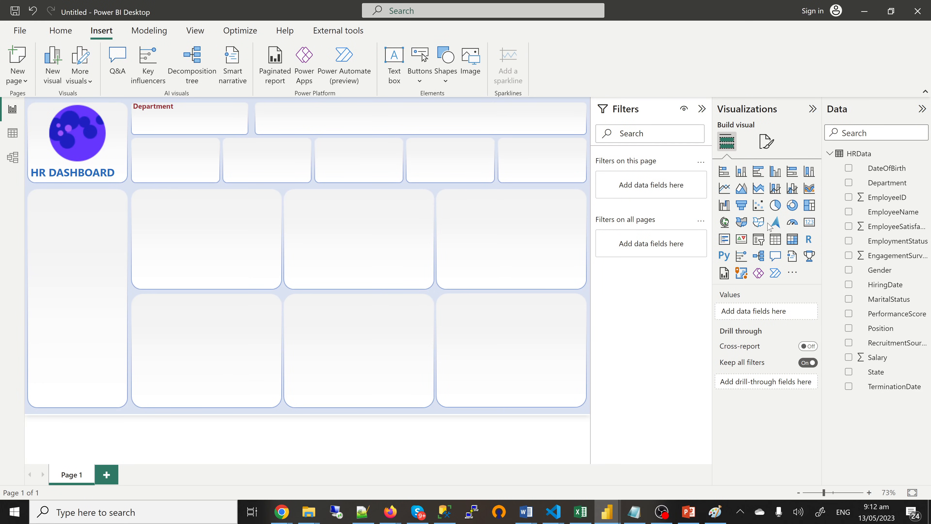
# Step: Add a Department slicer in Dropdown style and make it shorter
pyautogui.click(759, 240)
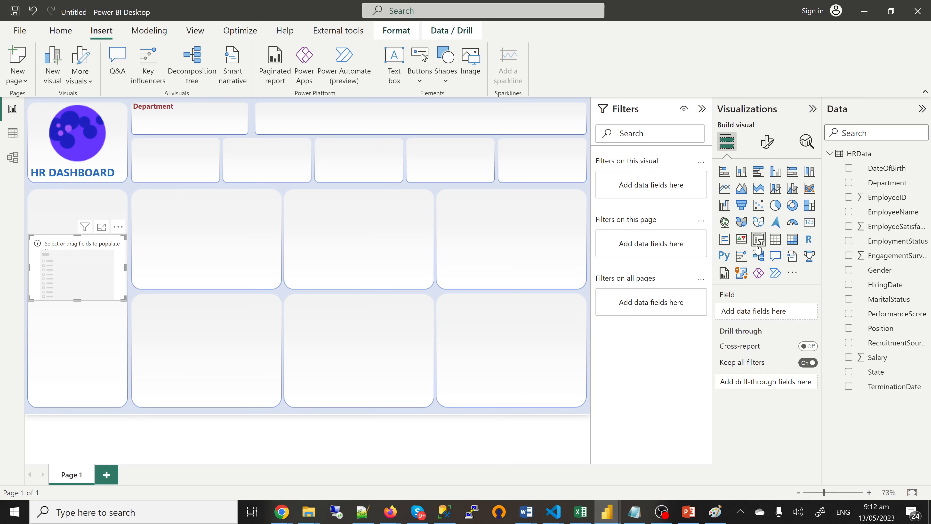
pyautogui.click(849, 182)
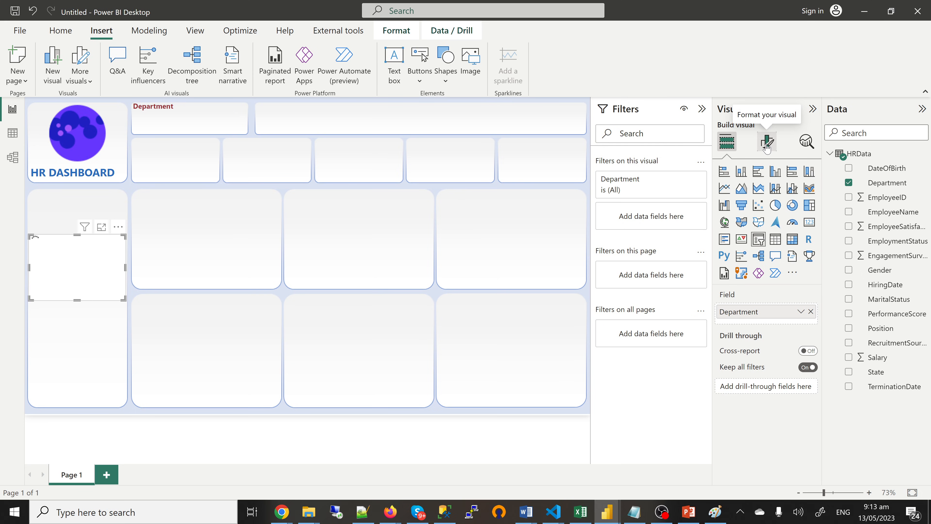
pyautogui.click(767, 149)
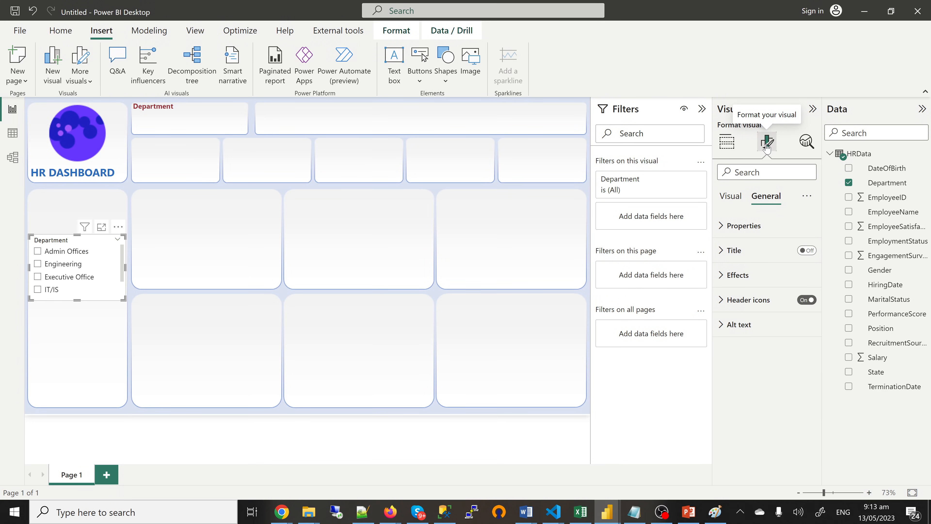
pyautogui.click(733, 201)
pyautogui.click(740, 234)
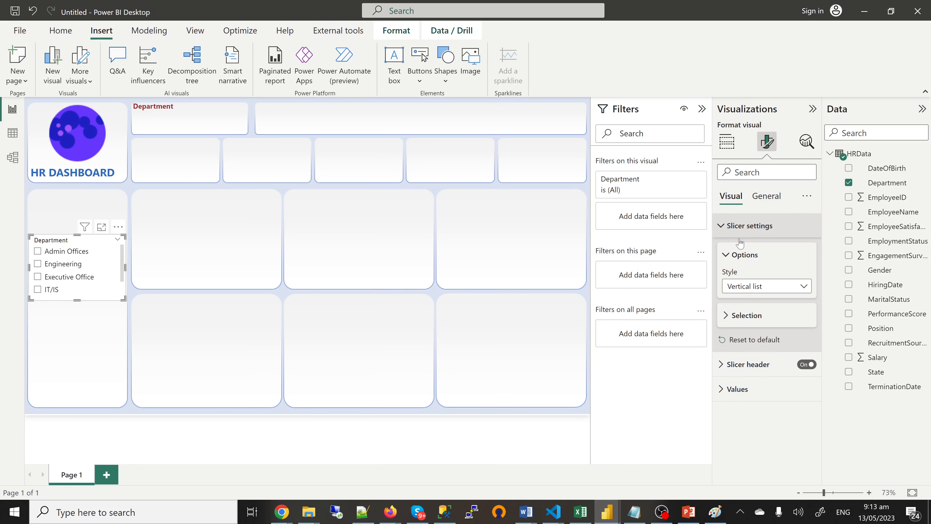
pyautogui.click(748, 288)
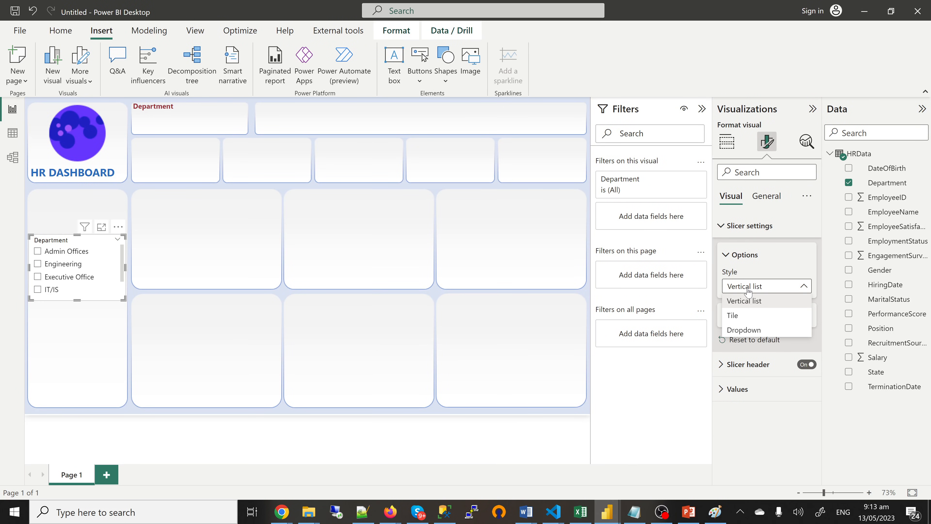
pyautogui.click(744, 330)
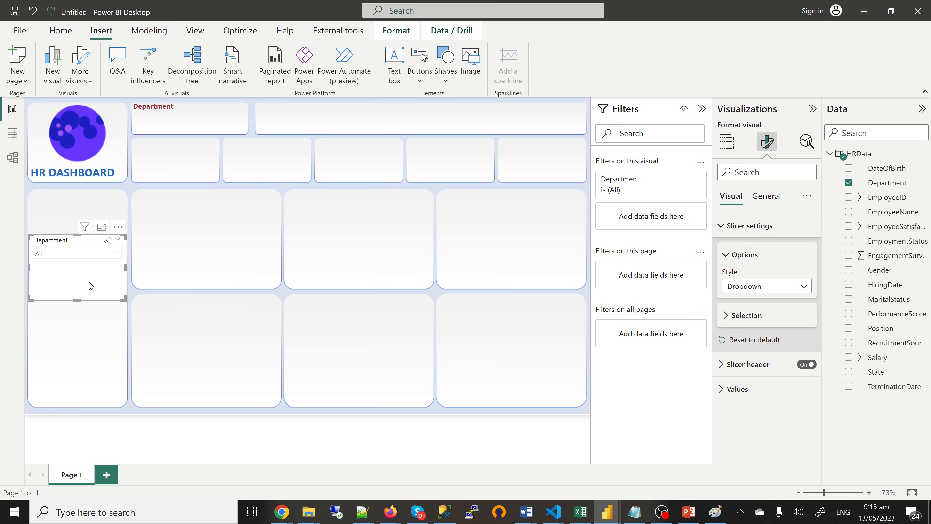
pyautogui.moveTo(76, 300); pyautogui.dragTo(81, 268)
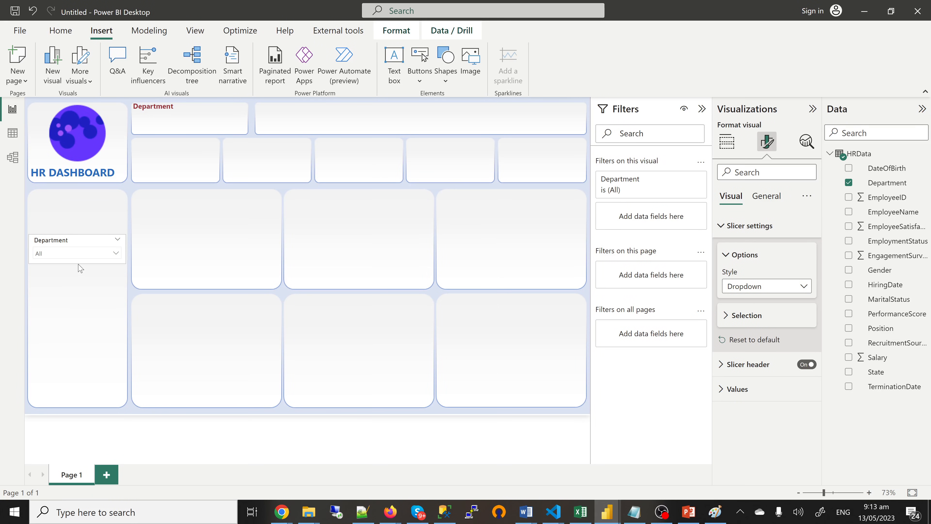
# Step: Turn off the slicer's background and move it onto the top Department card
pyautogui.click(767, 200)
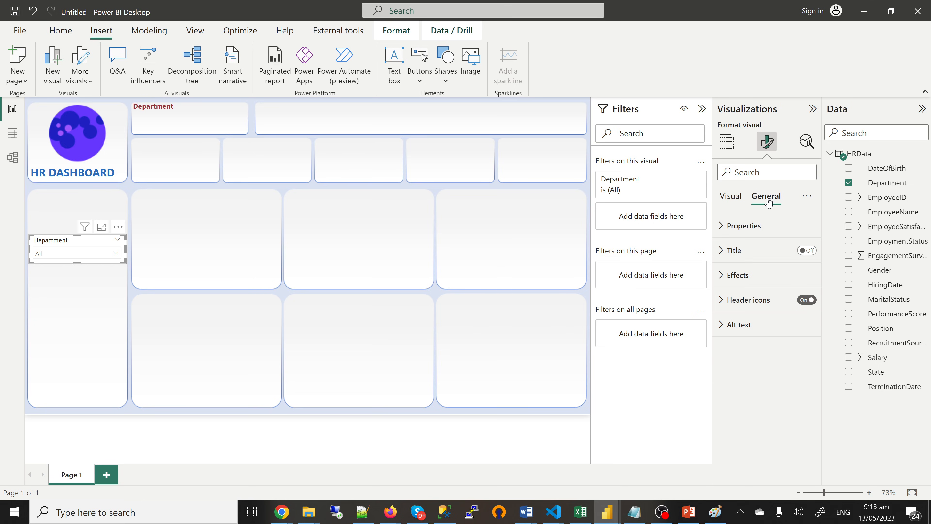
pyautogui.click(737, 279)
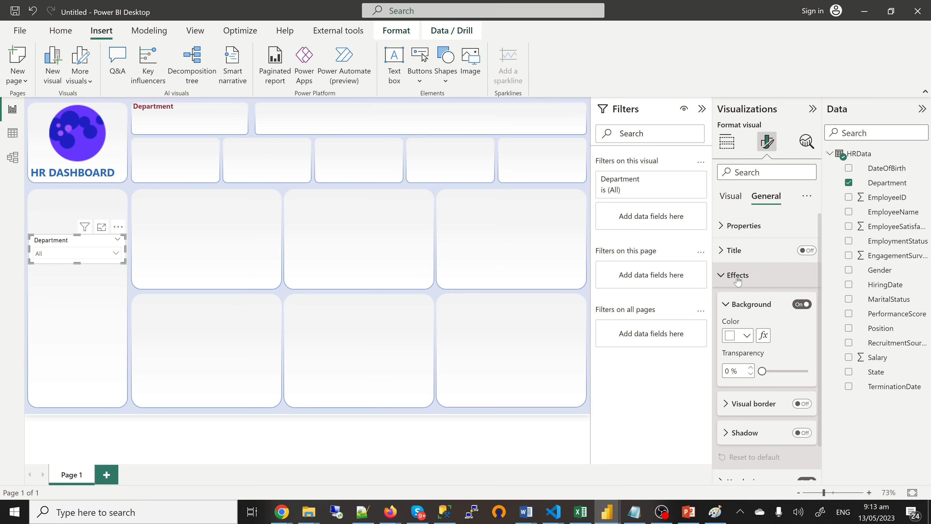
pyautogui.click(800, 307)
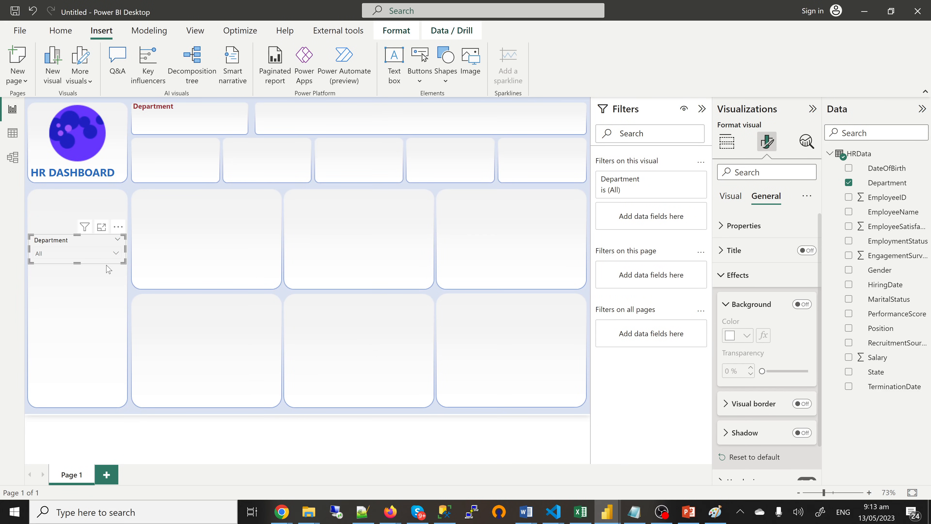
pyautogui.moveTo(107, 267); pyautogui.dragTo(249, 121)
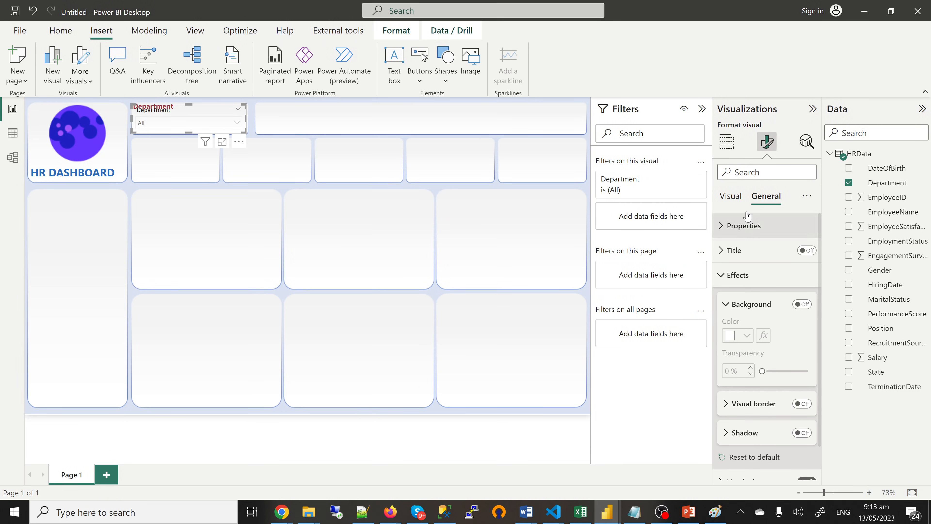
# Step: Hide the slicer header, nudge the slicer lower in its card, and bold its values
pyautogui.click(732, 197)
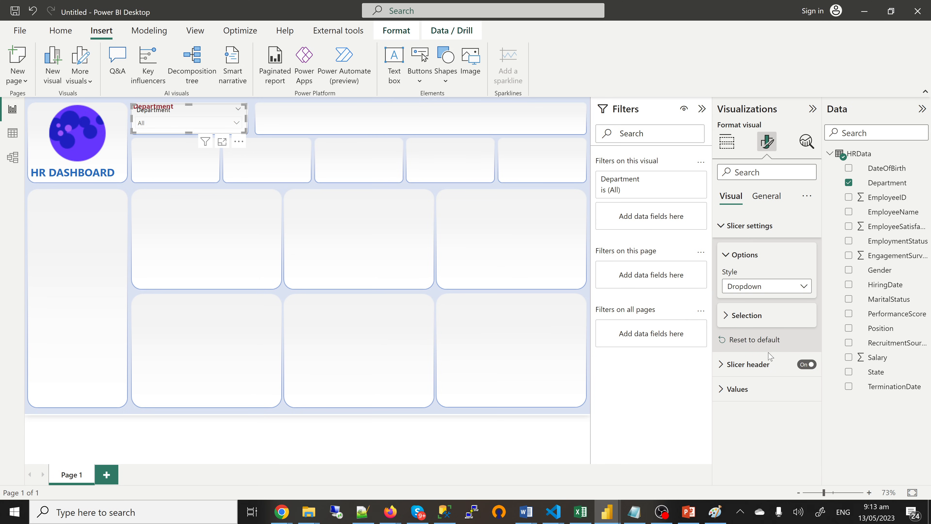
pyautogui.click(805, 364)
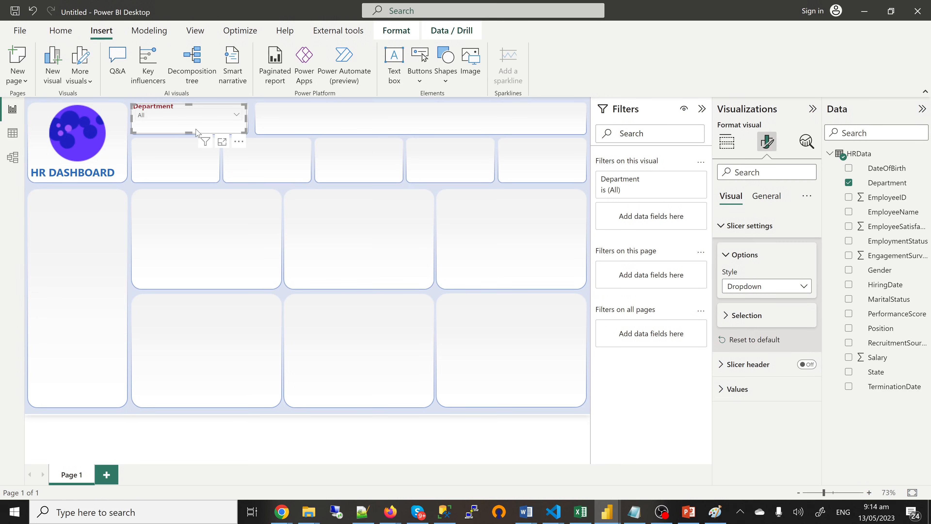
pyautogui.press('Down')
pyautogui.press('Down')
pyautogui.press('Down')
pyautogui.press('Down')
pyautogui.press('Down')
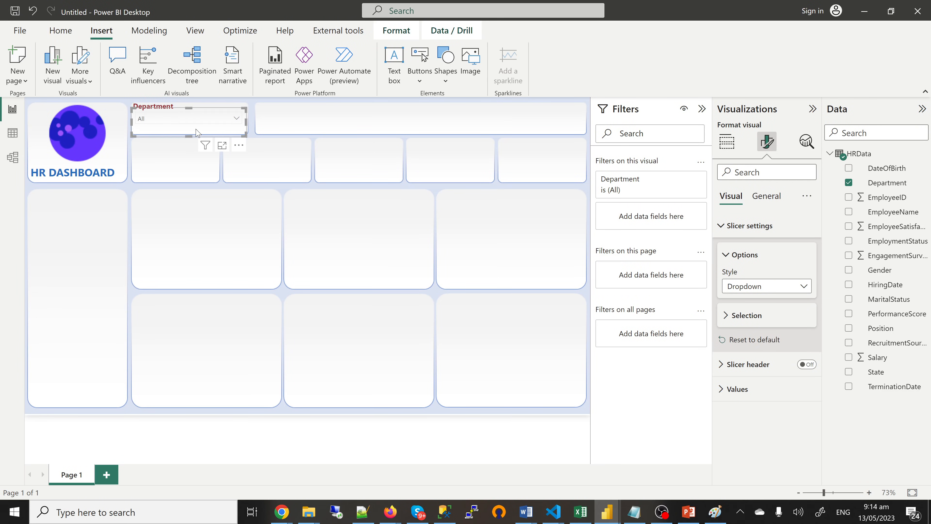
pyautogui.press('Down')
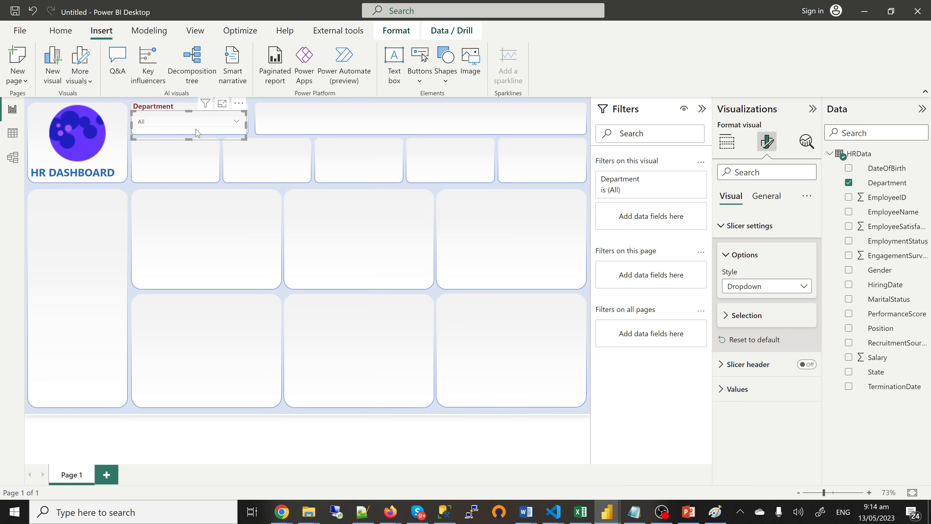
pyautogui.moveTo(200, 132); pyautogui.dragTo(188, 133)
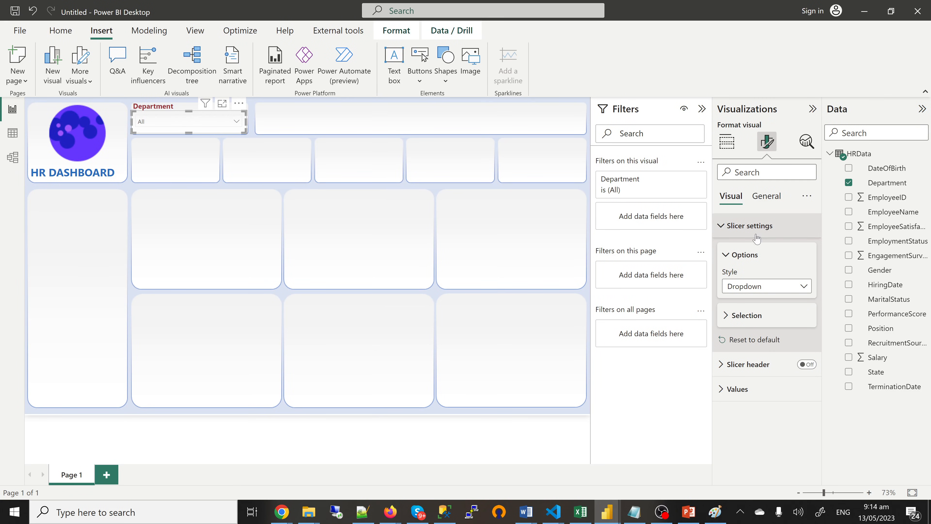
pyautogui.click(737, 388)
pyautogui.scroll(-4, 737, 367)
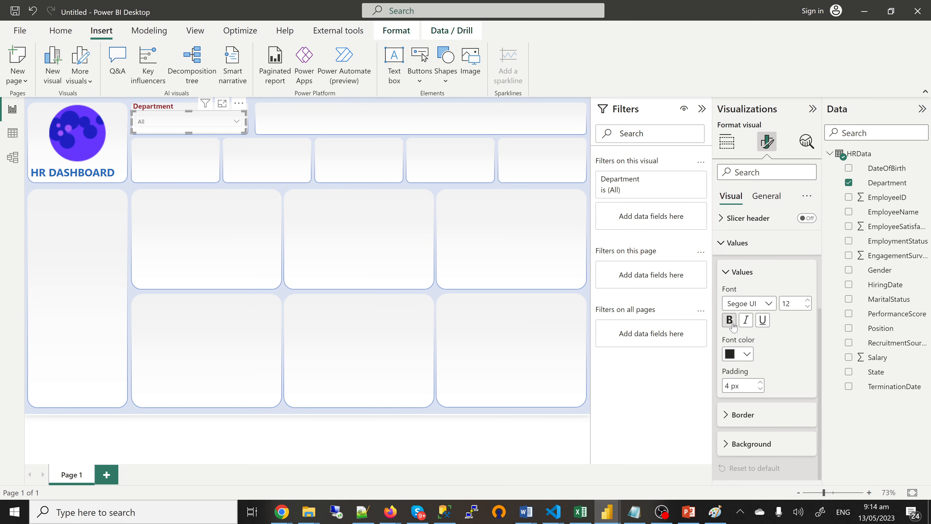
pyautogui.click(729, 320)
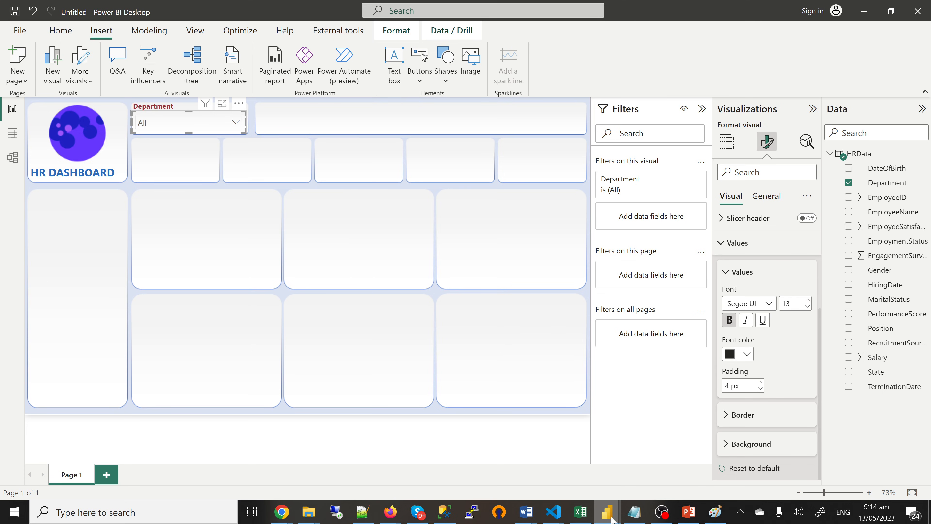
# Step: Compare with the finished dashboard, then give the slicer values a light blue background
pyautogui.moveTo(610, 518)
pyautogui.click(565, 475)
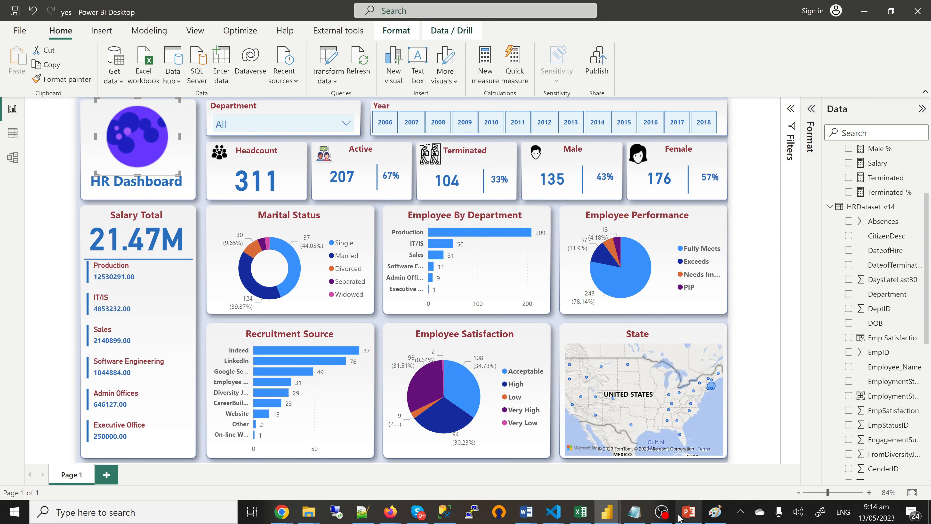
pyautogui.moveTo(607, 517)
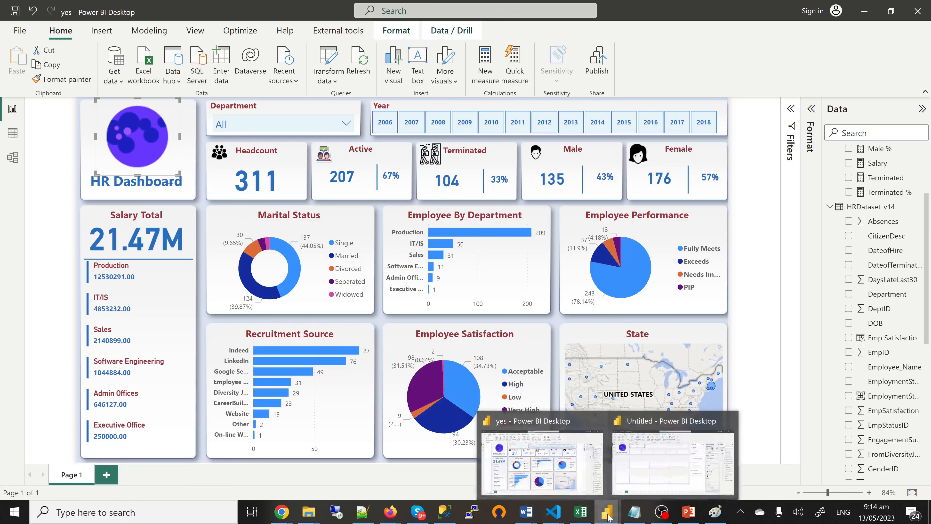
pyautogui.click(674, 458)
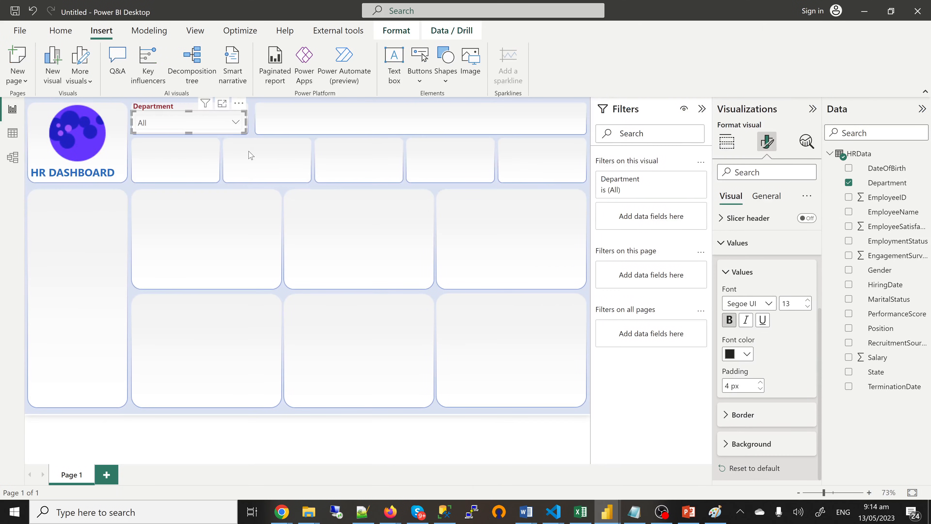
pyautogui.click(747, 444)
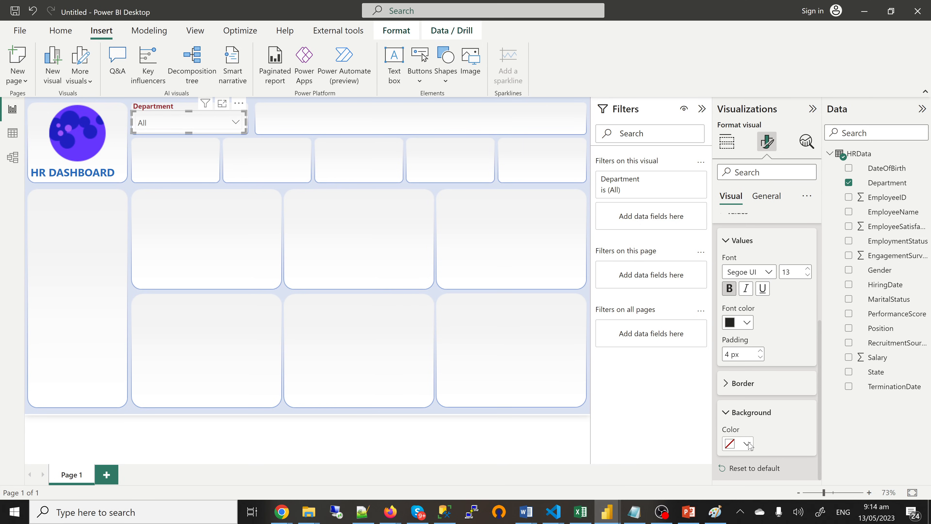
pyautogui.click(748, 444)
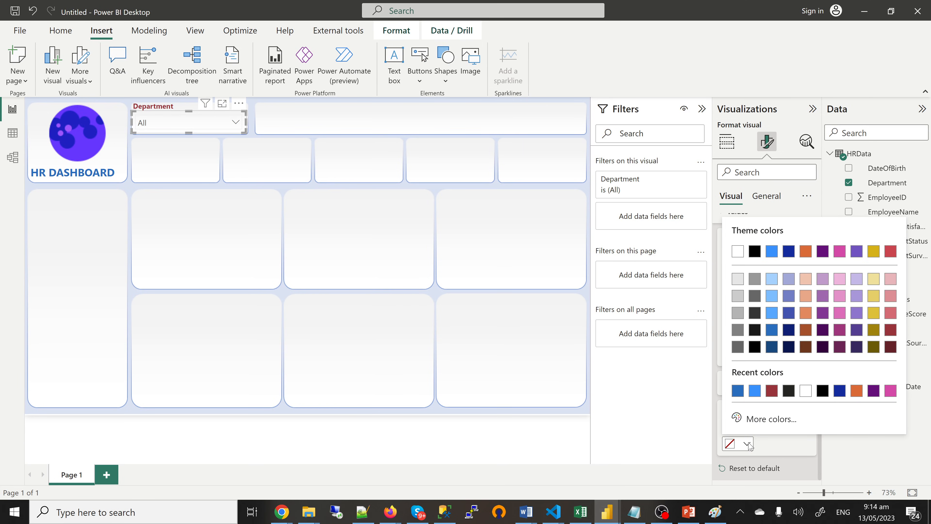
pyautogui.click(770, 283)
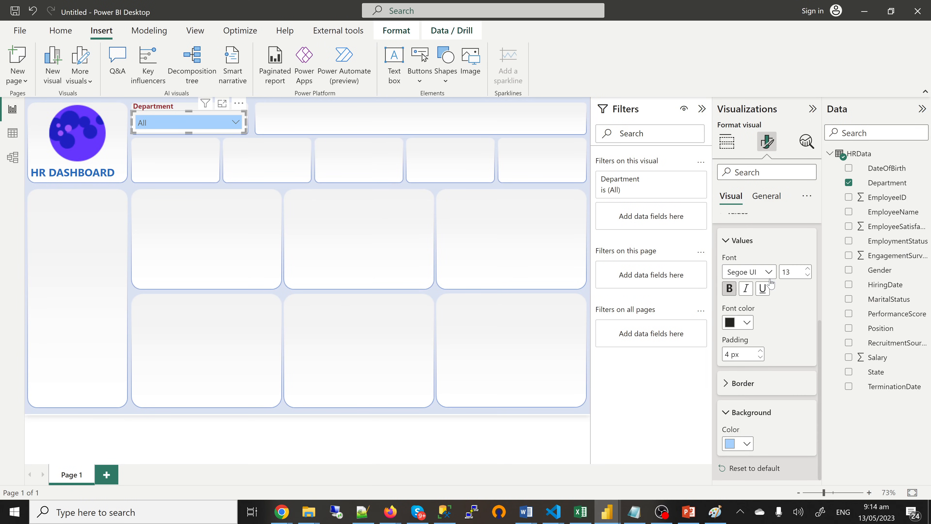
# Step: Refine the slicer values background to the custom pale grey-blue #E7F1F5
pyautogui.click(747, 448)
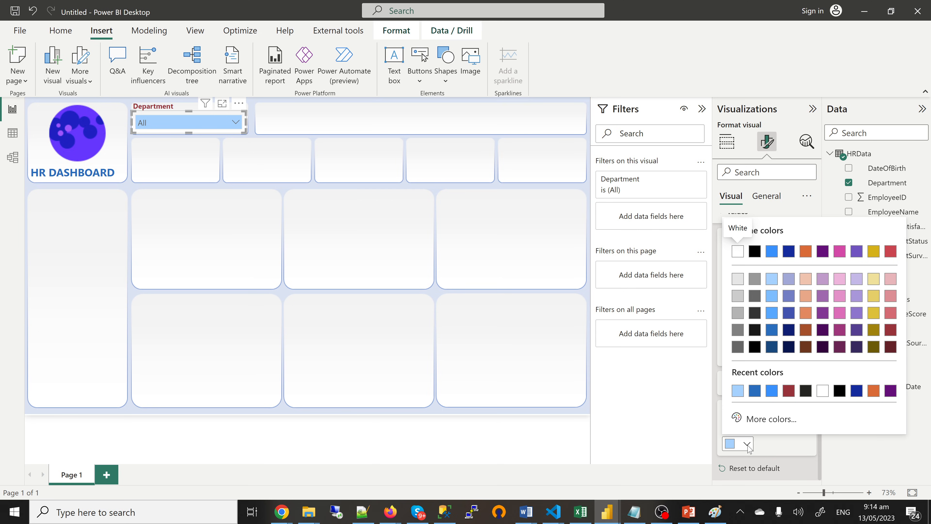
pyautogui.click(771, 422)
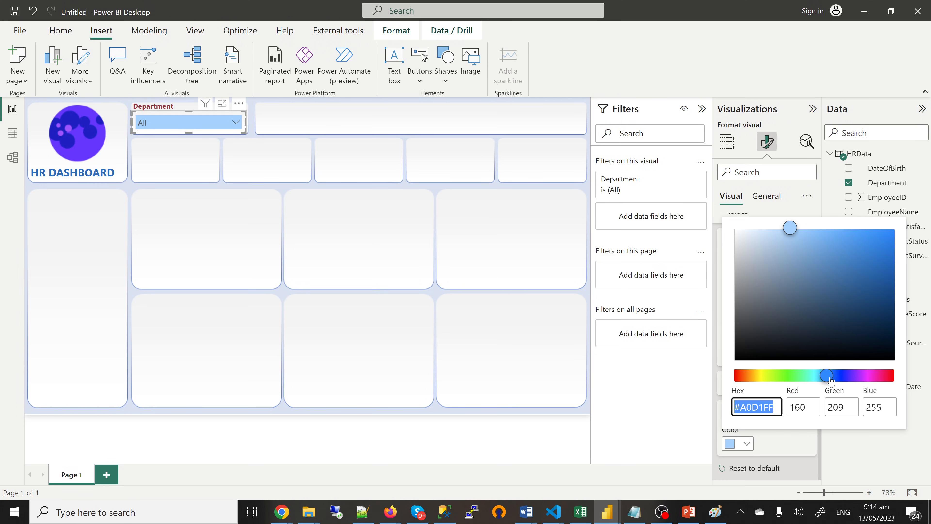
pyautogui.moveTo(826, 378); pyautogui.dragTo(820, 375)
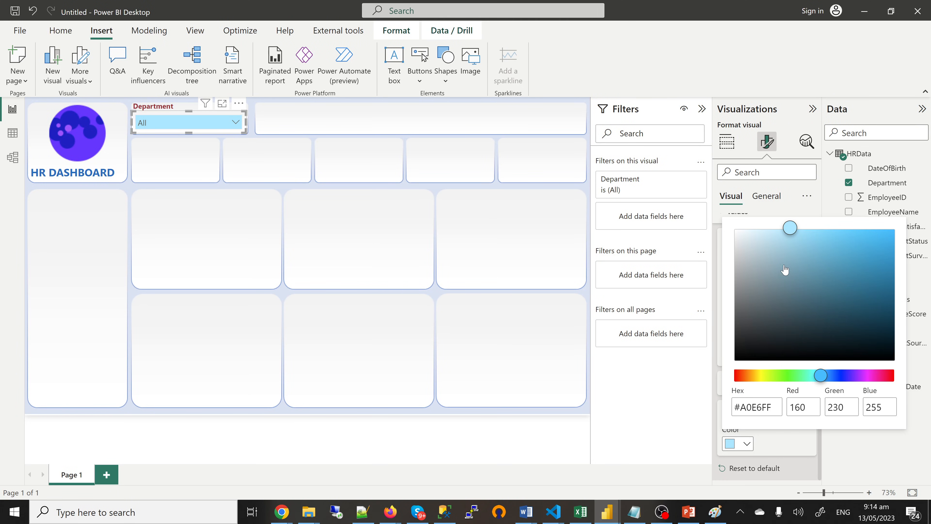
pyautogui.click(769, 234)
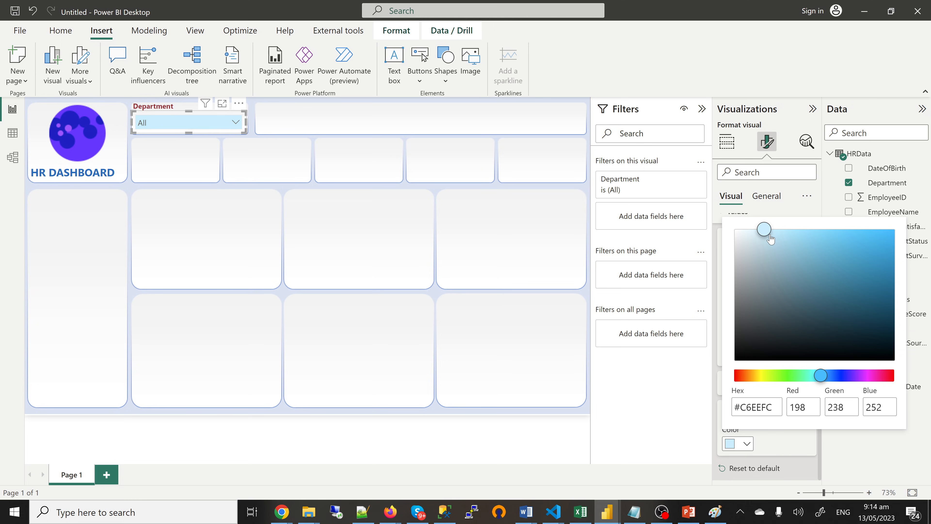
pyautogui.click(754, 237)
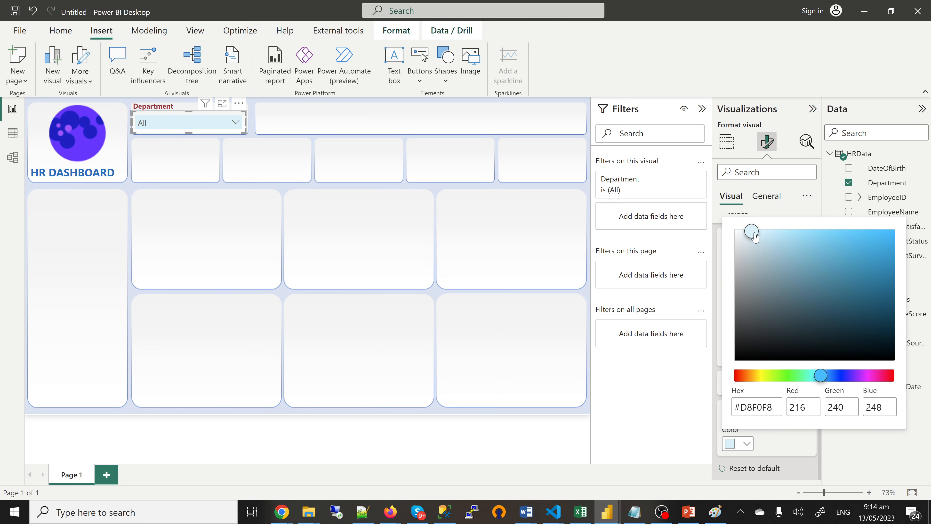
pyautogui.click(740, 234)
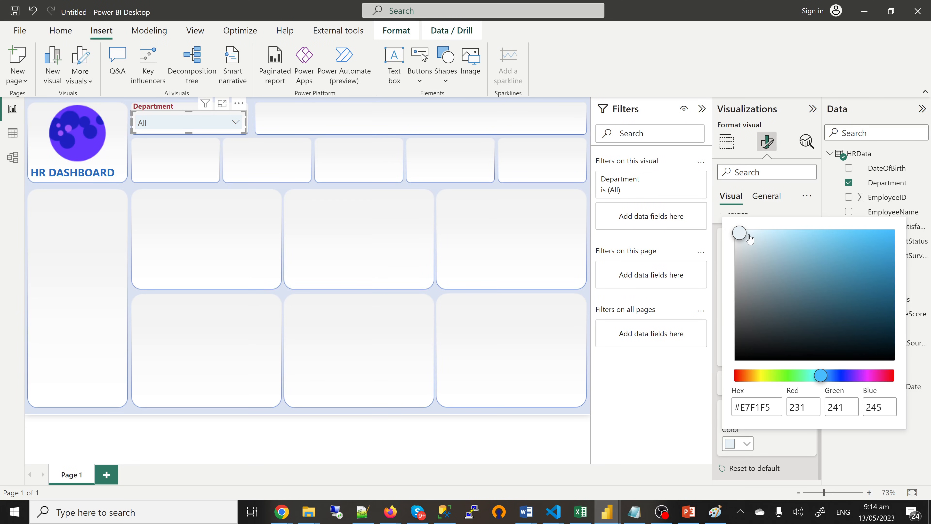
pyautogui.click(749, 444)
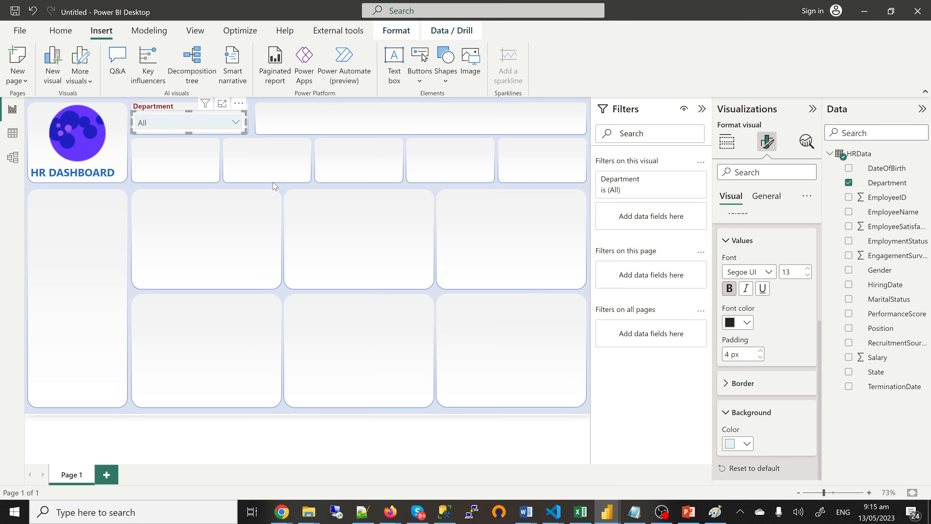
# Step: Preview the Department dropdown list, deselect the slicer, and switch to data view
pyautogui.click(236, 123)
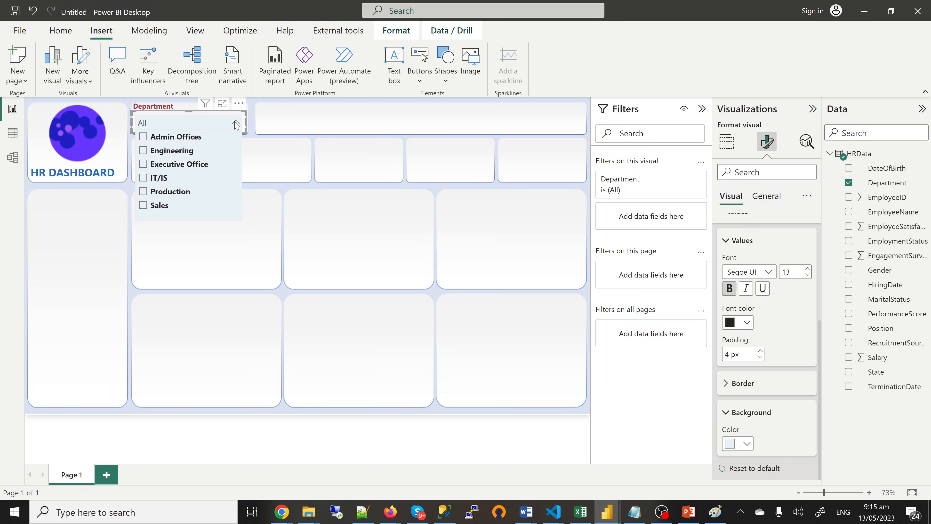
pyautogui.click(236, 124)
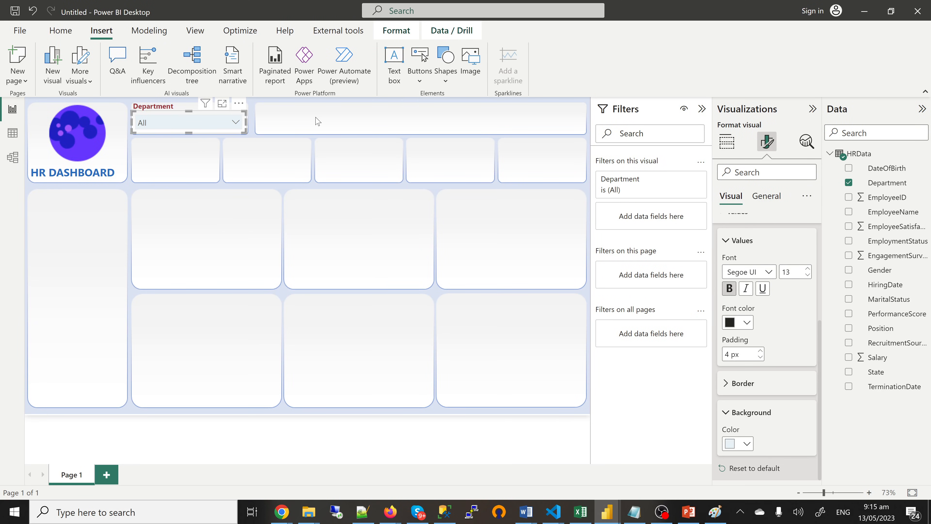
pyautogui.click(303, 124)
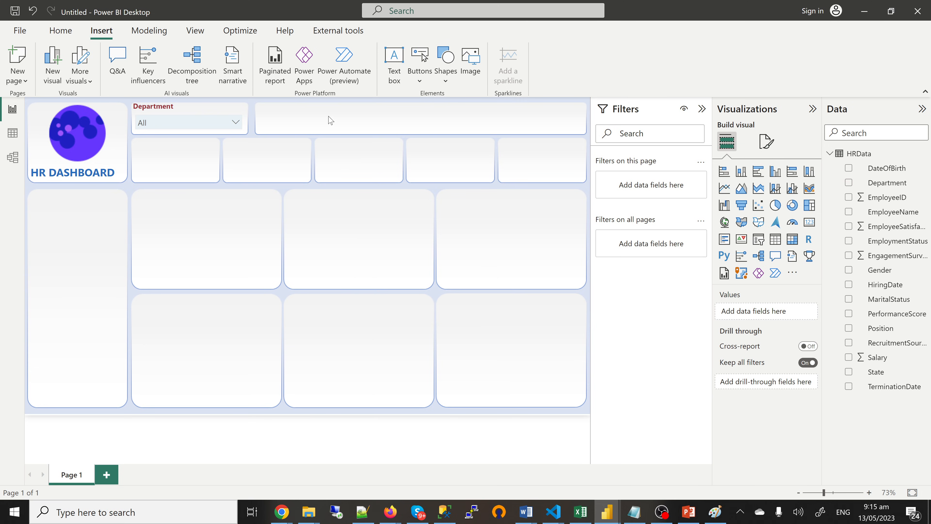
pyautogui.click(11, 133)
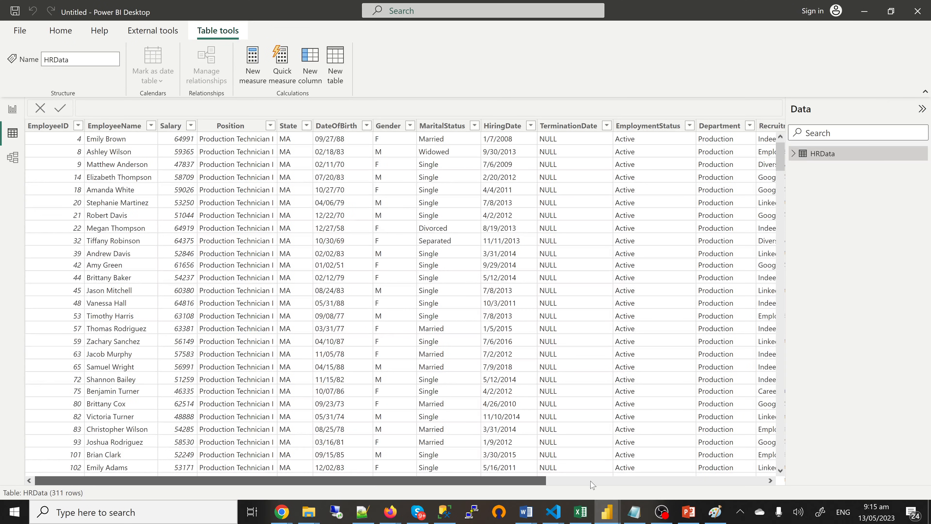
# Step: Add the calculated column Hiring Year = YEAR(HRData[HiringDate]) to the HRData table
pyautogui.moveTo(471, 482); pyautogui.dragTo(749, 485)
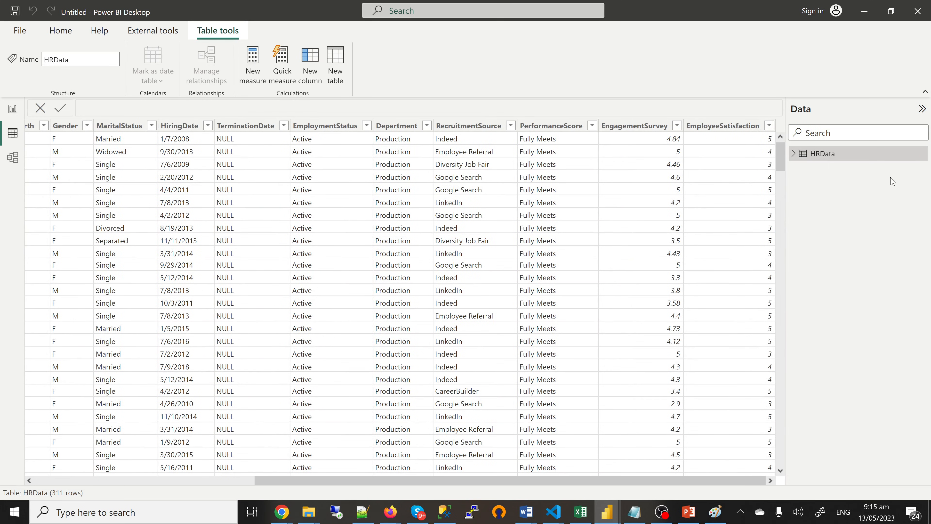
pyautogui.click(922, 154)
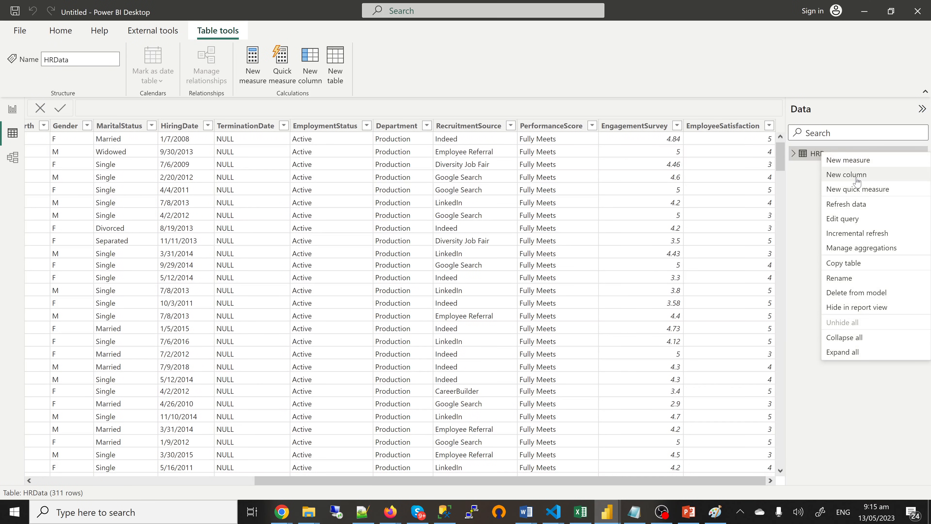
pyautogui.click(847, 175)
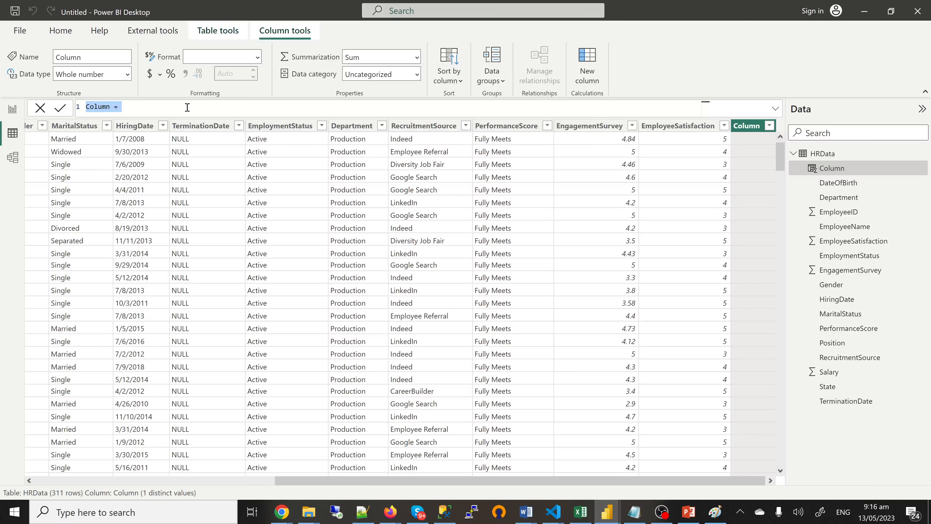
pyautogui.write('Hiring Year = year')
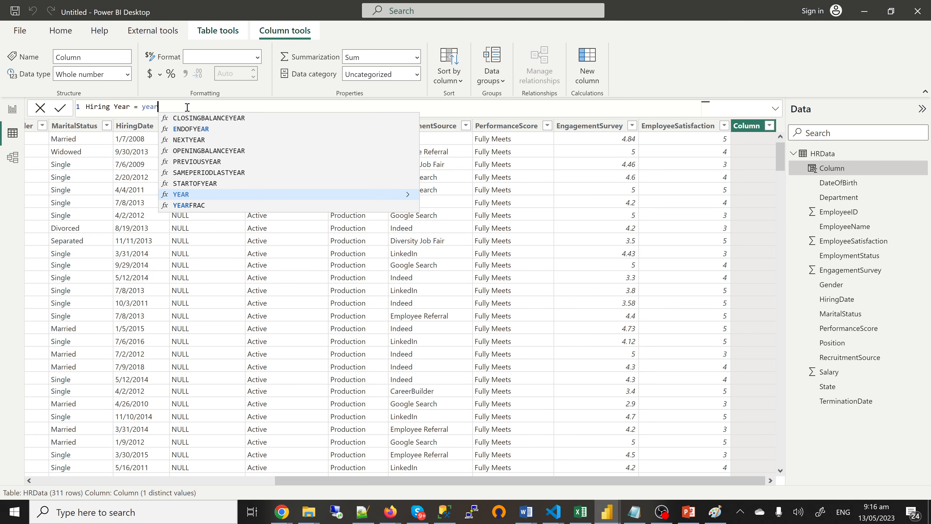
pyautogui.press('Tab')
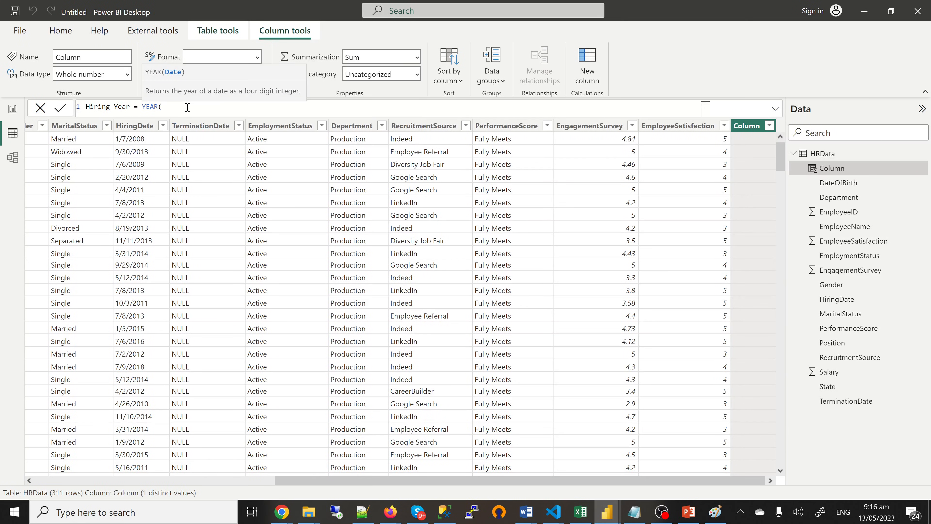
pyautogui.write('hir')
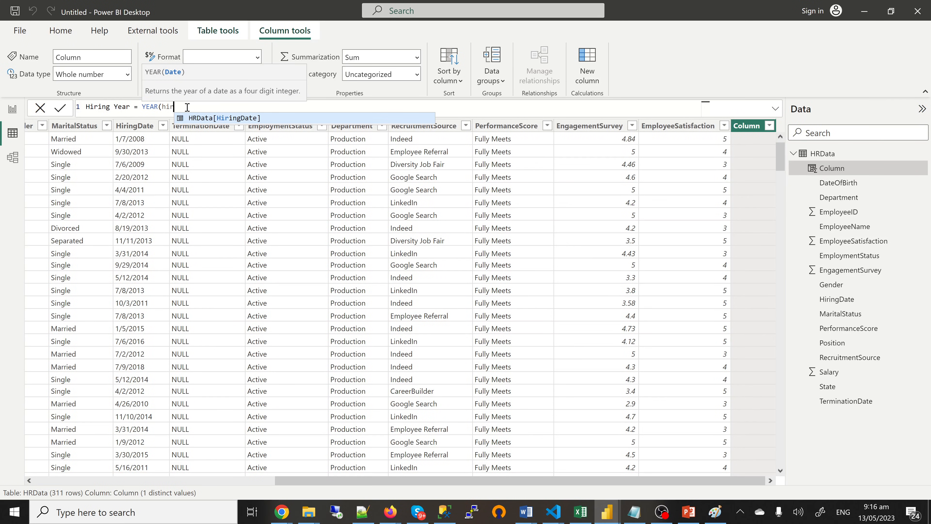
pyautogui.press('Tab')
pyautogui.write(')')
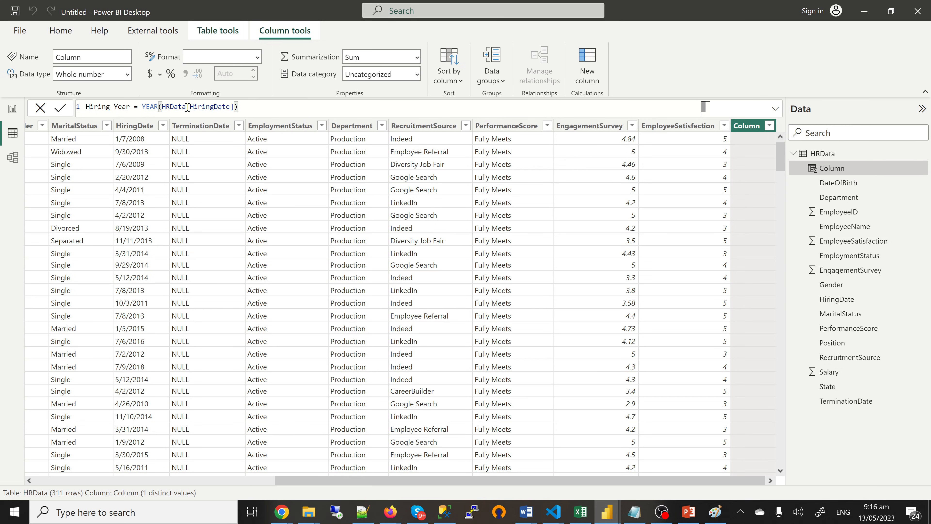
pyautogui.press('Return')
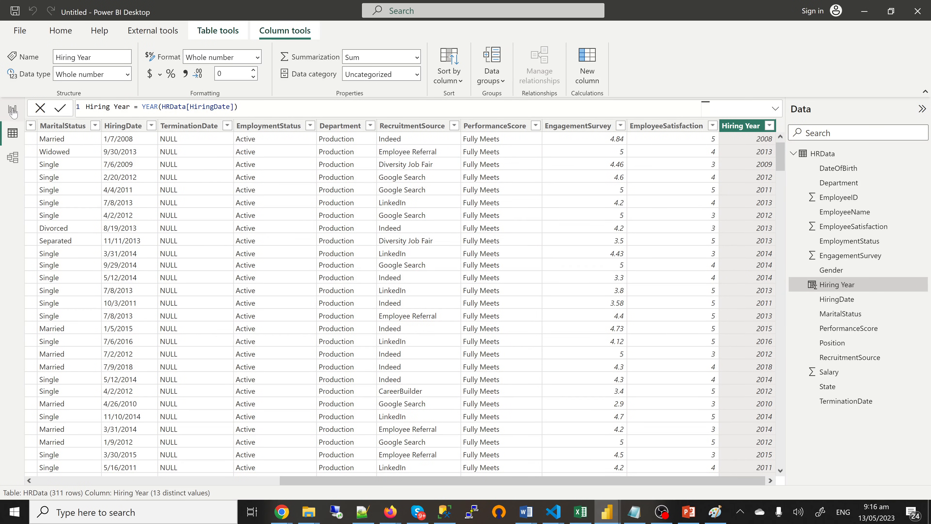
# Step: Back in Report view, add a Hiring Year slicer and set its style to Tile
pyautogui.click(13, 111)
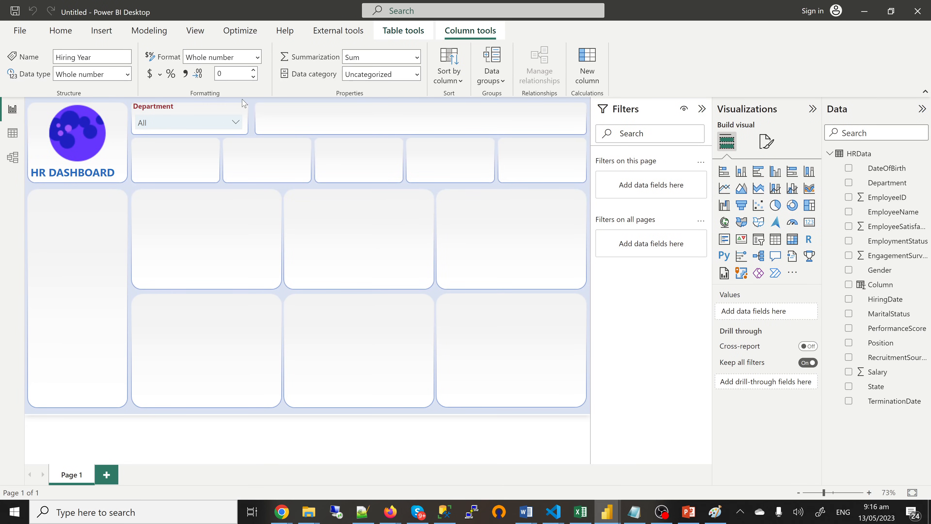
pyautogui.click(759, 240)
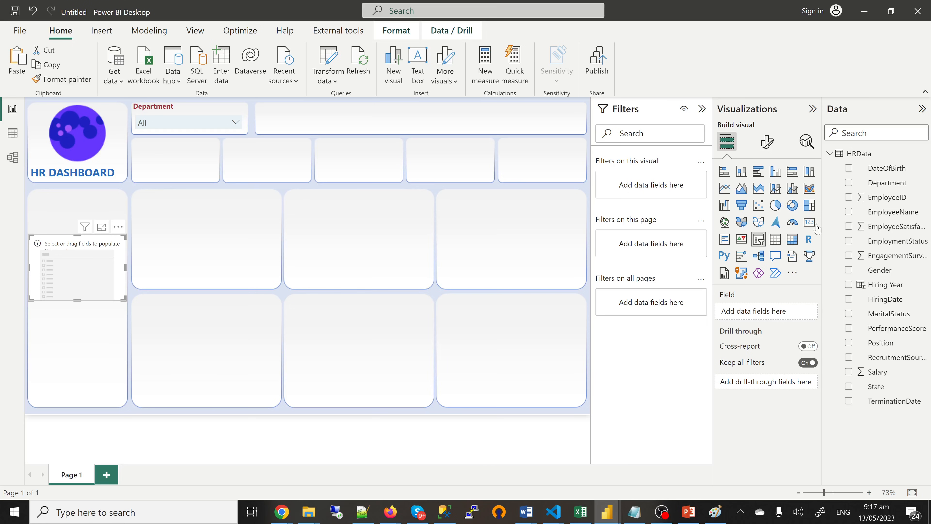
pyautogui.click(849, 288)
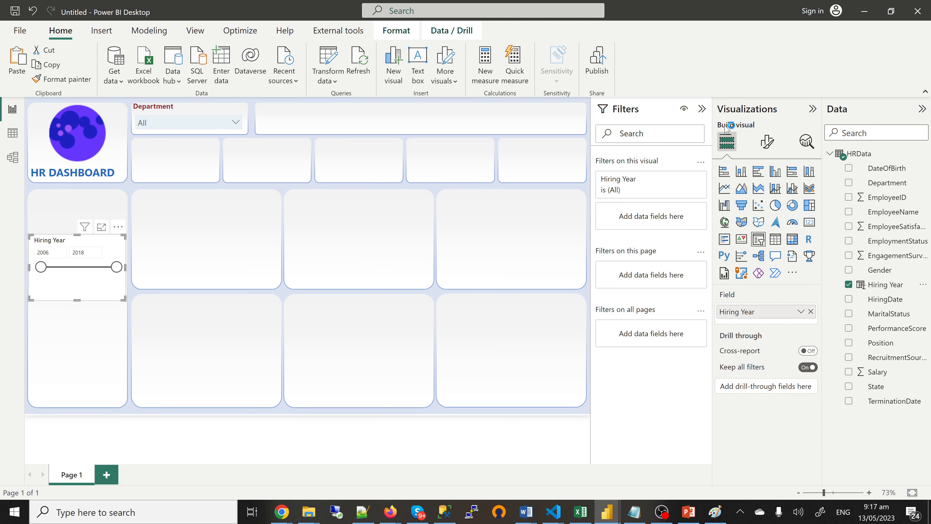
pyautogui.click(771, 145)
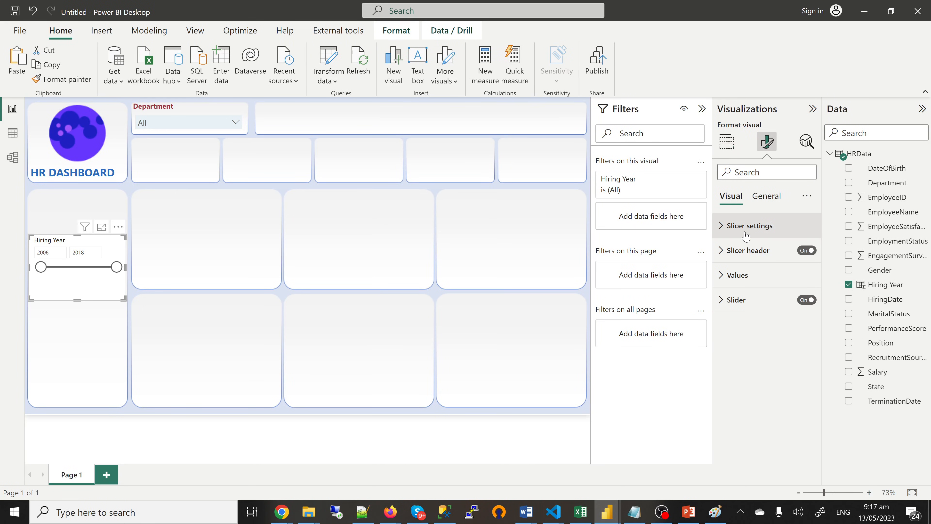
pyautogui.click(745, 236)
pyautogui.click(751, 288)
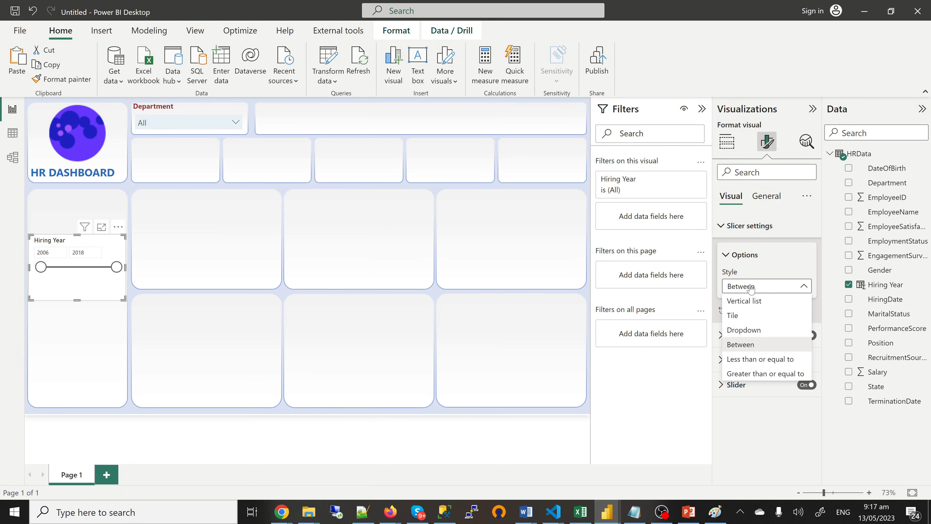
pyautogui.click(746, 318)
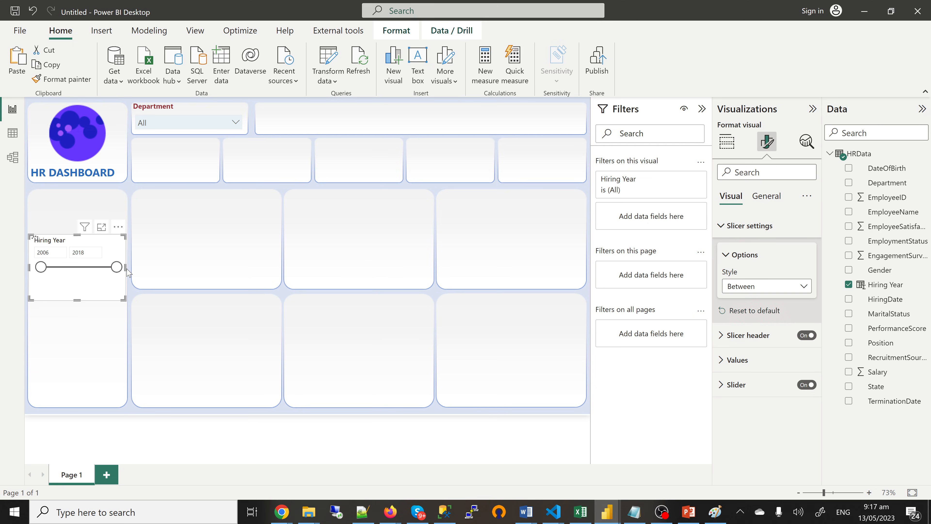
# Step: Resize the year slicer so 2006–2018 fit one row and move it into the top banner
pyautogui.moveTo(183, 275); pyautogui.dragTo(368, 273)
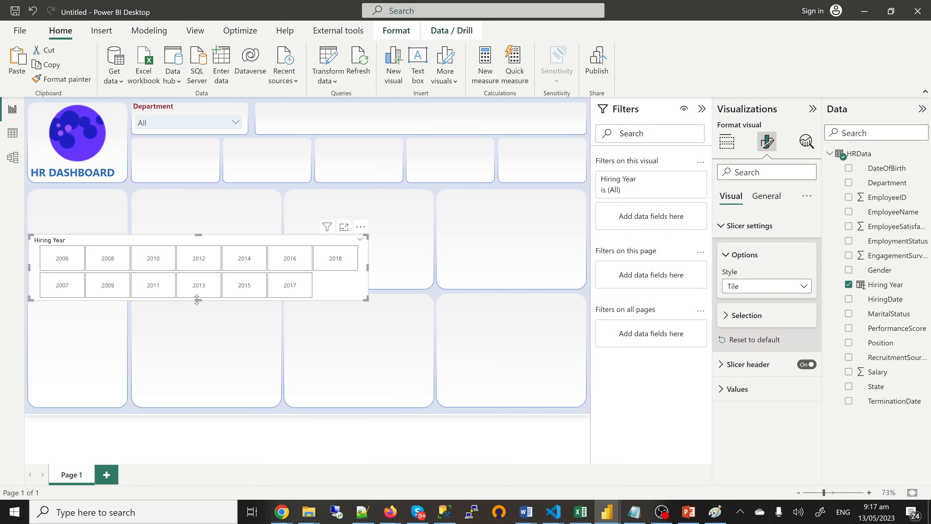
pyautogui.moveTo(198, 300); pyautogui.dragTo(207, 274)
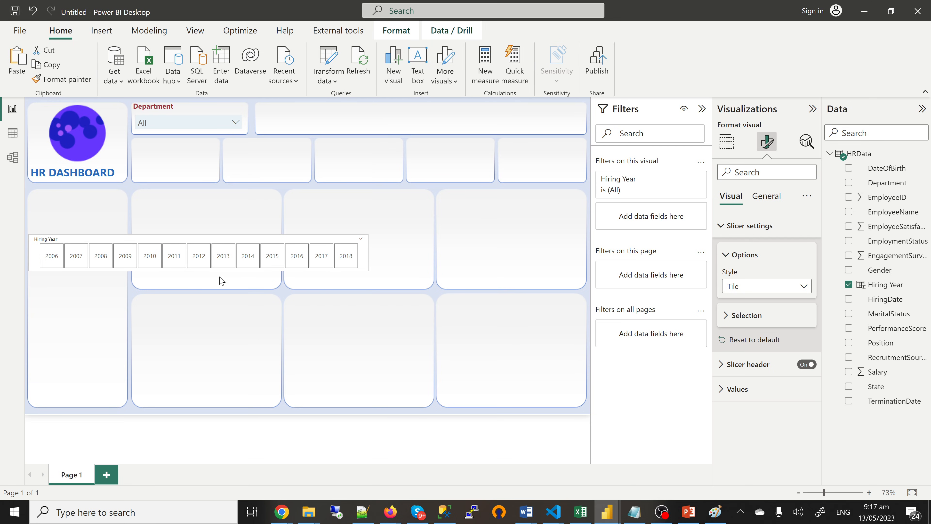
pyautogui.moveTo(364, 262); pyautogui.dragTo(581, 129)
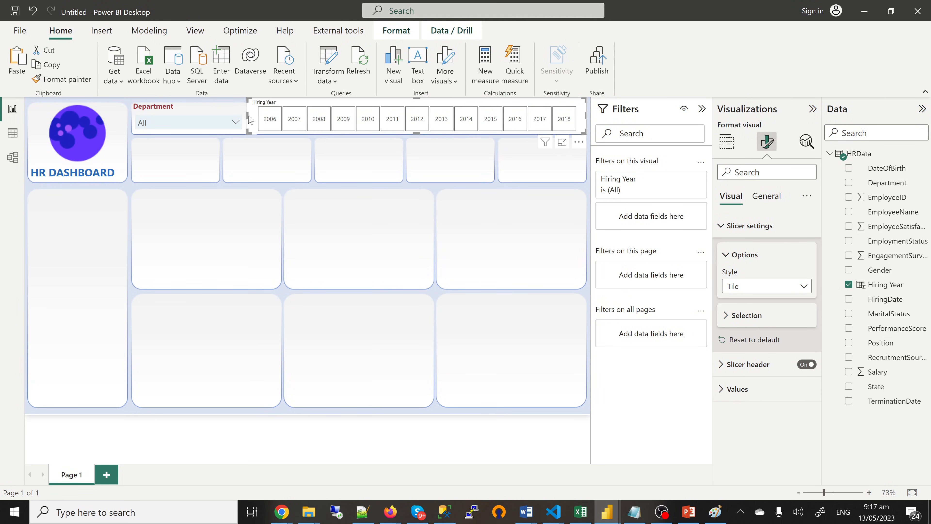
# Step: Hide the year slicer's header, leave its background off, and nudge it slightly down beside Department
pyautogui.moveTo(248, 114)
pyautogui.mouseDown()
pyautogui.moveTo(259, 114)
pyautogui.moveTo(248, 118)
pyautogui.mouseUp()
pyautogui.click(806, 364)
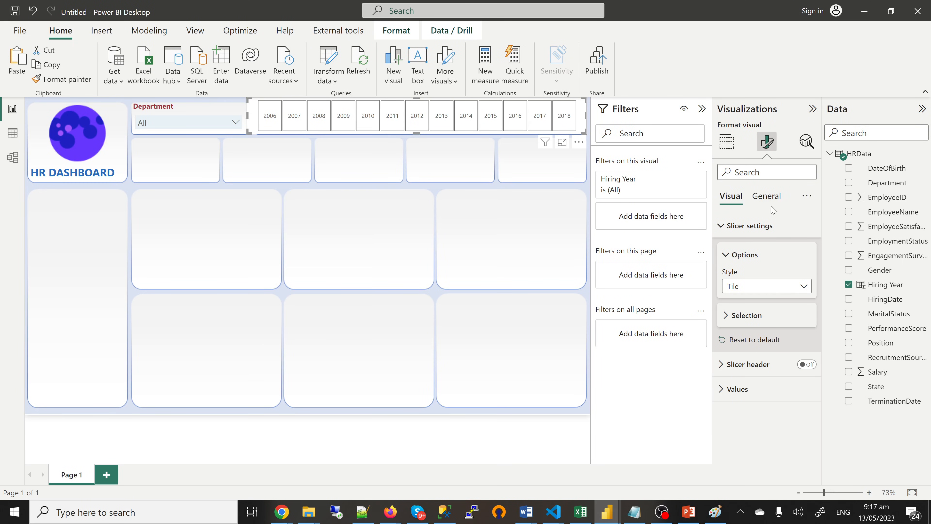
pyautogui.click(770, 196)
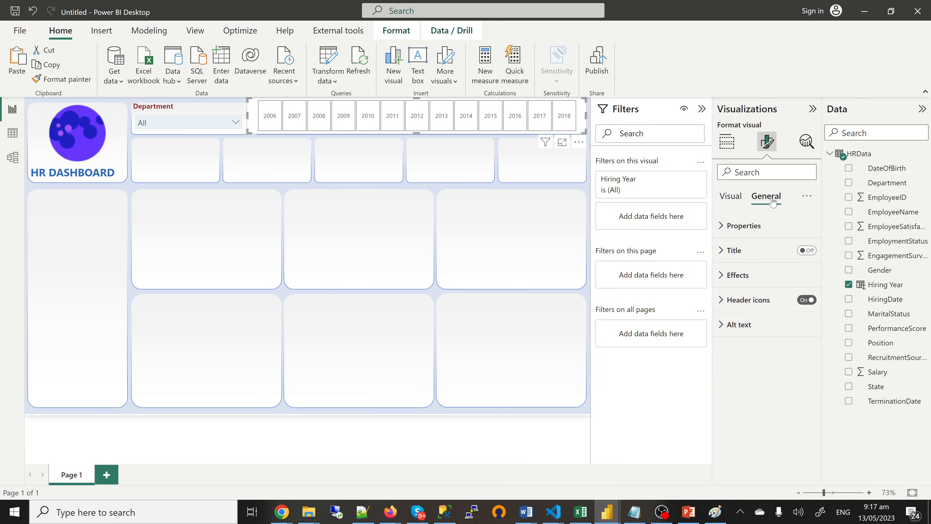
pyautogui.click(742, 276)
pyautogui.click(801, 305)
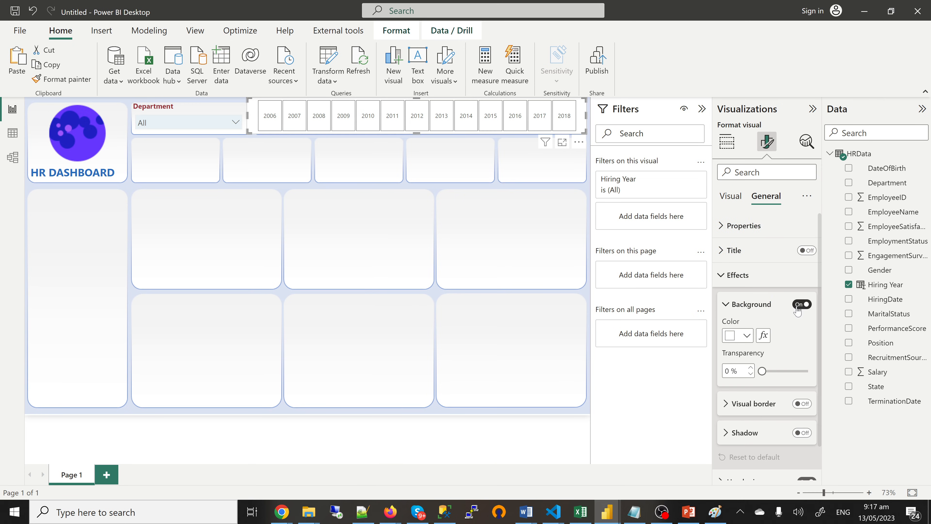
pyautogui.click(797, 307)
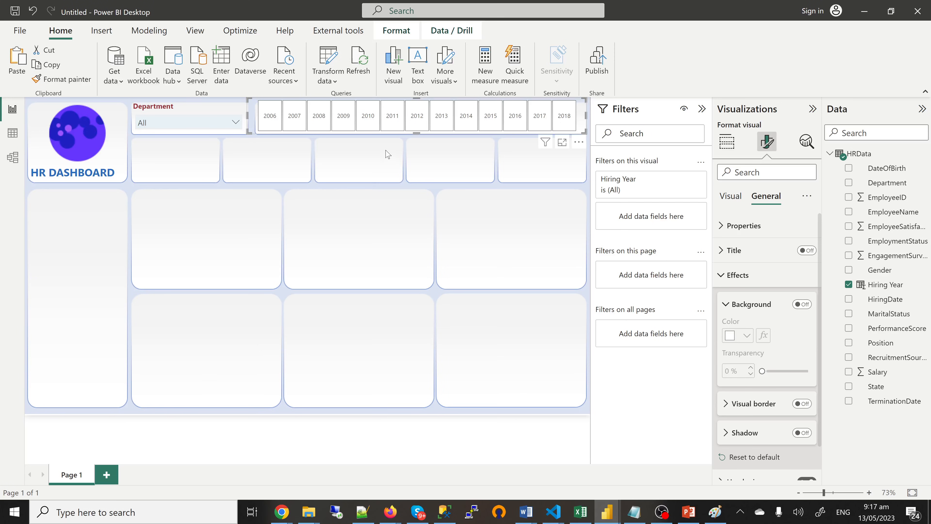
pyautogui.moveTo(415, 97); pyautogui.dragTo(417, 113)
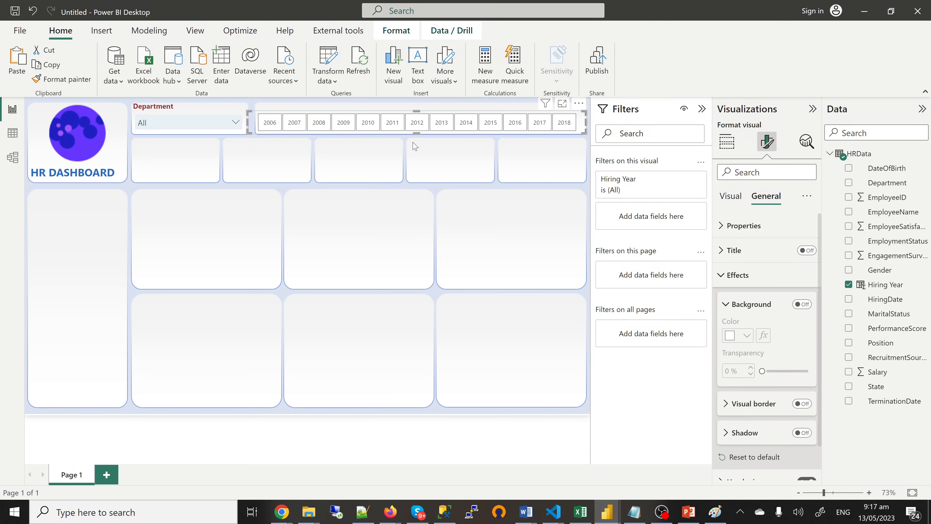
pyautogui.click(406, 144)
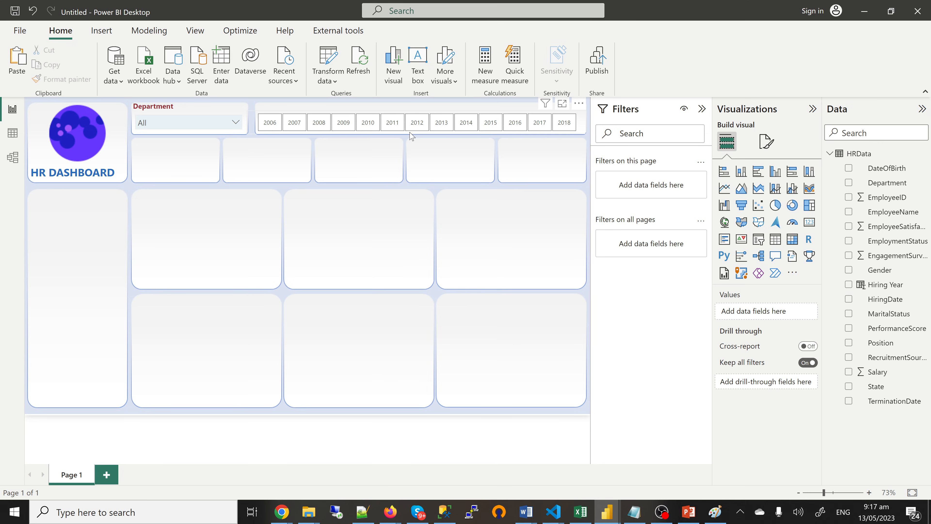
# Step: Make the year slicer's values bold and colour them blue #0d6abf
pyautogui.click(412, 136)
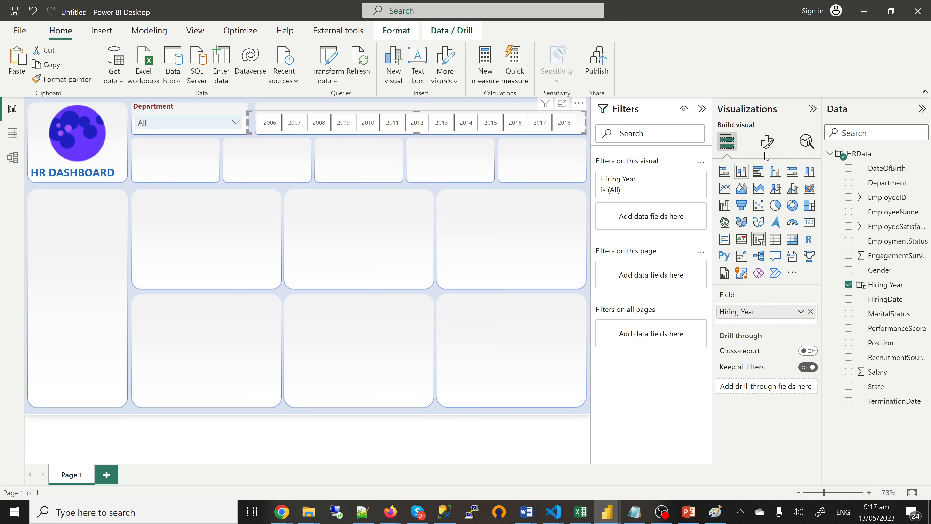
pyautogui.click(767, 142)
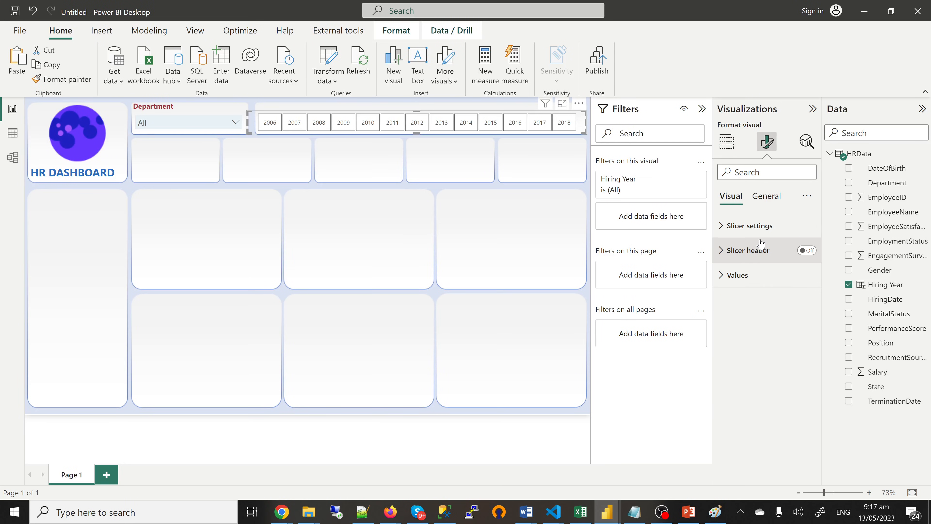
pyautogui.click(736, 277)
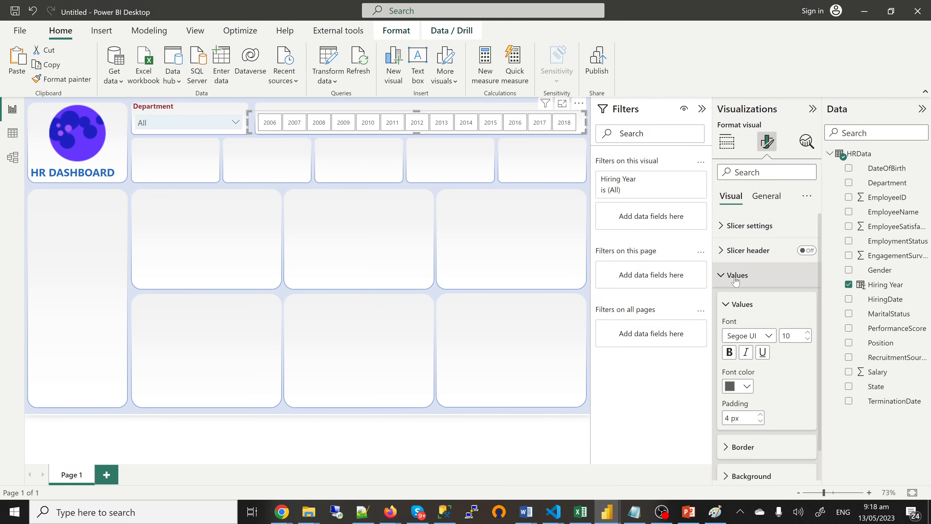
pyautogui.click(729, 352)
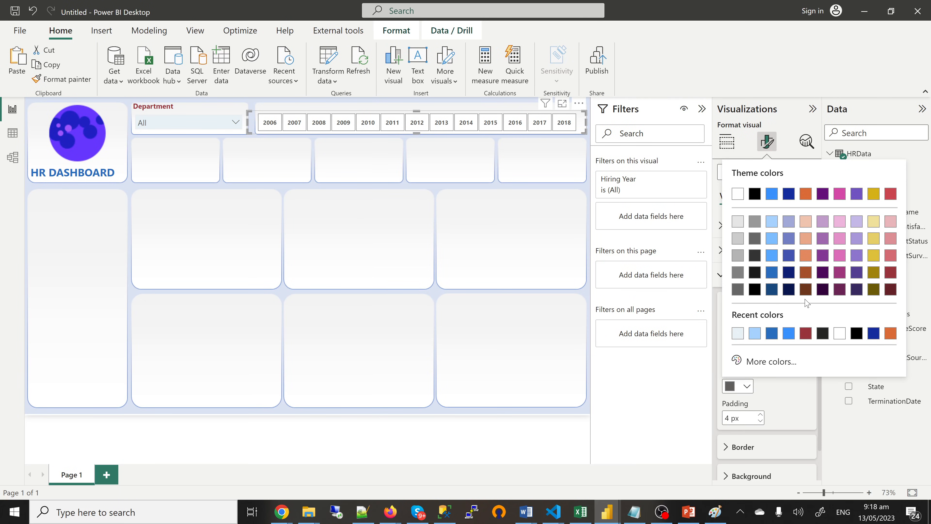
pyautogui.click(771, 333)
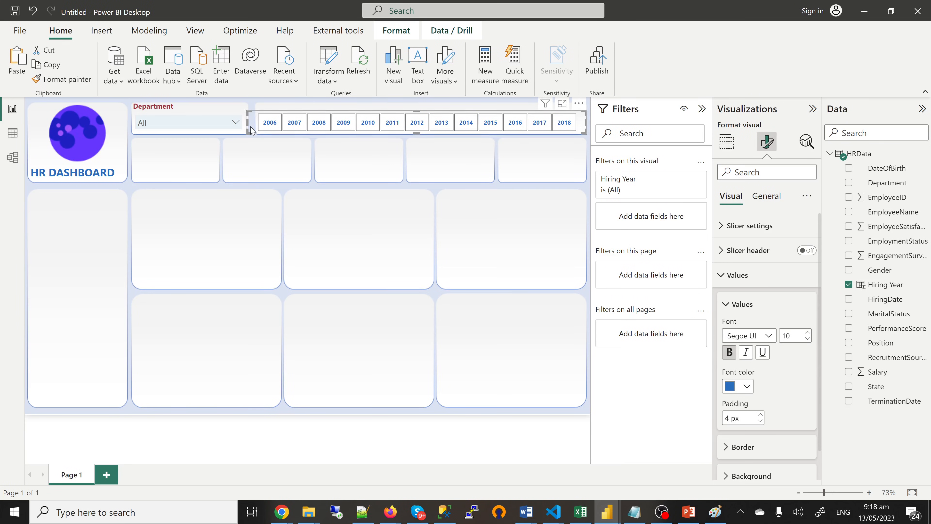
pyautogui.click(179, 107)
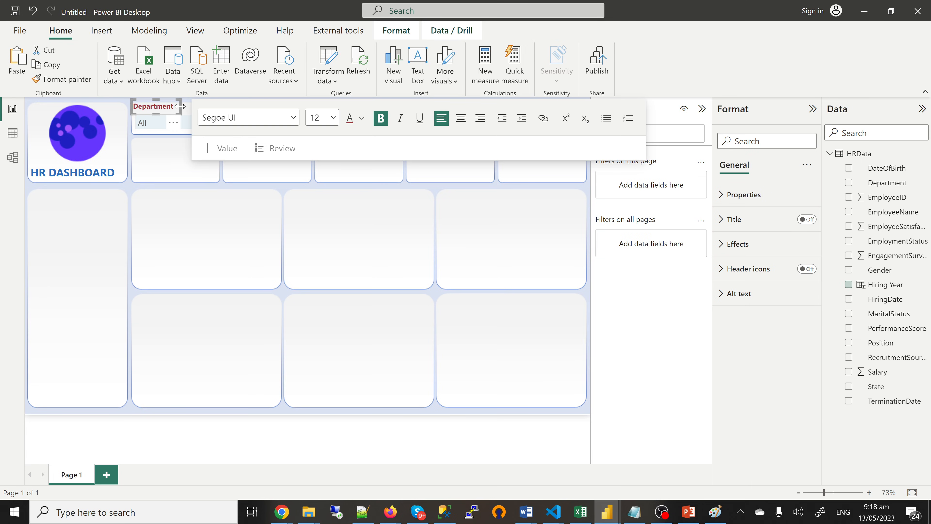
# Step: Paste text boxes twice, deleting the accidental HR DASHBOARD duplicates each time
pyautogui.click(280, 191)
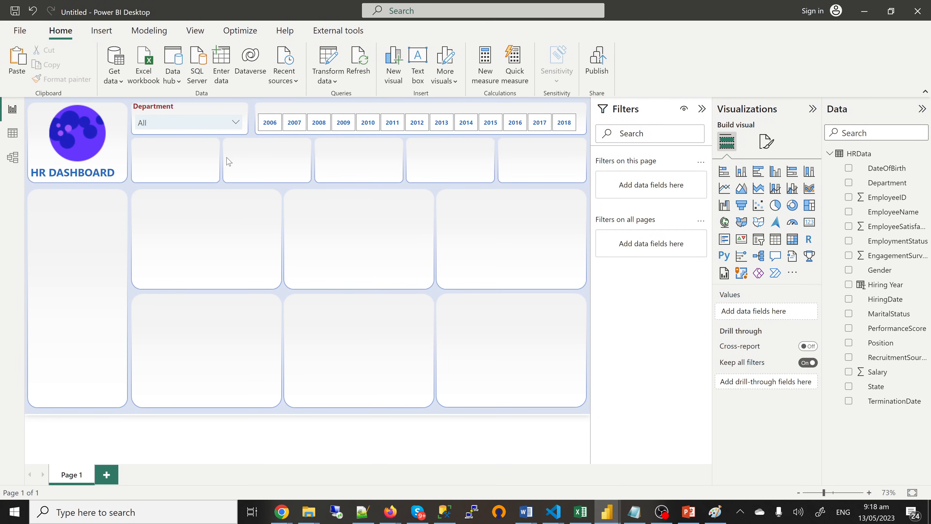
pyautogui.hotkey('ctrl', 'v')
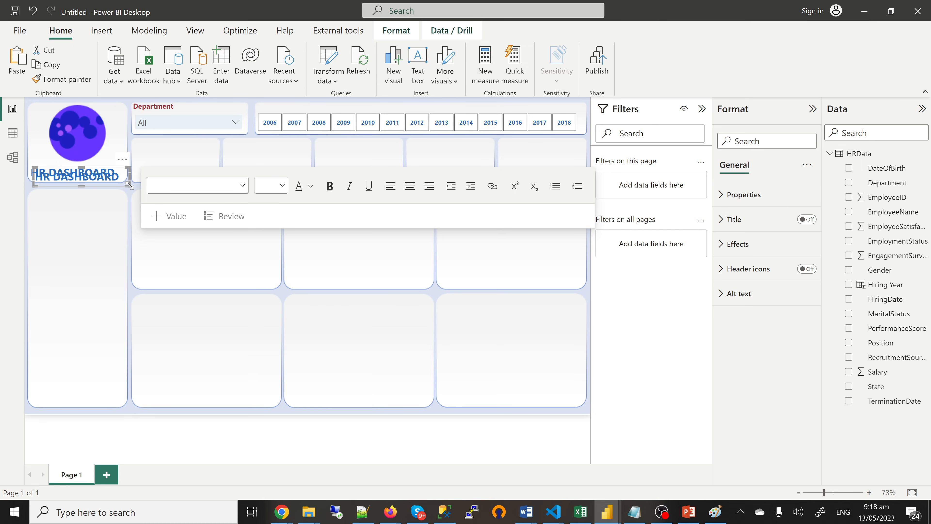
pyautogui.press('Delete')
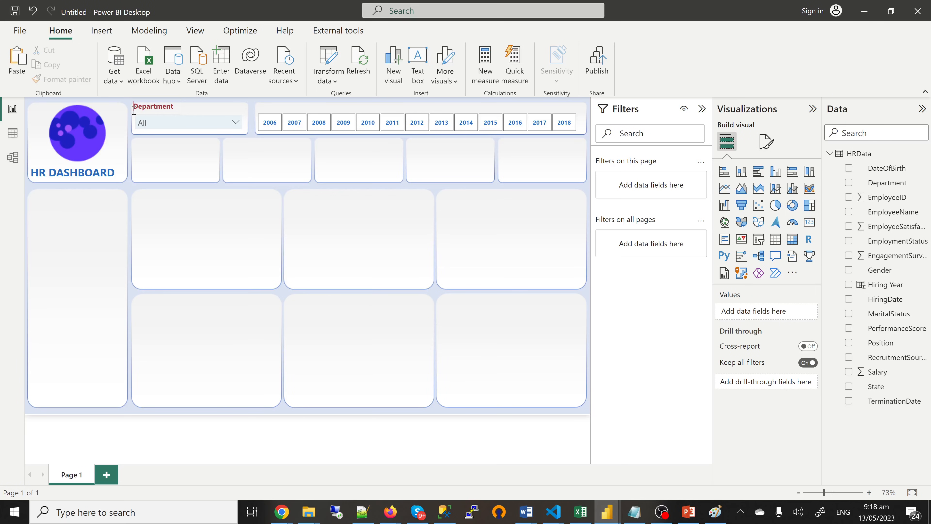
pyautogui.click(203, 112)
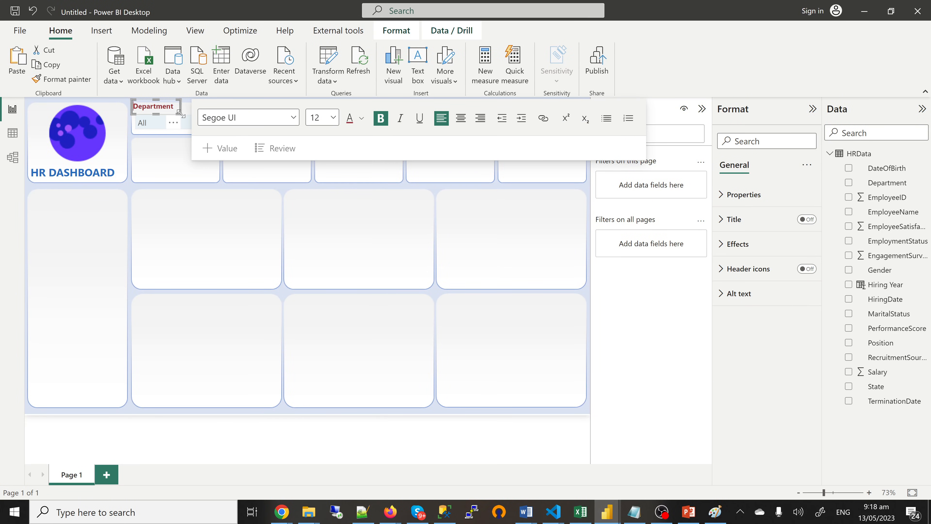
pyautogui.click(245, 242)
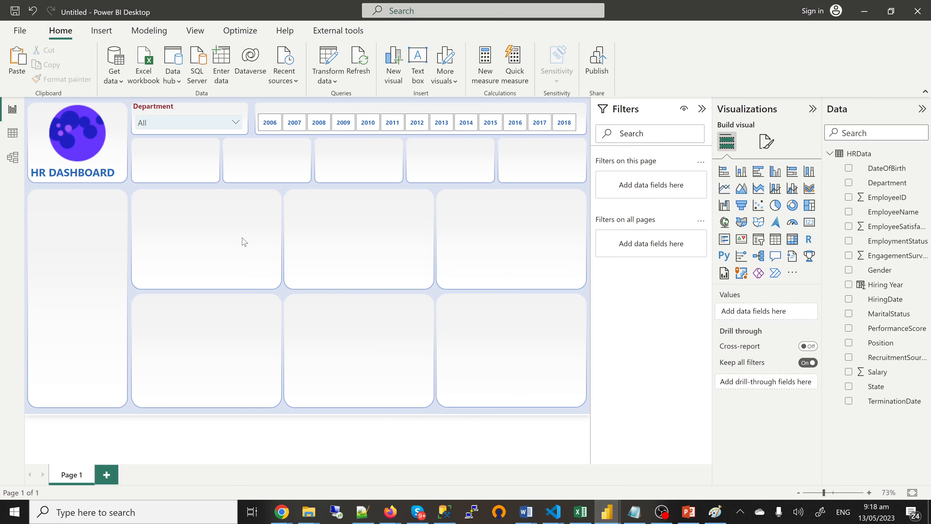
pyautogui.hotkey('ctrl', 'v')
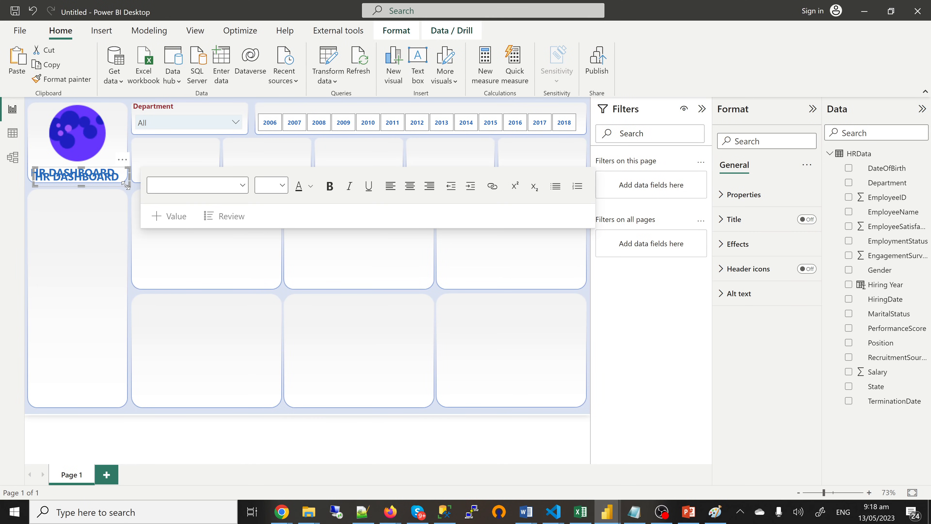
pyautogui.press('Delete')
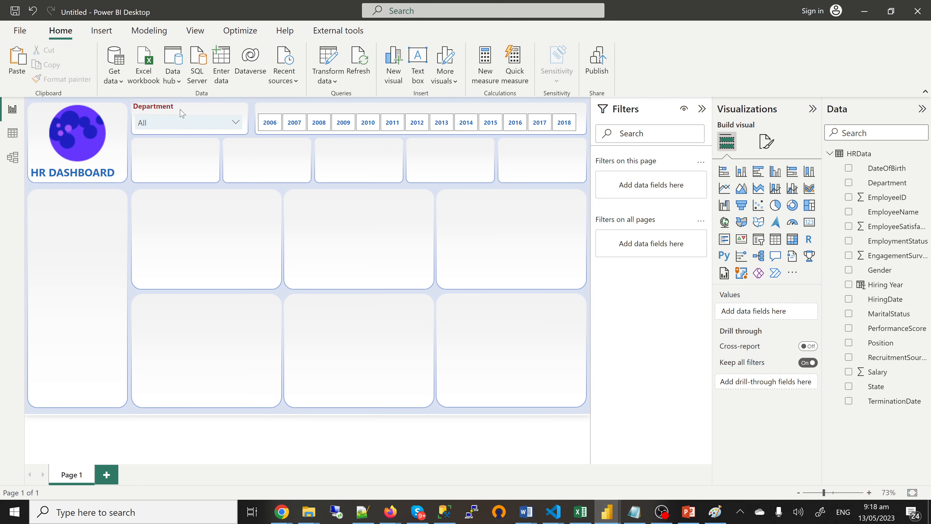
# Step: Paste a copy of the Department title above the year slicer and retitle it 'Year'
pyautogui.click(180, 111)
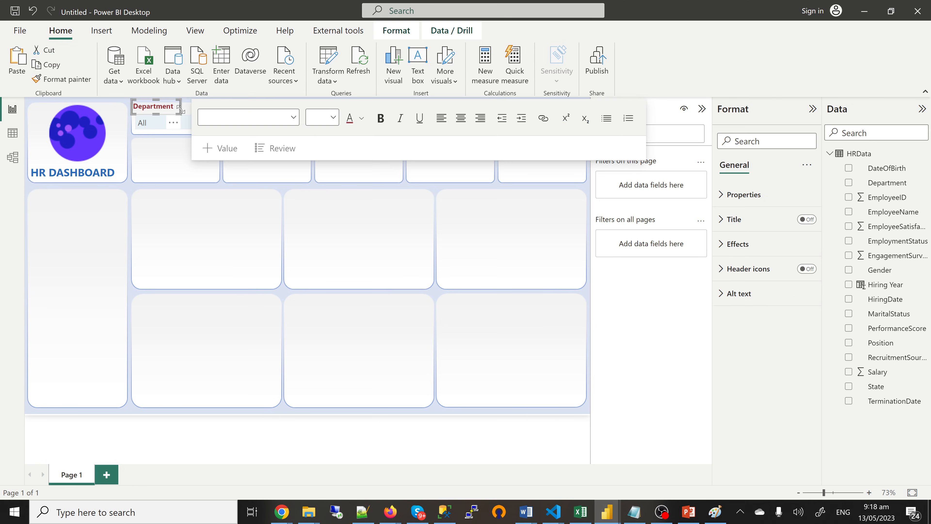
pyautogui.click(232, 230)
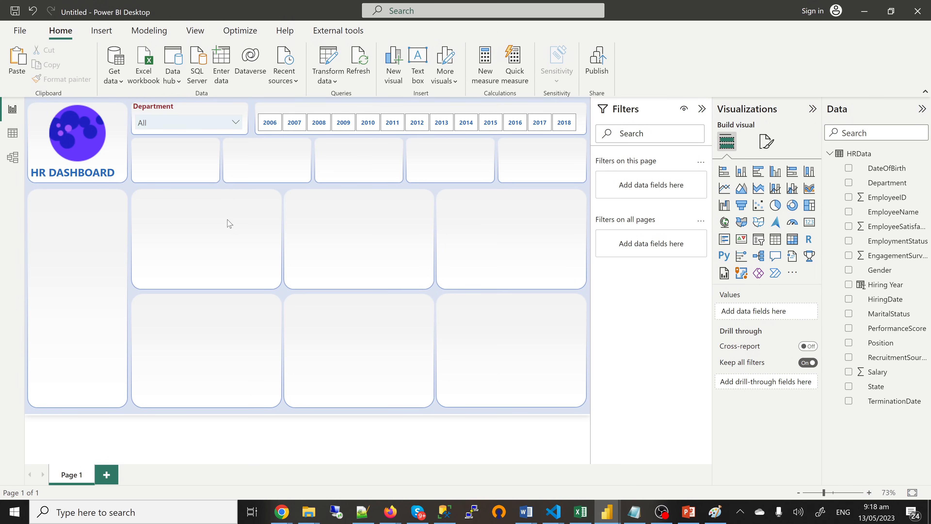
pyautogui.hotkey('ctrl', 'v')
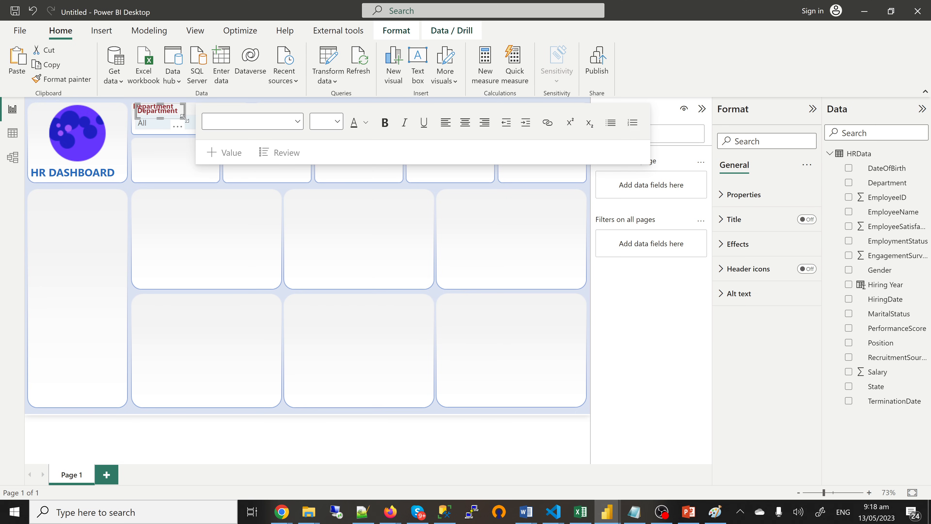
pyautogui.moveTo(185, 122); pyautogui.dragTo(306, 116)
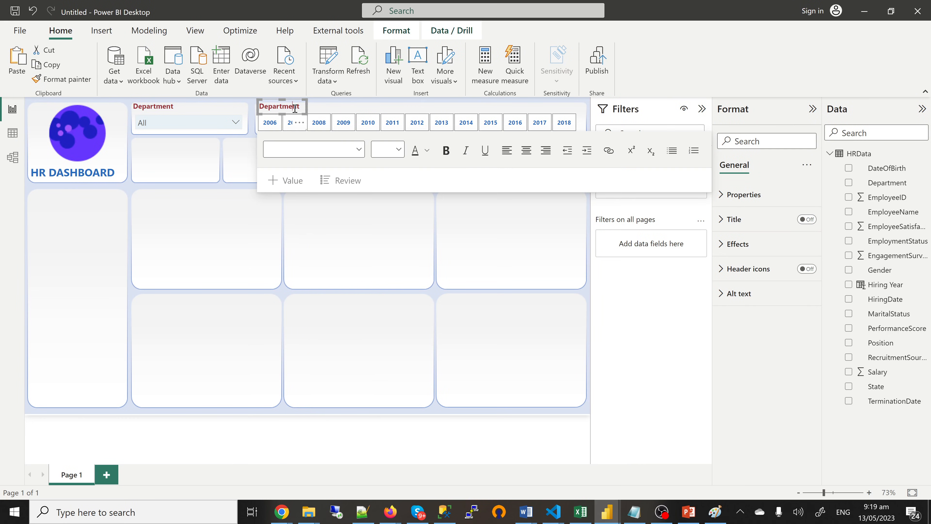
pyautogui.doubleClick(294, 107)
pyautogui.write('Year')
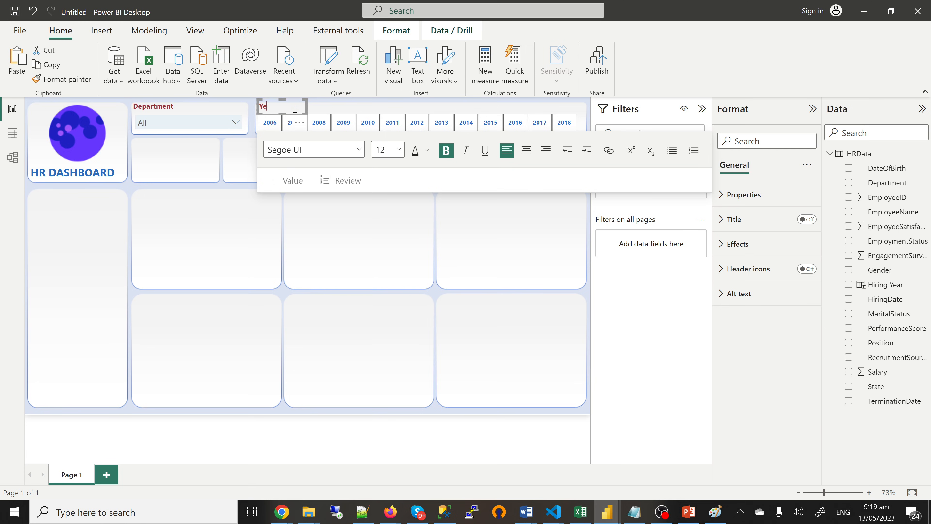
pyautogui.click(351, 218)
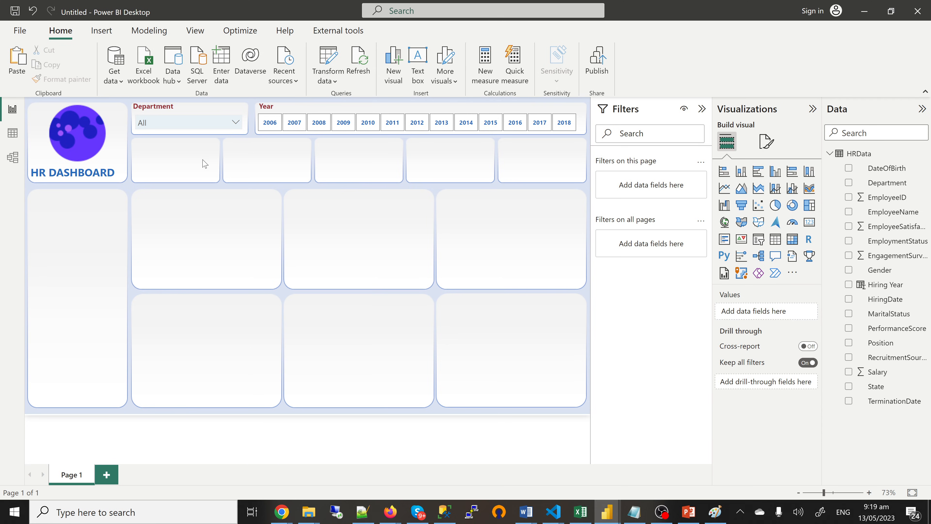
# Step: Move a copied title onto the first top tile and rename it 'Headcount'
pyautogui.click(187, 124)
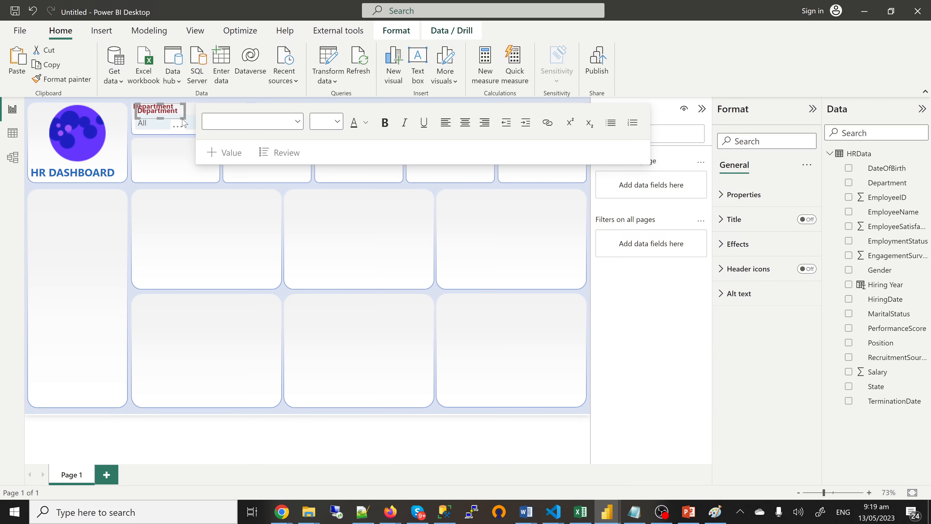
pyautogui.moveTo(181, 115); pyautogui.dragTo(184, 157)
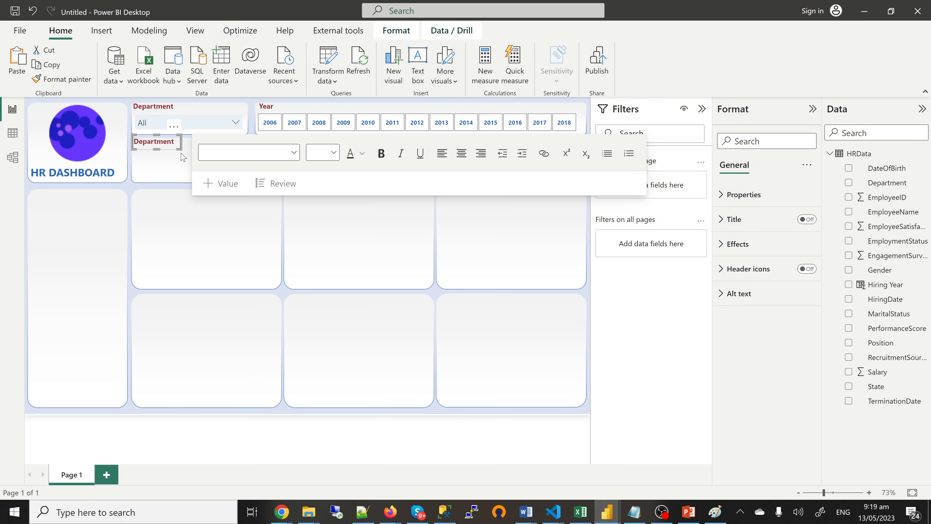
pyautogui.press('Down')
pyautogui.press('Down')
pyautogui.press('Down')
pyautogui.press('Down')
pyautogui.press('Down')
pyautogui.press('Down')
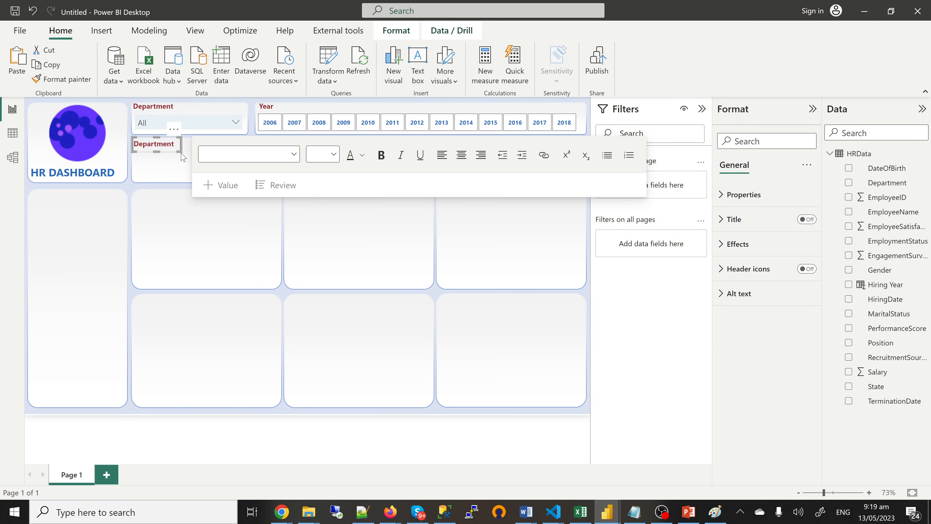
pyautogui.doubleClick(156, 146)
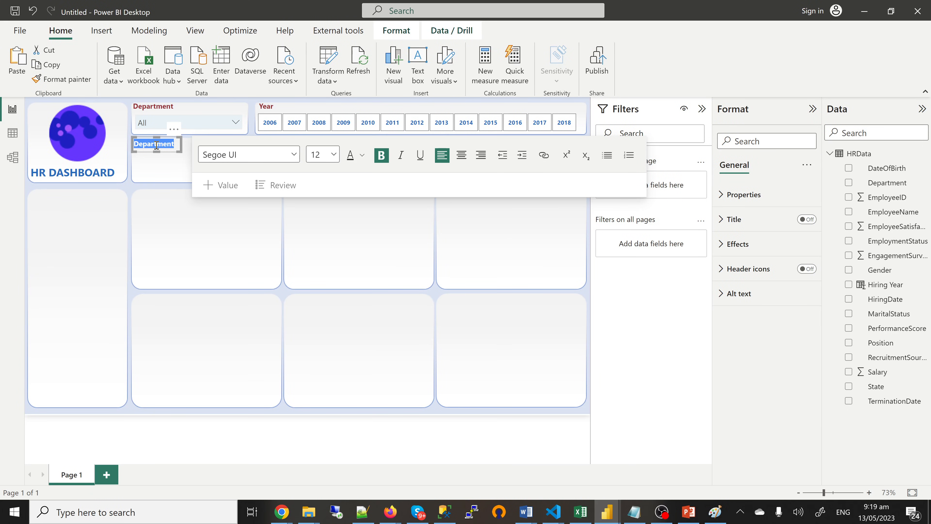
pyautogui.write('Headcount')
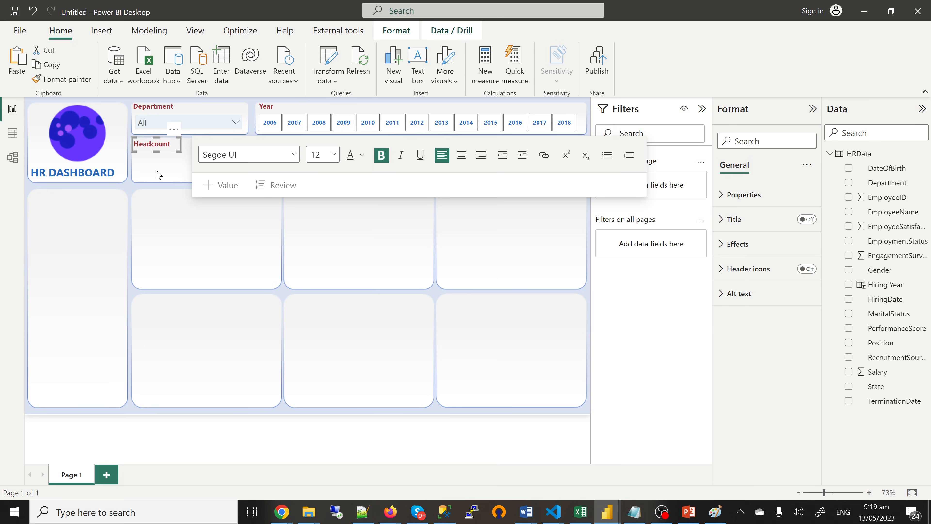
pyautogui.click(180, 158)
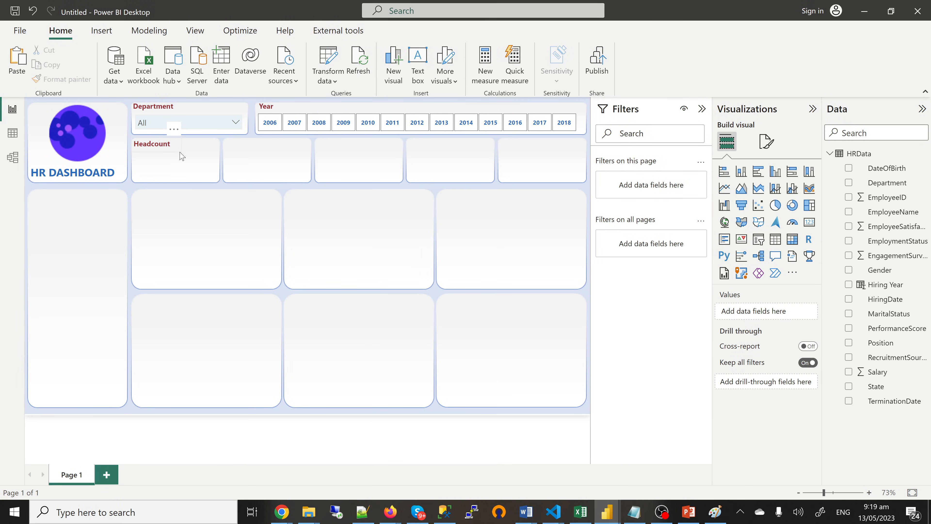
# Step: Widen the Headcount label across the tile and centre its text
pyautogui.click(181, 146)
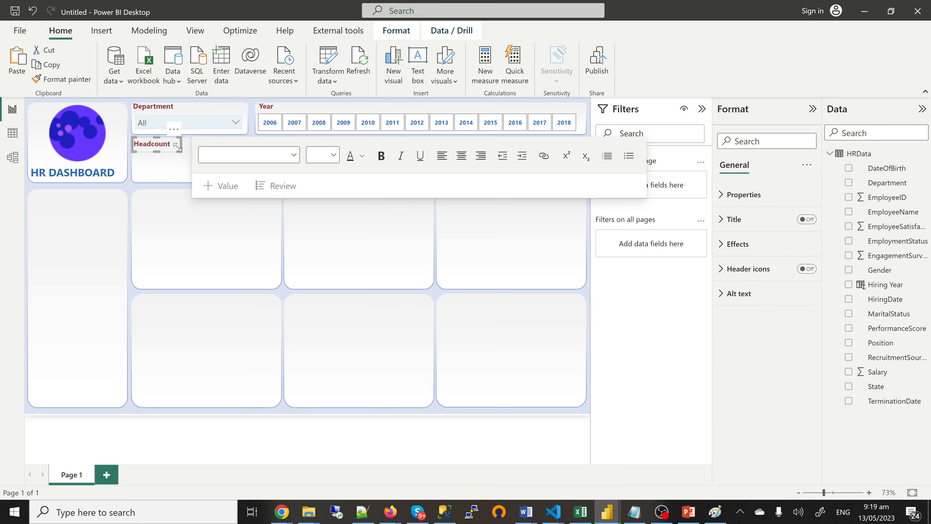
pyautogui.moveTo(180, 143); pyautogui.dragTo(216, 144)
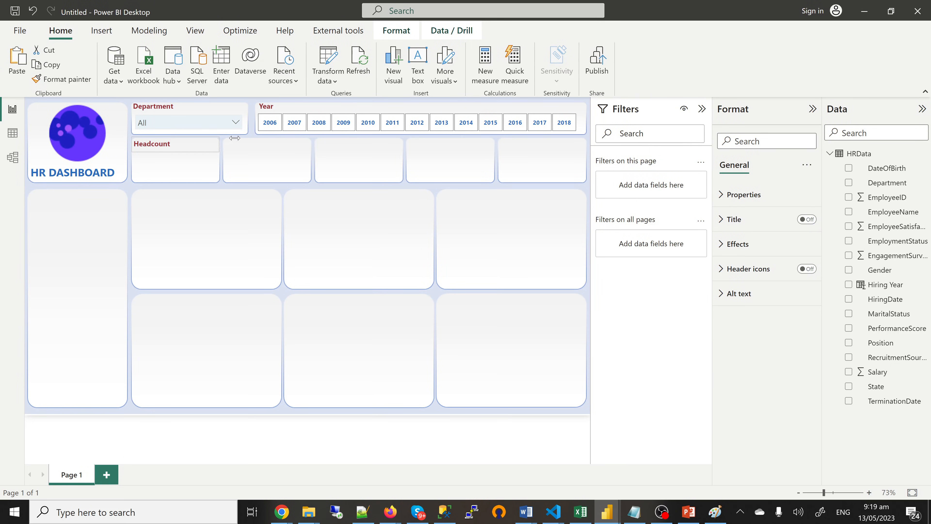
pyautogui.click(217, 147)
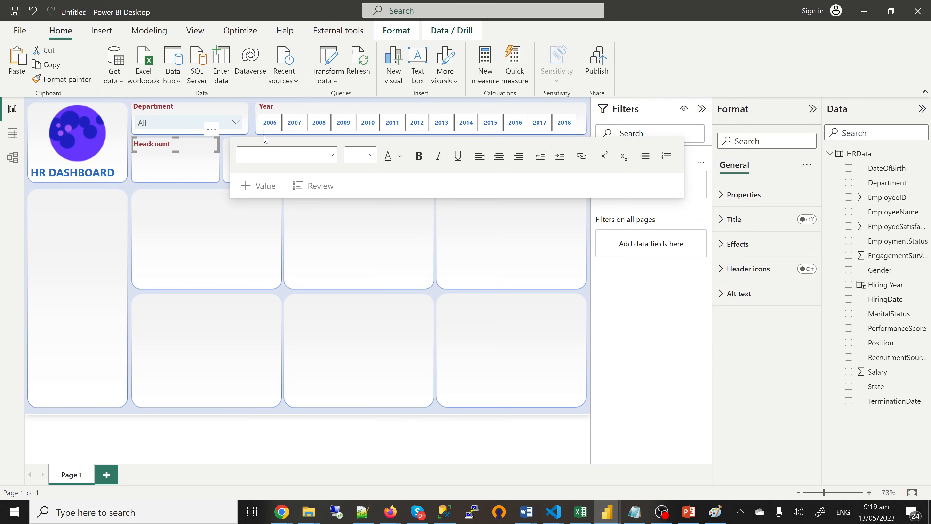
pyautogui.click(499, 155)
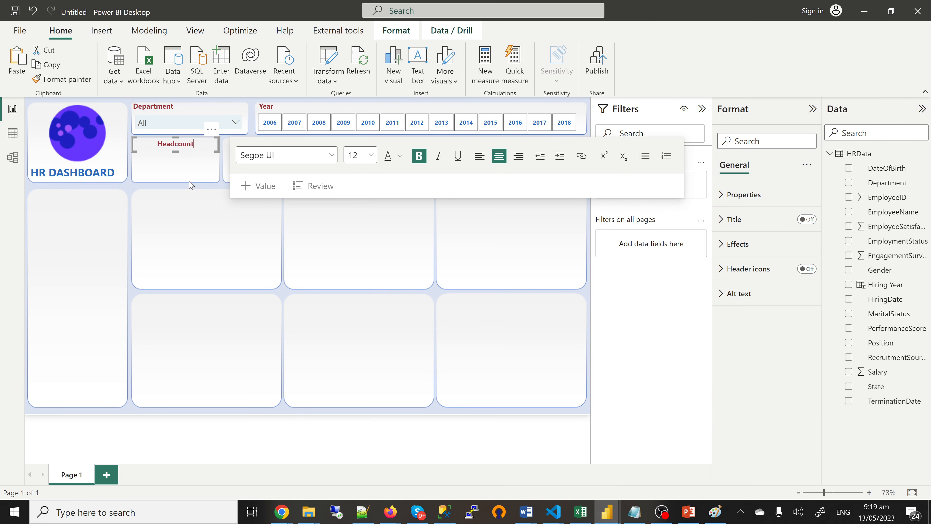
pyautogui.click(209, 155)
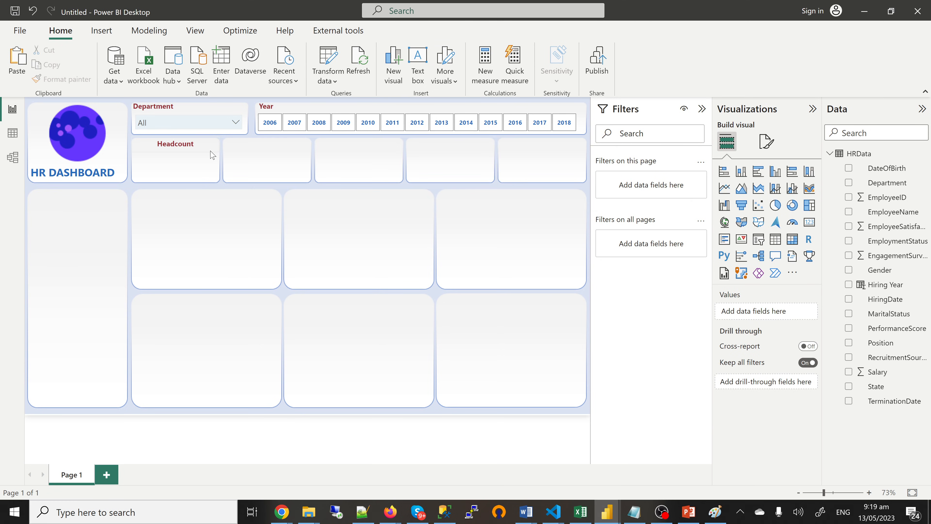
# Step: Paste Headcount label copies onto the second and third top tiles
pyautogui.click(211, 154)
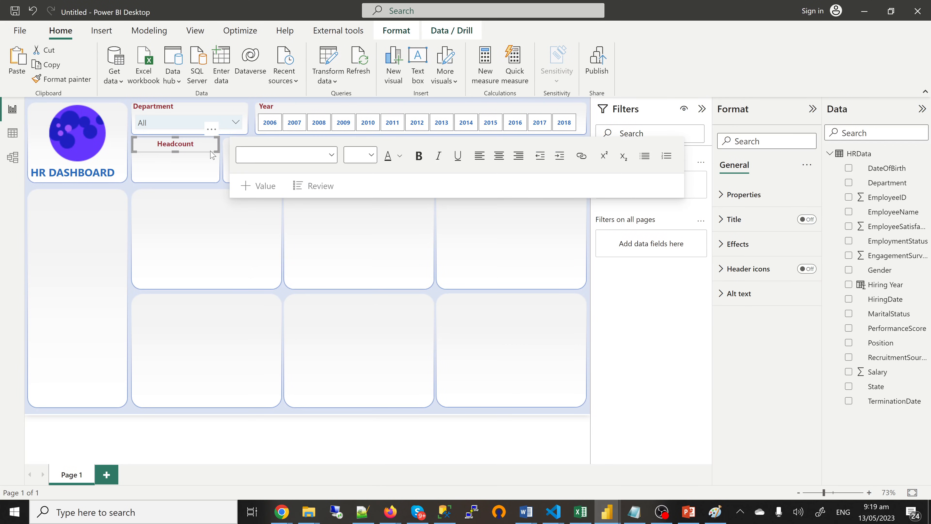
pyautogui.click(242, 221)
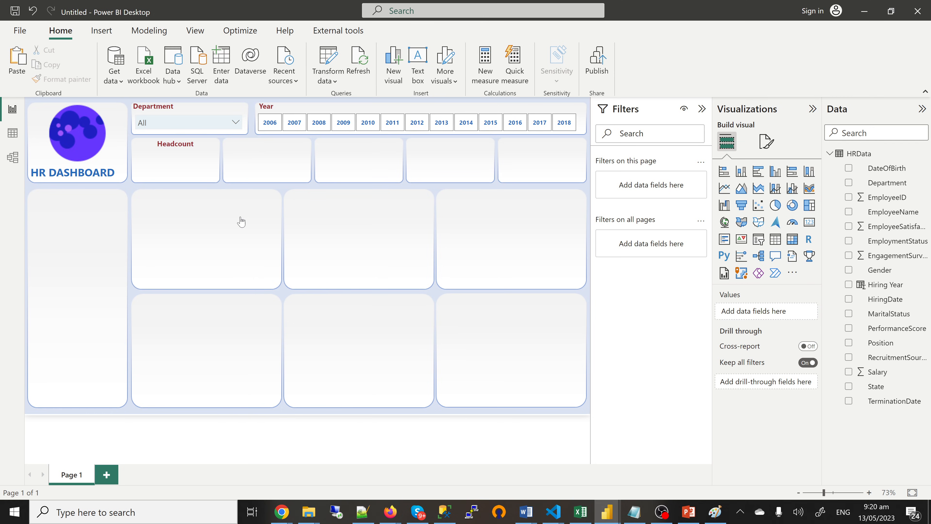
pyautogui.hotkey('ctrl', 'v')
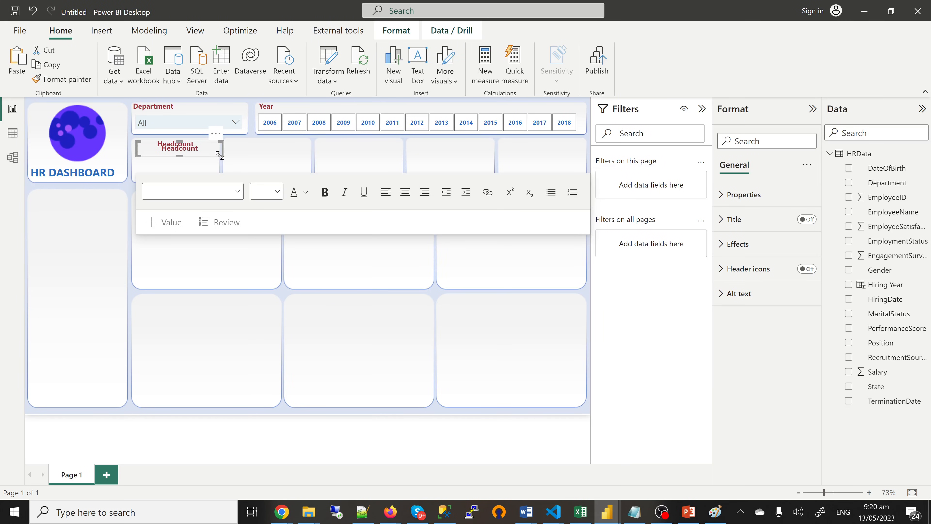
pyautogui.moveTo(217, 154); pyautogui.dragTo(302, 157)
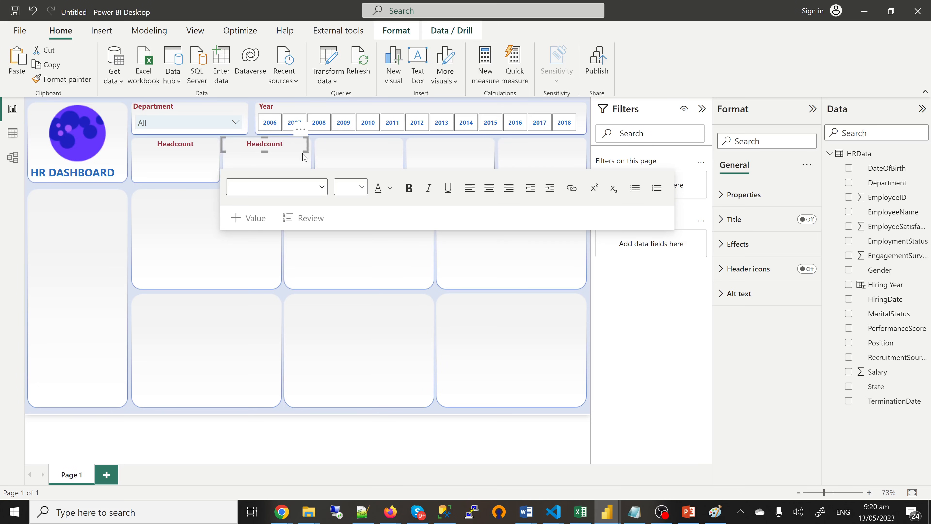
pyautogui.click(347, 152)
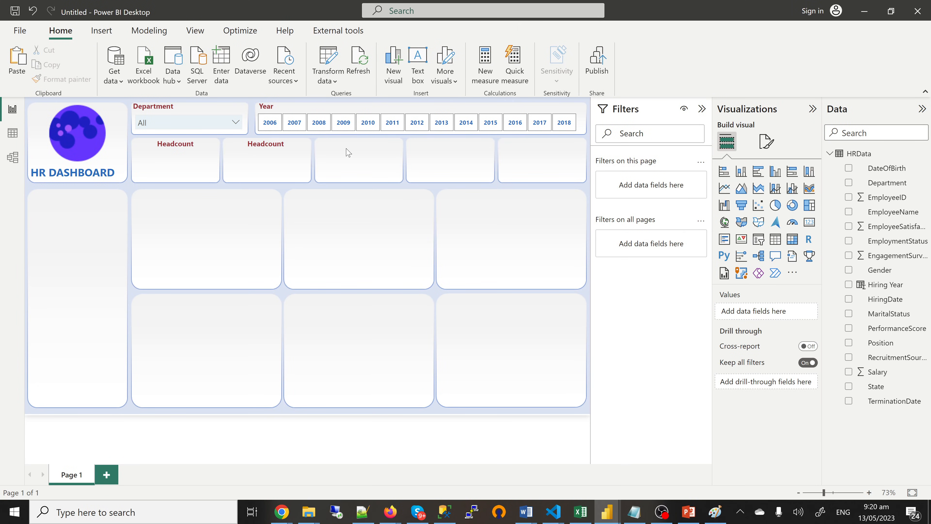
pyautogui.hotkey('ctrl', 'v')
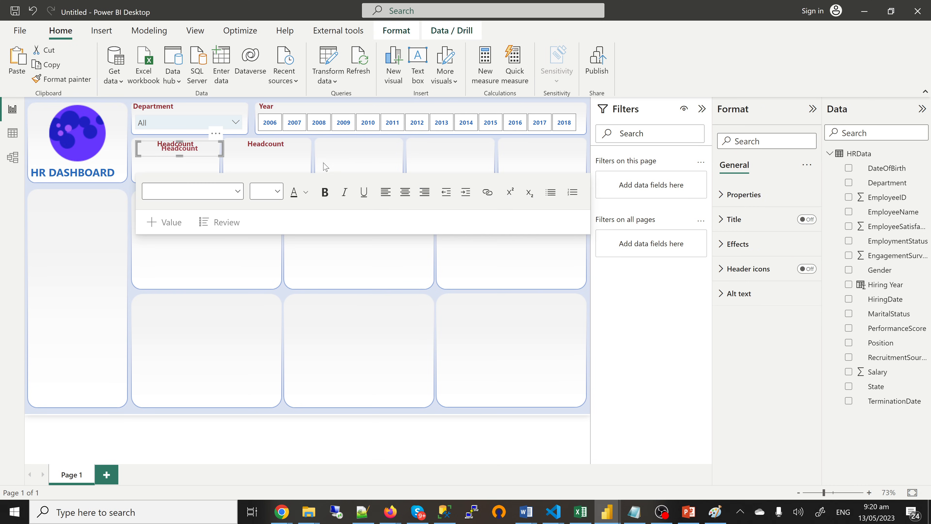
pyautogui.moveTo(208, 158); pyautogui.dragTo(392, 159)
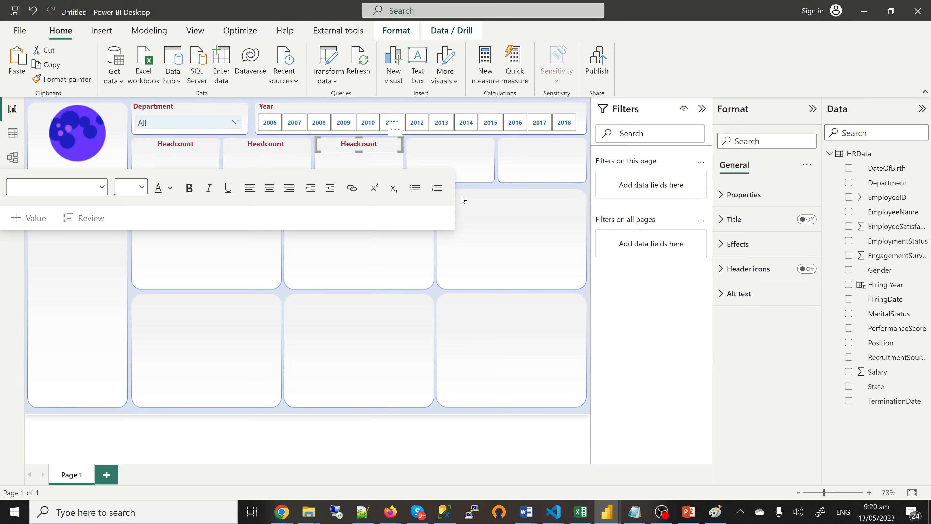
# Step: Place Headcount labels on the fourth and fifth top tiles
pyautogui.click(463, 199)
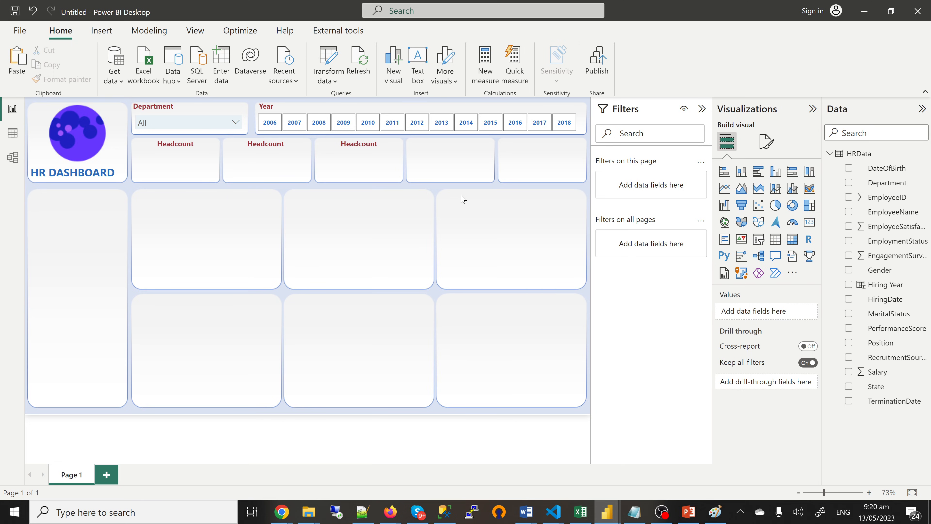
pyautogui.hotkey('ctrl', 'v')
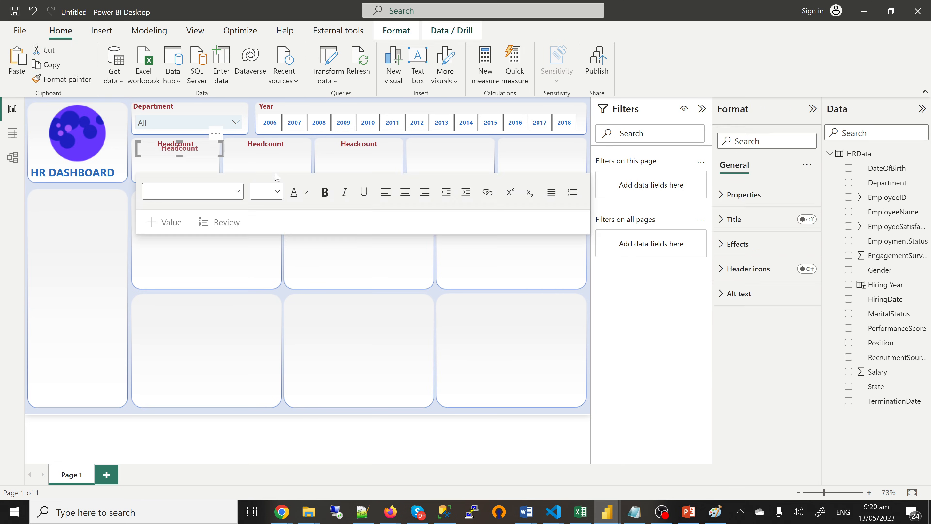
pyautogui.moveTo(216, 157); pyautogui.dragTo(490, 157)
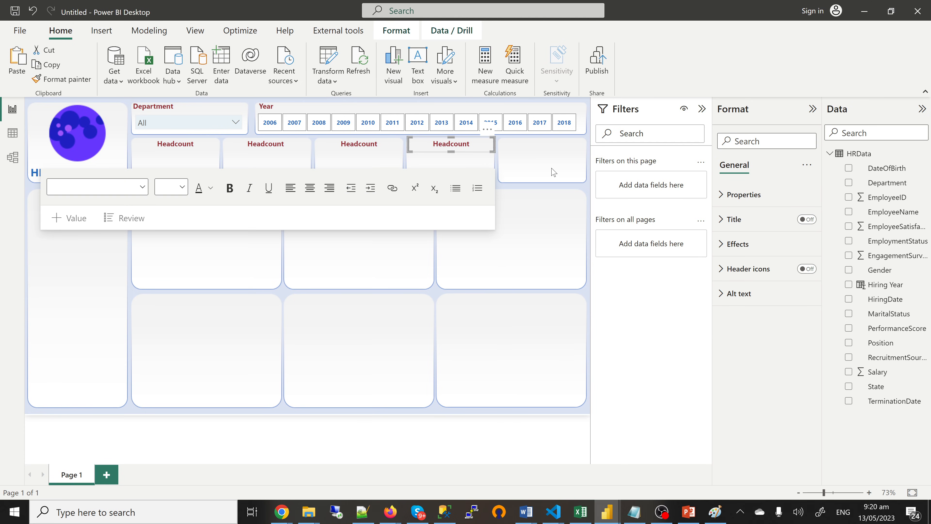
pyautogui.click(554, 172)
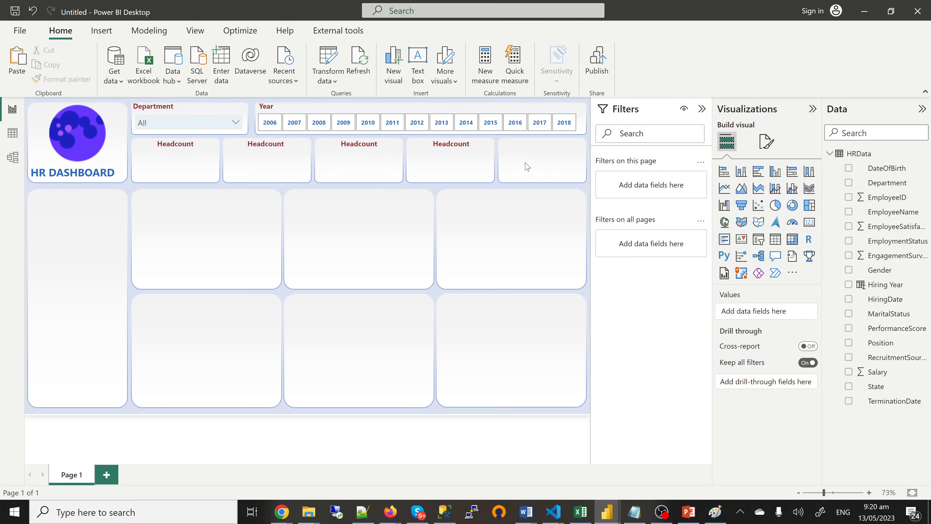
pyautogui.moveTo(207, 157); pyautogui.dragTo(582, 157)
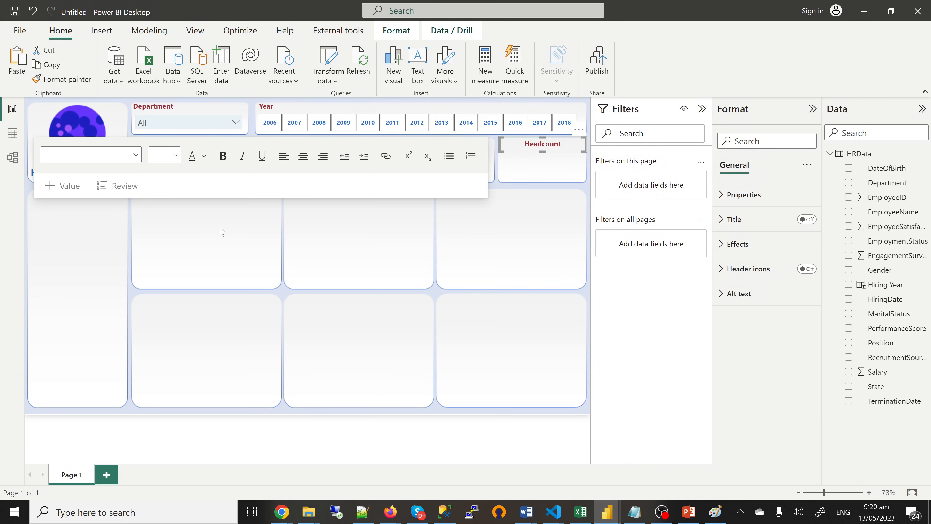
pyautogui.click(222, 231)
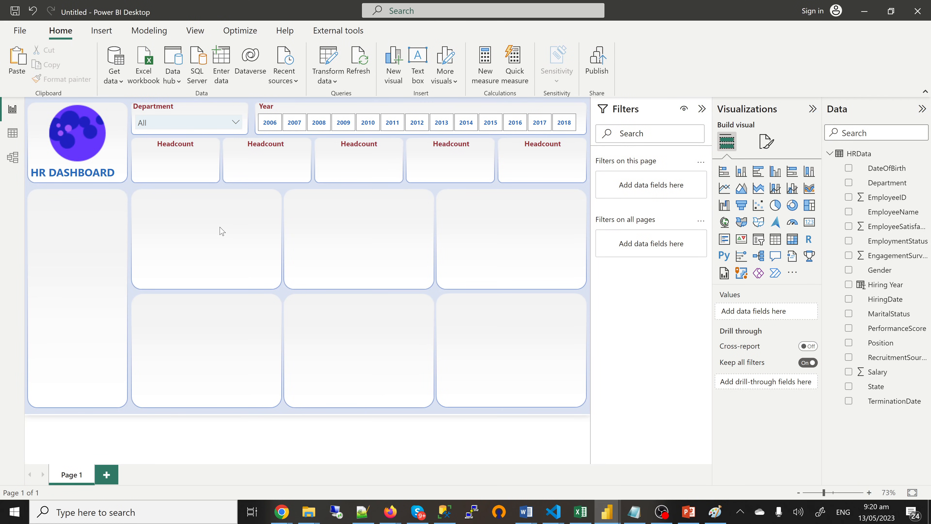
pyautogui.hotkey('ctrl', 'v')
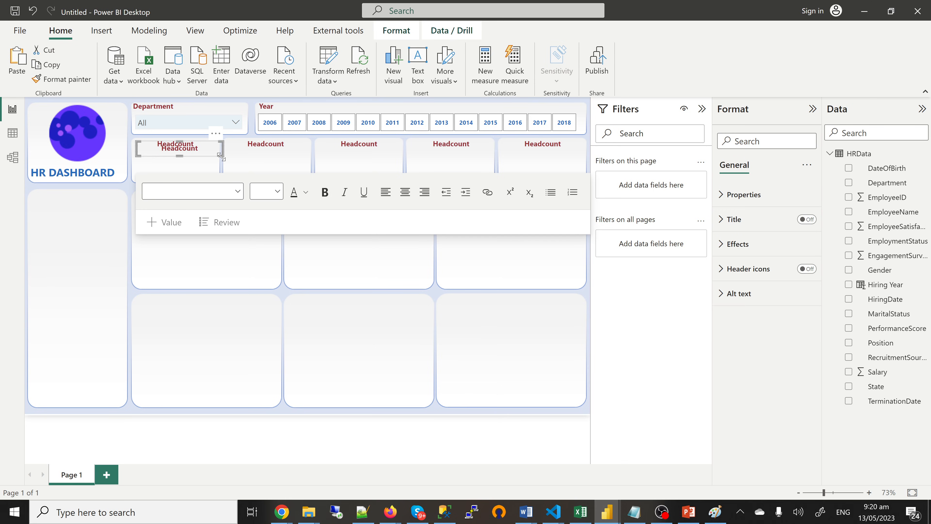
# Step: Place a Headcount label on the first middle-row card
pyautogui.moveTo(219, 161); pyautogui.dragTo(282, 200)
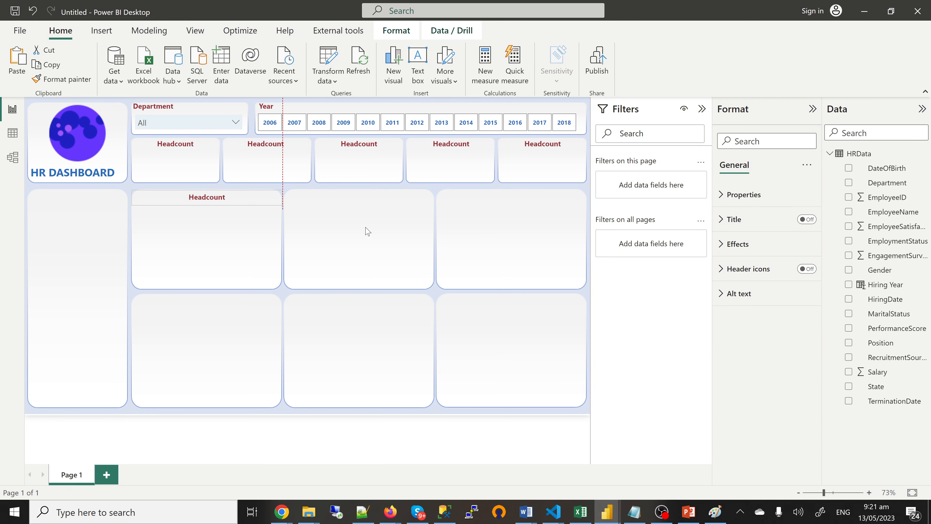
pyautogui.click(272, 206)
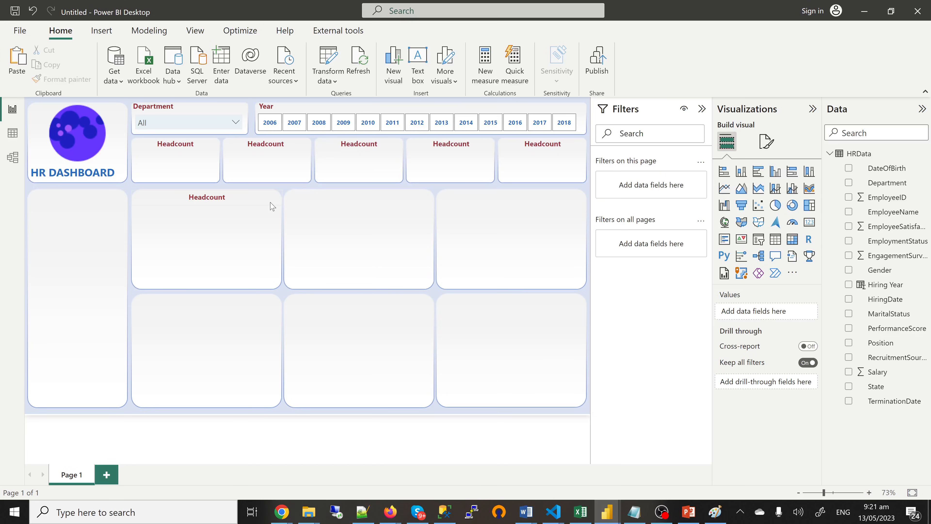
pyautogui.click(273, 206)
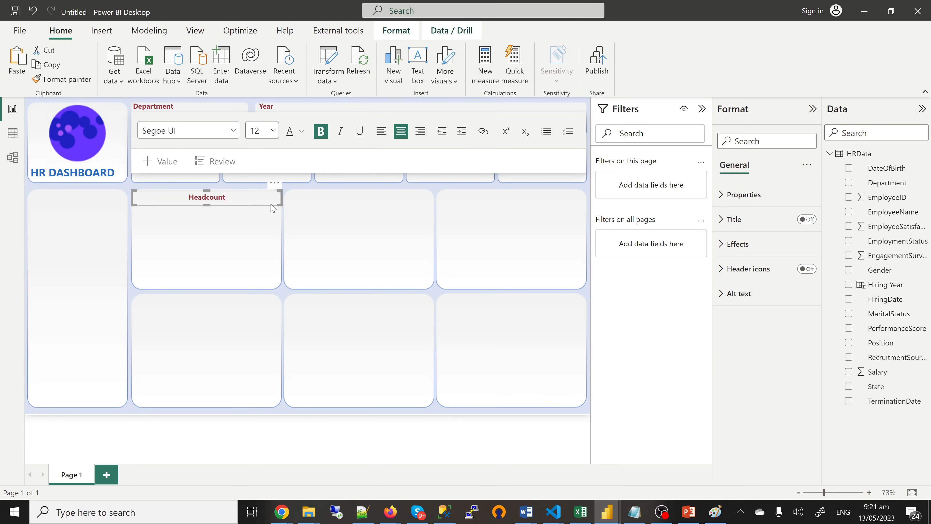
pyautogui.click(340, 207)
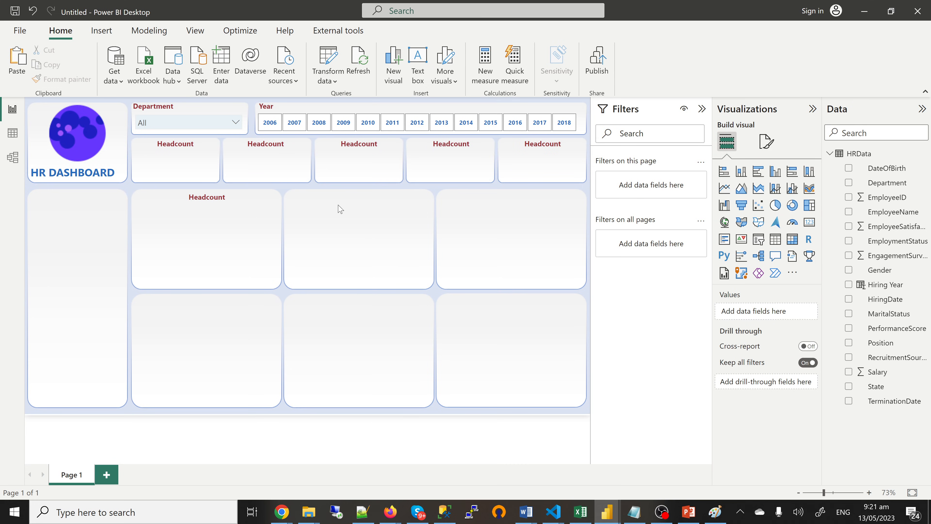
pyautogui.hotkey('ctrl', 'v')
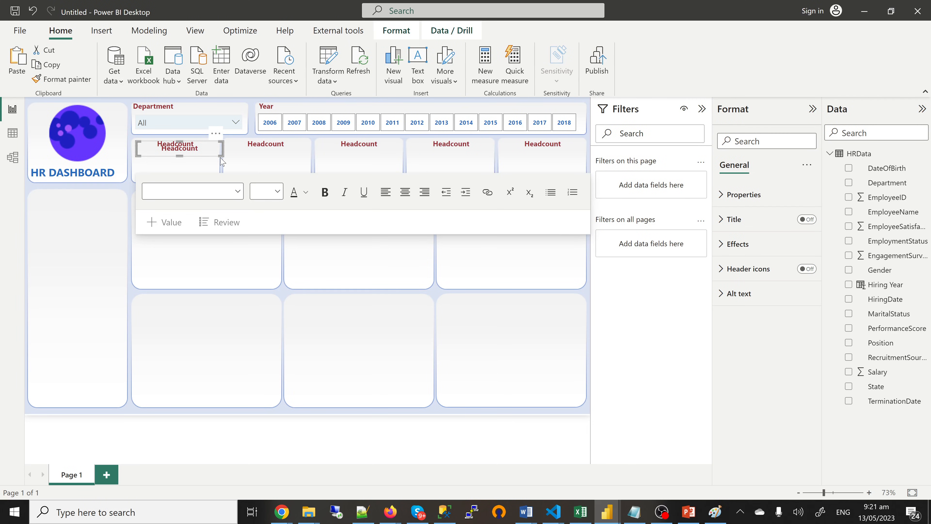
pyautogui.moveTo(220, 156); pyautogui.dragTo(232, 161)
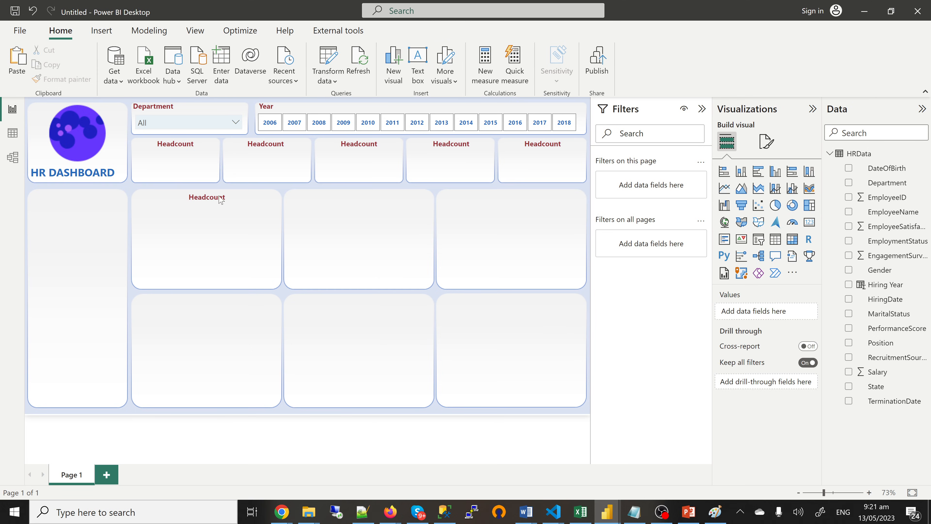
pyautogui.click(234, 209)
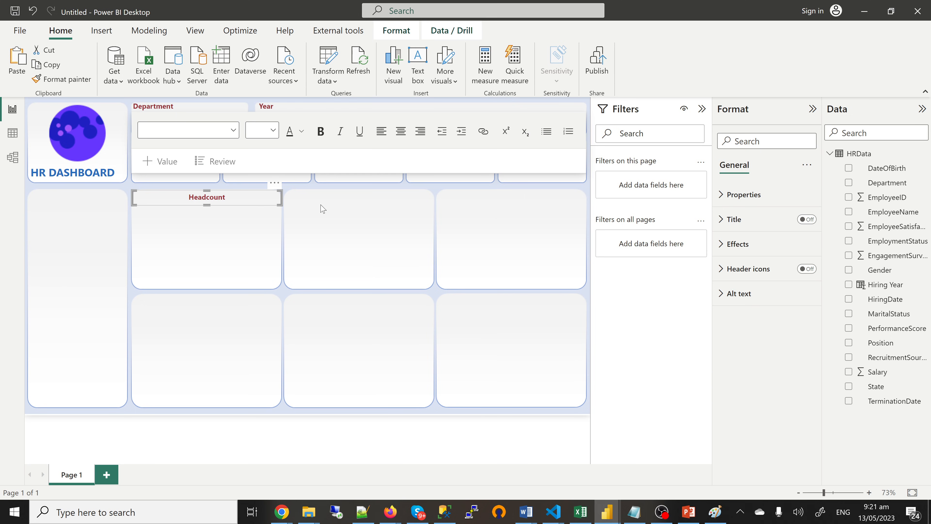
pyautogui.press('Escape')
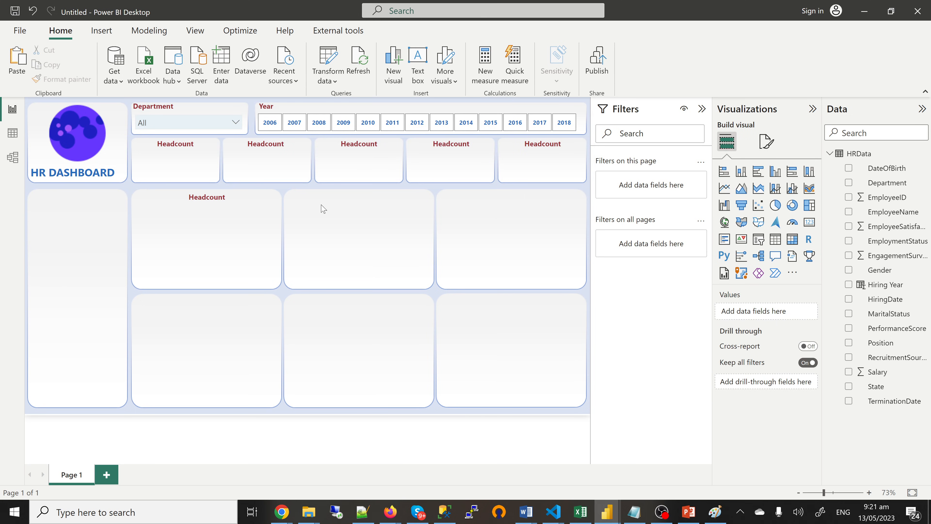
# Step: Add Headcount labels to the second and third middle-row cards
pyautogui.hotkey('ctrl', 'v')
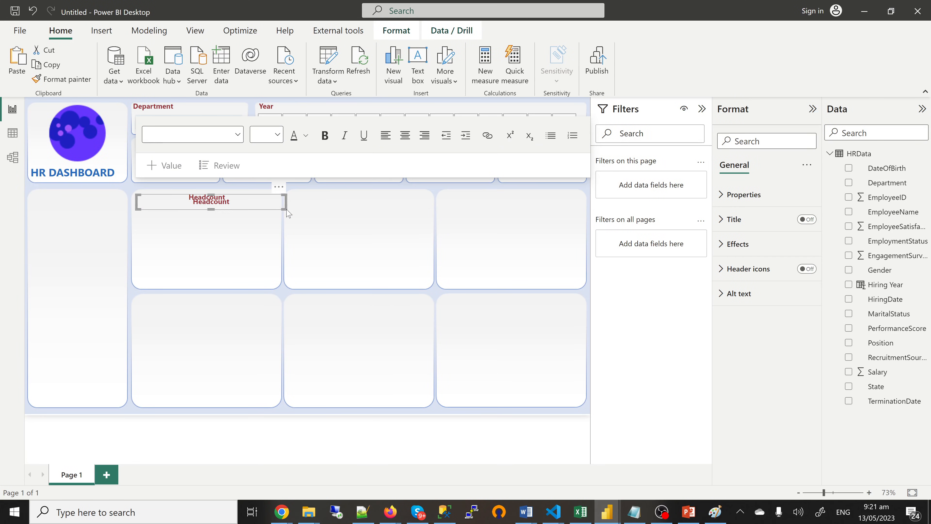
pyautogui.moveTo(285, 210); pyautogui.dragTo(422, 212)
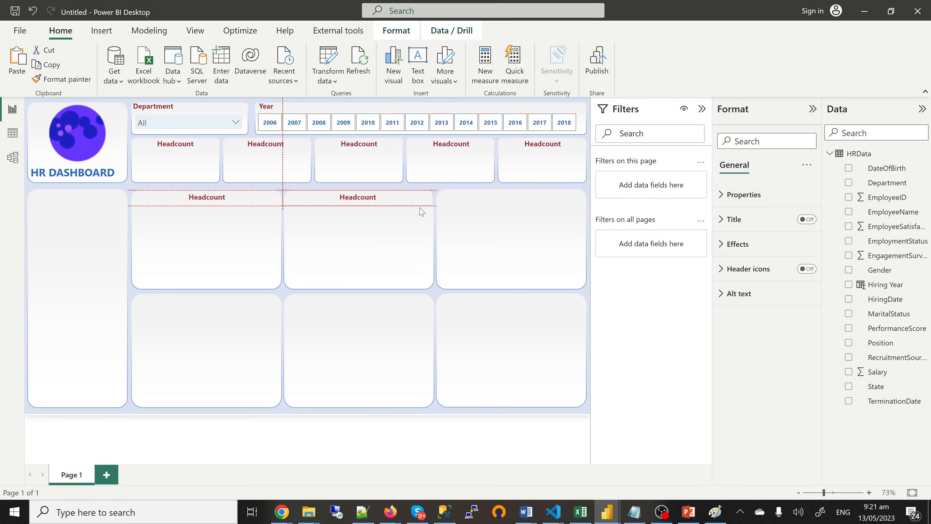
pyautogui.click(485, 218)
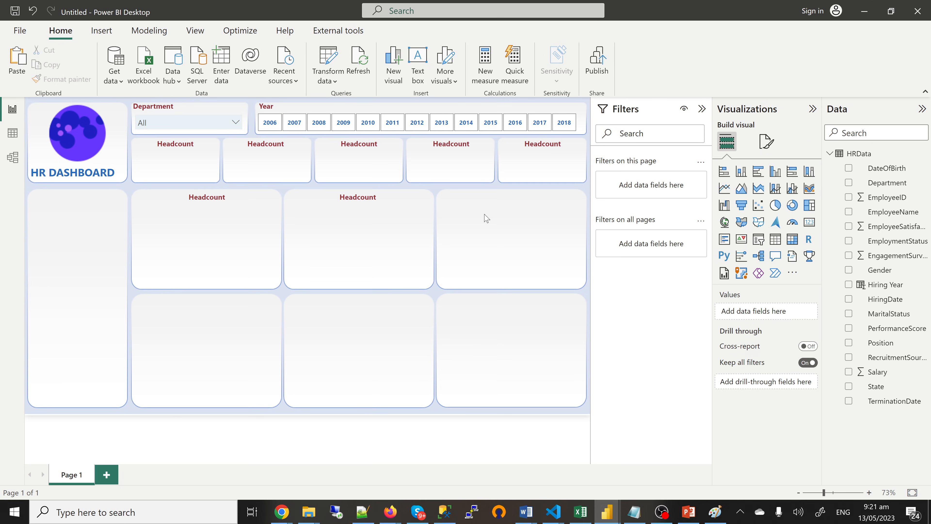
pyautogui.click(229, 187)
pyautogui.click(280, 208)
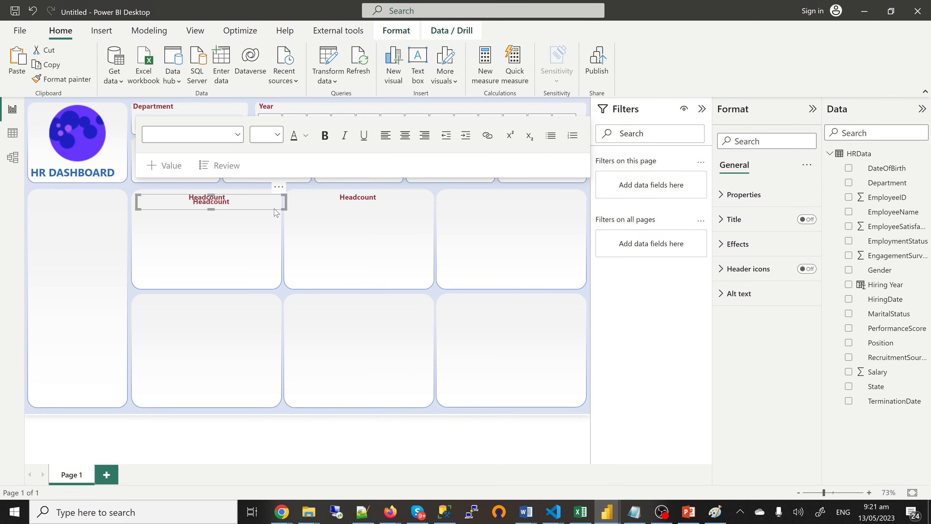
pyautogui.moveTo(277, 214); pyautogui.dragTo(570, 210)
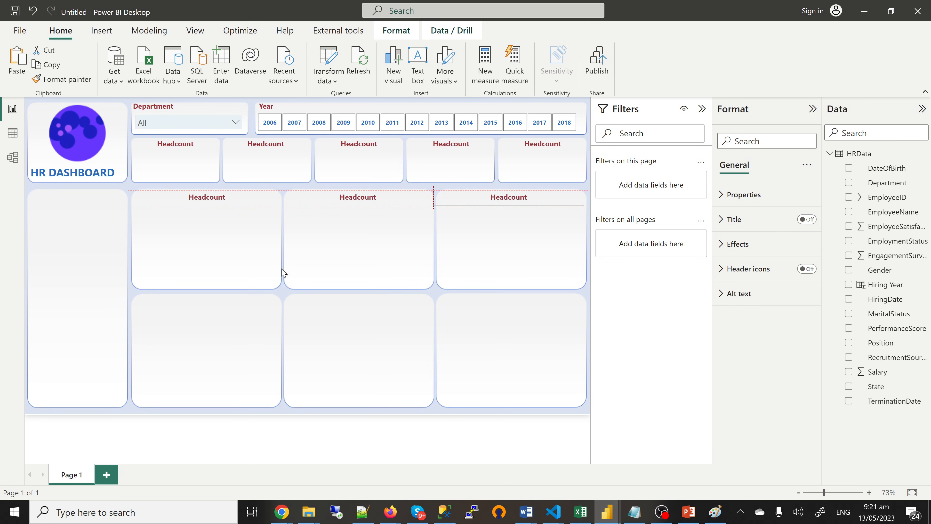
pyautogui.click(187, 320)
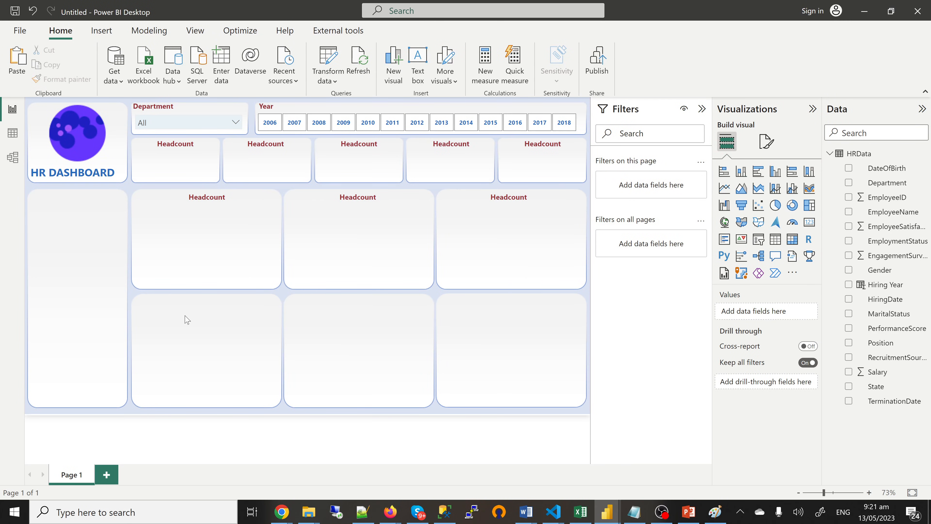
# Step: Put Headcount labels on the bottom-left, bottom-middle and bottom-right cards
pyautogui.click(239, 242)
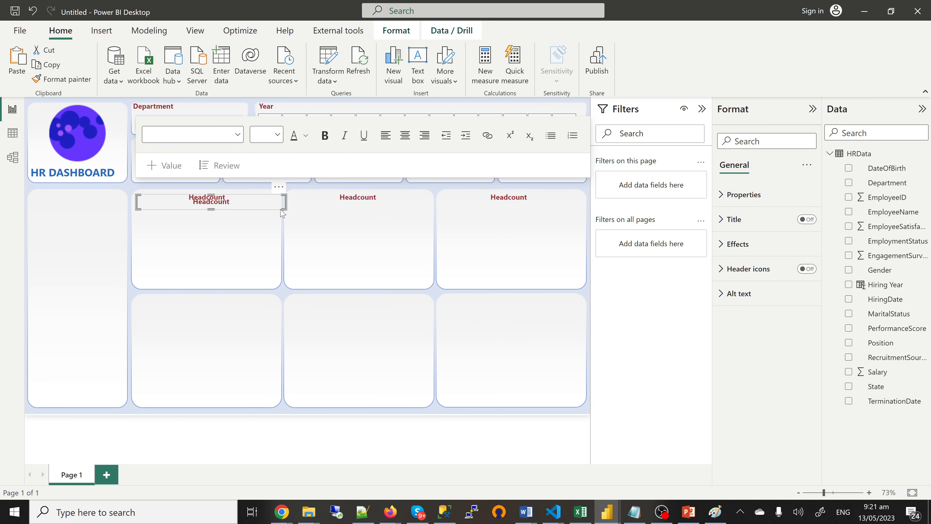
pyautogui.moveTo(282, 217); pyautogui.dragTo(276, 312)
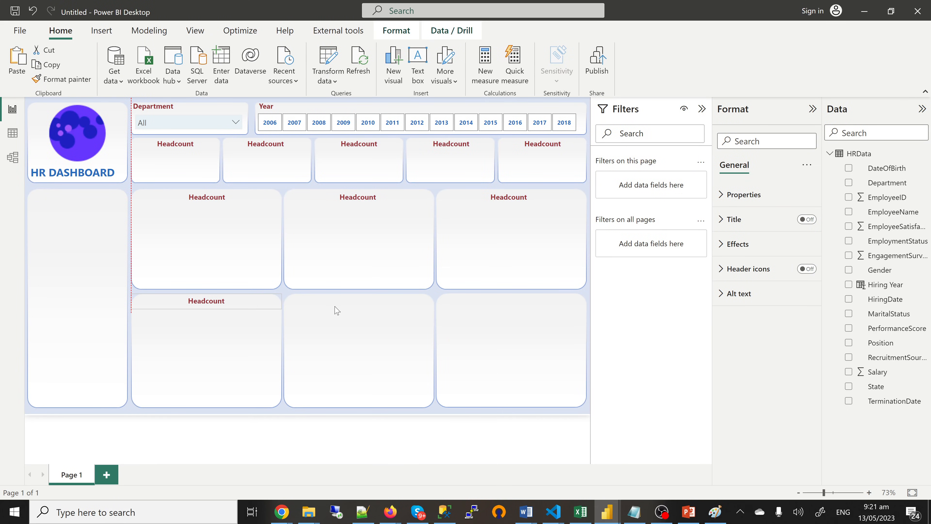
pyautogui.click(336, 310)
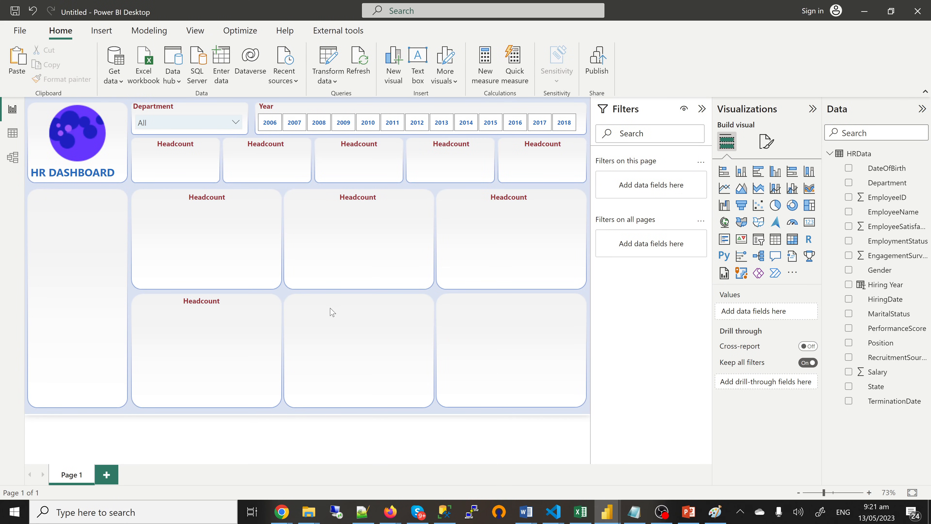
pyautogui.hotkey('ctrl', 'v')
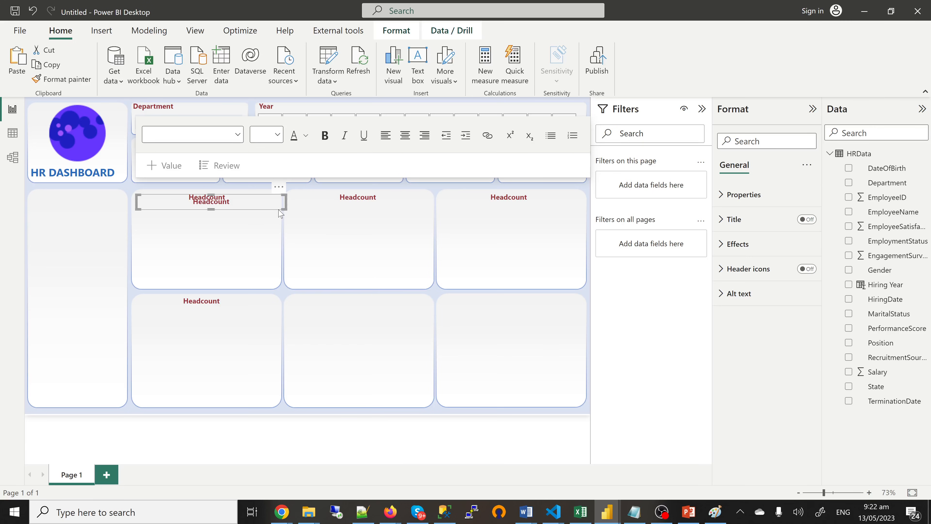
pyautogui.moveTo(286, 208); pyautogui.dragTo(428, 315)
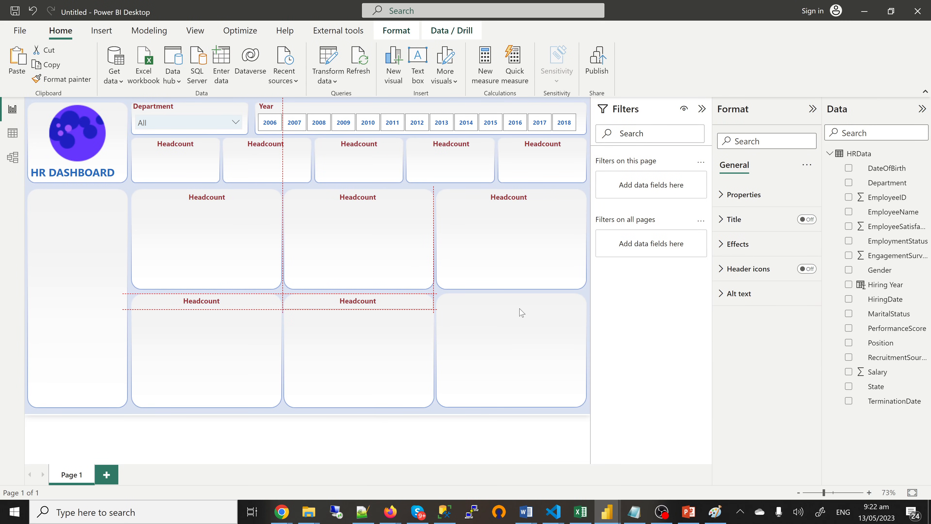
pyautogui.press('Escape')
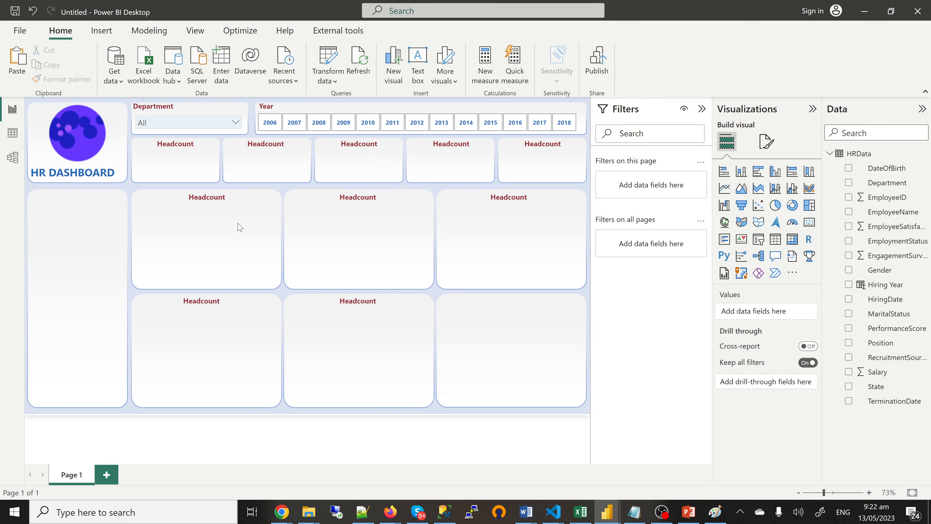
pyautogui.hotkey('ctrl', 'v')
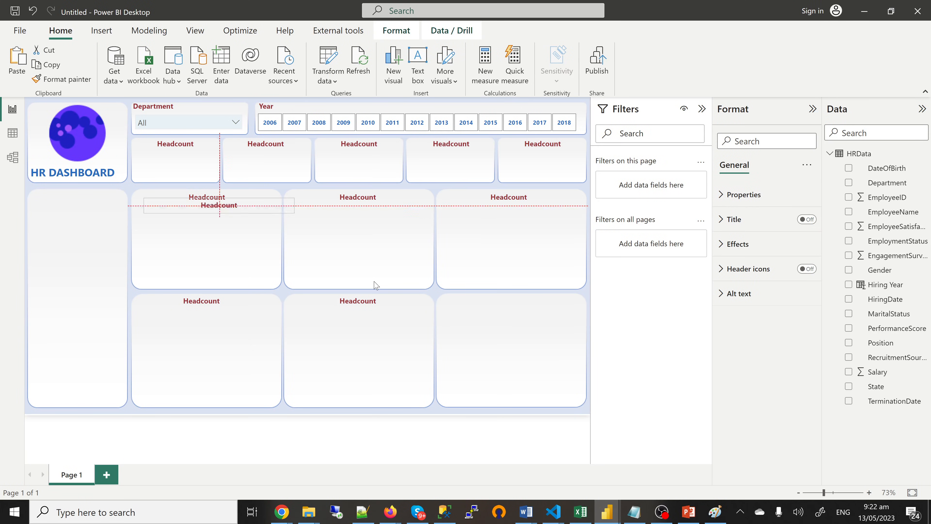
pyautogui.moveTo(374, 281); pyautogui.dragTo(534, 313)
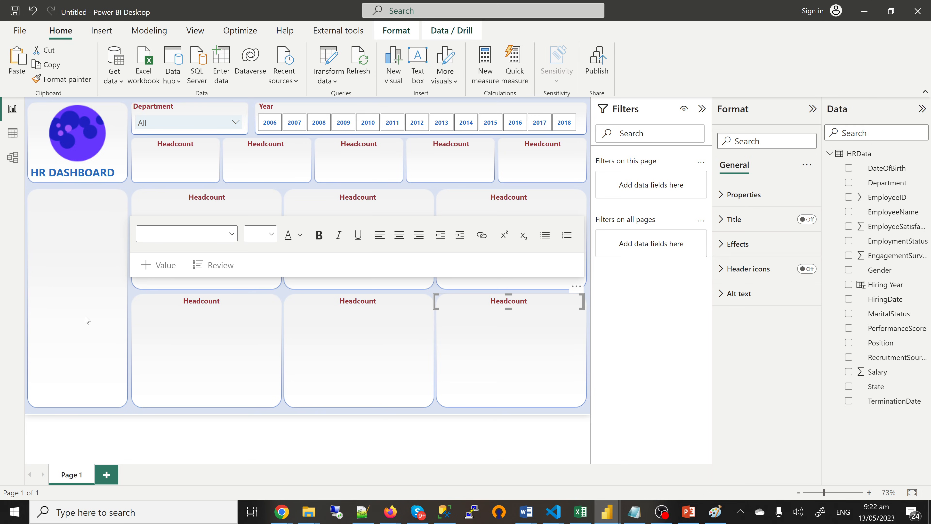
pyautogui.click(98, 264)
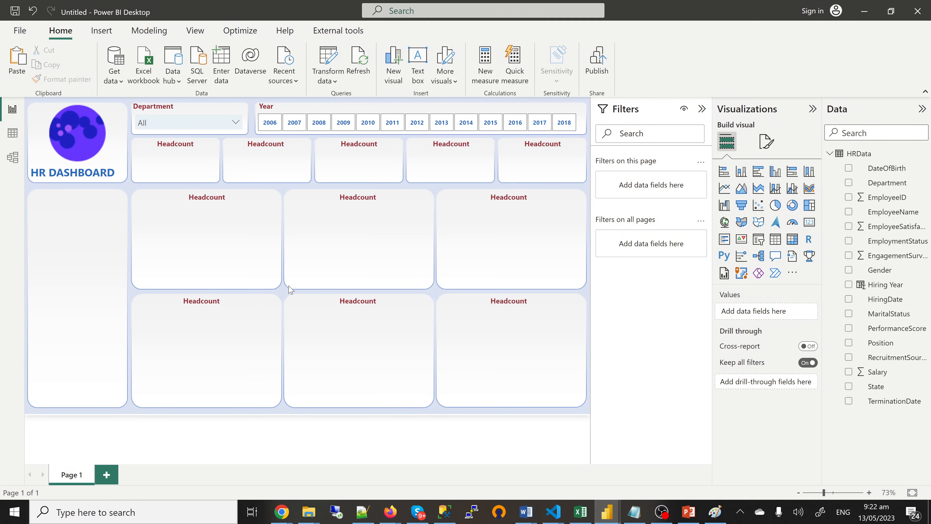
# Step: Add a Headcount label to the tall left card and narrow it to fit
pyautogui.hotkey('ctrl', 'v')
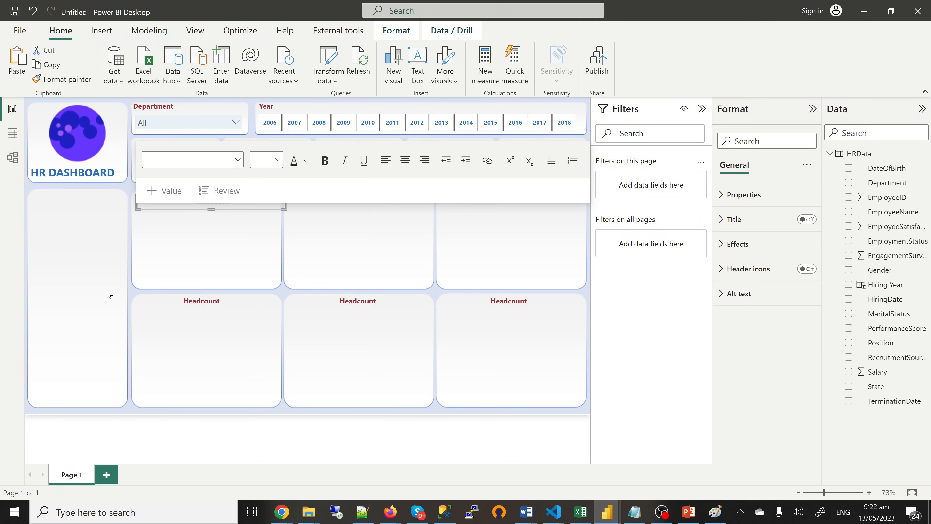
pyautogui.click(156, 214)
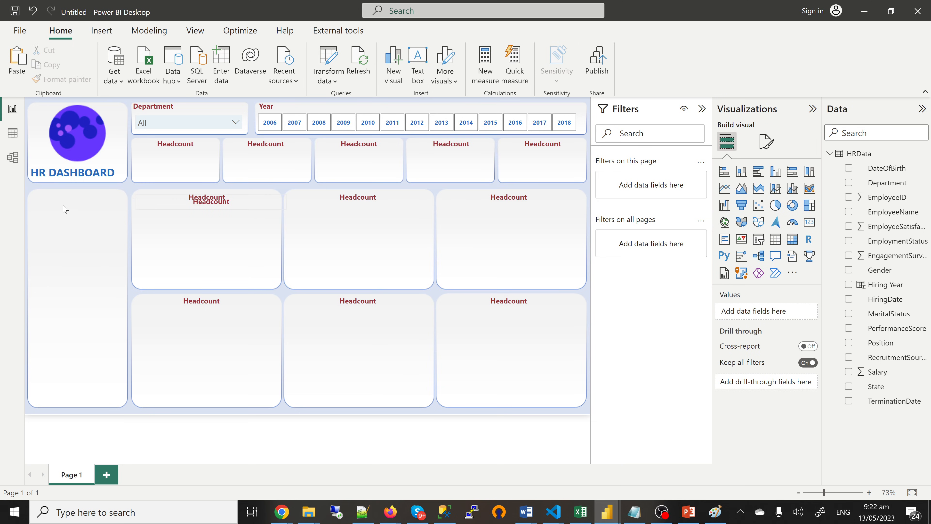
pyautogui.moveTo(140, 209); pyautogui.dragTo(29, 209)
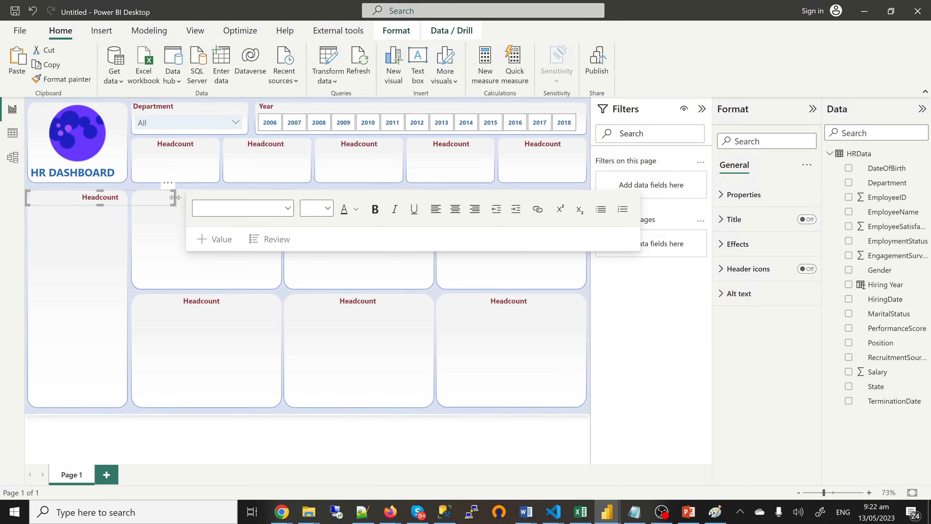
pyautogui.moveTo(175, 198); pyautogui.dragTo(128, 204)
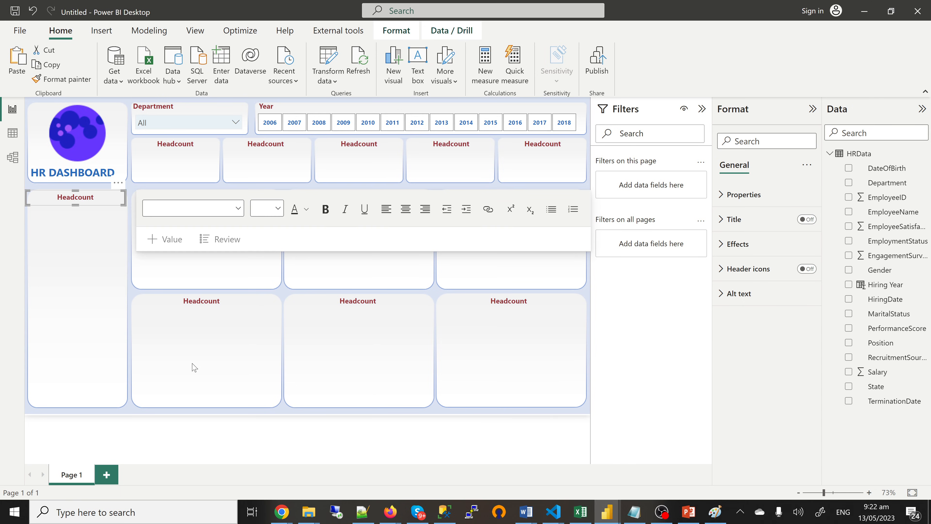
pyautogui.press('Escape')
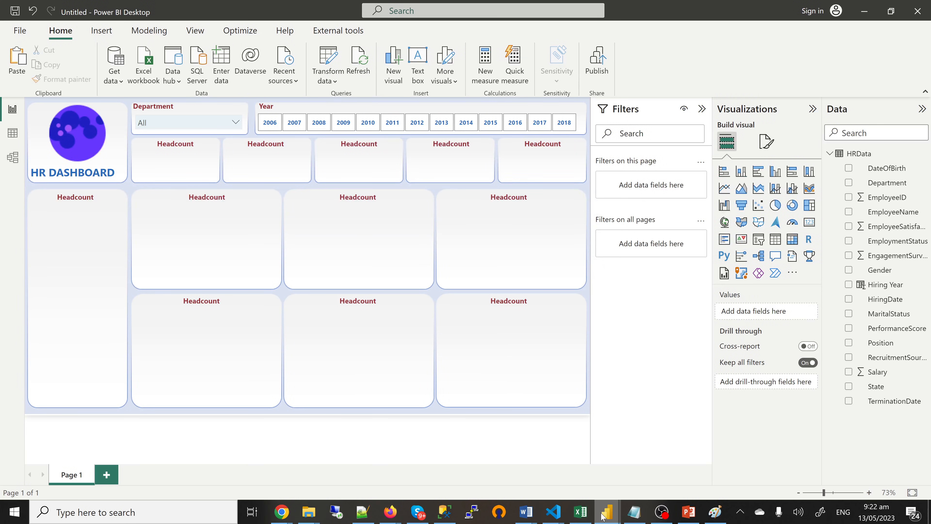
pyautogui.moveTo(602, 516)
pyautogui.click(544, 473)
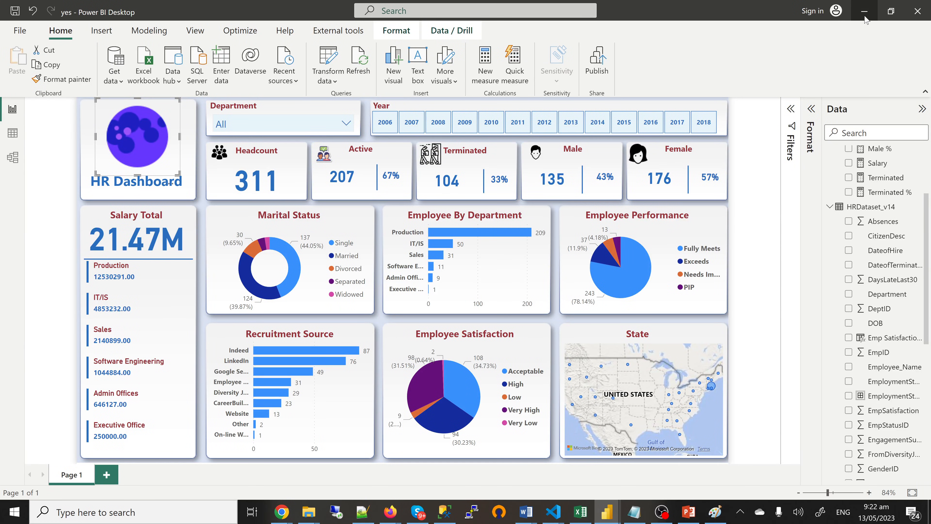
pyautogui.moveTo(608, 518)
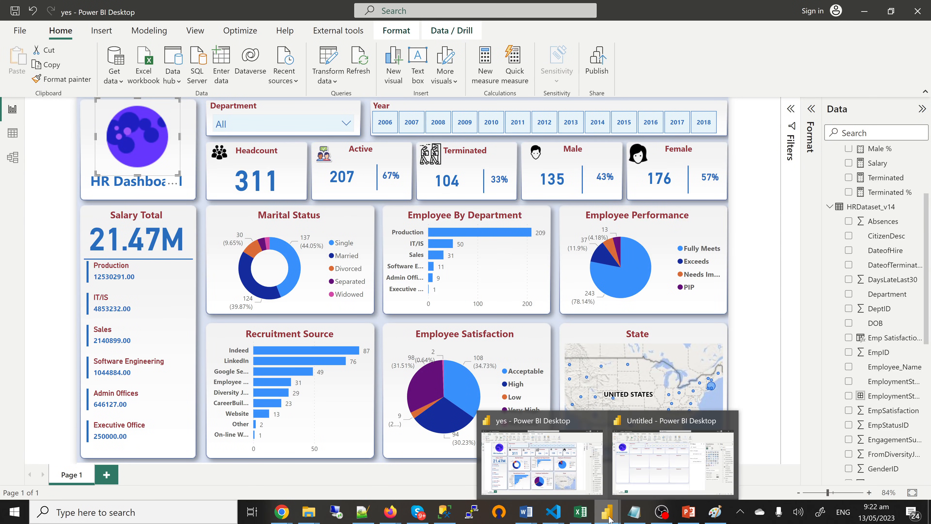
pyautogui.click(665, 461)
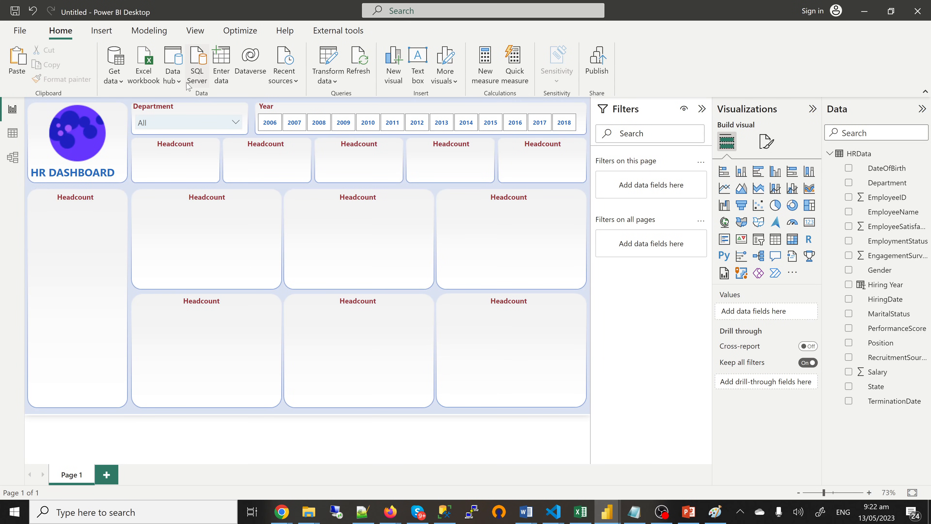
pyautogui.click(225, 71)
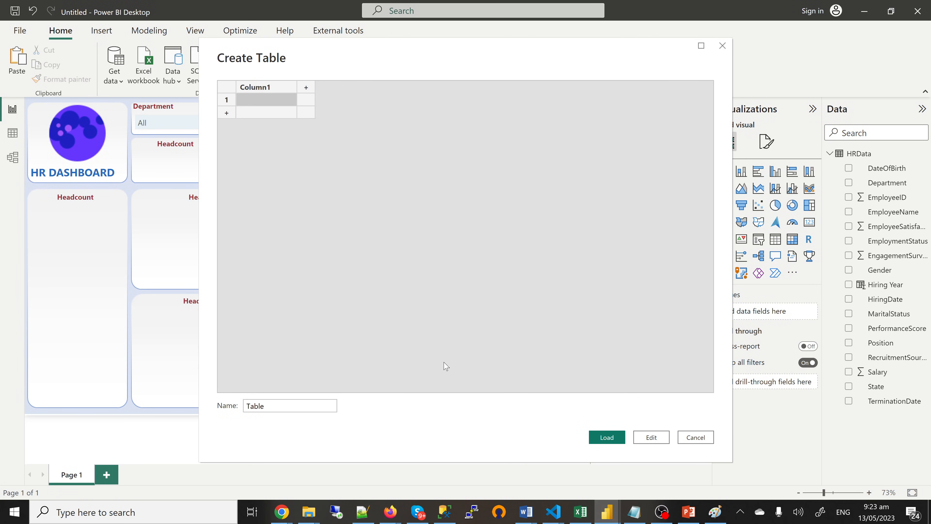
# Step: Name the entered-data table 'All Measures' and load it
pyautogui.doubleClick(285, 406)
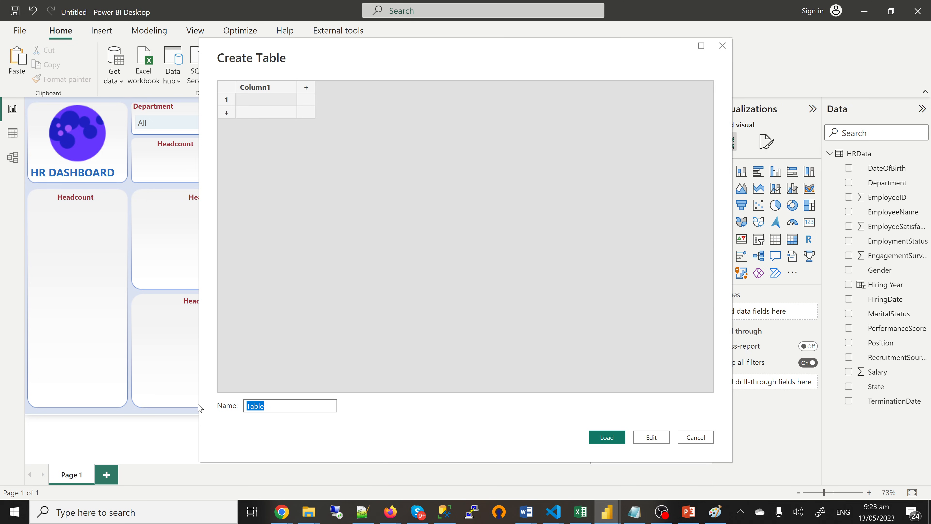
pyautogui.write('All Measures')
pyautogui.click(613, 437)
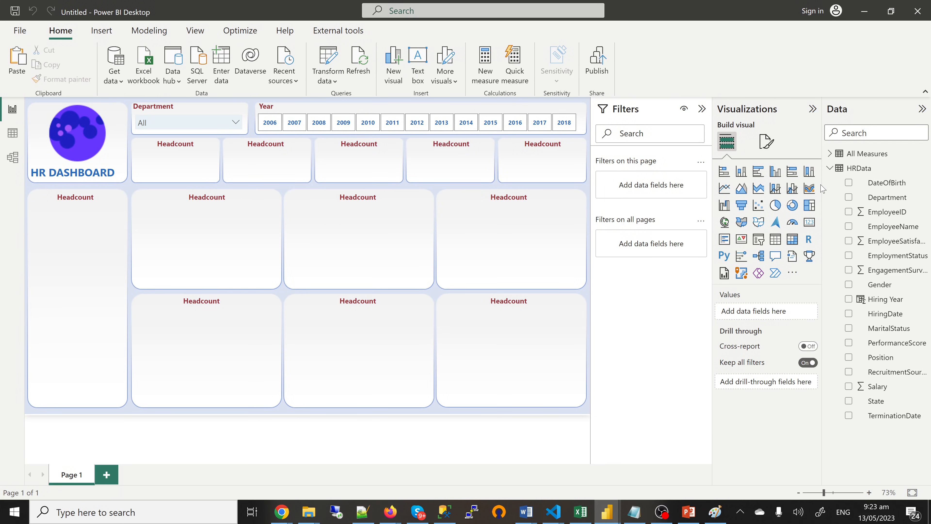
# Step: Add a measure to All Measures defined as Headcount = COUNTROWS(HRData)
pyautogui.click(831, 170)
pyautogui.click(831, 154)
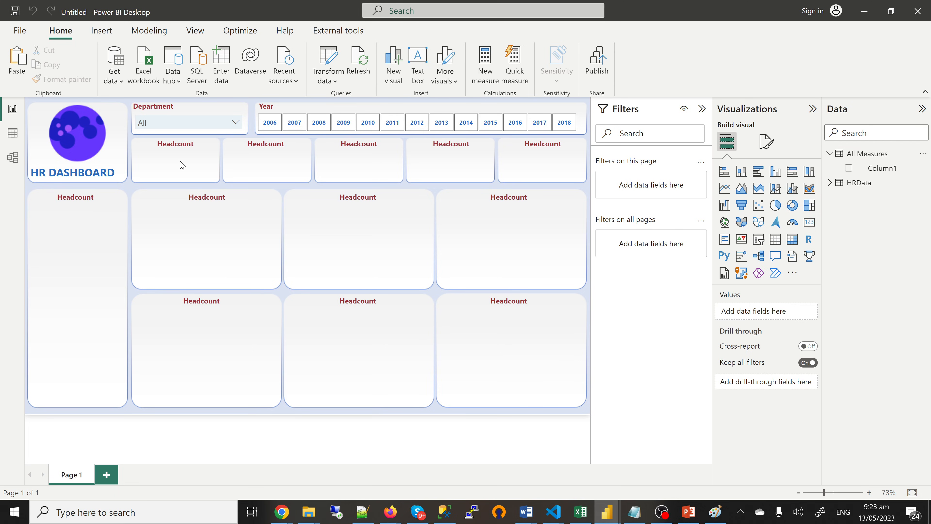
pyautogui.click(924, 154)
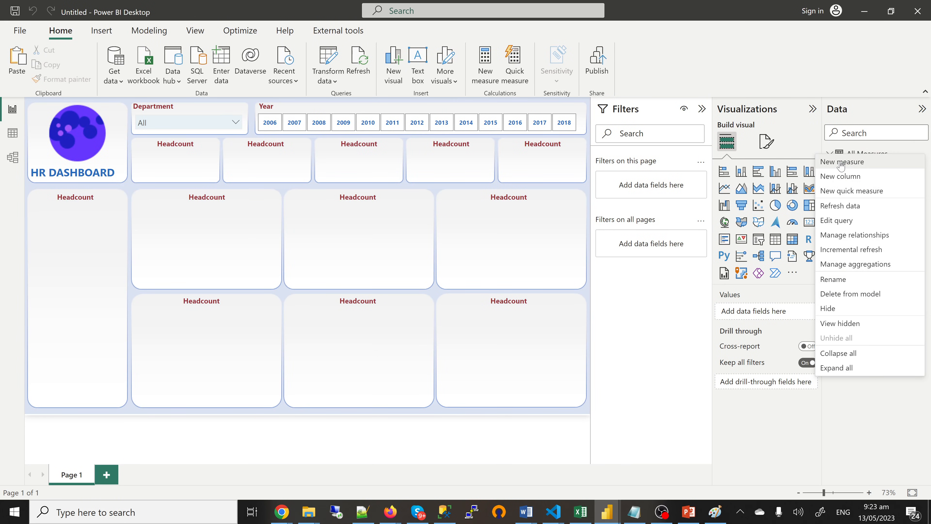
pyautogui.click(701, 201)
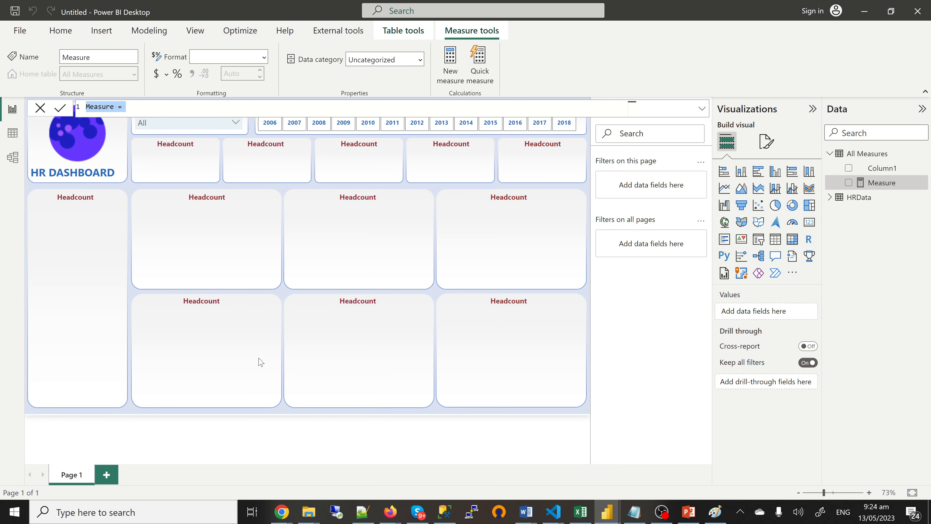
pyautogui.write('Headcount = ')
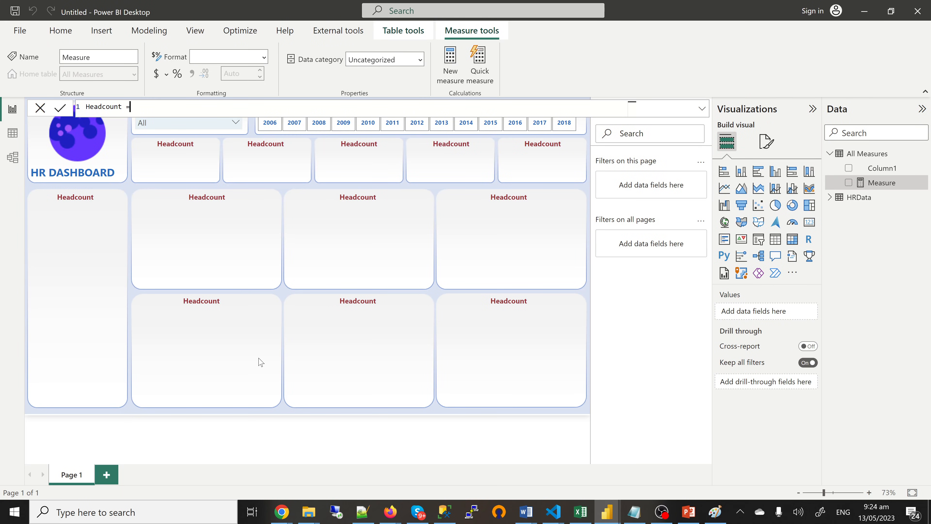
pyautogui.write('COUN')
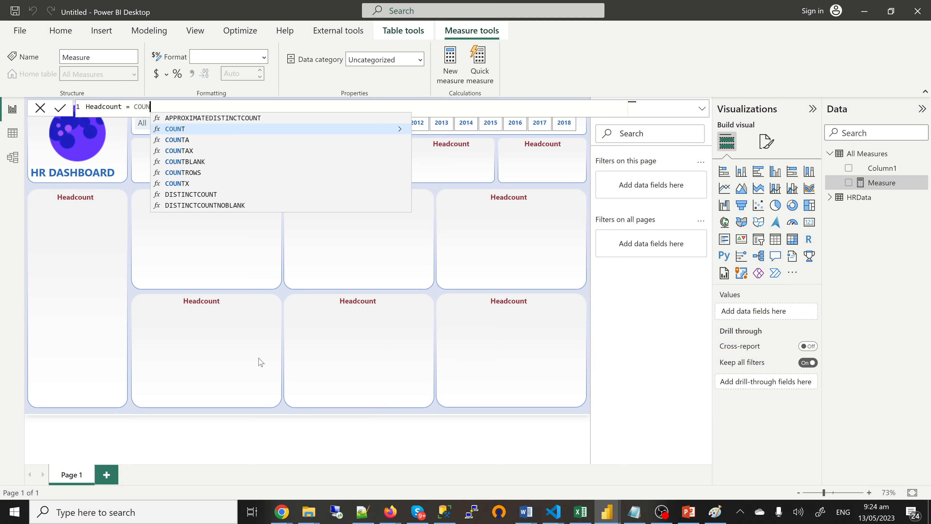
pyautogui.press('Down')
pyautogui.press('Down')
pyautogui.press('Down')
pyautogui.press('Down')
pyautogui.press('Tab')
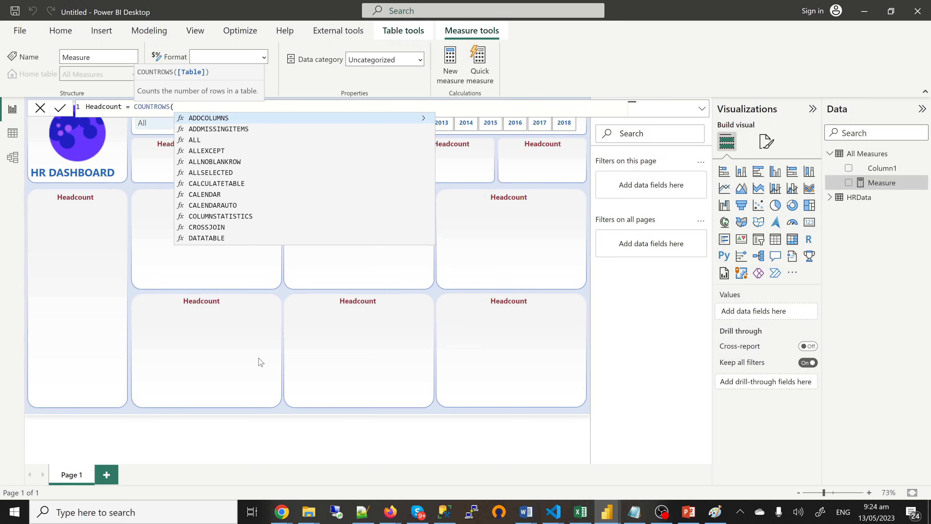
pyautogui.write('HRData')
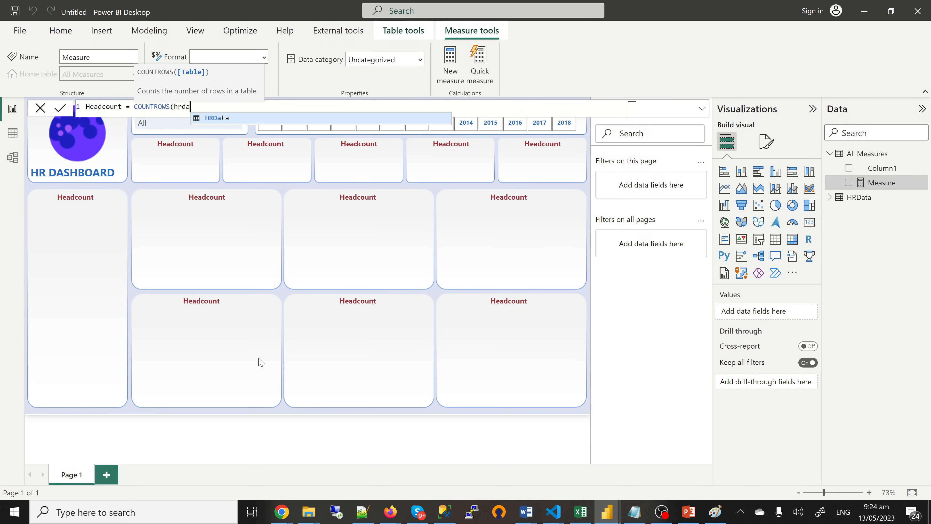
pyautogui.write(')')
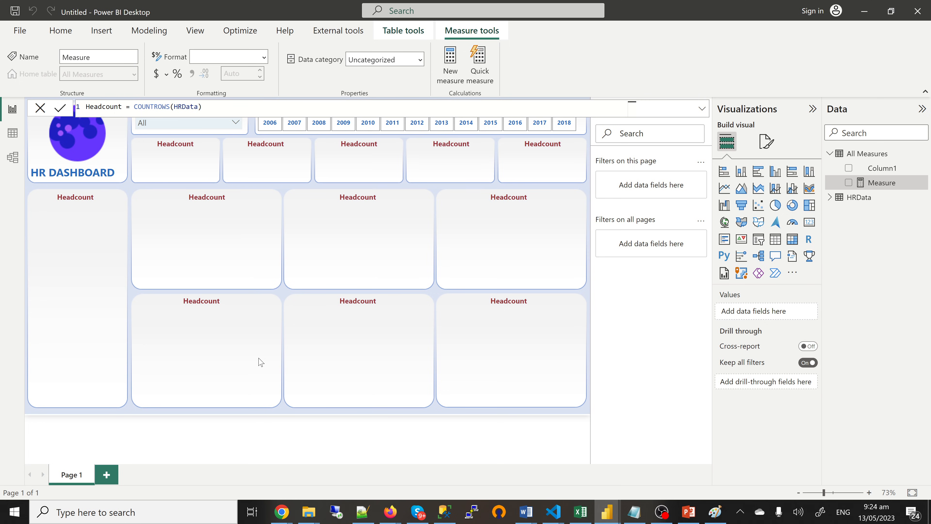
pyautogui.press('Return')
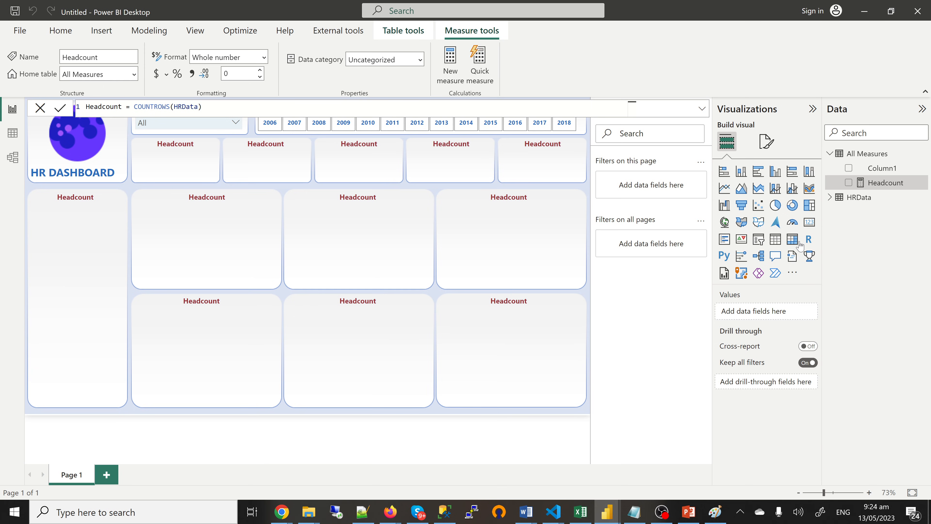
pyautogui.click(809, 222)
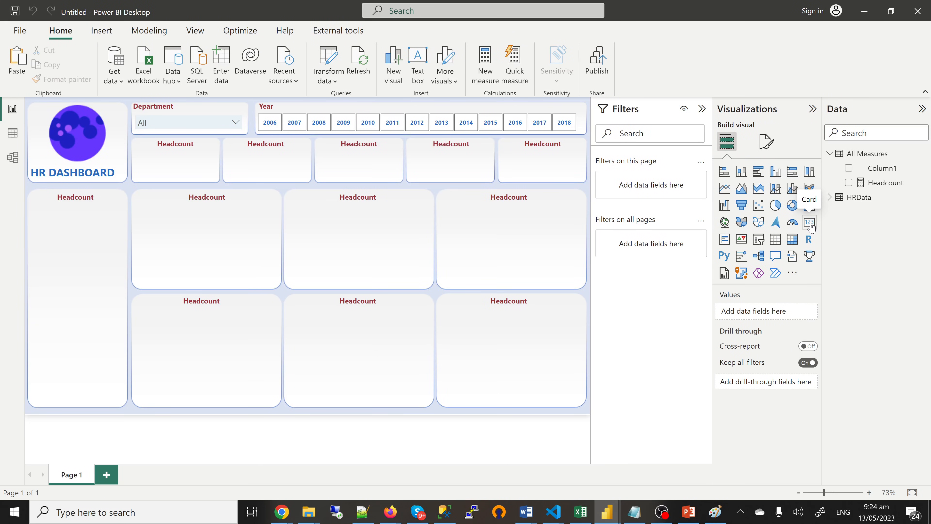
# Step: Add a card visual showing the Headcount measure (311), checking the reference HR dashboard
pyautogui.click(809, 222)
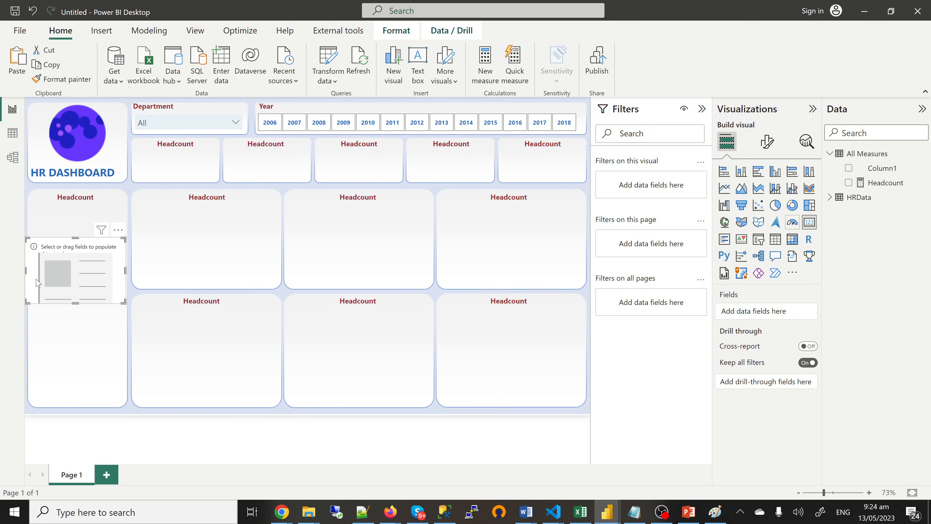
pyautogui.click(849, 182)
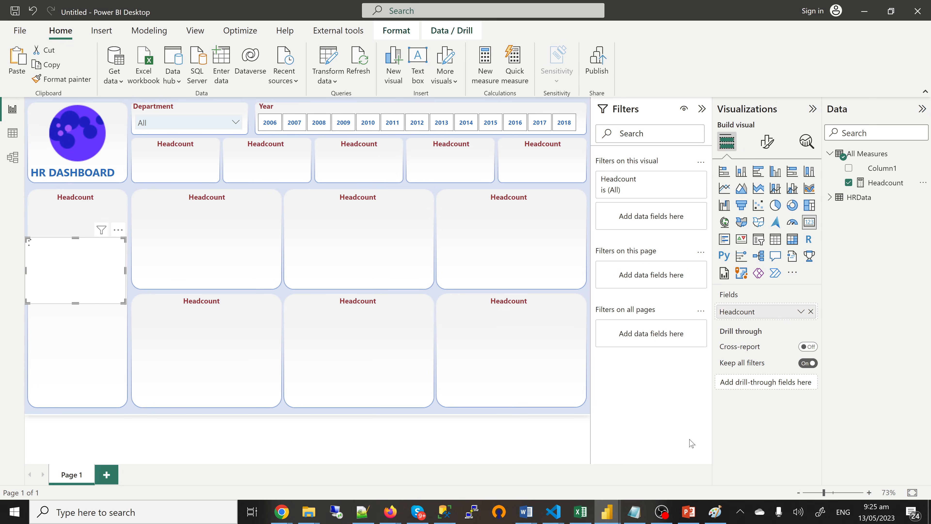
pyautogui.moveTo(612, 517)
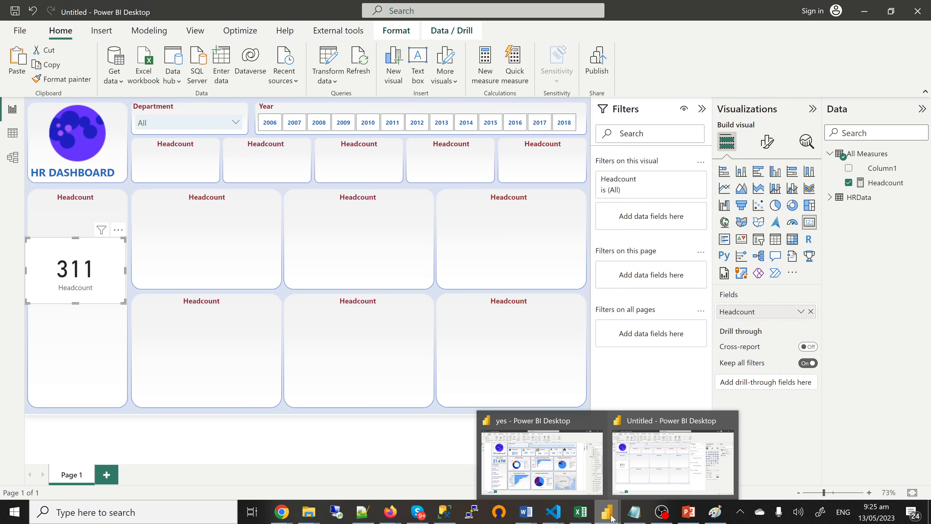
pyautogui.click(542, 472)
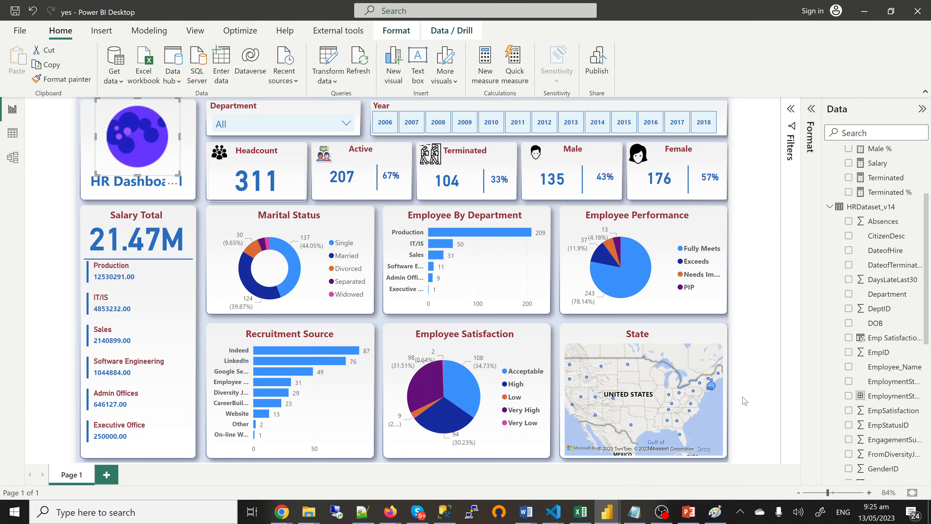
pyautogui.click(659, 474)
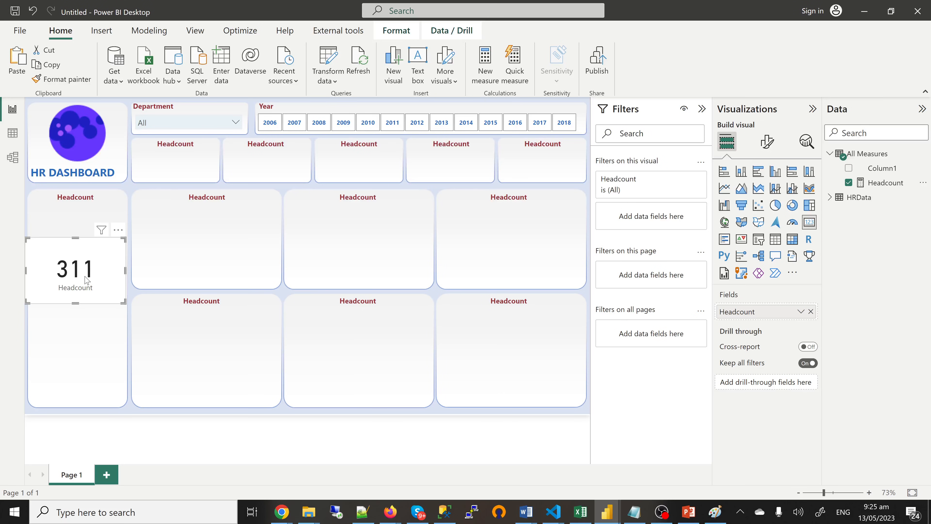
# Step: Format the card: hide the category label, make the callout bold blue (#0d6abf), and remove the background
pyautogui.click(764, 145)
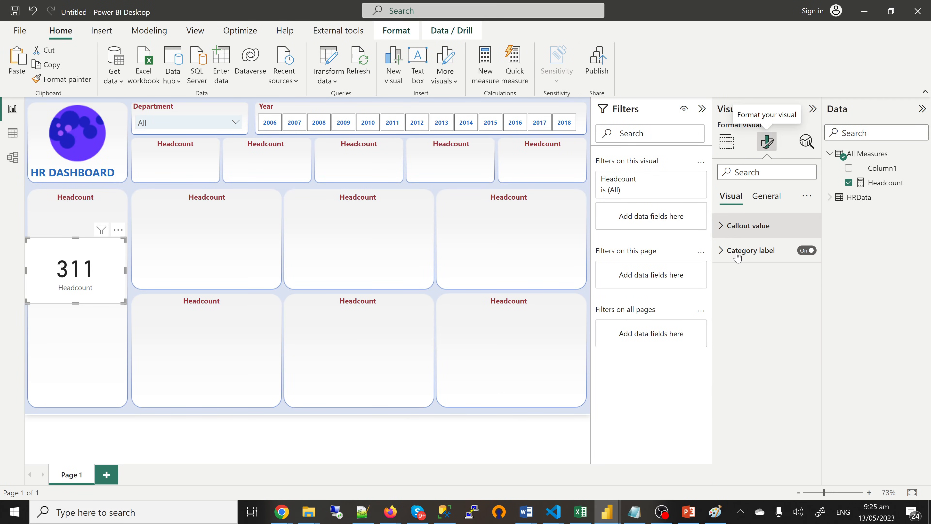
pyautogui.click(804, 253)
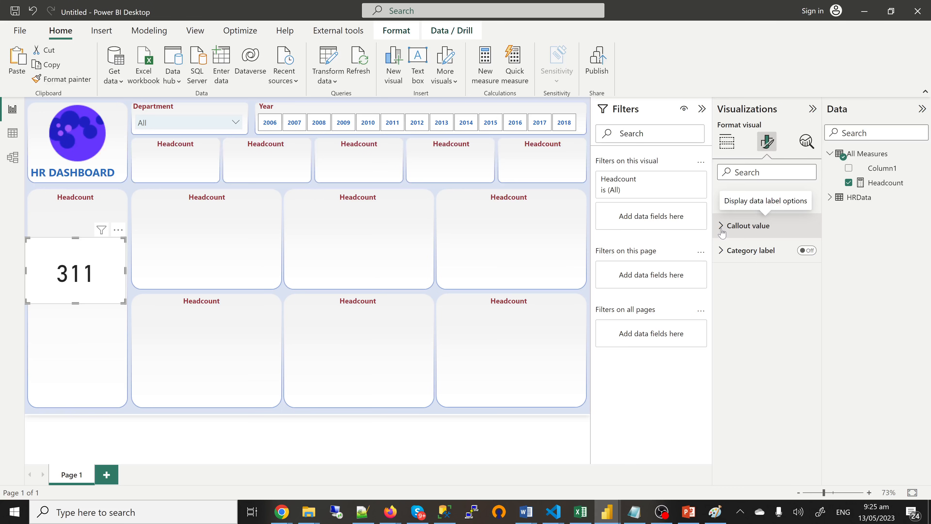
pyautogui.click(722, 226)
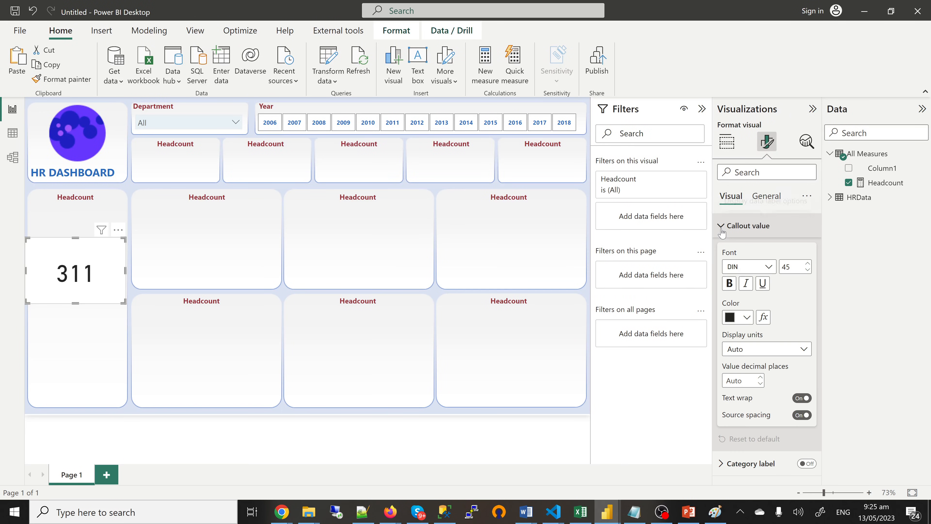
pyautogui.click(729, 284)
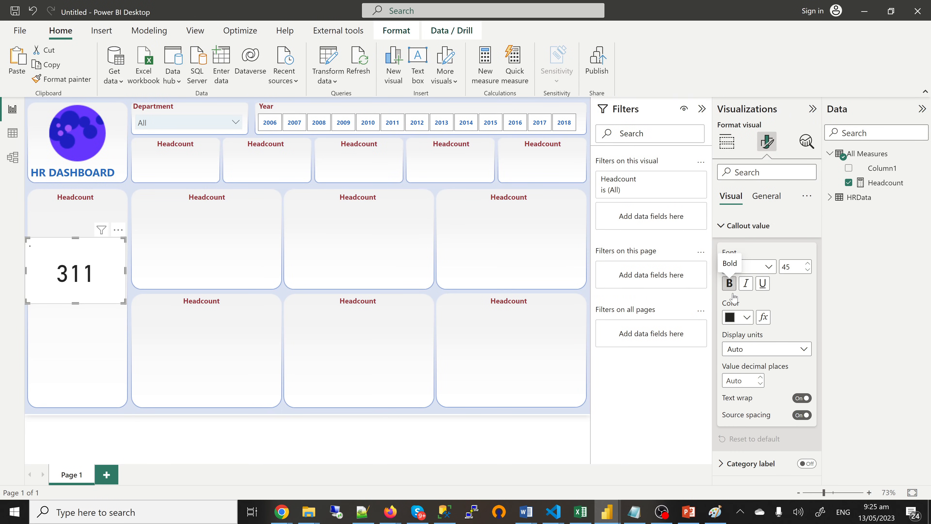
pyautogui.click(747, 318)
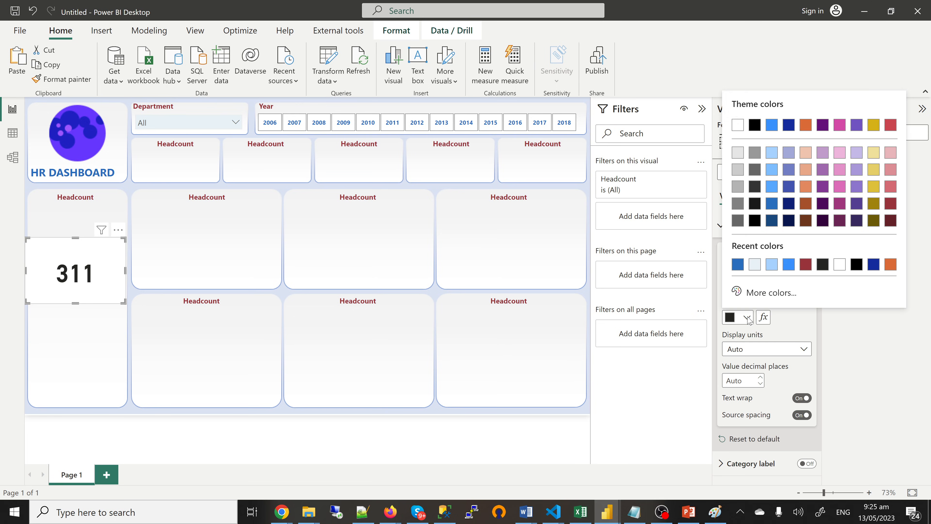
pyautogui.click(737, 264)
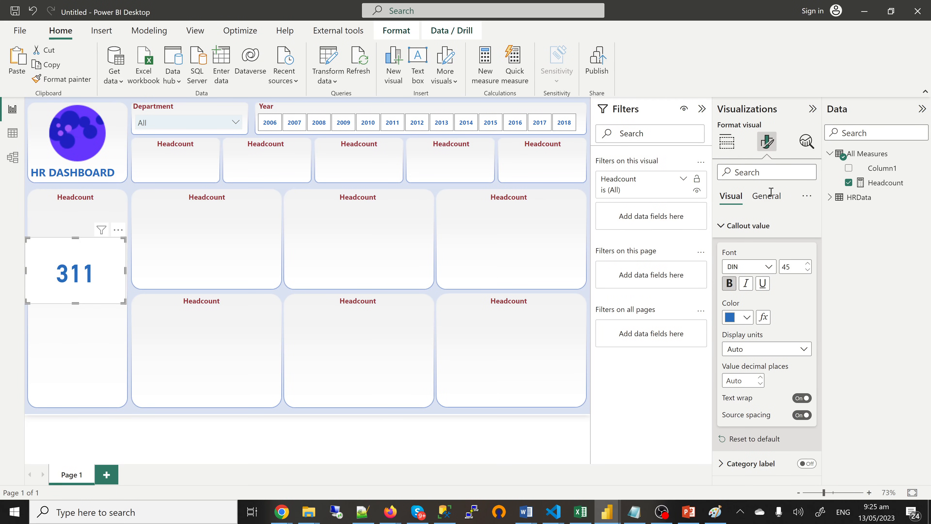
pyautogui.click(768, 200)
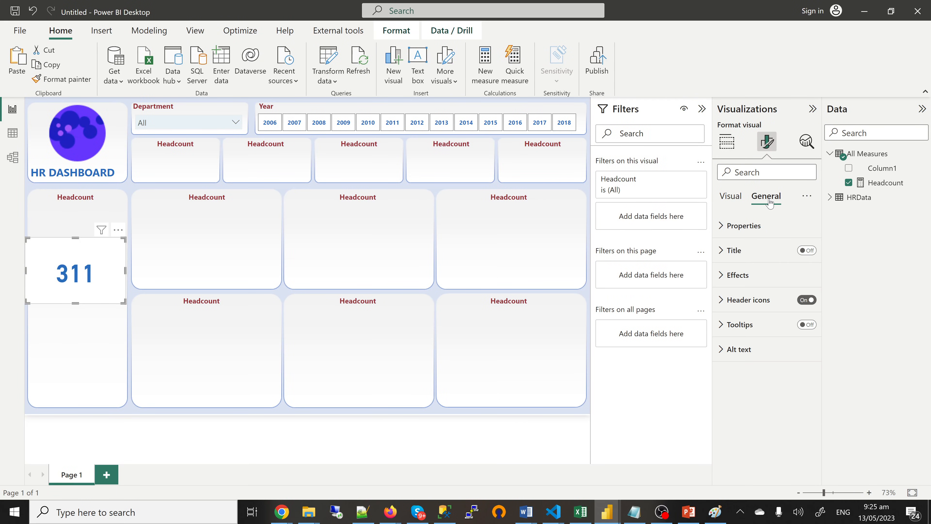
pyautogui.click(744, 286)
pyautogui.click(800, 305)
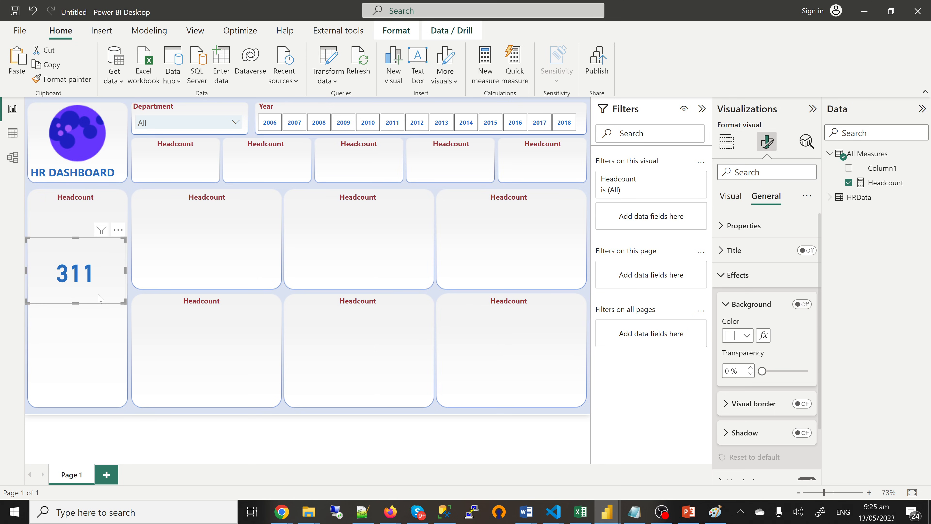
# Step: Move the 311 card into the first top Headcount tile and resize it to fit
pyautogui.moveTo(99, 298); pyautogui.dragTo(198, 178)
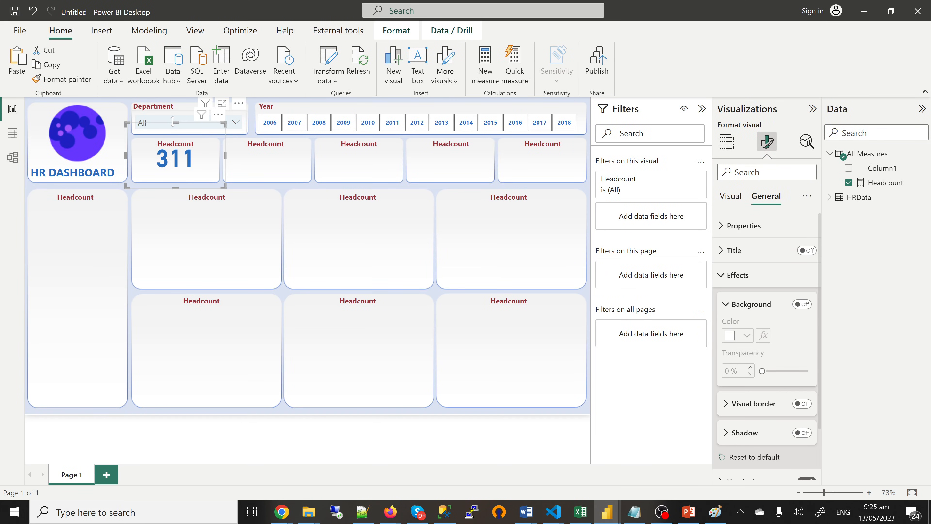
pyautogui.moveTo(177, 122); pyautogui.dragTo(184, 164)
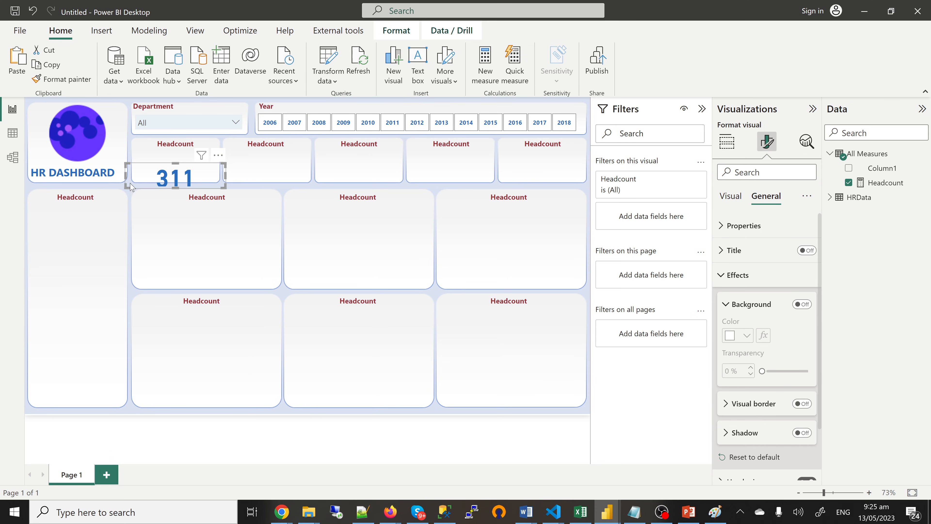
pyautogui.moveTo(124, 175); pyautogui.dragTo(211, 172)
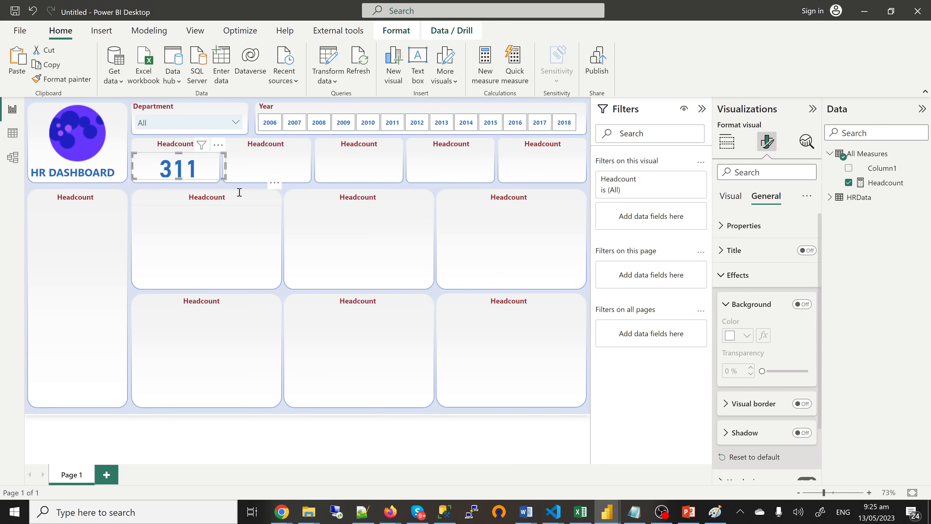
pyautogui.click(233, 188)
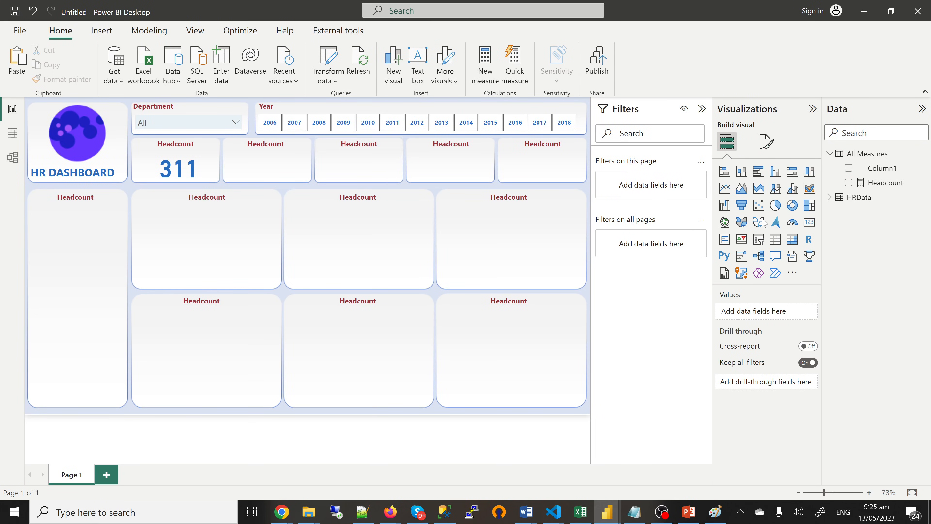
# Step: Compare against the finished HR dashboard, then return to the untitled report
pyautogui.moveTo(607, 514)
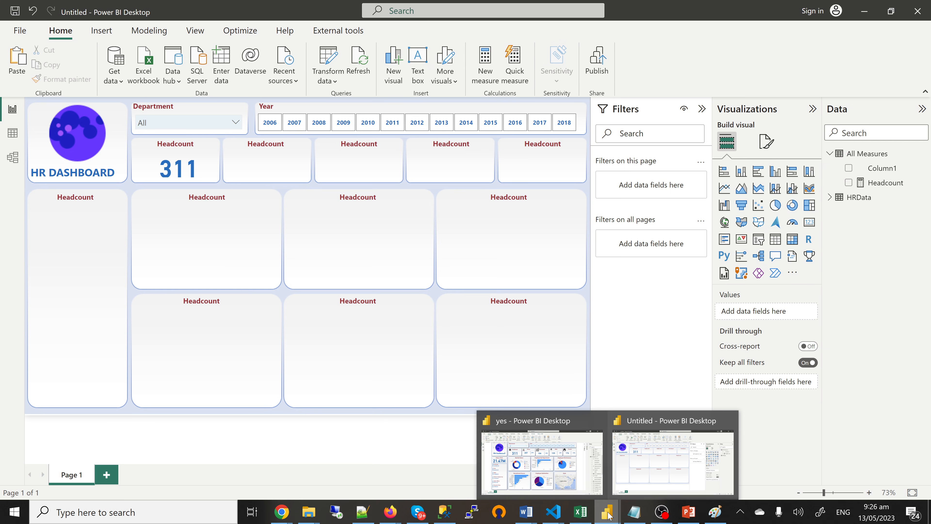
pyautogui.click(549, 472)
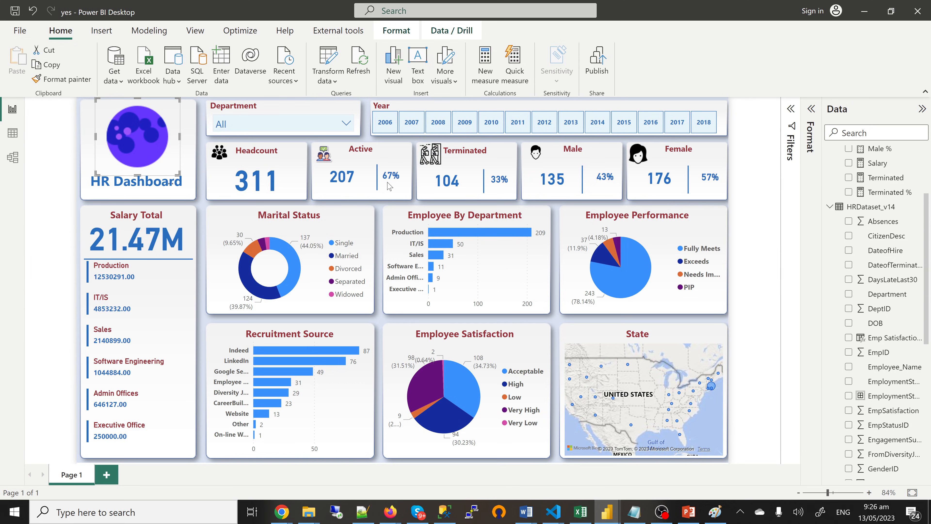
pyautogui.moveTo(611, 515)
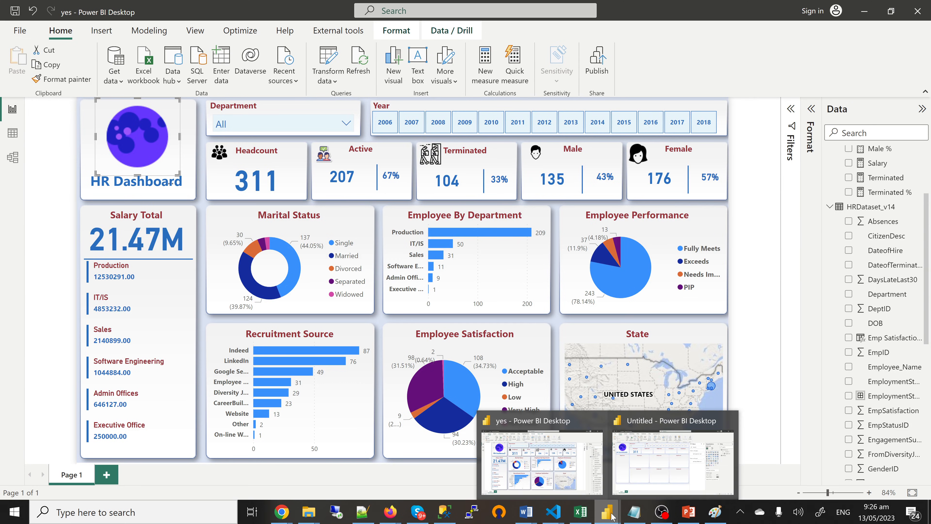
pyautogui.click(634, 482)
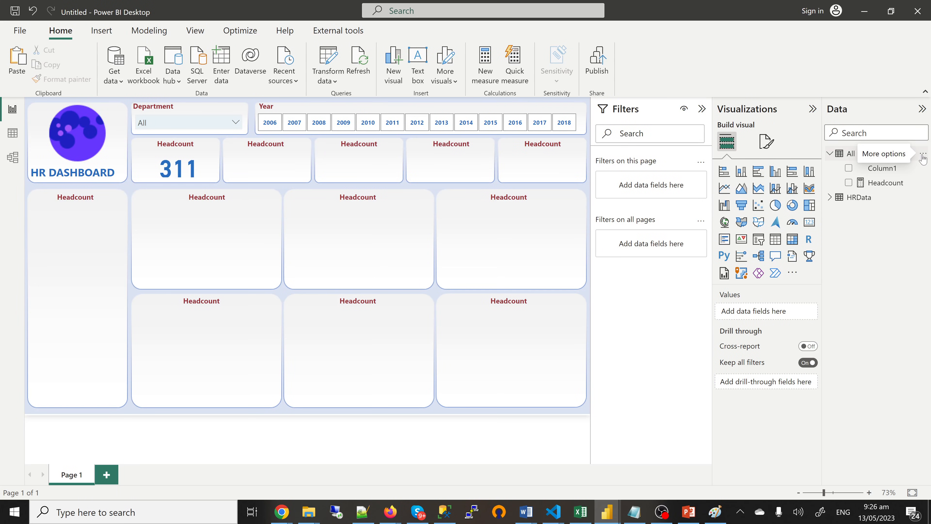
# Step: Add a new measure to the All Measures table and switch to Data view
pyautogui.click(923, 158)
pyautogui.click(868, 162)
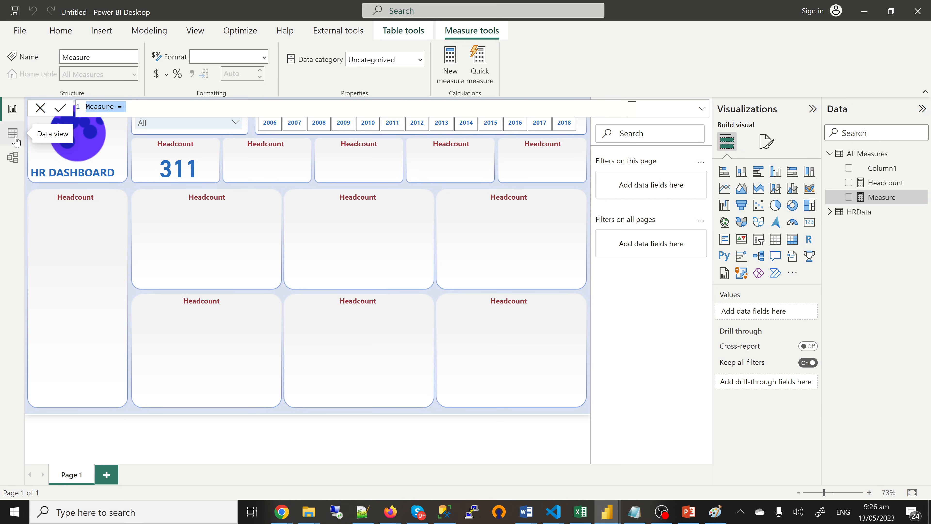
pyautogui.click(17, 141)
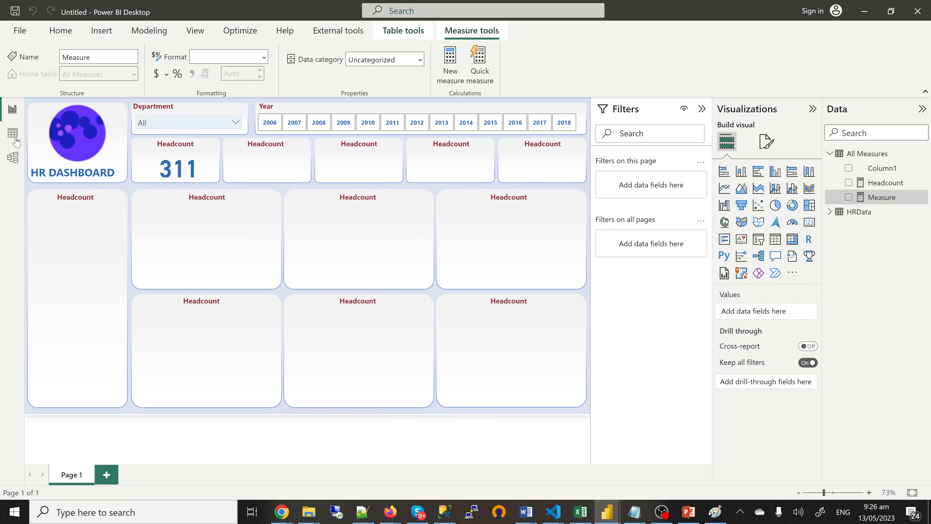
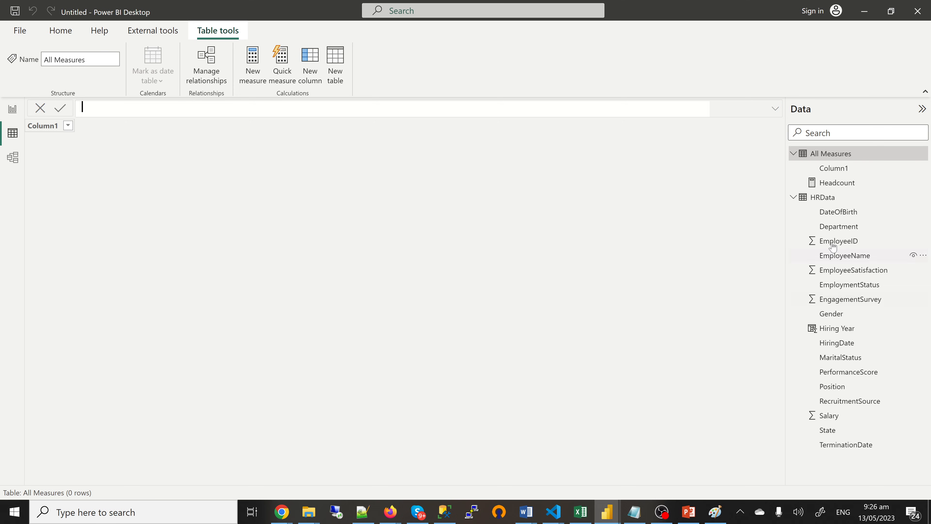
# Step: Show HRData's 311 employee rows and check the three distinct EmploymentStatus values
pyautogui.click(823, 198)
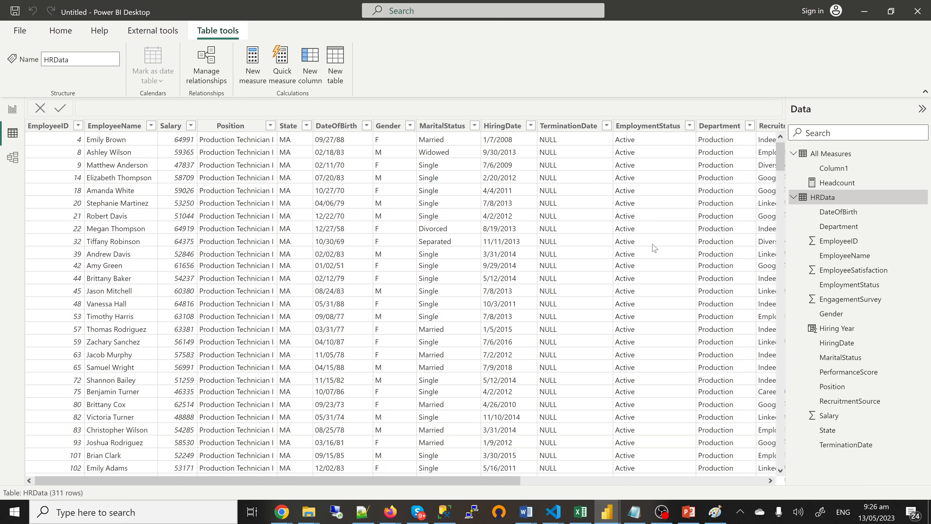
pyautogui.hscroll(4, 539, 484)
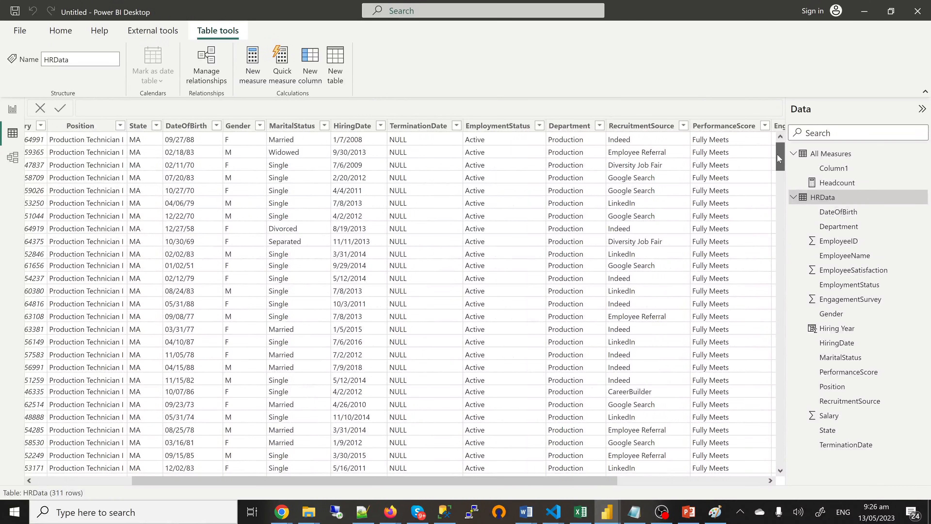
pyautogui.moveTo(779, 156); pyautogui.dragTo(785, 358)
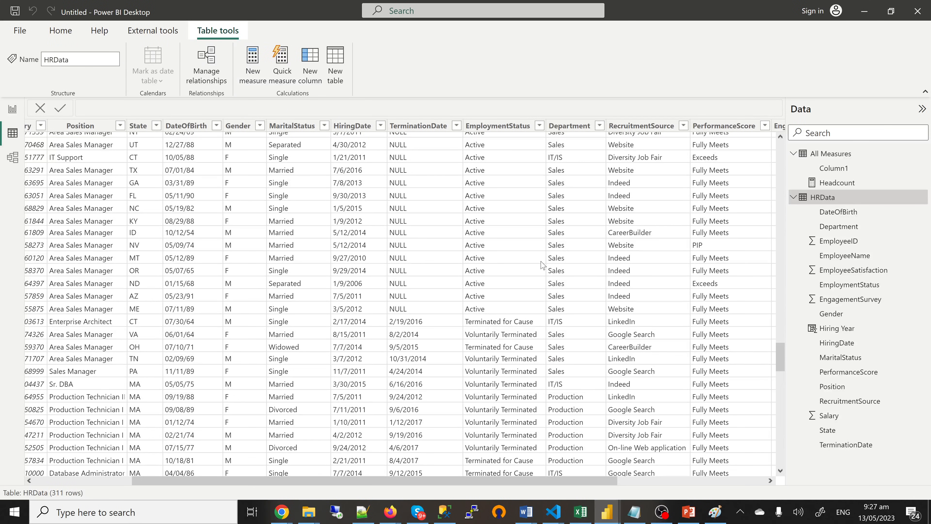
pyautogui.click(540, 128)
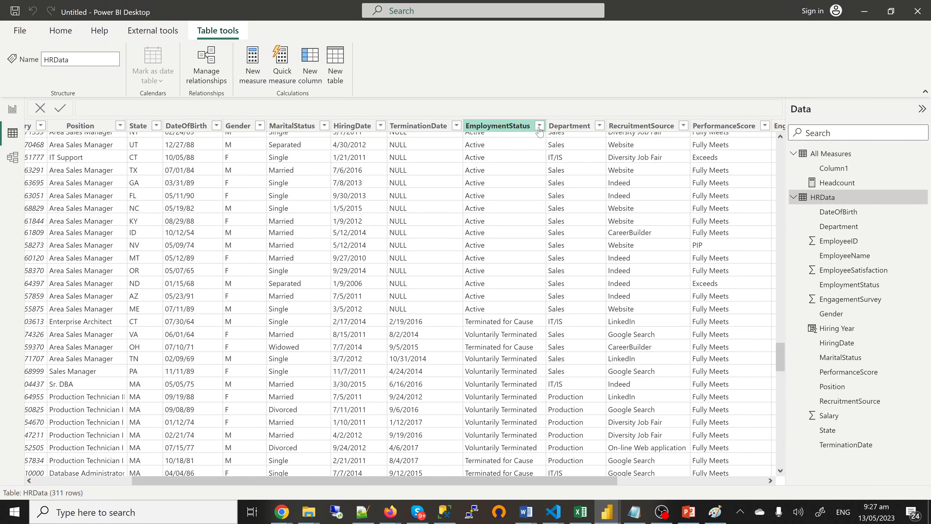
pyautogui.click(539, 130)
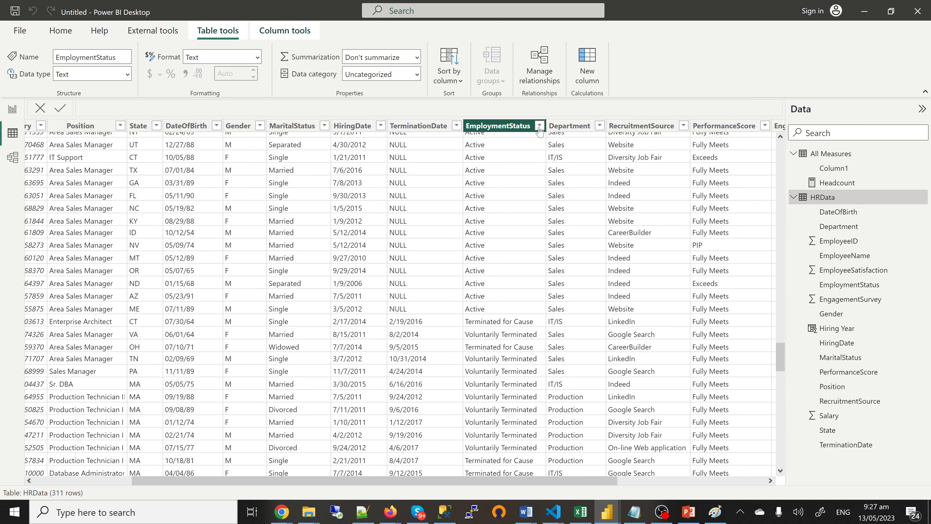
pyautogui.click(539, 126)
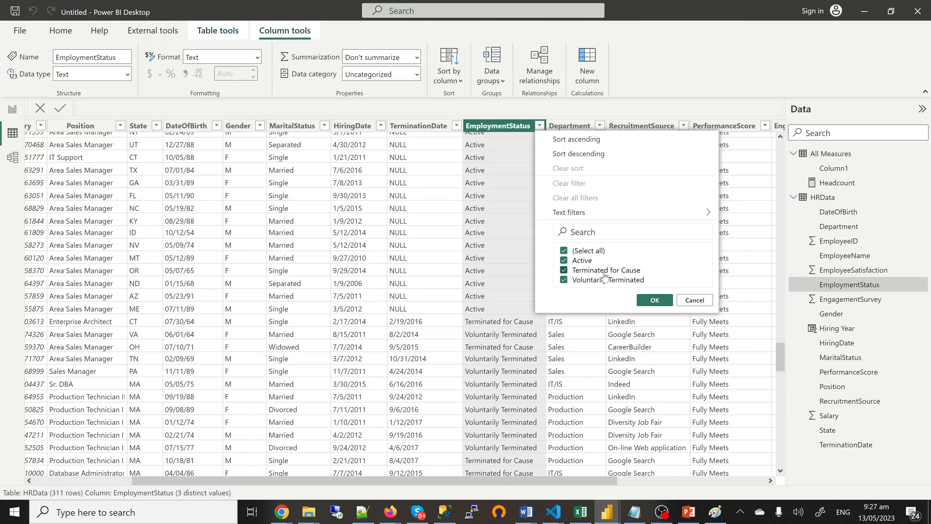
pyautogui.click(655, 300)
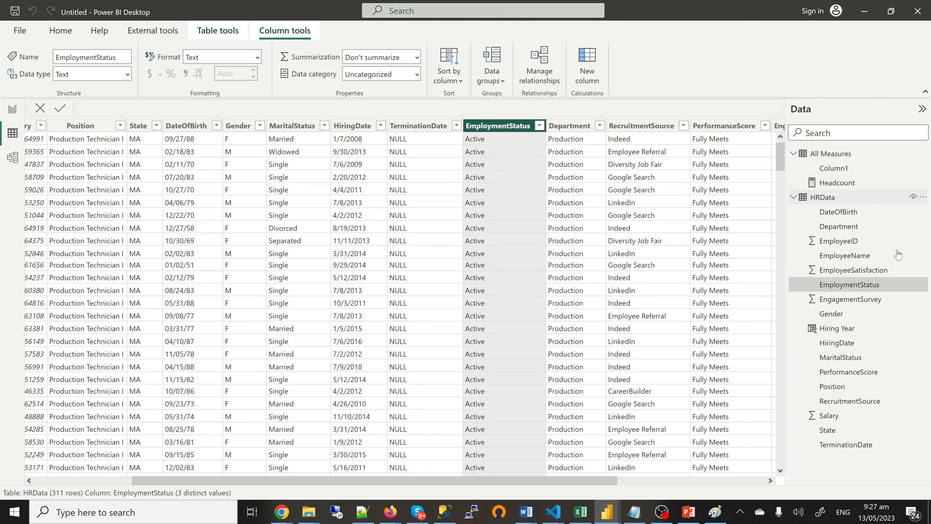
pyautogui.rightClick(865, 290)
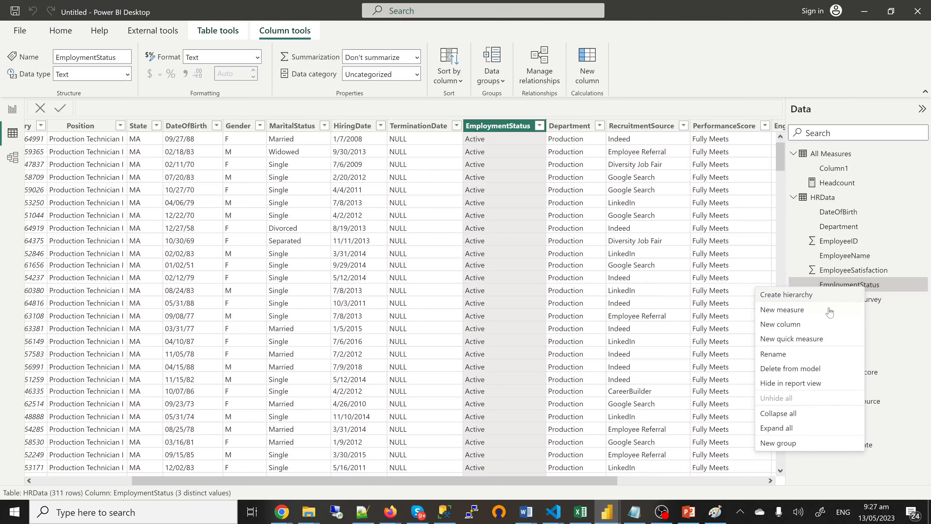
# Step: Group EmploymentStatus into Active and a Terminated group combining Terminated for Cause and Voluntarily Terminated
pyautogui.click(784, 448)
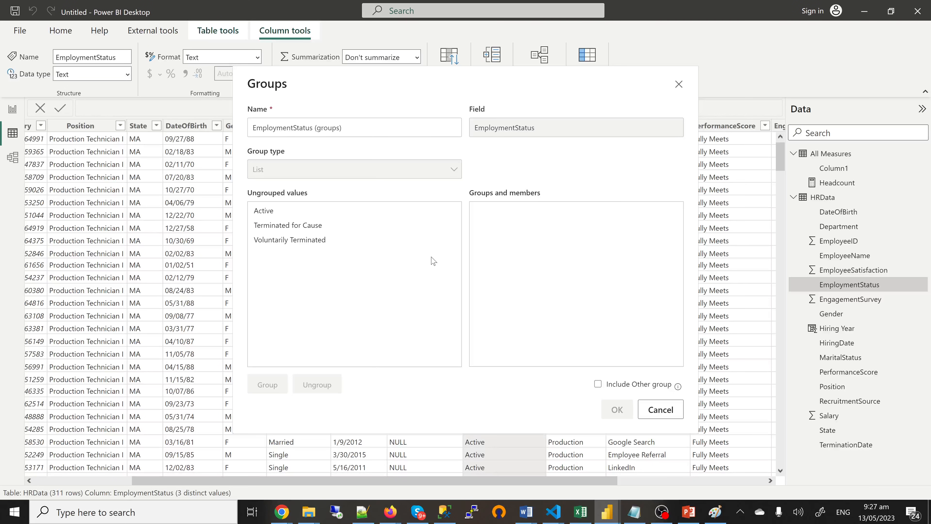
pyautogui.click(265, 212)
pyautogui.click(264, 385)
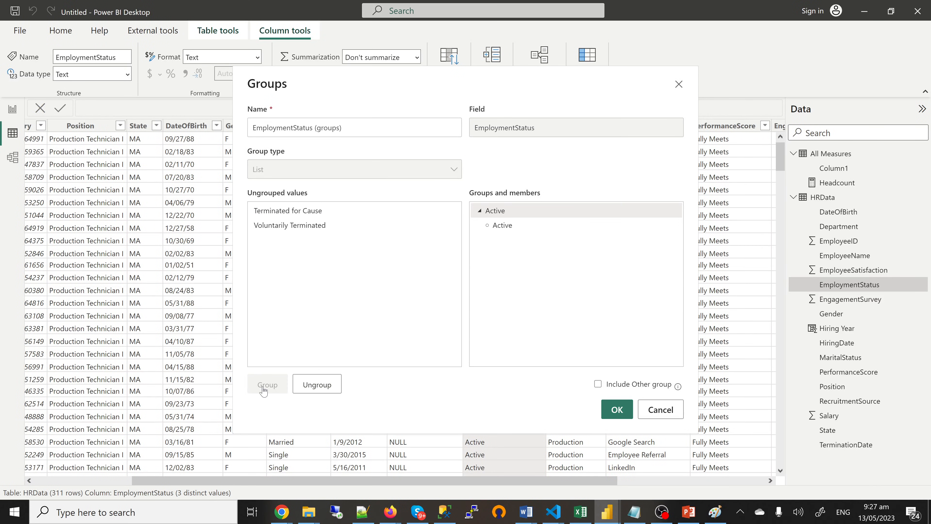
pyautogui.click(296, 215)
pyautogui.click(297, 228)
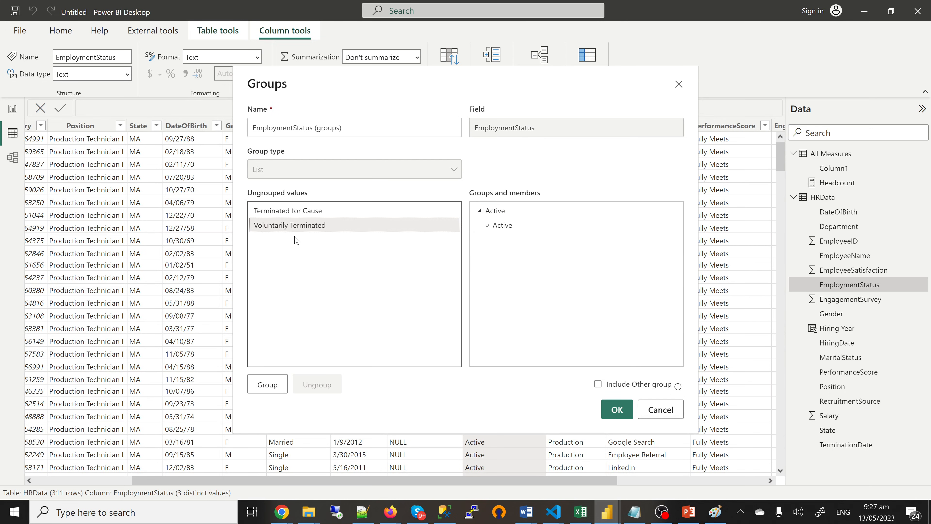
pyautogui.click(289, 212)
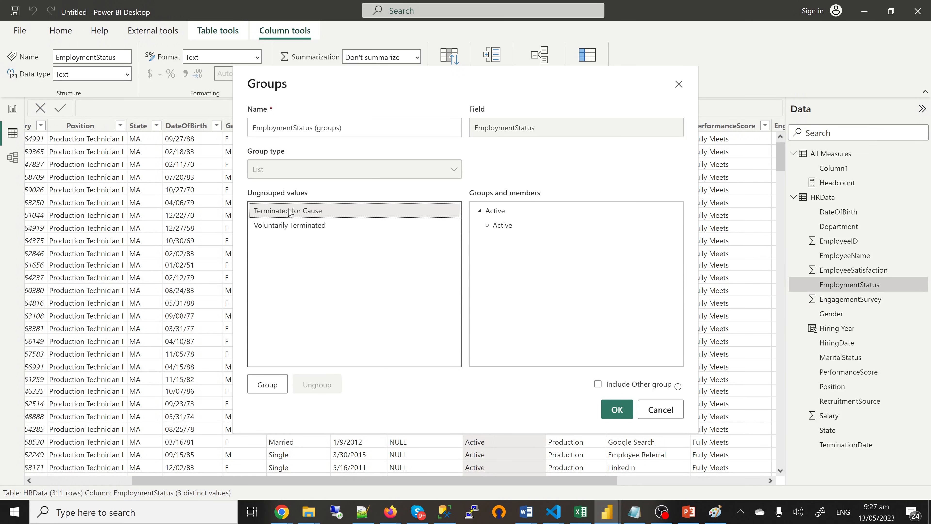
pyautogui.keyDown('ctrl'); pyautogui.click(291, 225); pyautogui.keyUp('ctrl')
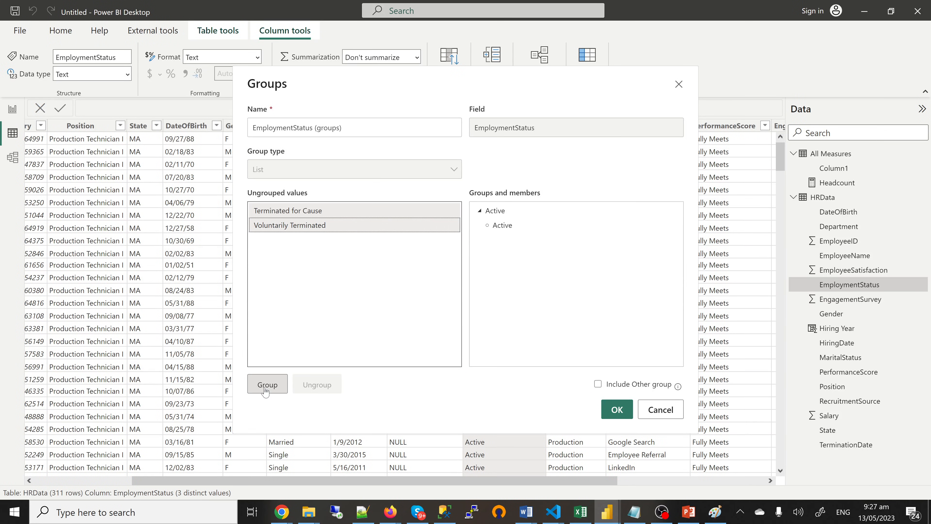
pyautogui.click(279, 384)
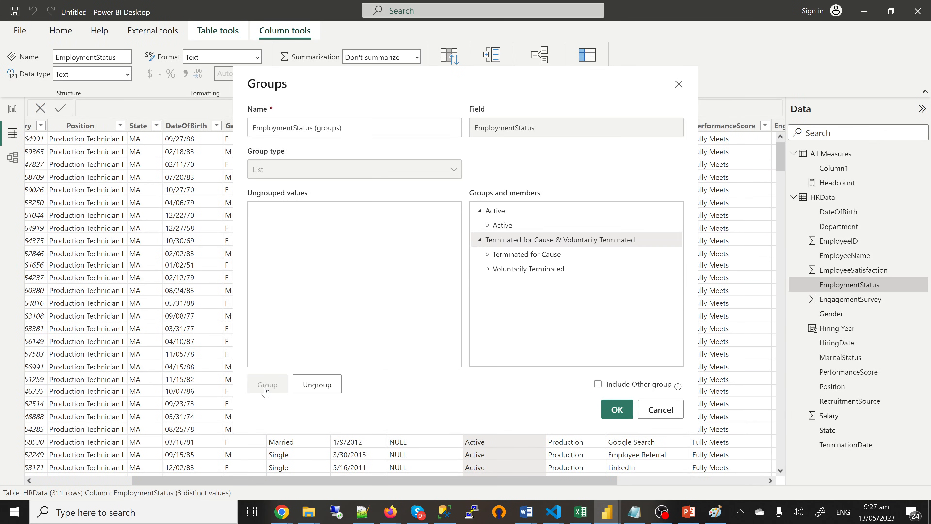
pyautogui.doubleClick(545, 243)
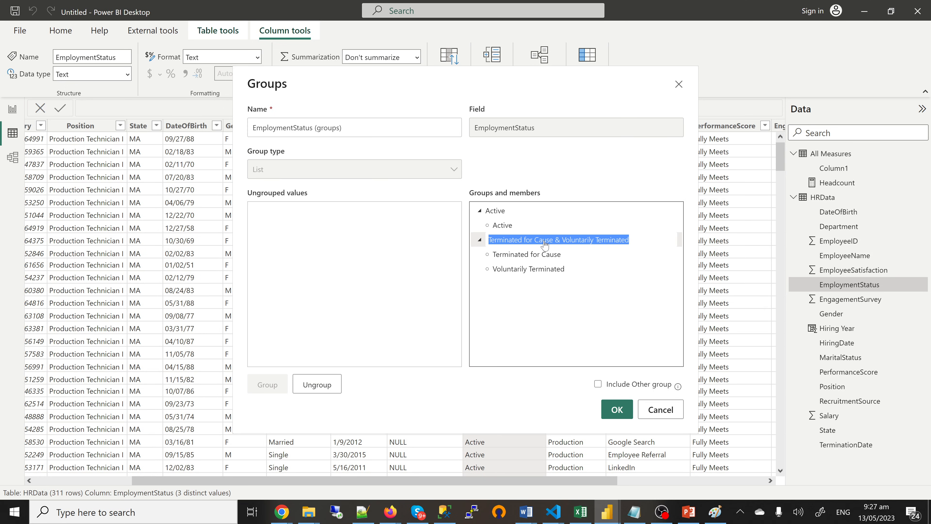
pyautogui.write('T')
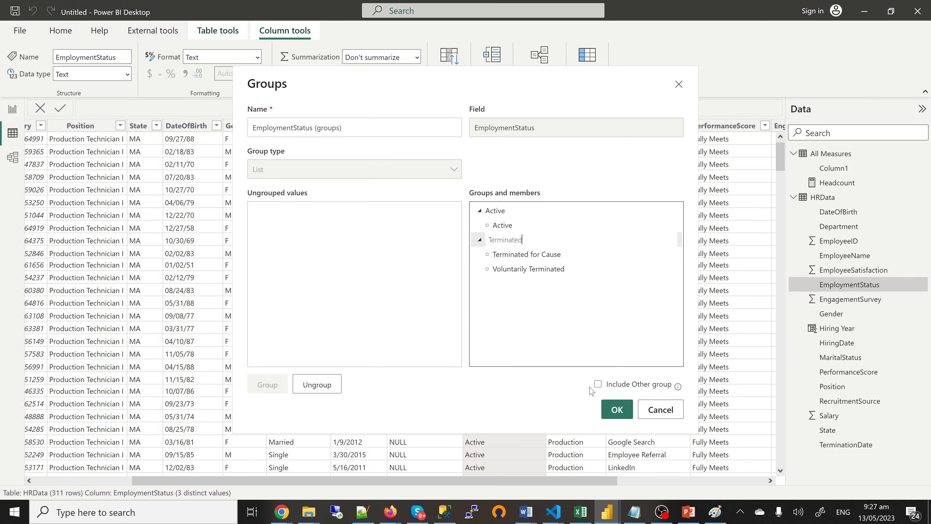
pyautogui.click(619, 410)
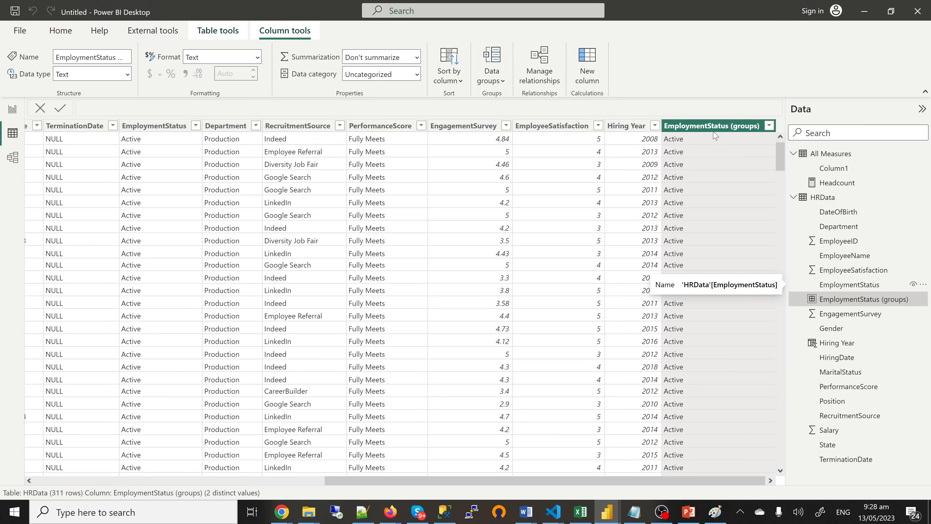
# Step: Rename the EmploymentStatus (groups) field to Status Group
pyautogui.doubleClick(850, 299)
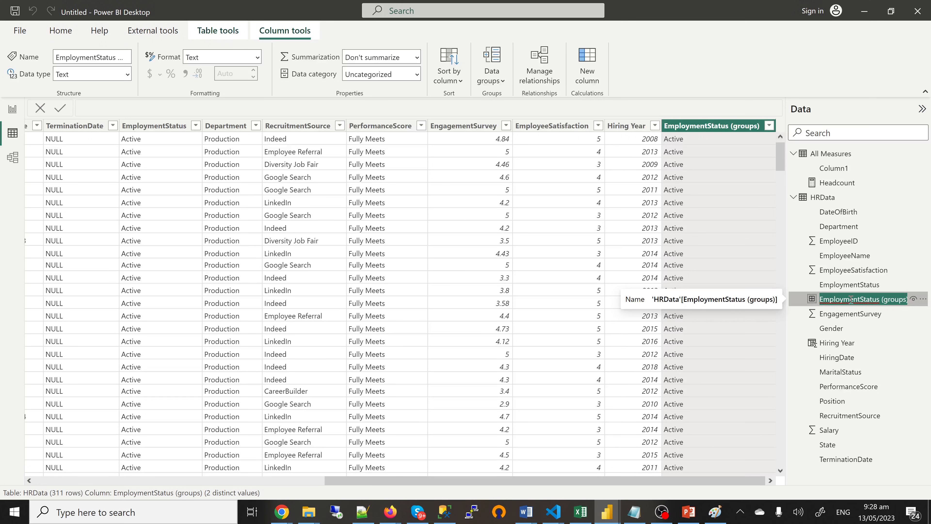
pyautogui.write('Stat')
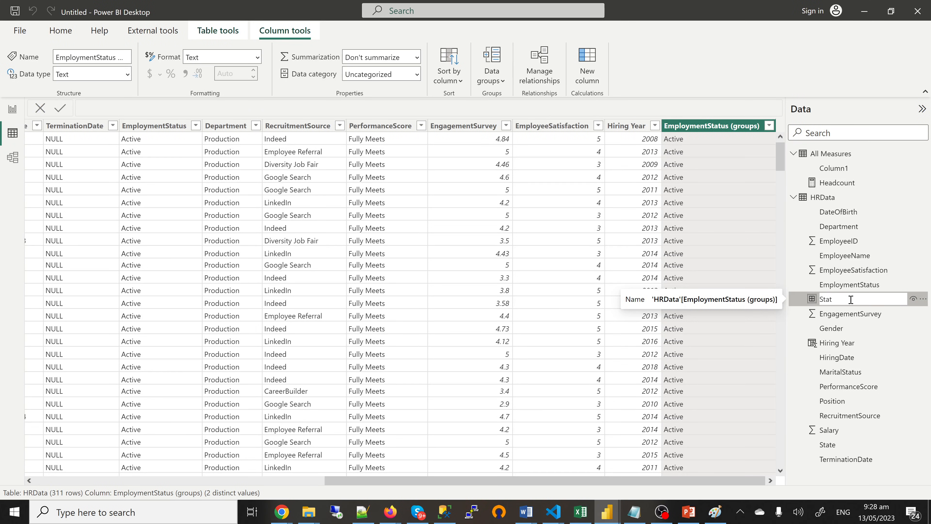
pyautogui.write('us Group')
pyautogui.press('Return')
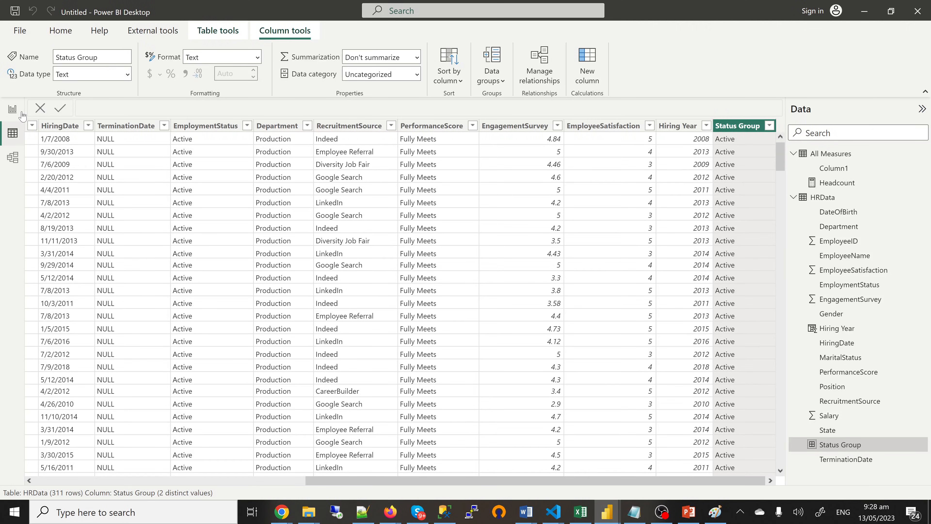
# Step: Return to the HR dashboard report page and look at the second Headcount card label
pyautogui.click(13, 112)
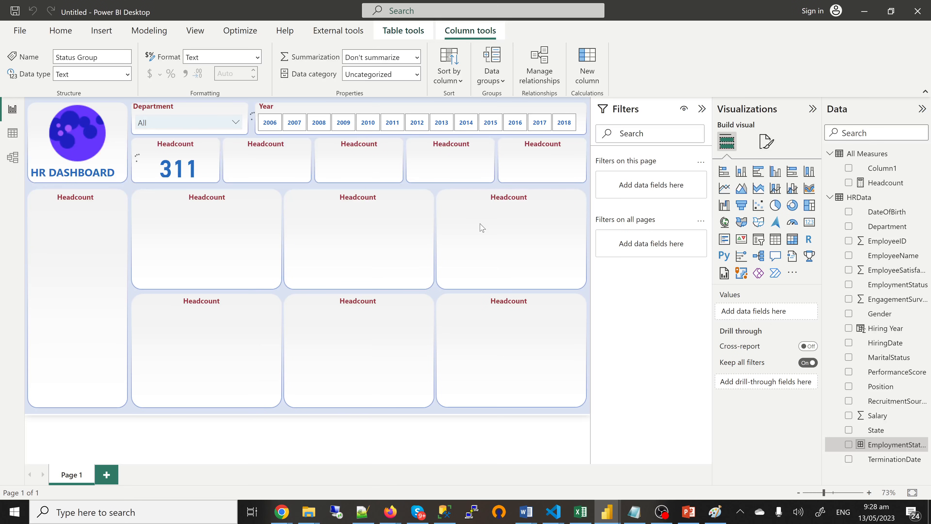
pyautogui.click(270, 152)
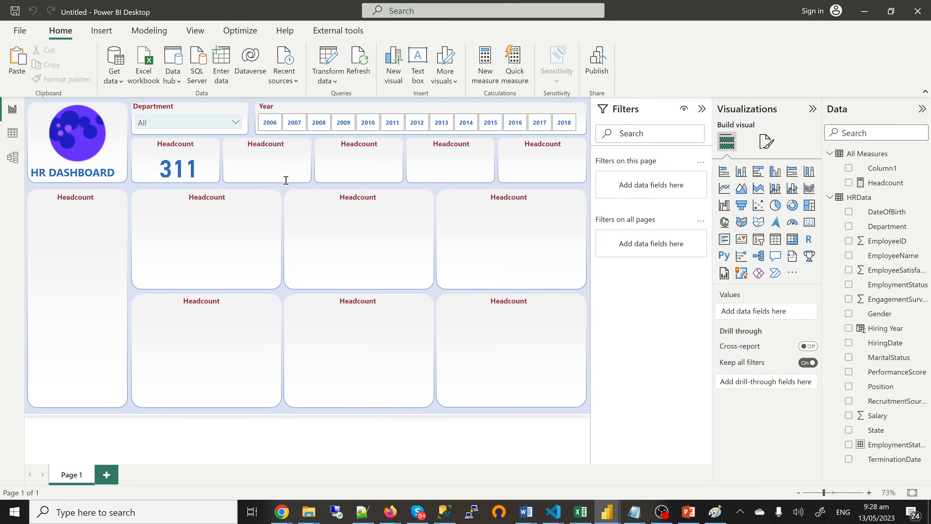
pyautogui.click(352, 163)
# Step: Create the measure Active = CALCULATE([Headcount], HRData[Status Group]="Active") in All Measures
pyautogui.click(922, 153)
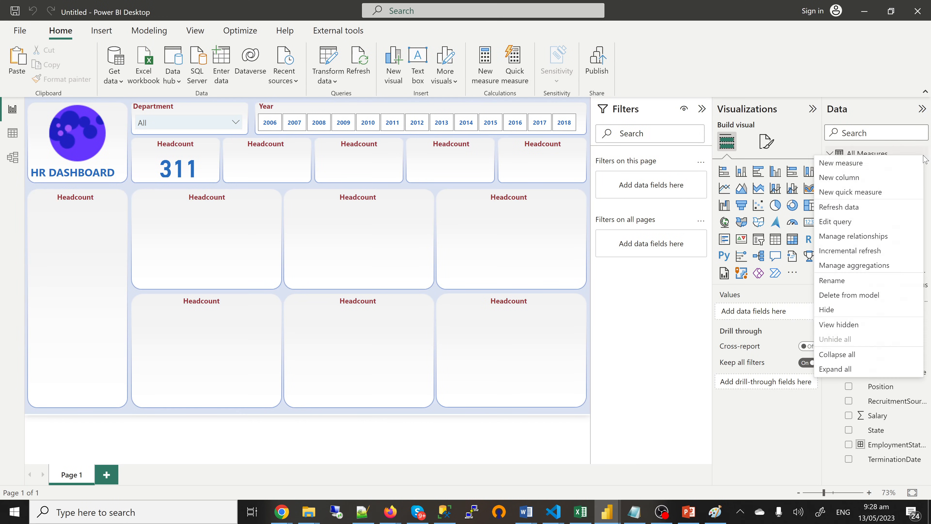
pyautogui.click(851, 164)
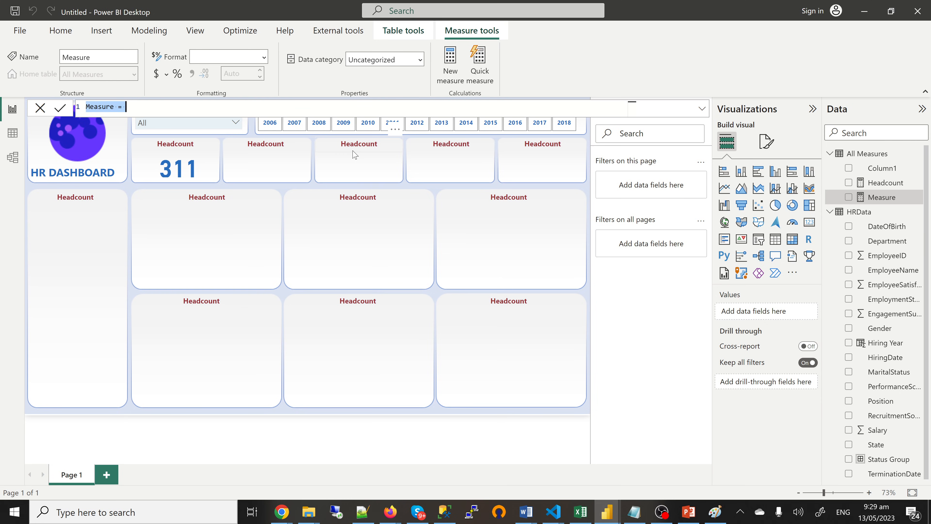
pyautogui.write('Active = cal')
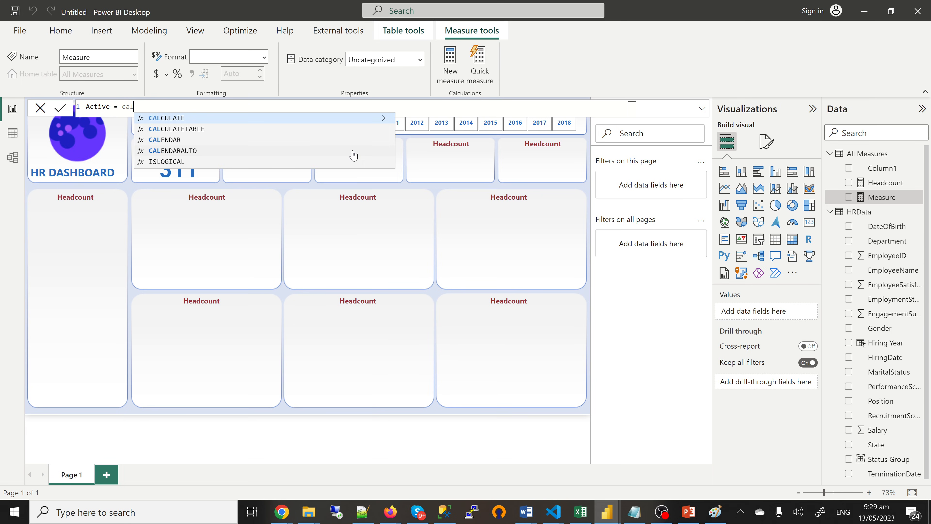
pyautogui.press('Tab')
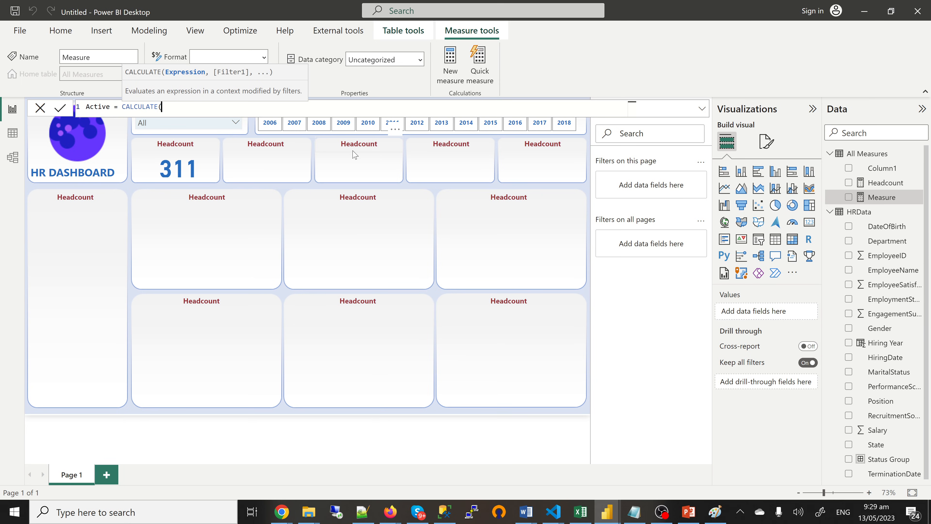
pyautogui.write('[h')
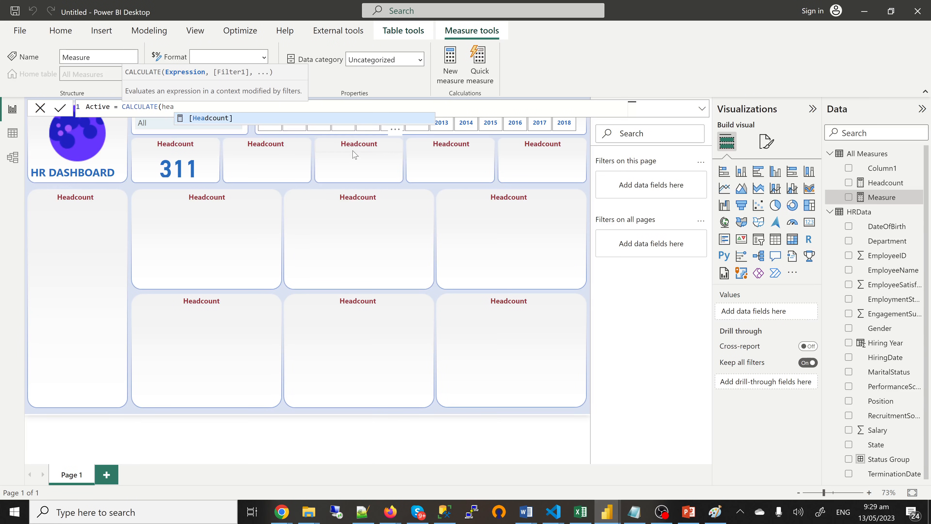
pyautogui.press('Tab')
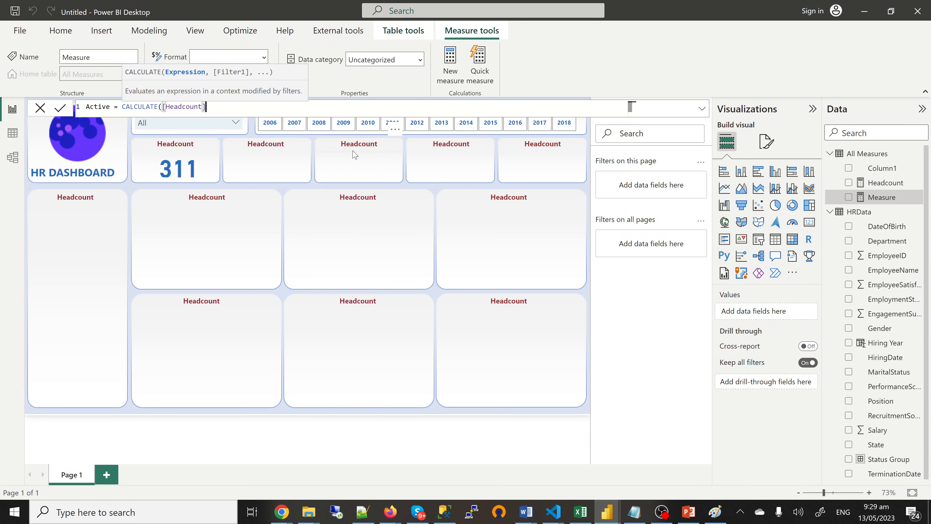
pyautogui.write(',')
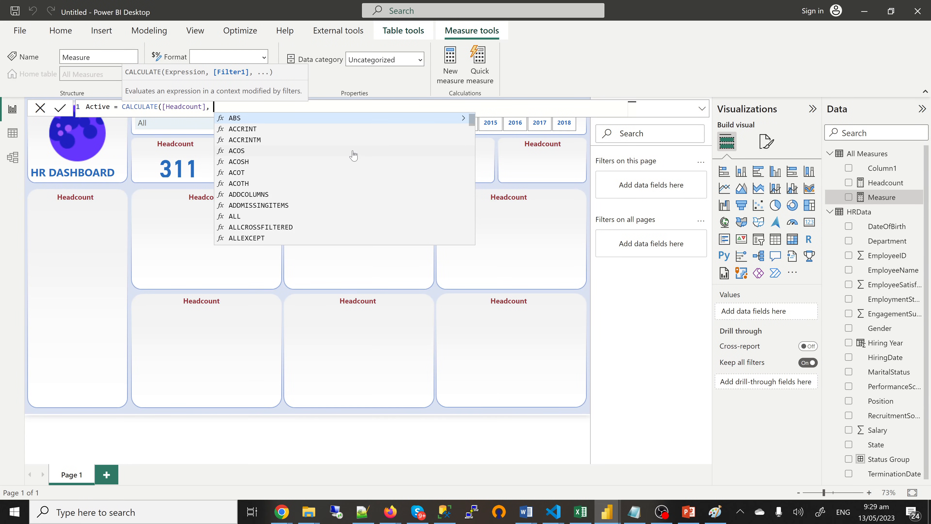
pyautogui.write('sta')
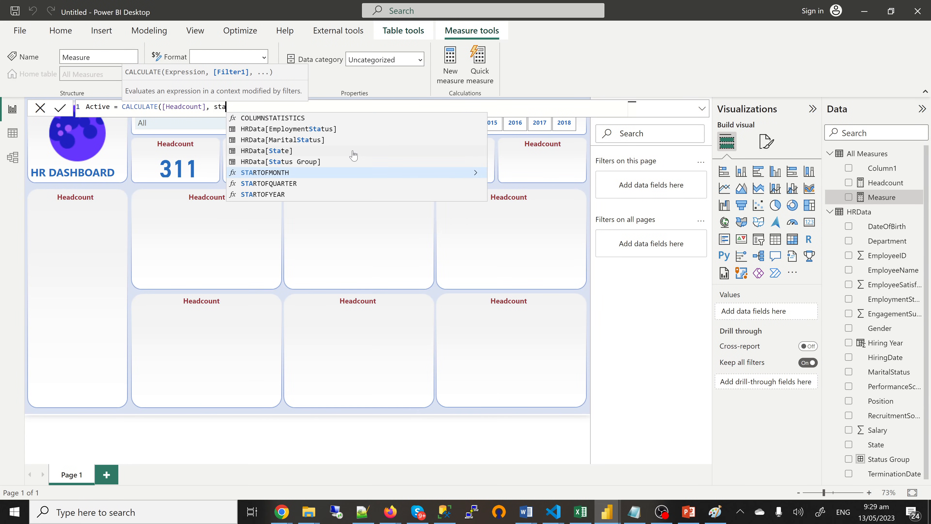
pyautogui.click(327, 161)
pyautogui.write('=')
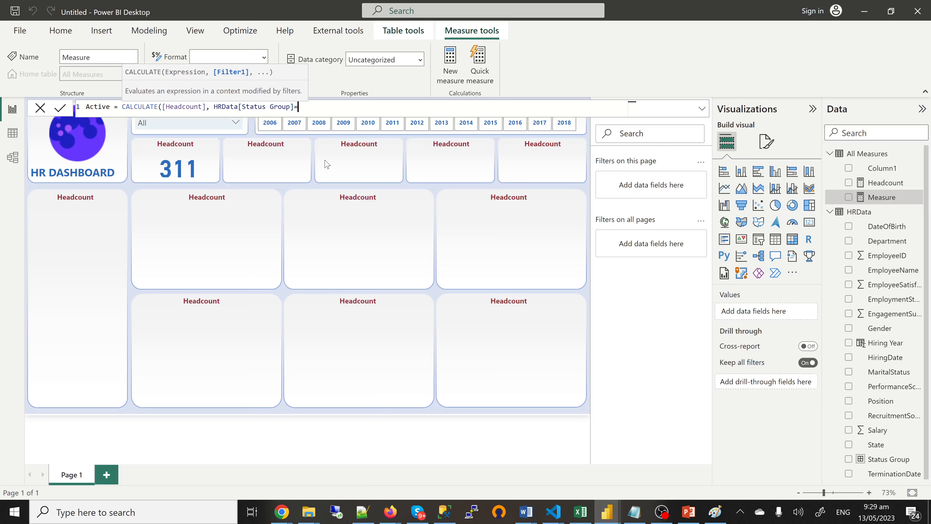
pyautogui.write('"Active")')
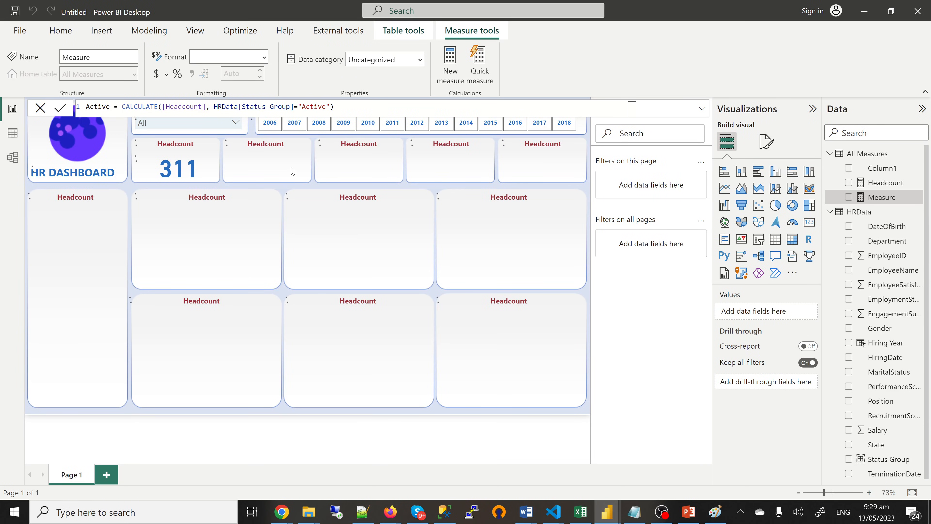
pyautogui.press('Return')
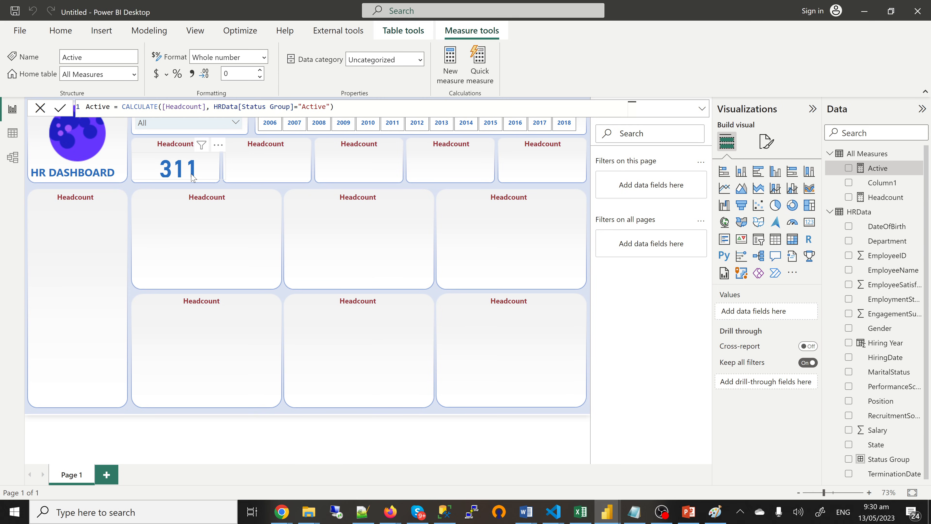
# Step: Duplicate the 311 headcount card and move the copy onto the second Headcount tile
pyautogui.click(198, 178)
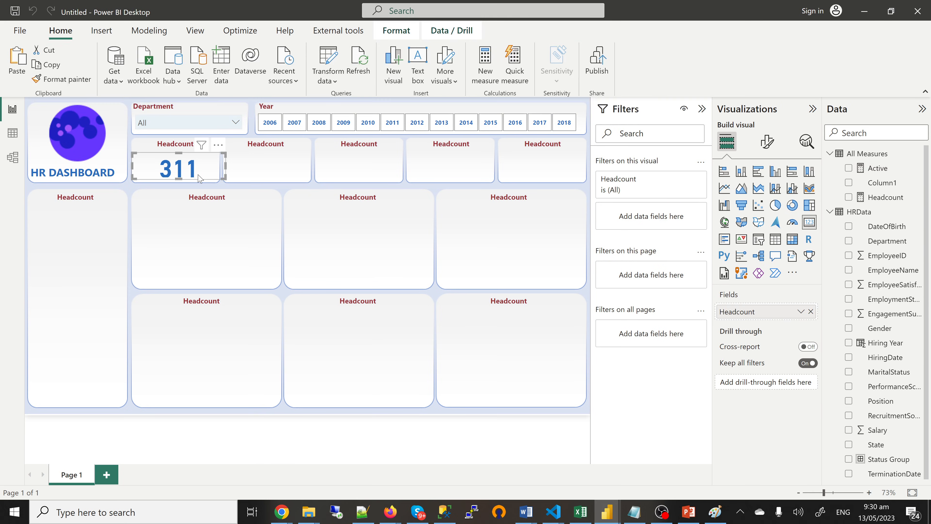
pyautogui.click(262, 171)
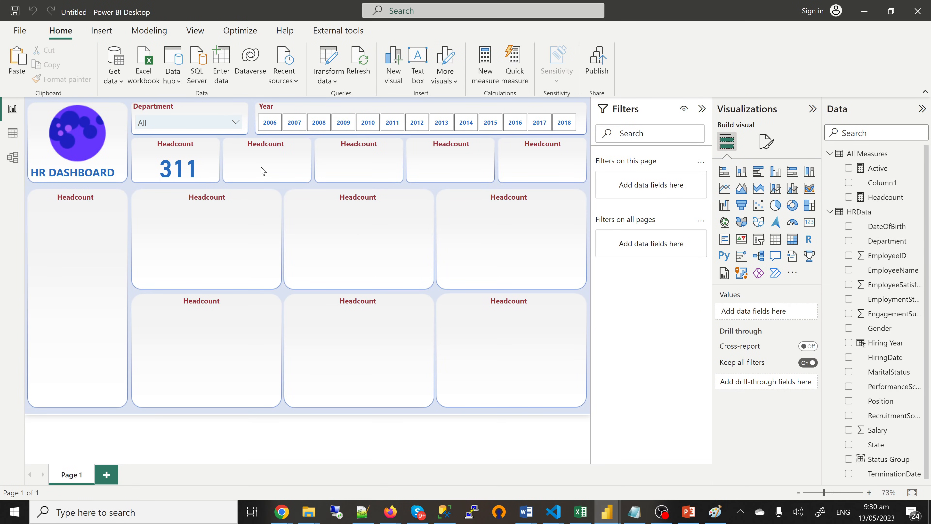
pyautogui.hotkey('ctrl', 'v')
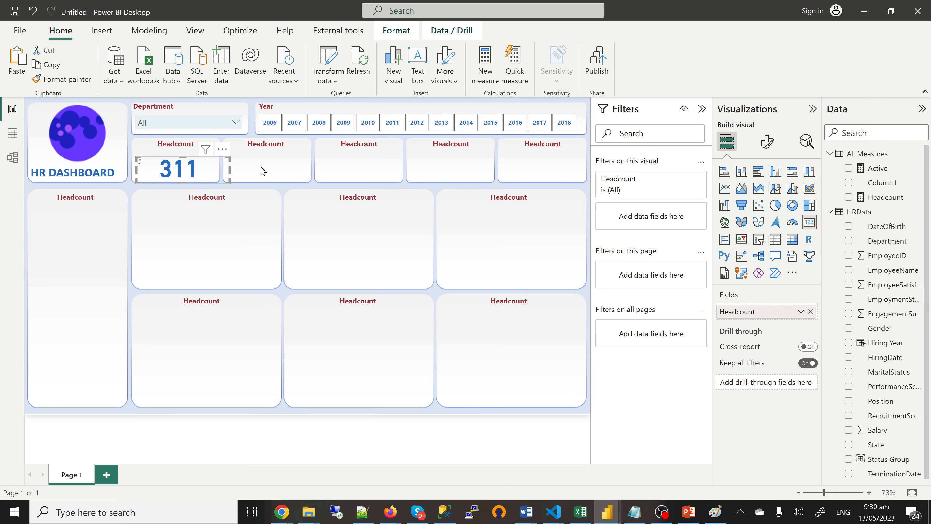
pyautogui.hotkey('ctrl', 'v')
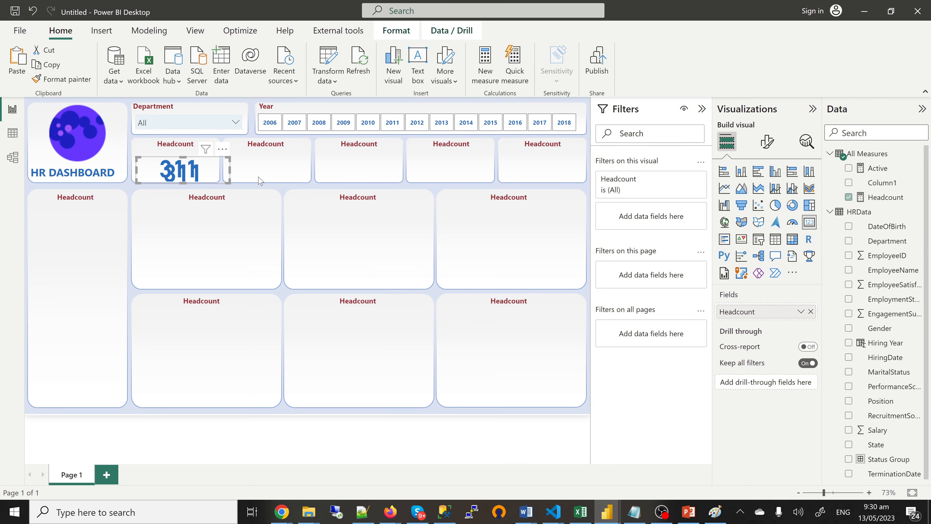
pyautogui.moveTo(260, 180); pyautogui.dragTo(285, 176)
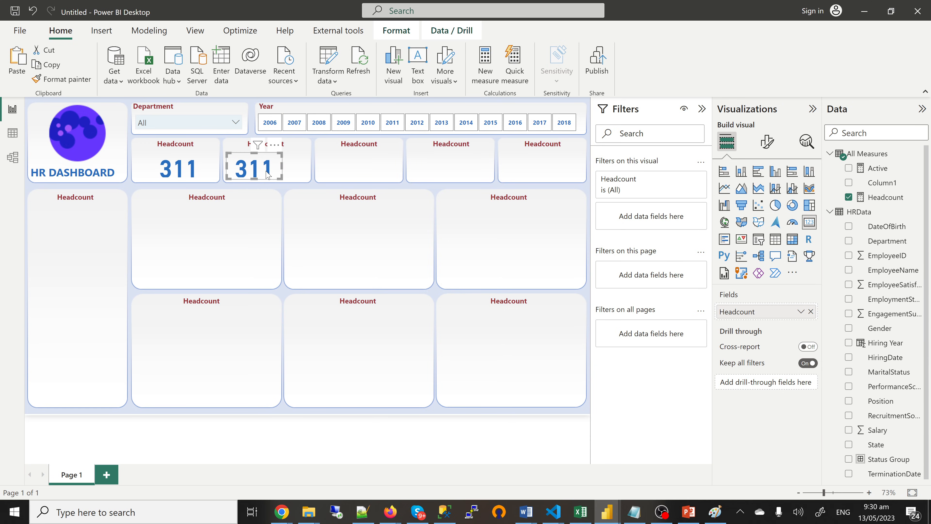
# Step: Set the copied card's callout value font size to 35
pyautogui.click(770, 149)
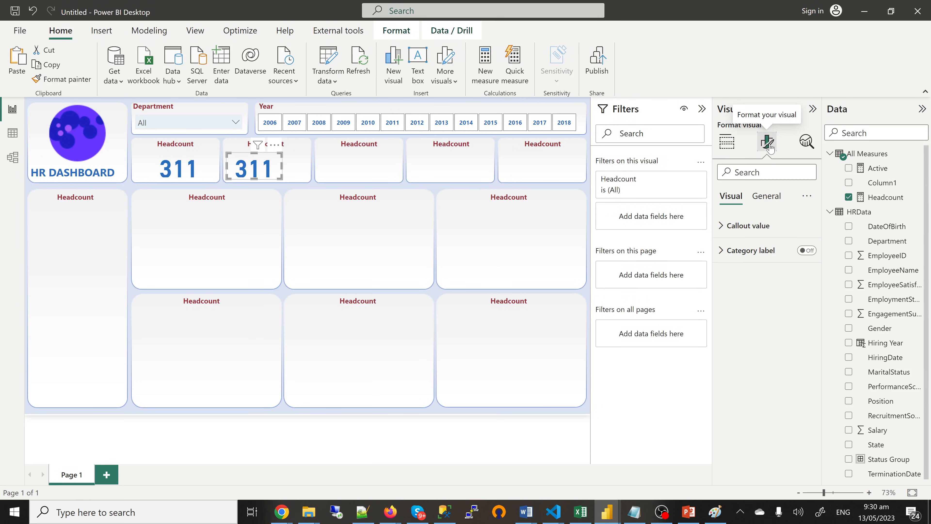
pyautogui.click(734, 226)
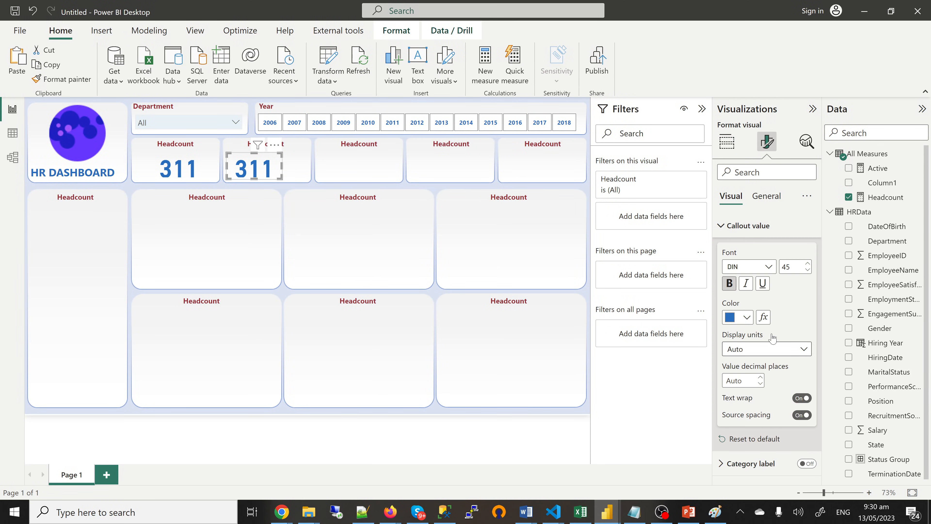
pyautogui.click(808, 271)
pyautogui.click(808, 270)
pyautogui.click(808, 270)
pyautogui.click(808, 270)
pyautogui.click(807, 271)
pyautogui.click(808, 270)
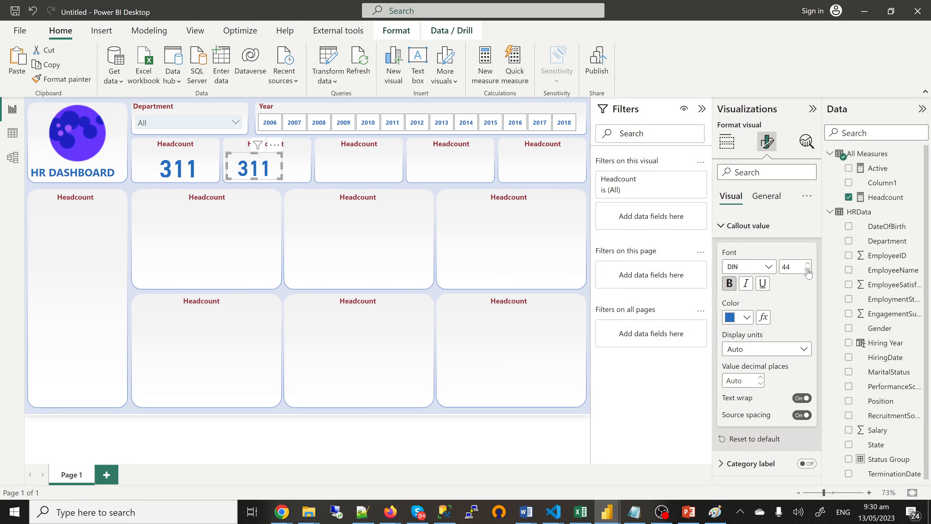
pyautogui.doubleClick(781, 267)
pyautogui.write('35')
pyautogui.click(302, 169)
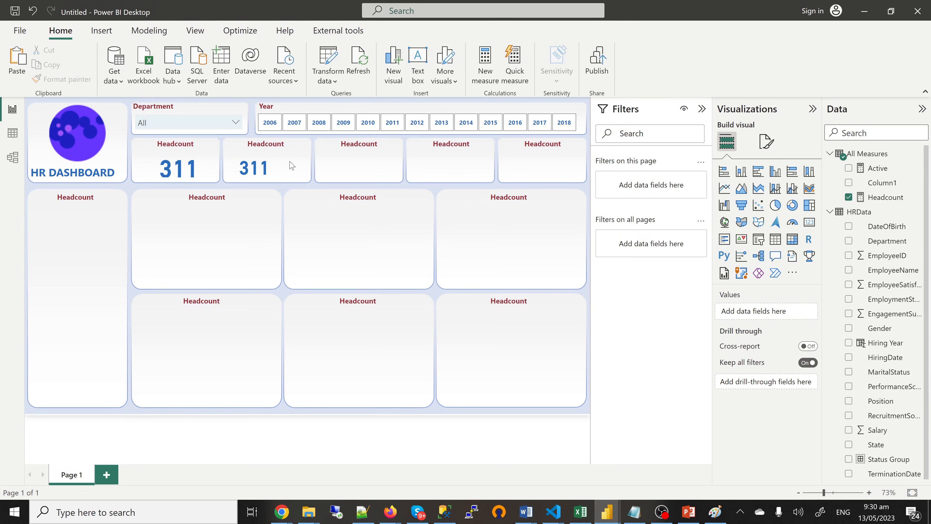
# Step: Switch the copied card to the Active measure so it shows 207
pyautogui.click(259, 169)
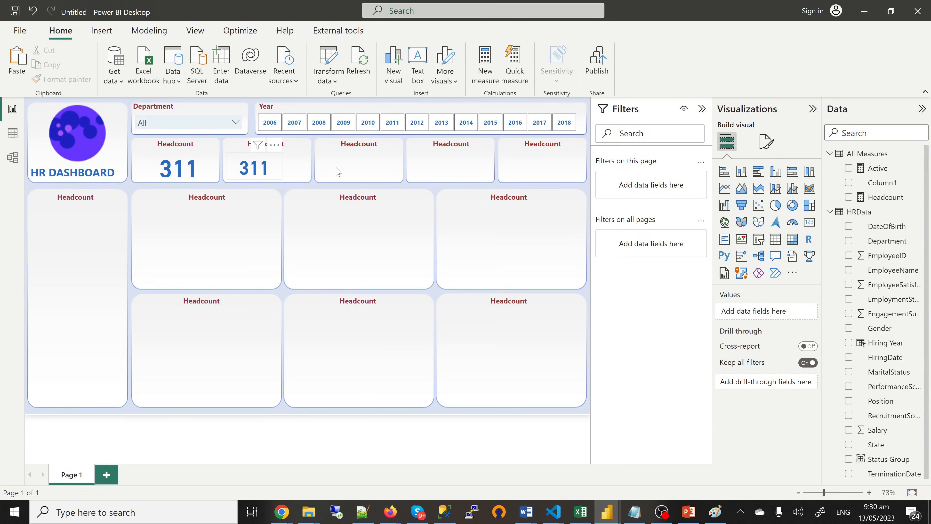
pyautogui.click(849, 168)
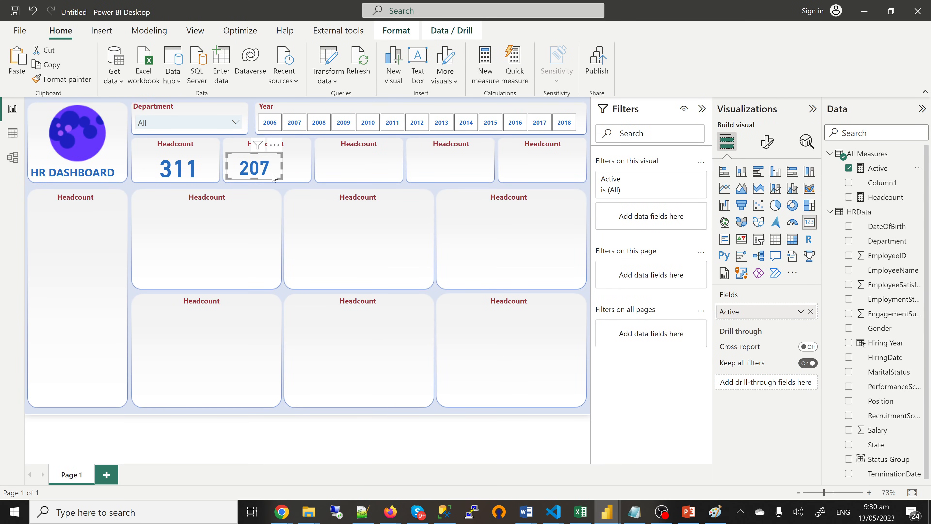
pyautogui.click(296, 190)
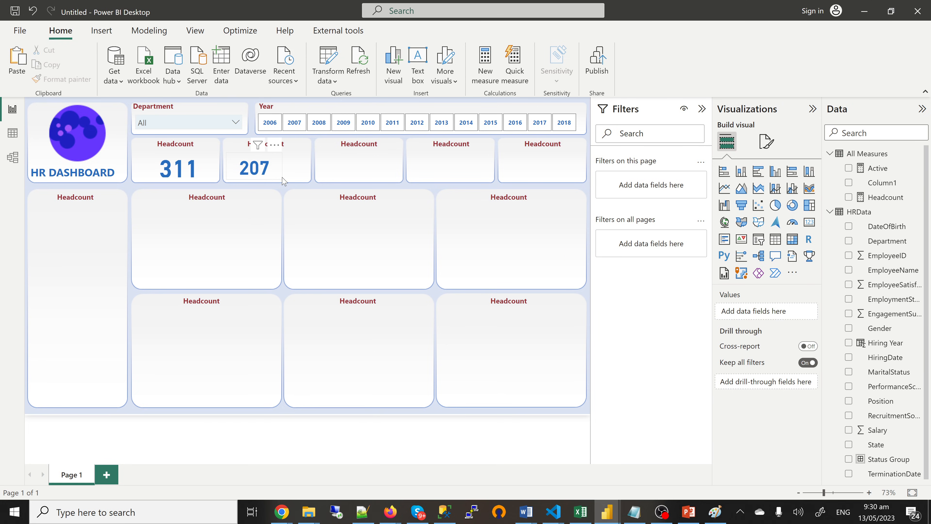
pyautogui.click(272, 125)
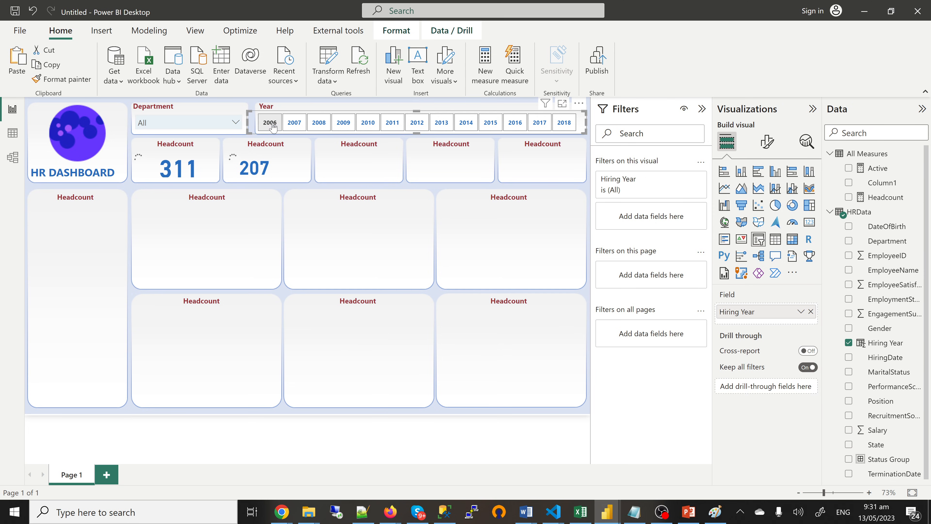
pyautogui.click(275, 127)
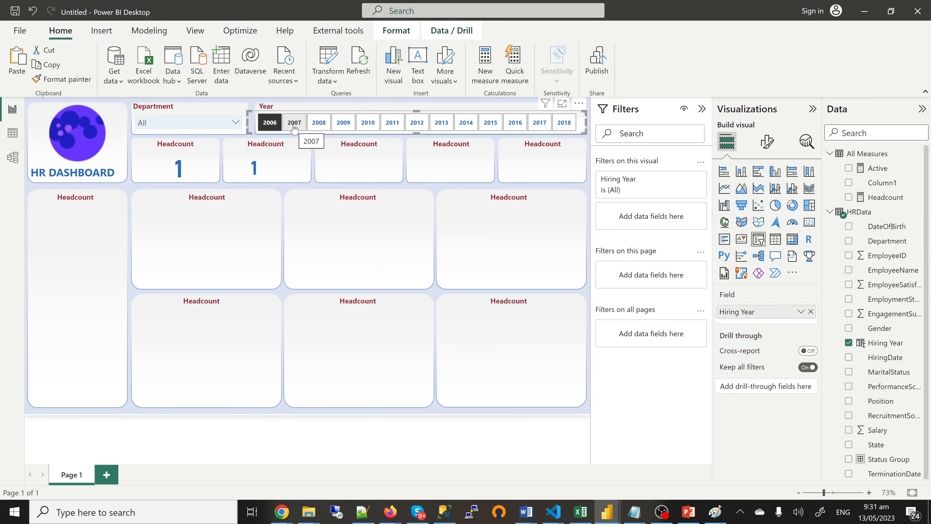
pyautogui.click(294, 128)
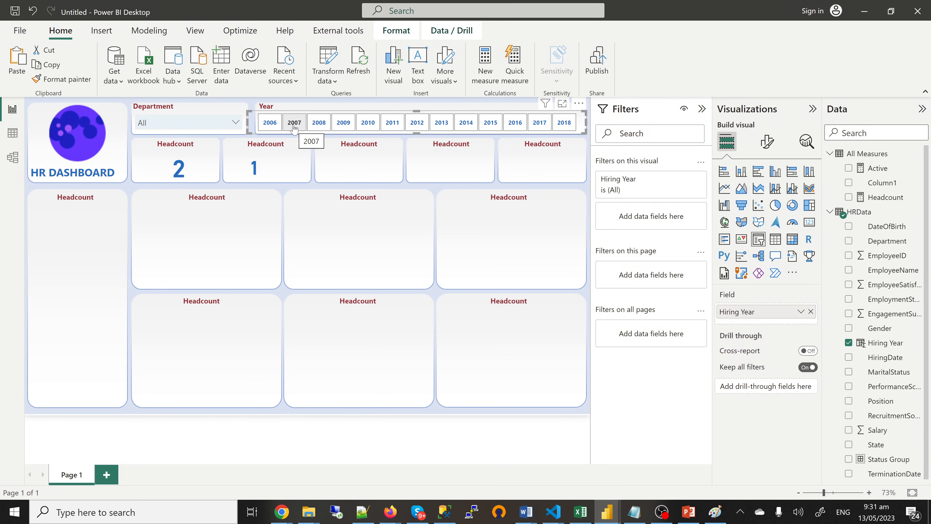
pyautogui.click(294, 128)
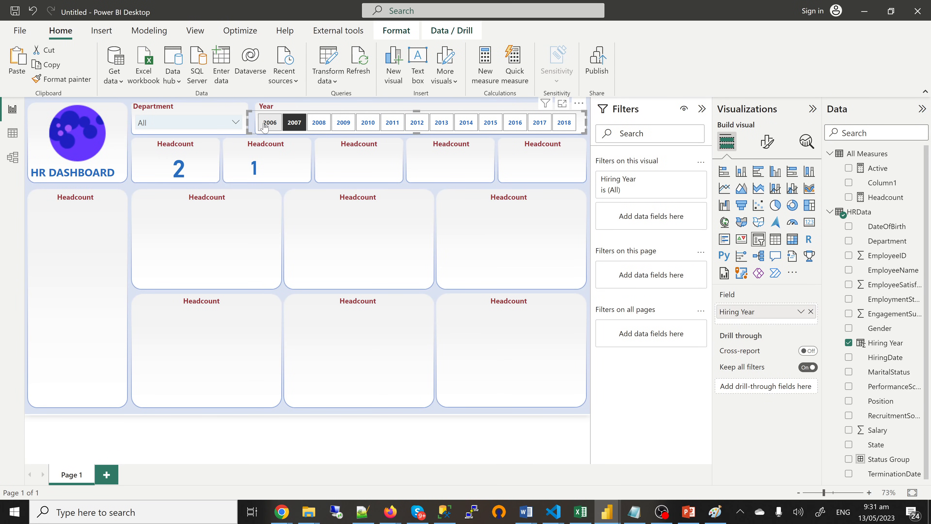
pyautogui.click(319, 125)
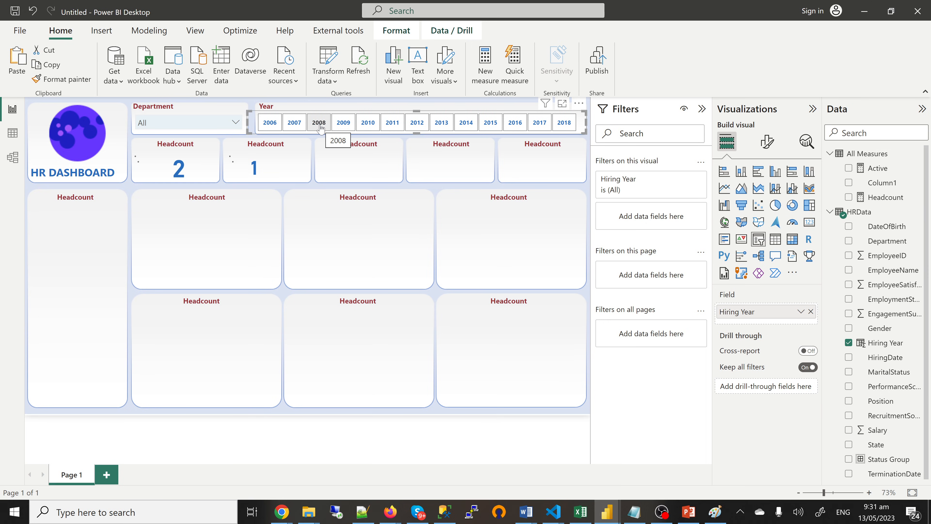
pyautogui.click(265, 127)
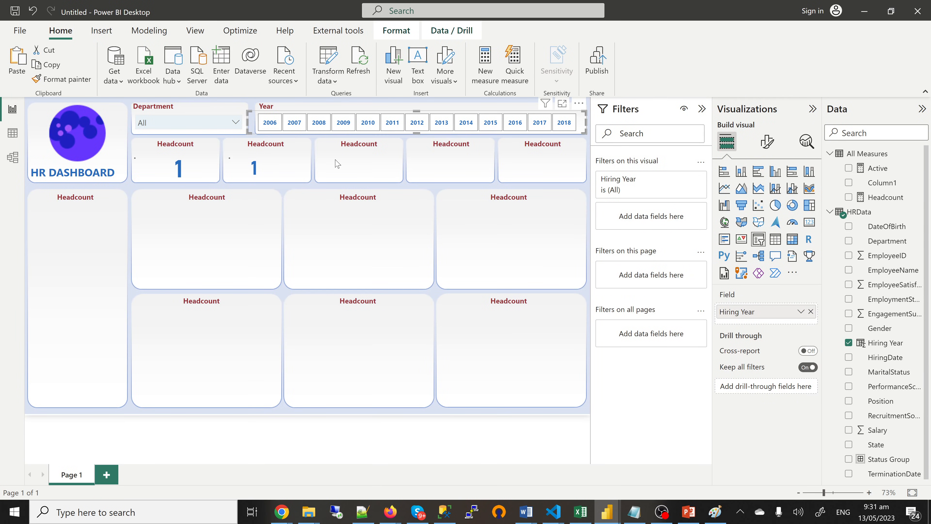
pyautogui.click(333, 168)
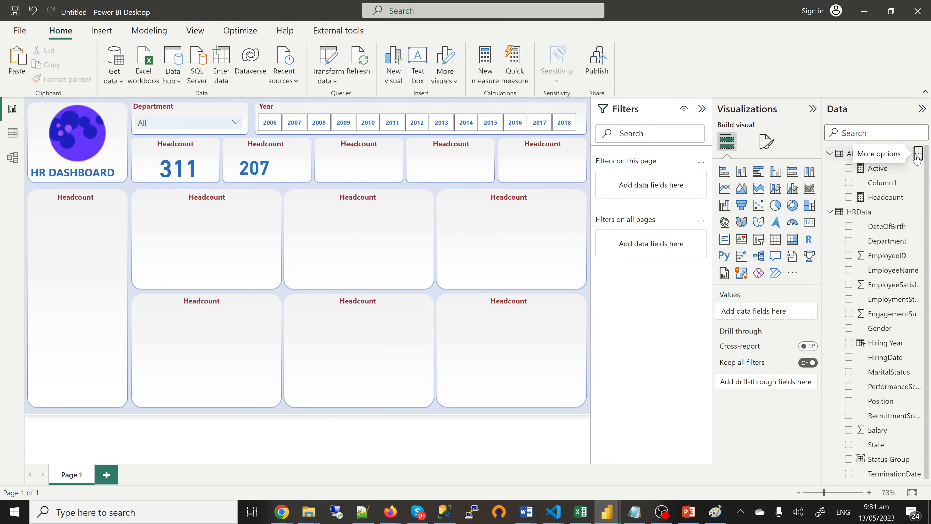
# Step: Create the measure Active % = DIVIDE([Active], [Headcount], 0) in All Measures
pyautogui.click(918, 155)
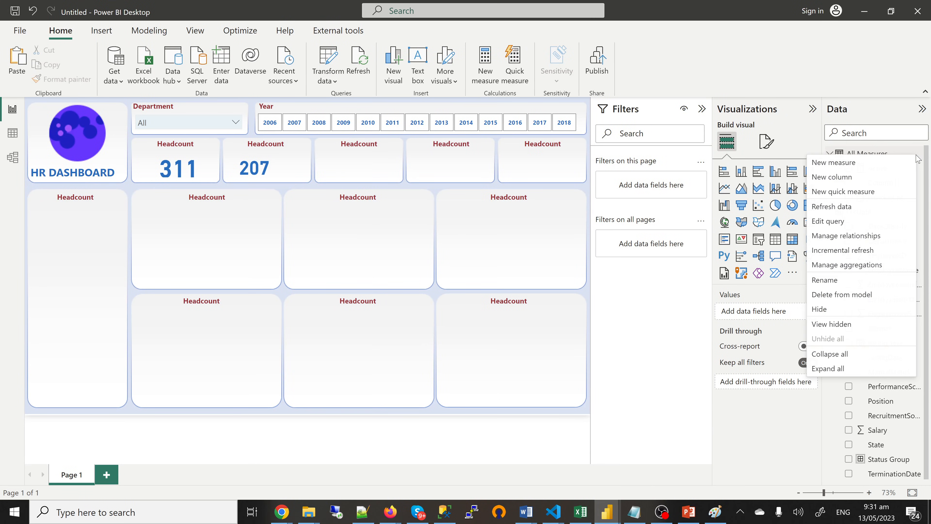
pyautogui.click(849, 164)
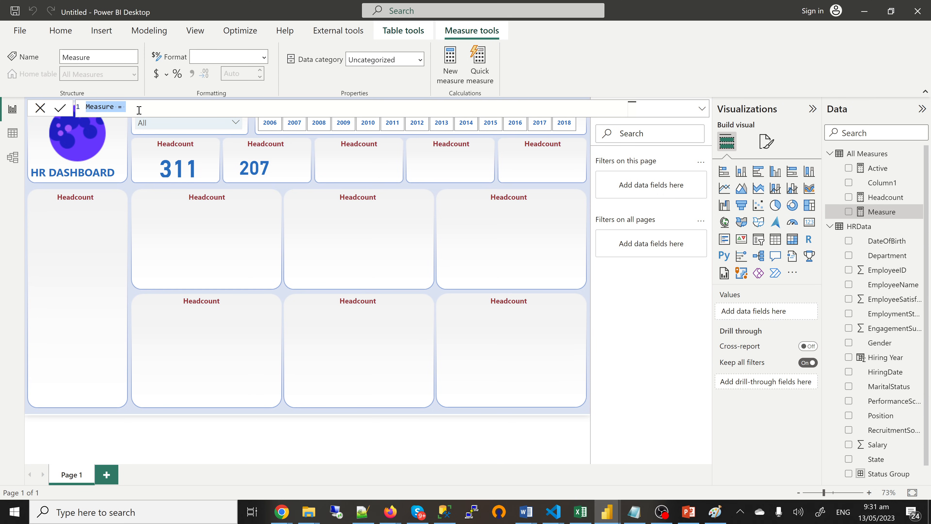
pyautogui.write('Active % = di')
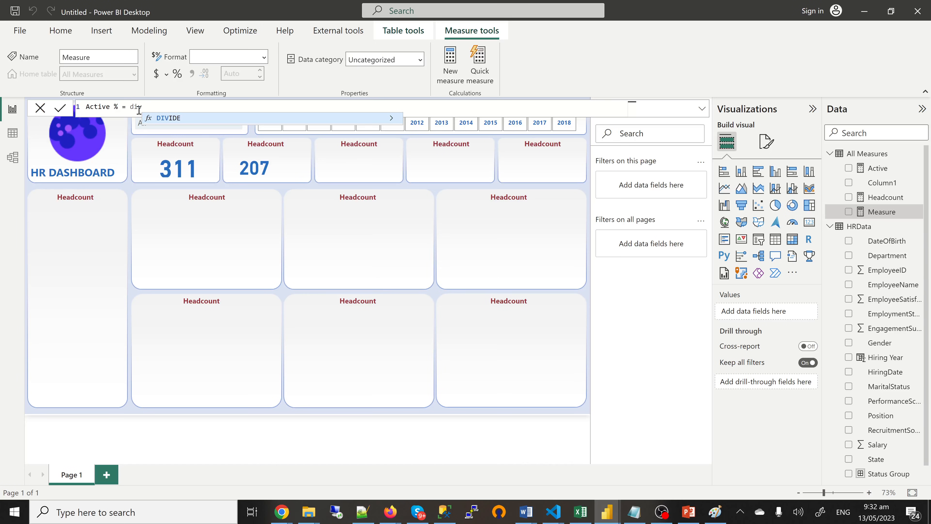
pyautogui.write('v')
pyautogui.press('Tab')
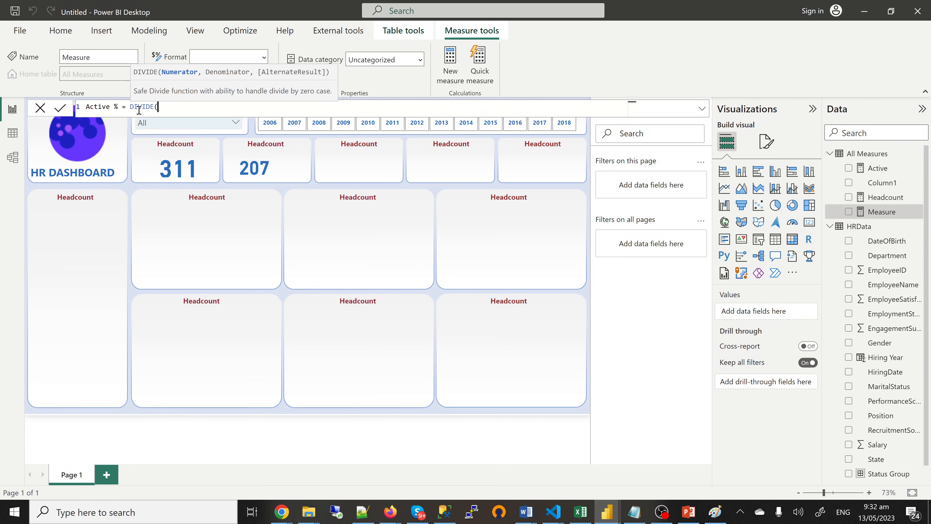
pyautogui.write('ac')
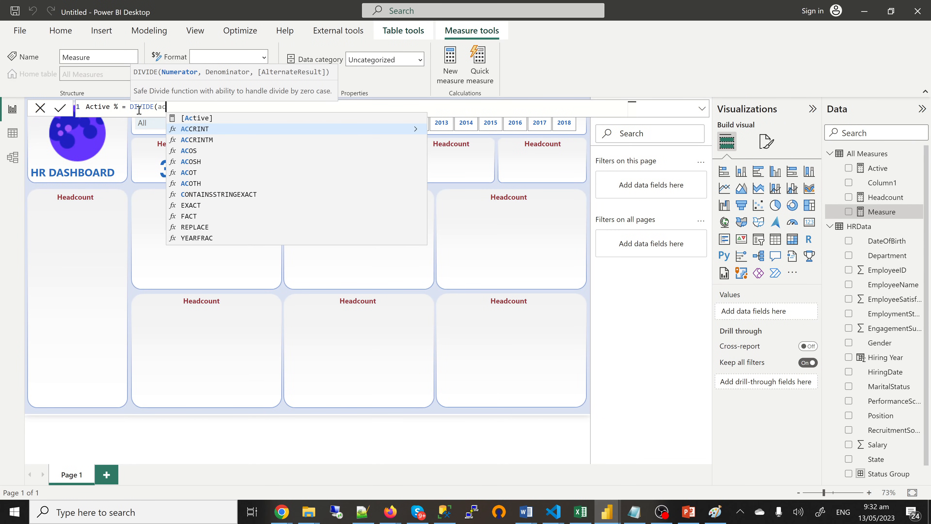
pyautogui.click(191, 117)
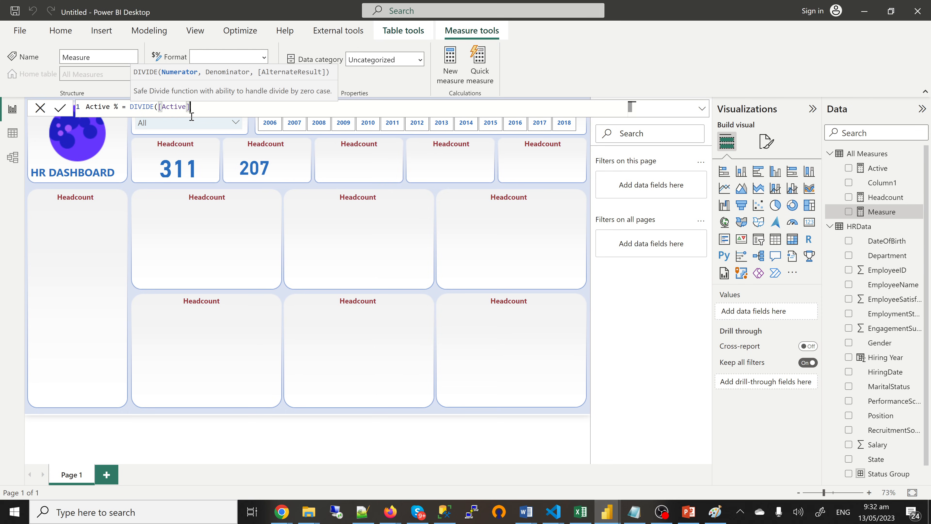
pyautogui.write(', hea')
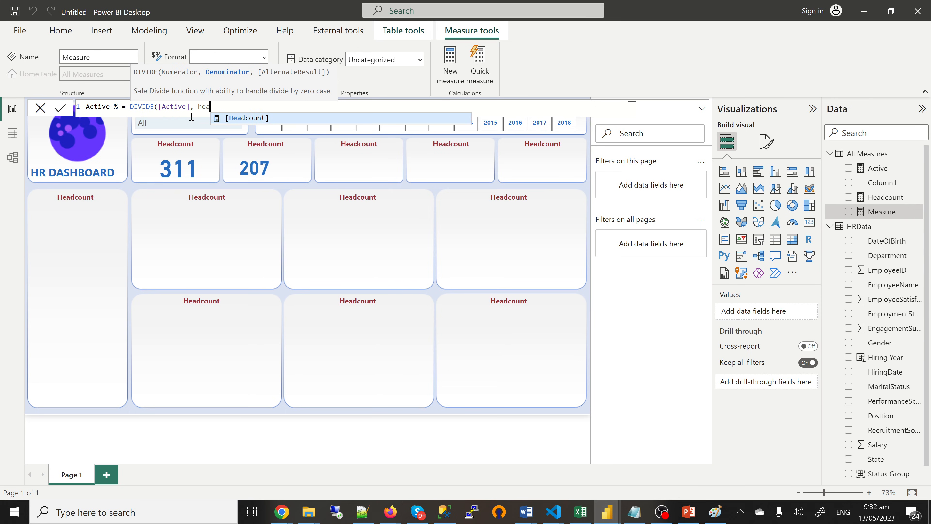
pyautogui.press('Tab')
pyautogui.write(', ')
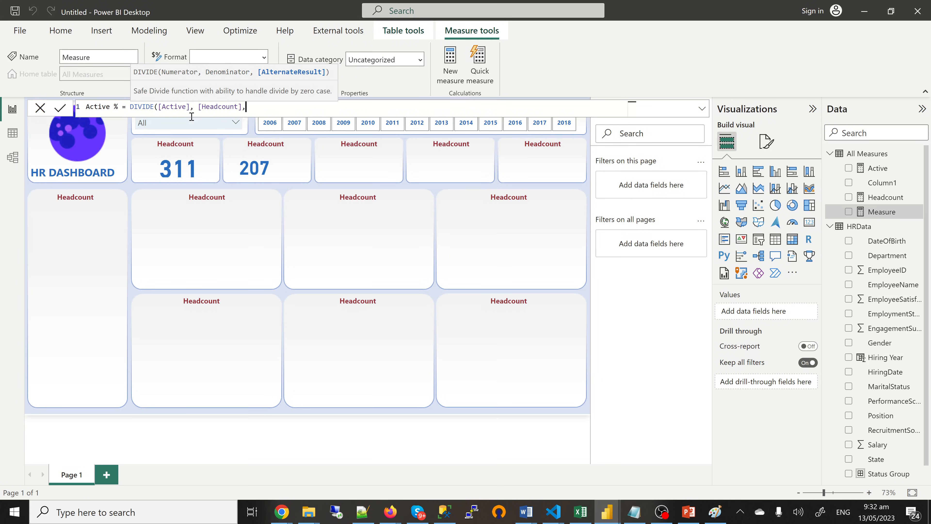
pyautogui.write('0)')
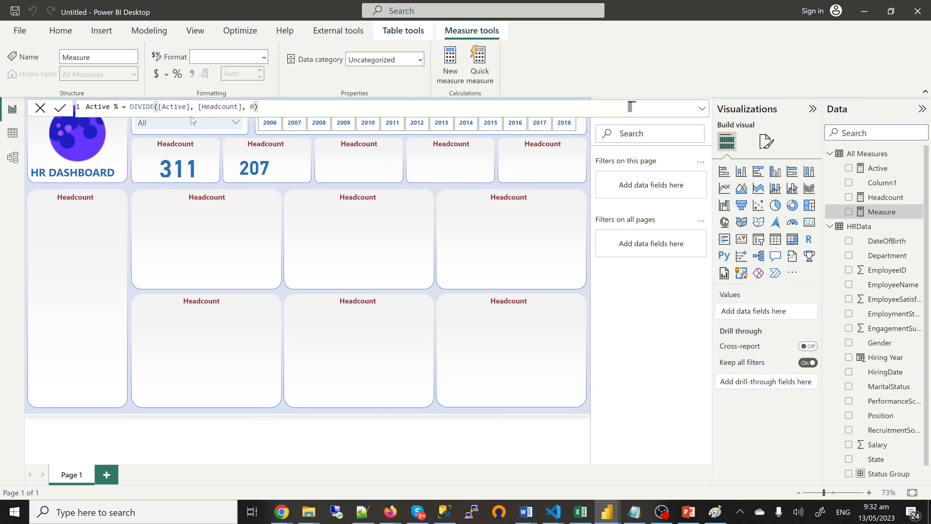
pyautogui.press('Return')
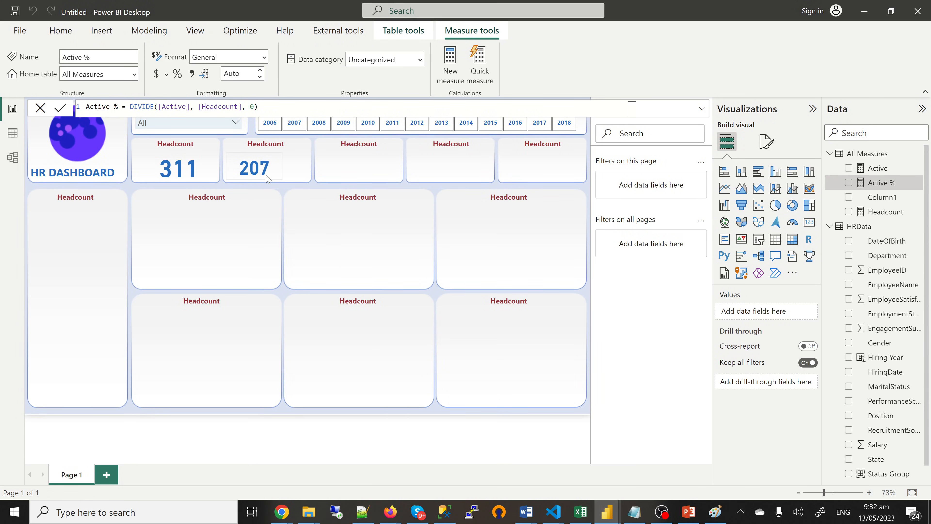
pyautogui.click(268, 178)
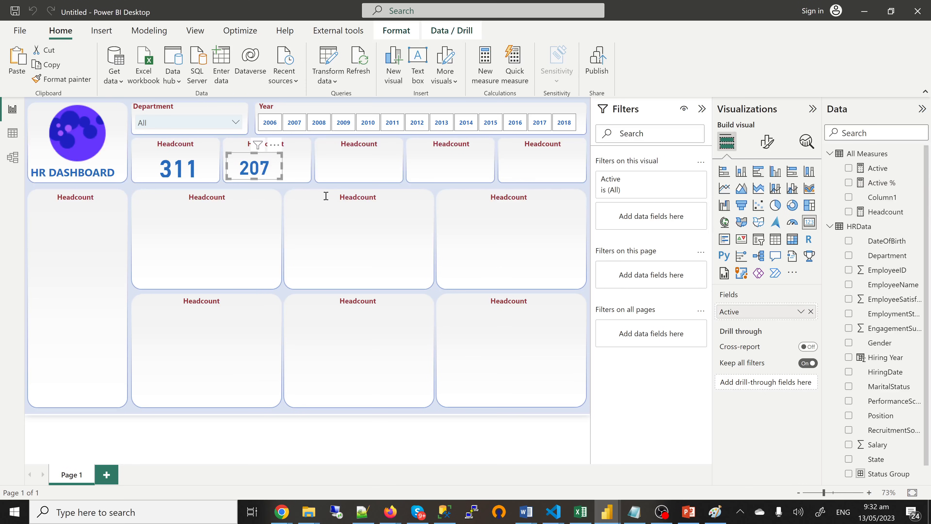
# Step: Place a duplicate of the 207 card to the right of the original
pyautogui.click(327, 249)
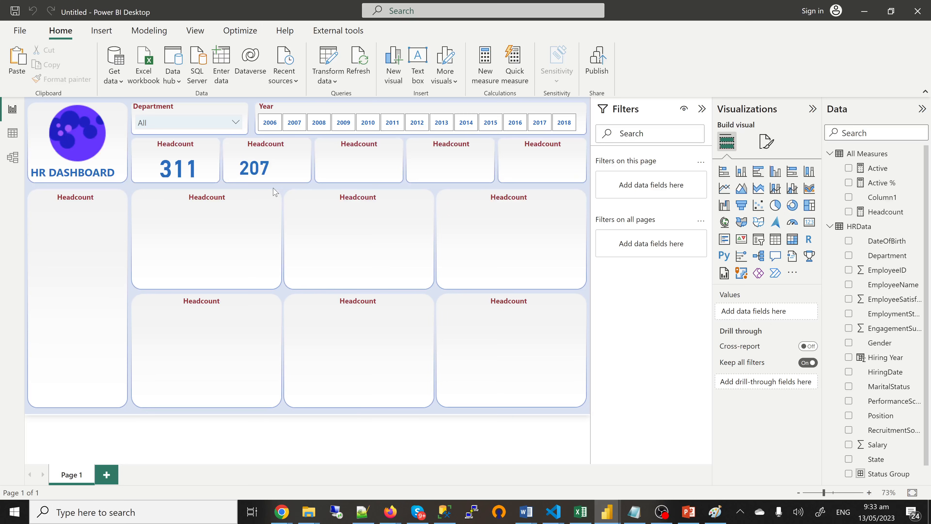
pyautogui.click(269, 182)
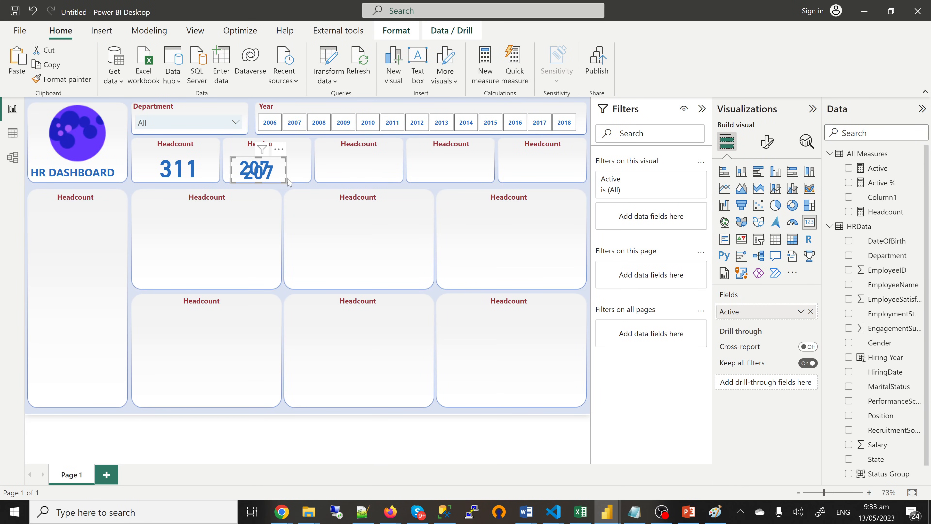
pyautogui.moveTo(277, 179); pyautogui.dragTo(311, 172)
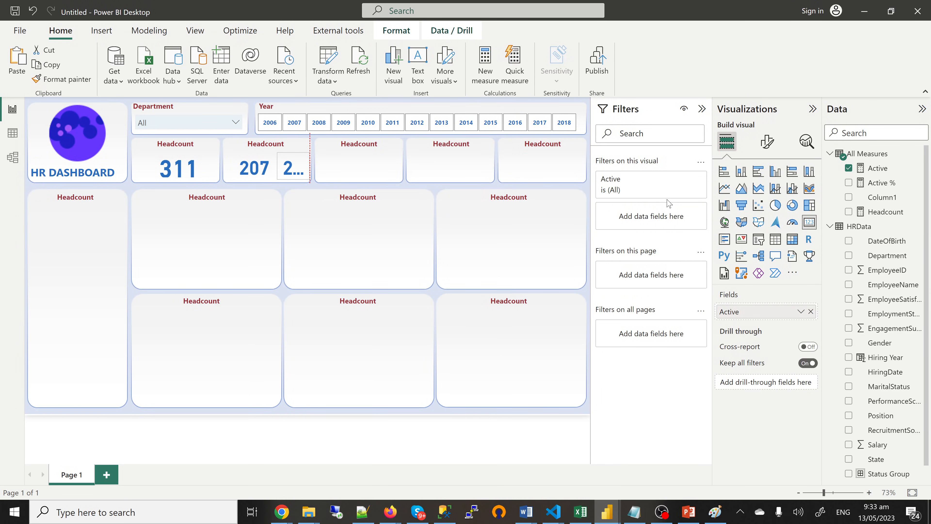
# Step: Set the duplicate card's callout value font size to 15
pyautogui.click(767, 144)
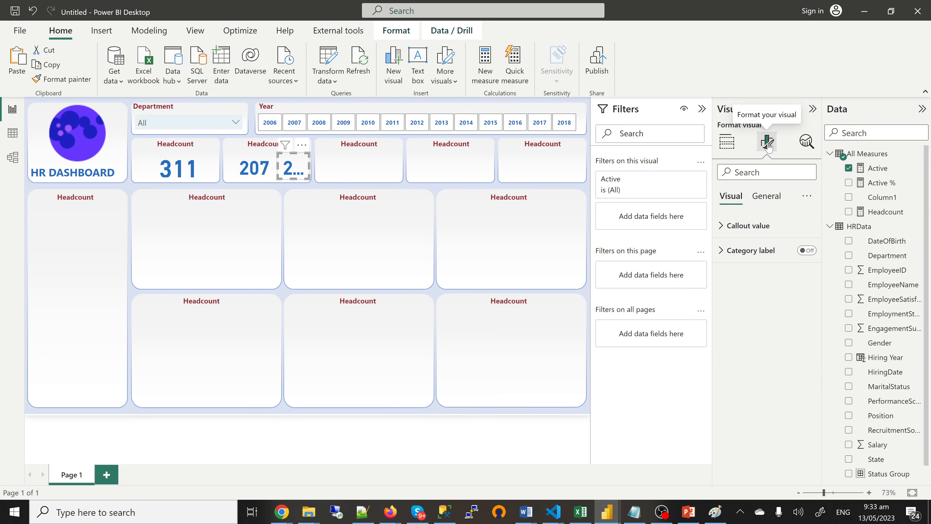
pyautogui.click(729, 236)
pyautogui.moveTo(795, 268); pyautogui.dragTo(782, 269)
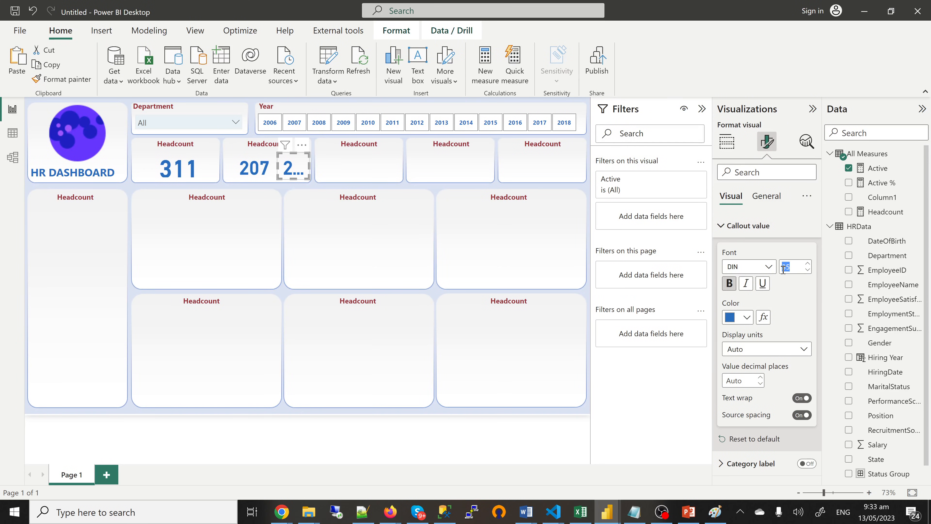
pyautogui.write('20')
pyautogui.moveTo(793, 267); pyautogui.dragTo(782, 268)
pyautogui.write('15')
pyautogui.press('Escape')
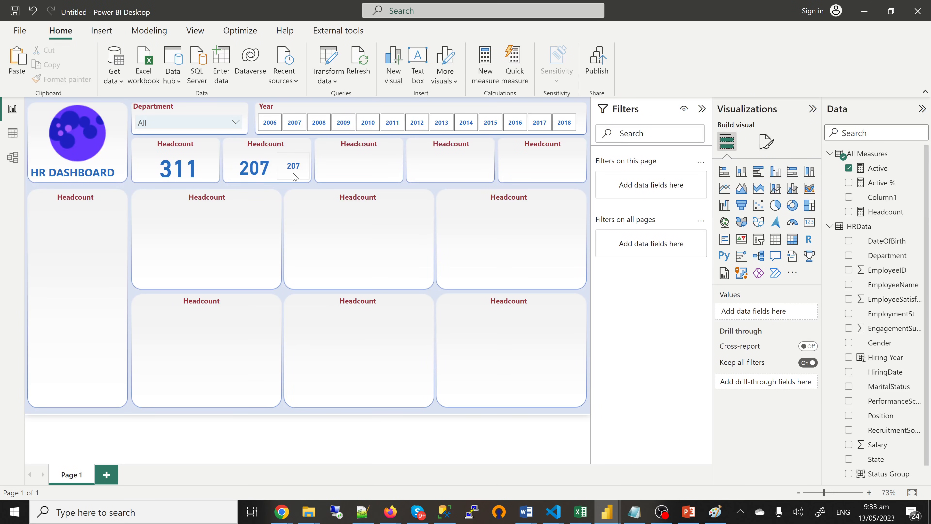
# Step: Replace Active with Active % on the small card
pyautogui.click(295, 178)
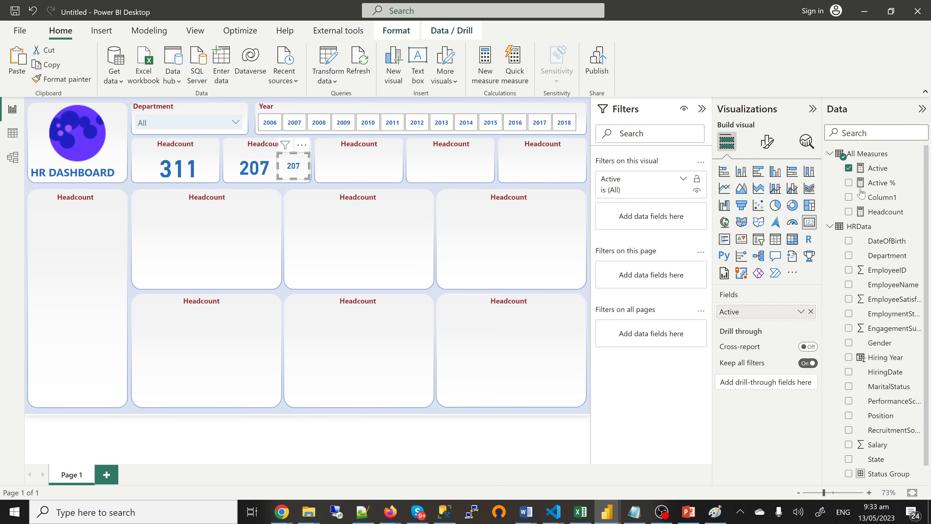
pyautogui.click(849, 169)
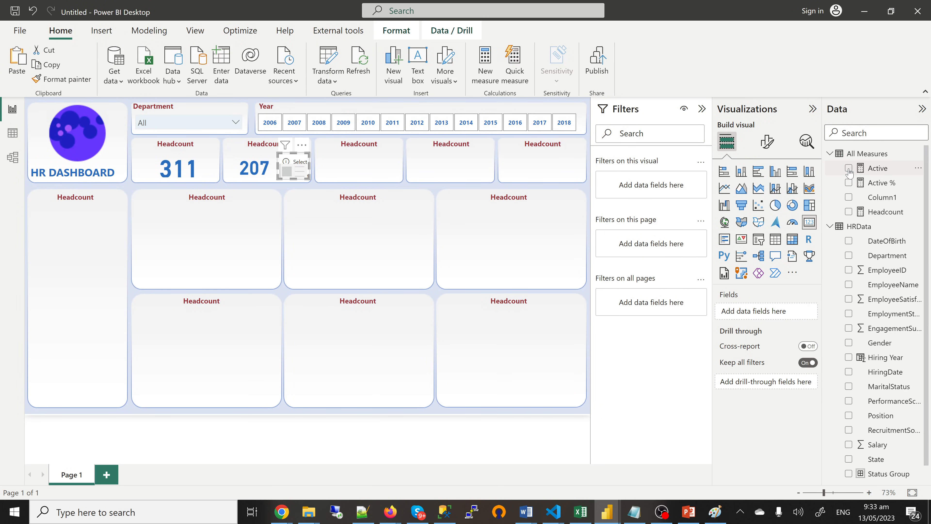
pyautogui.click(848, 182)
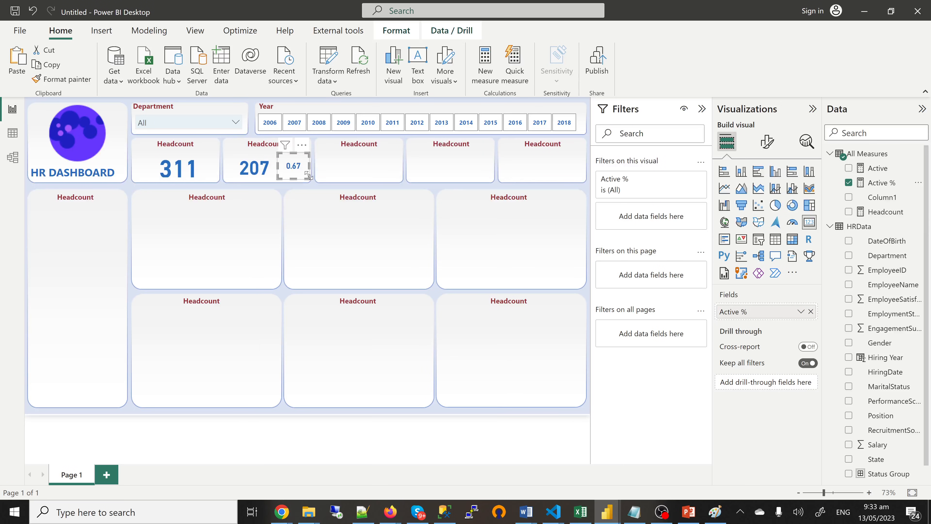
# Step: Format Active % as a percentage with 0 decimal places, showing 67%
pyautogui.click(887, 183)
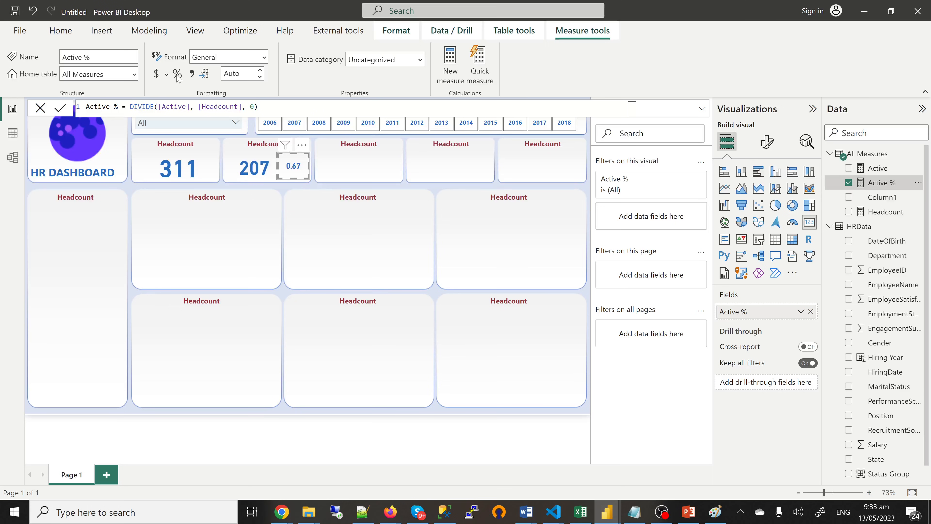
pyautogui.click(178, 75)
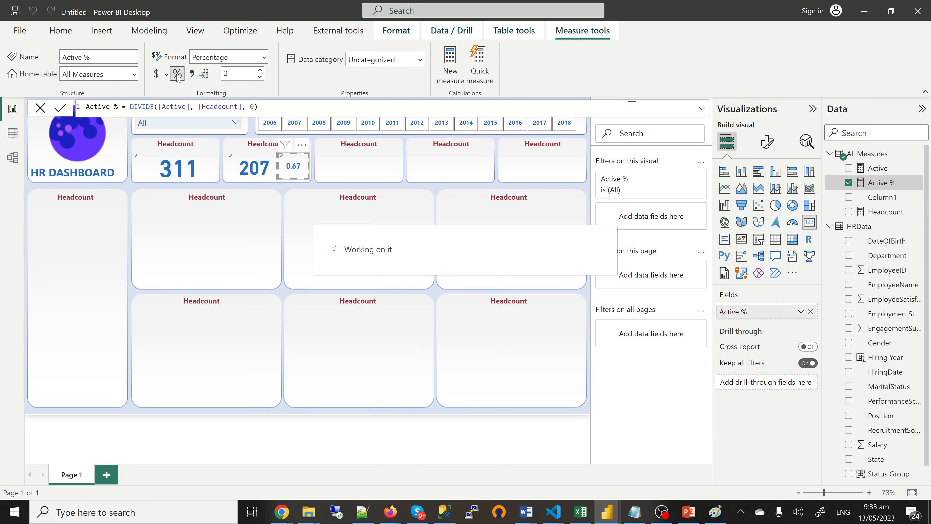
pyautogui.click(260, 77)
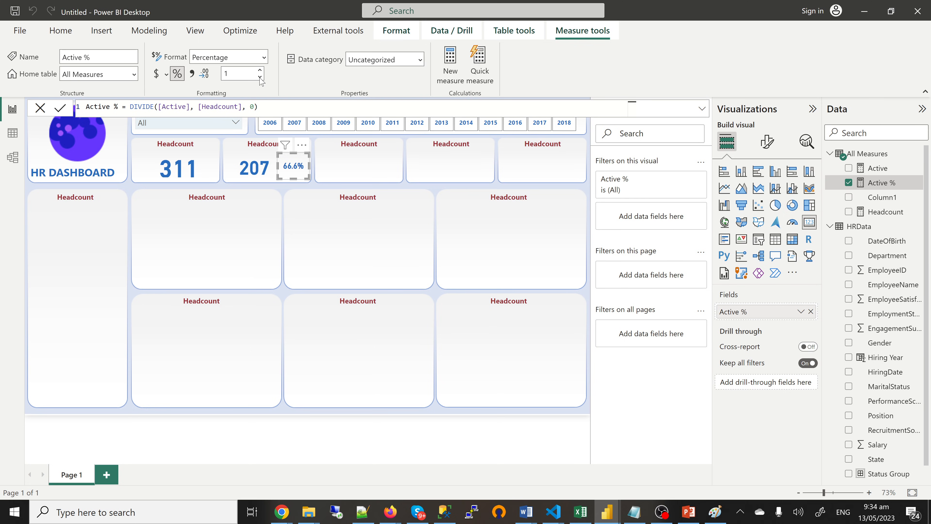
pyautogui.click(260, 78)
pyautogui.click(260, 77)
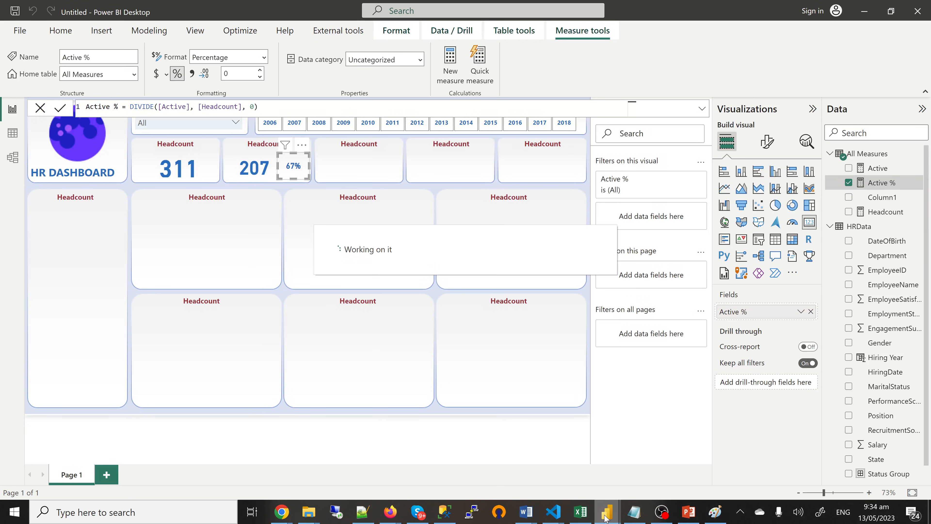
pyautogui.moveTo(605, 517)
pyautogui.click(537, 473)
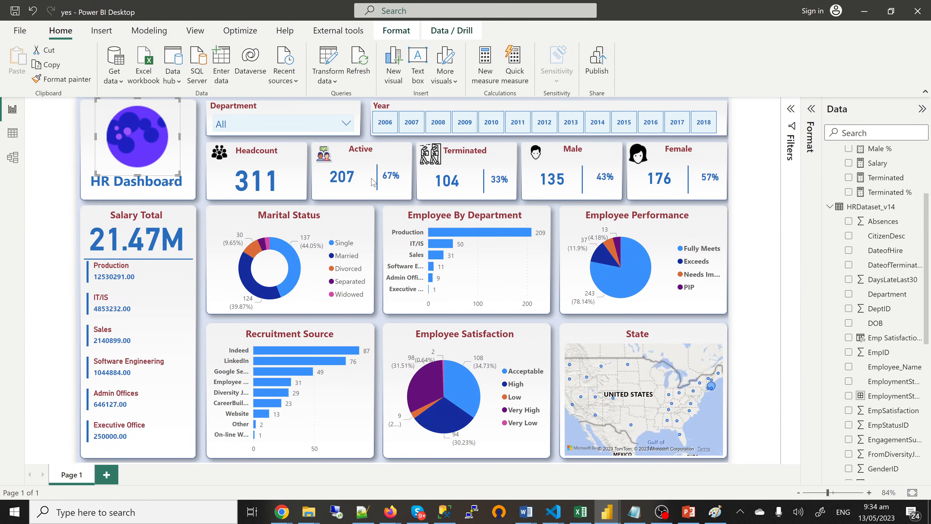
pyautogui.moveTo(607, 513)
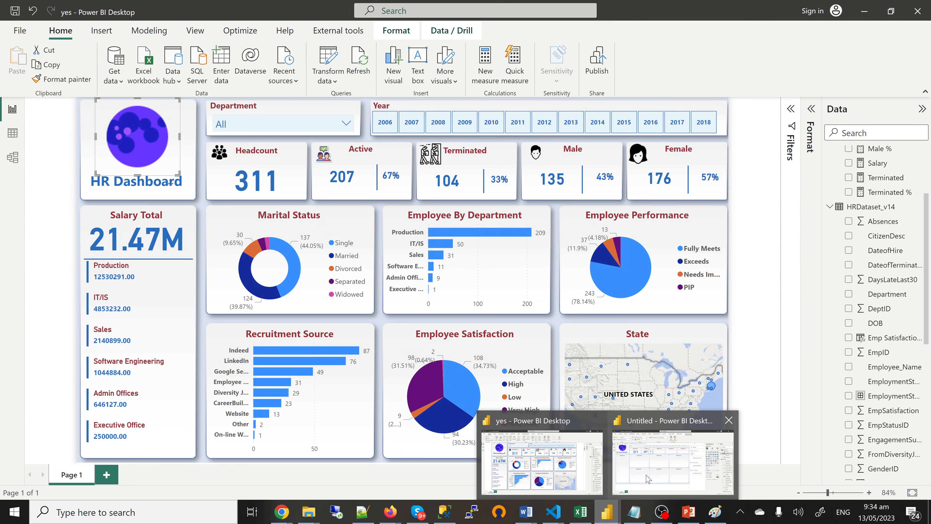
pyautogui.click(646, 479)
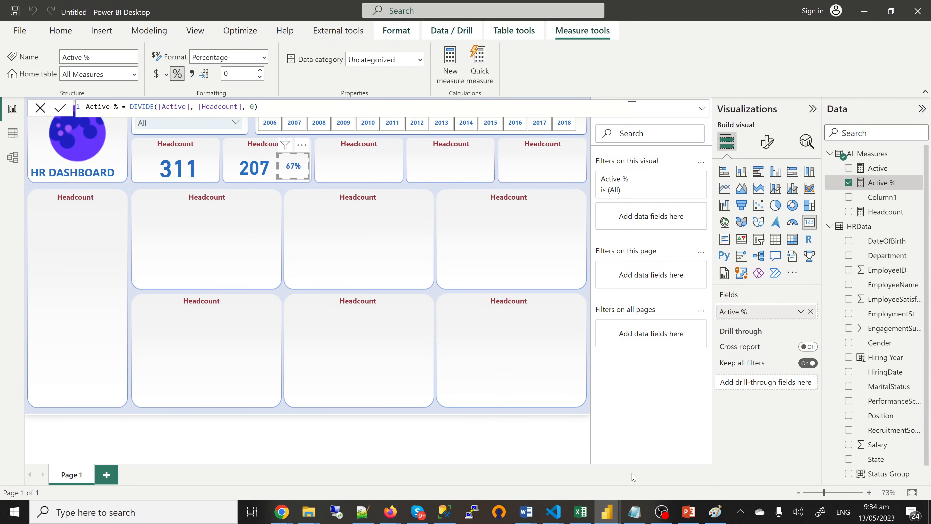
pyautogui.click(311, 225)
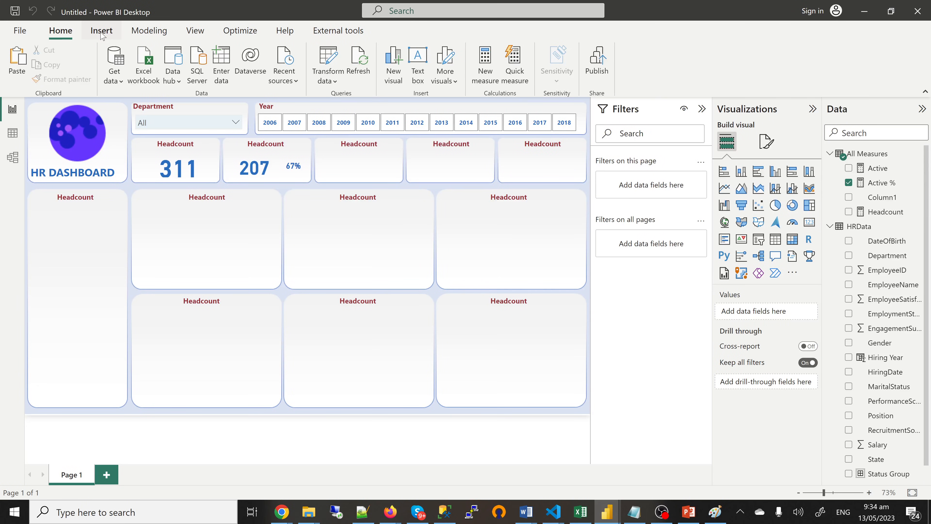
# Step: Insert a line shape rotated to 270° and narrow it between the 207 and 67% cards
pyautogui.click(102, 33)
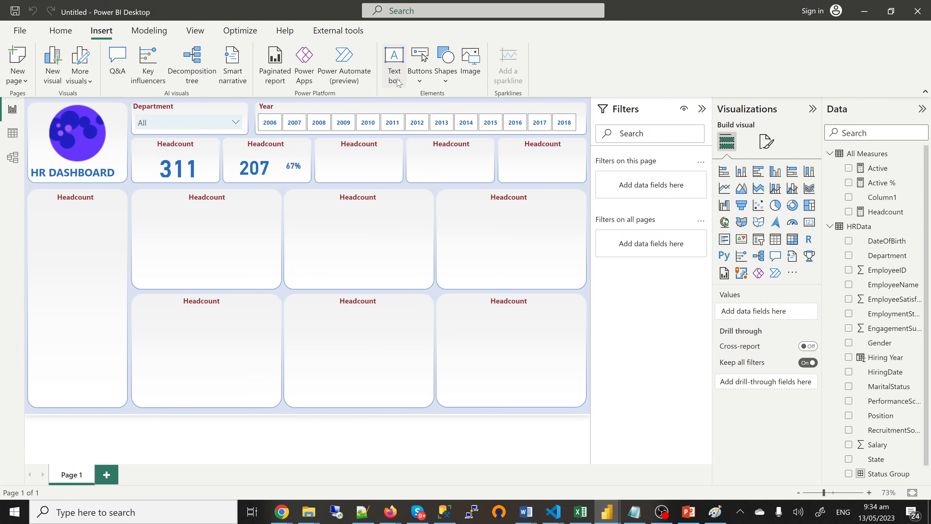
pyautogui.click(446, 78)
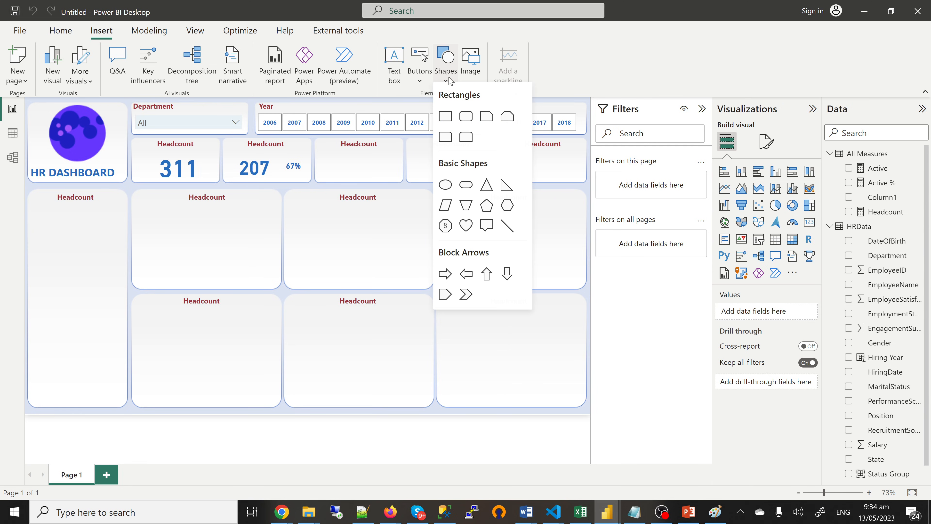
pyautogui.click(507, 234)
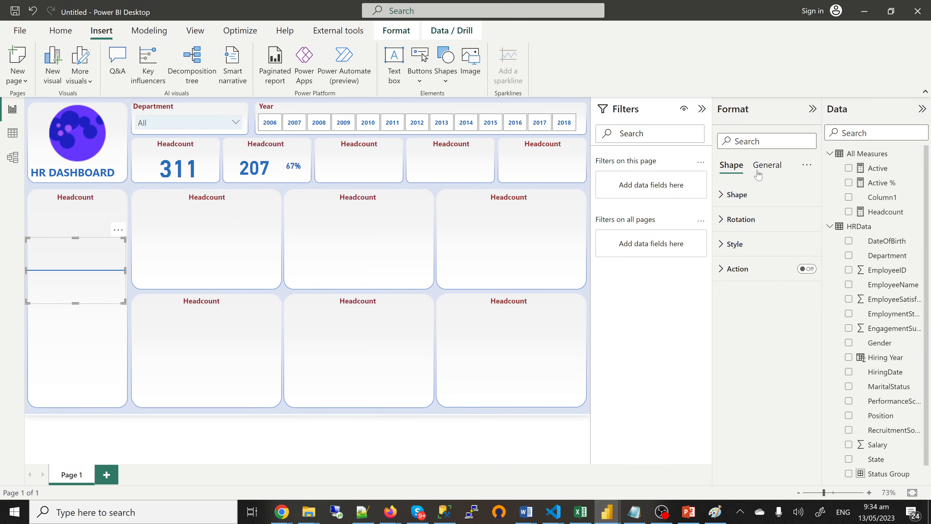
pyautogui.click(740, 220)
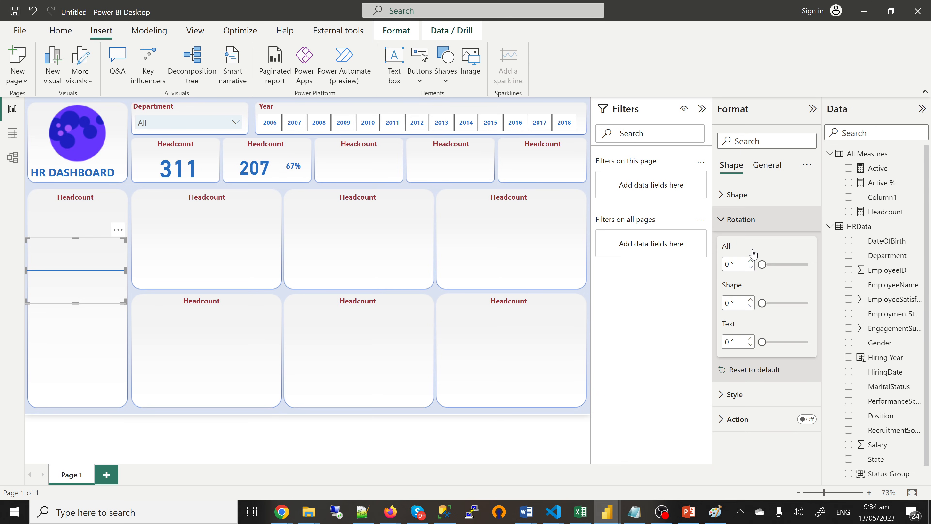
pyautogui.click(782, 266)
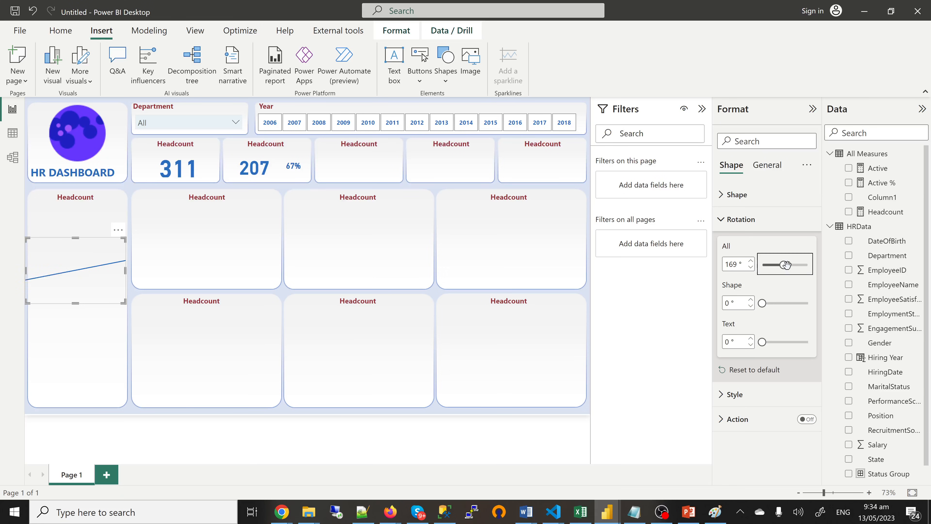
pyautogui.moveTo(739, 265); pyautogui.dragTo(712, 266)
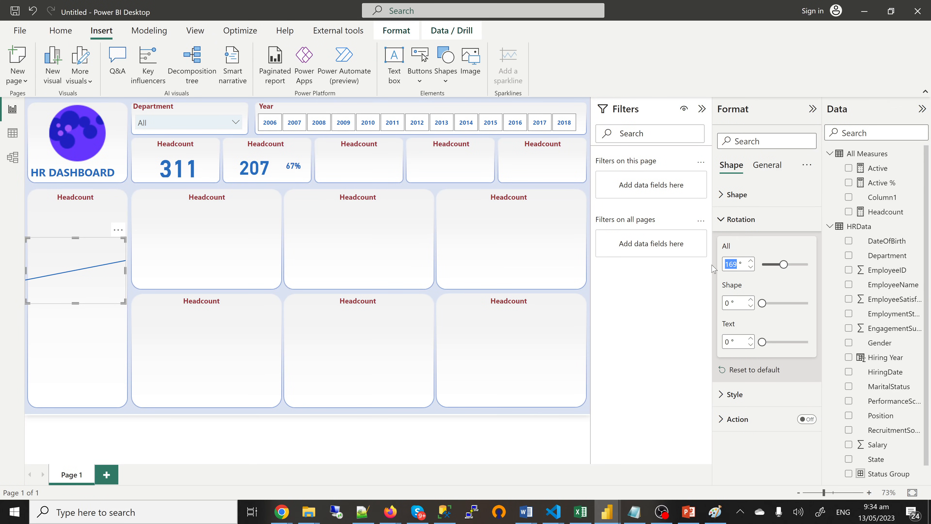
pyautogui.write('270')
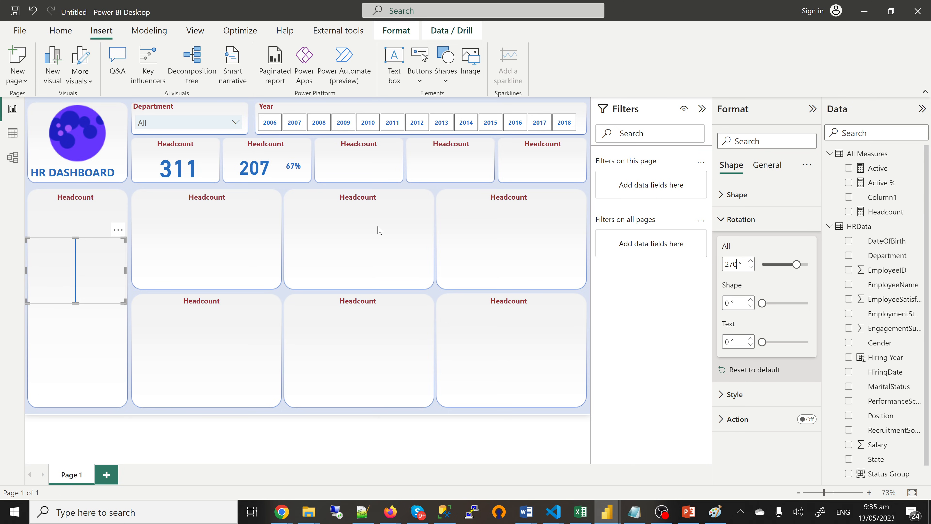
pyautogui.moveTo(125, 278); pyautogui.dragTo(298, 174)
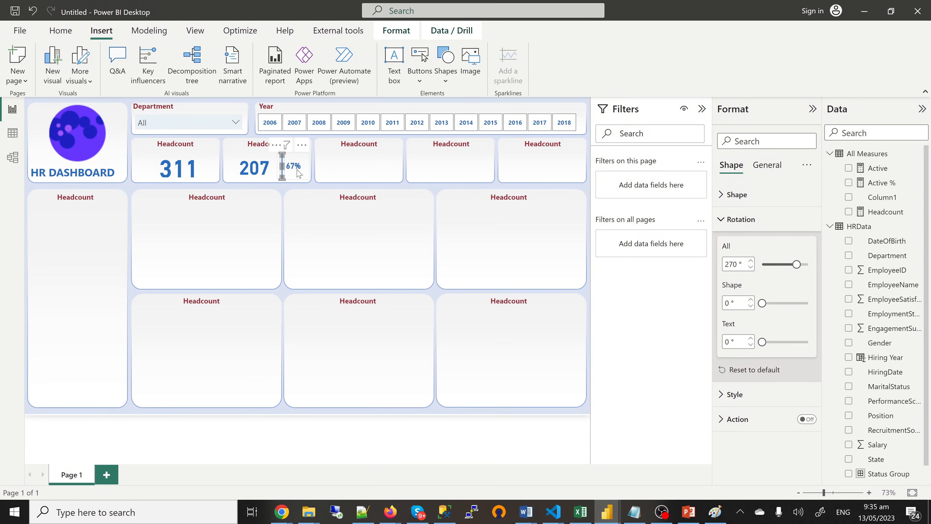
# Step: Nudge the 67% card right, then start editing the Active tile's Headcount title
pyautogui.click(299, 173)
pyautogui.press('Right')
pyautogui.press('Right')
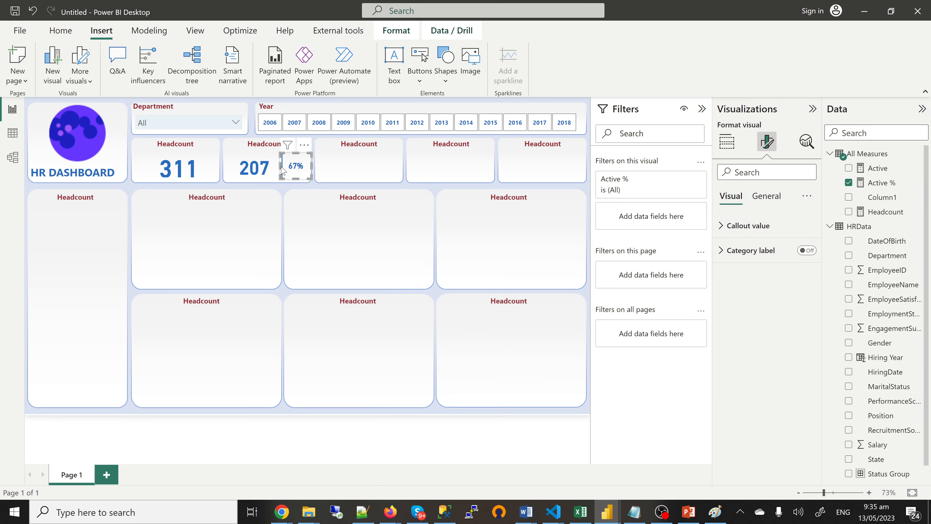
pyautogui.moveTo(283, 166); pyautogui.dragTo(286, 170)
pyautogui.click(283, 178)
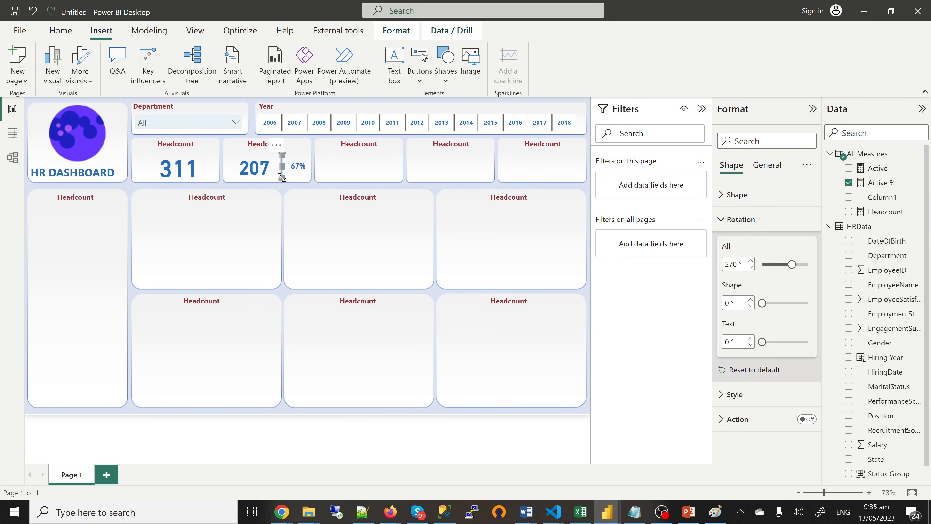
pyautogui.click(285, 194)
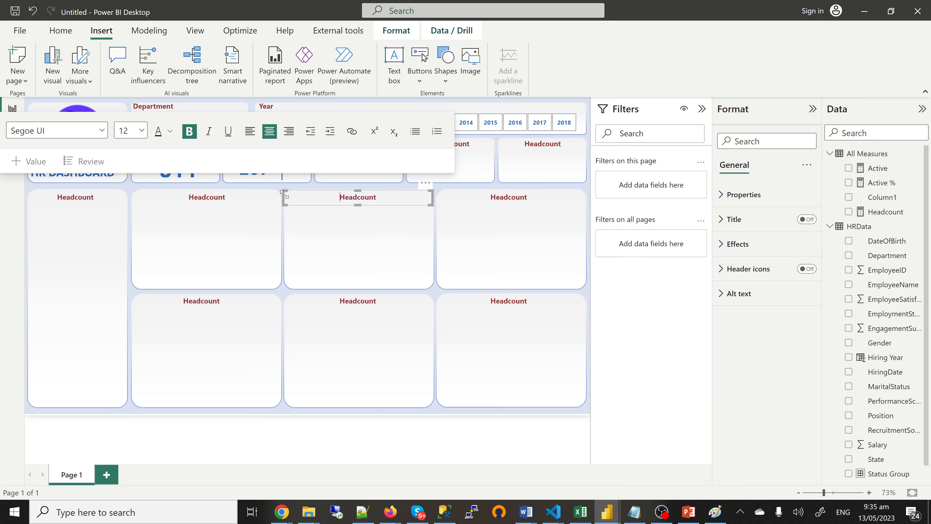
pyautogui.click(299, 258)
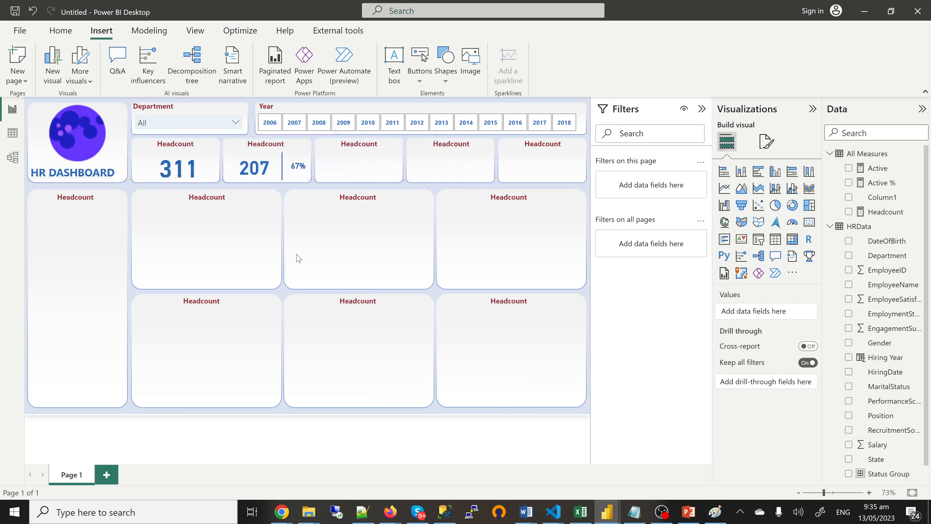
pyautogui.doubleClick(270, 144)
# Step: Retitle the top-row cards from Headcount to Active, Terminated, Male and Female
pyautogui.write('A')
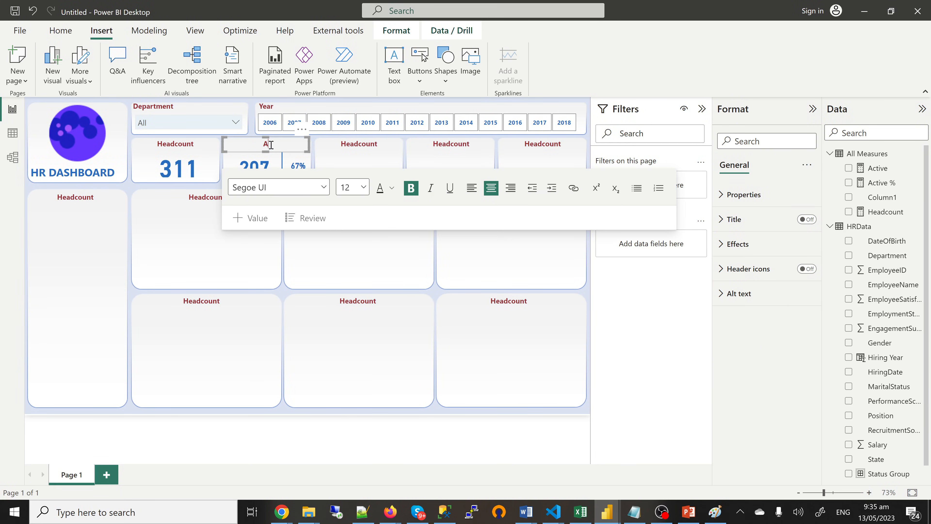
pyautogui.write('ctive')
pyautogui.doubleClick(353, 143)
pyautogui.write('Ter')
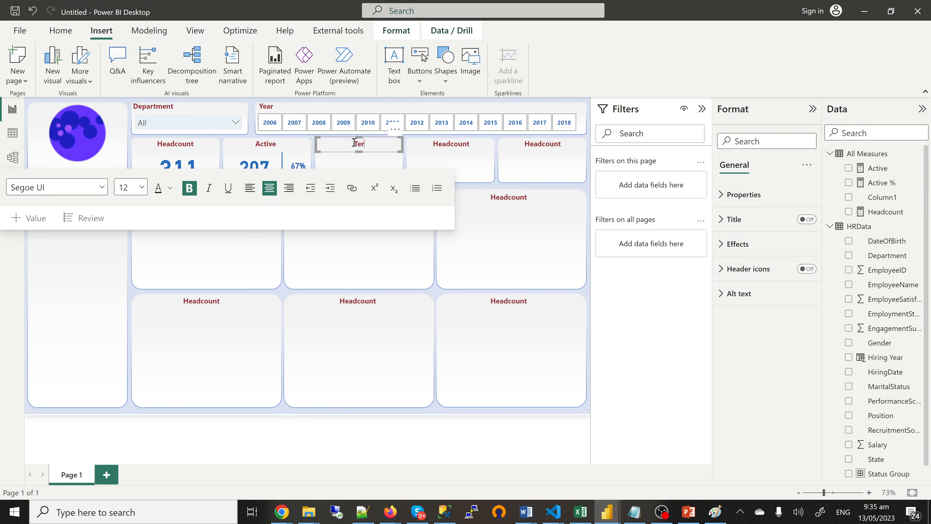
pyautogui.write('minated')
pyautogui.click(460, 144)
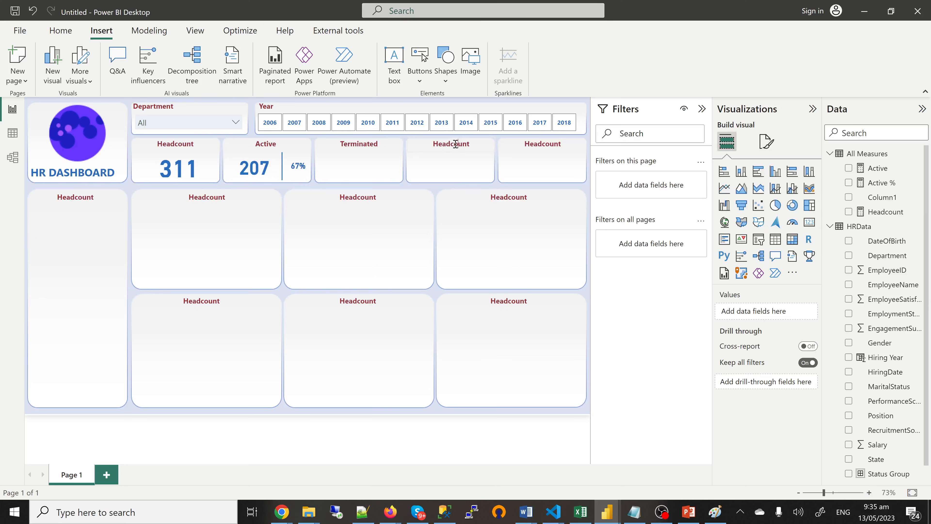
pyautogui.click(455, 144)
pyautogui.doubleClick(455, 144)
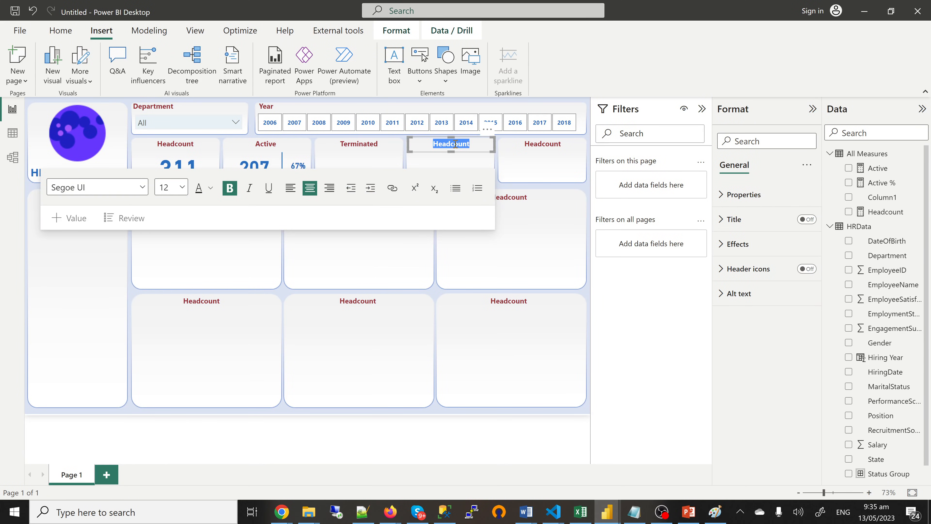
pyautogui.write('Male')
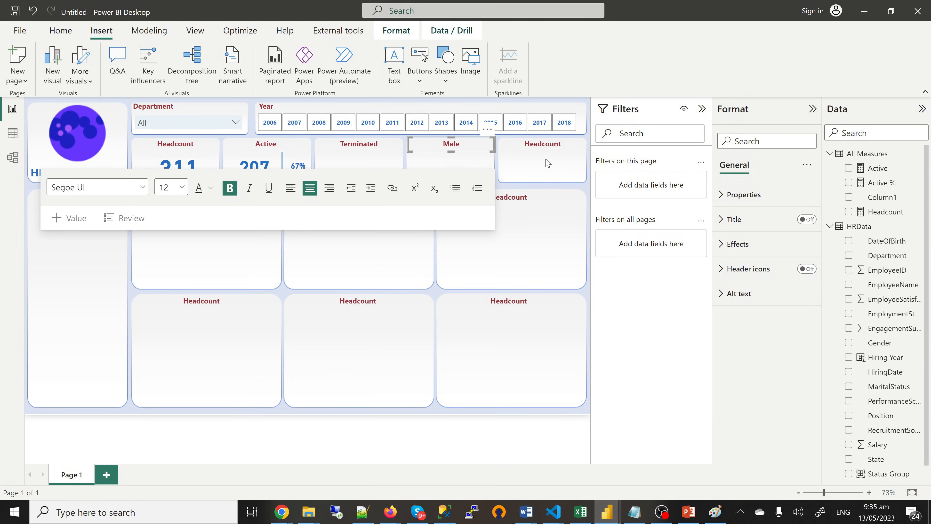
pyautogui.doubleClick(542, 144)
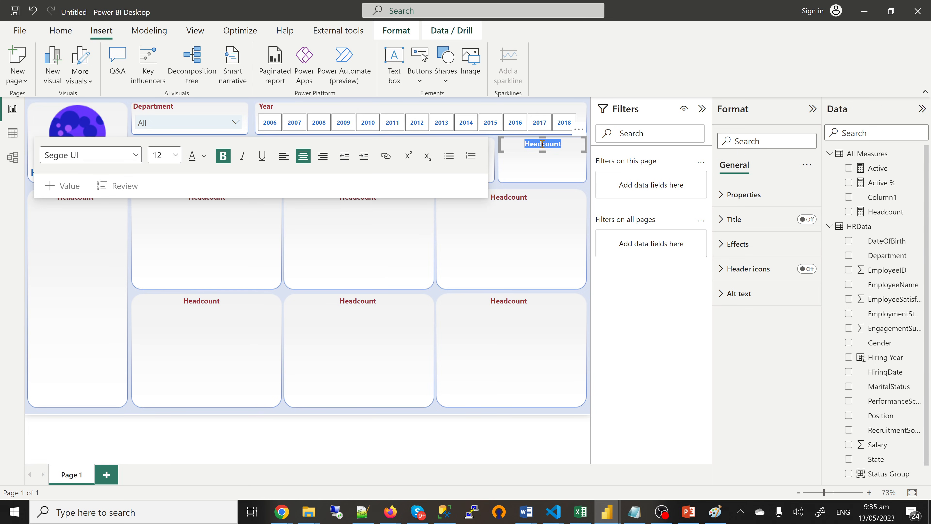
pyautogui.write('Female')
pyautogui.click(396, 219)
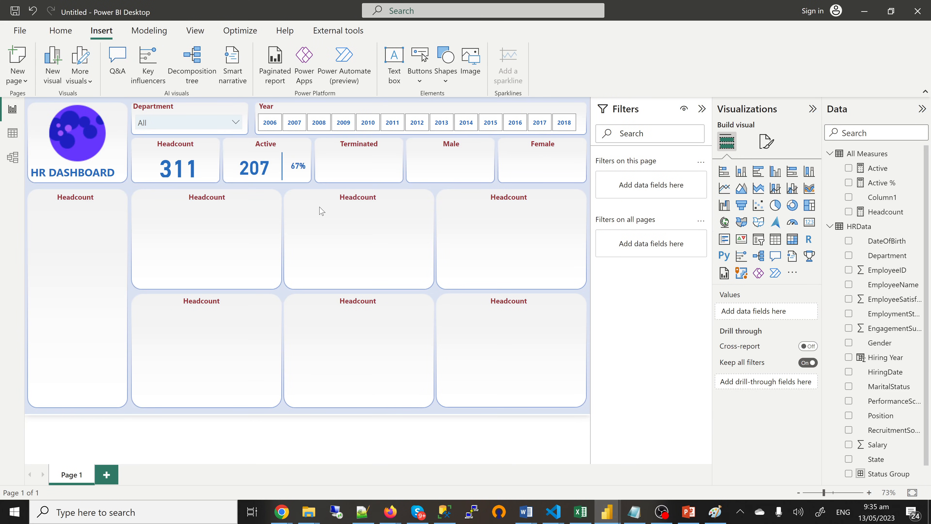
pyautogui.click(256, 176)
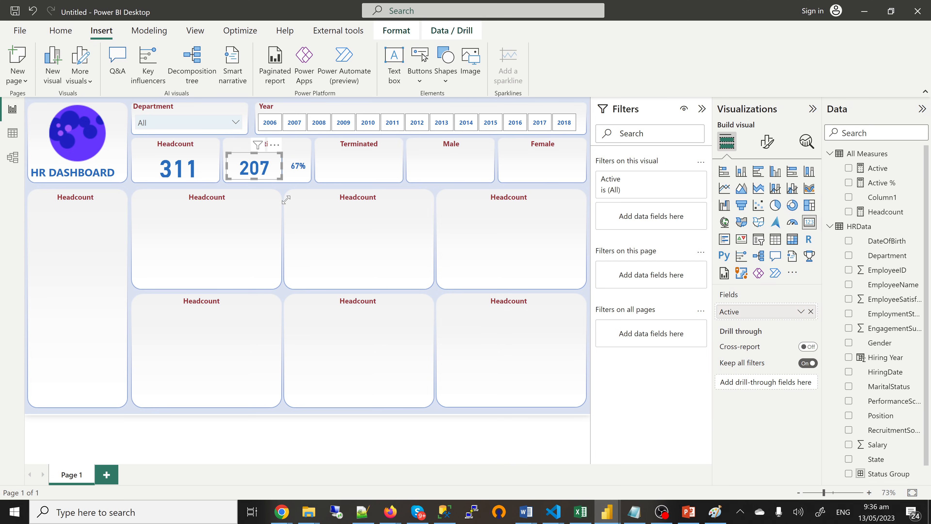
# Step: Narrow the 207 card so it sits beside the 67% figure
pyautogui.click(284, 170)
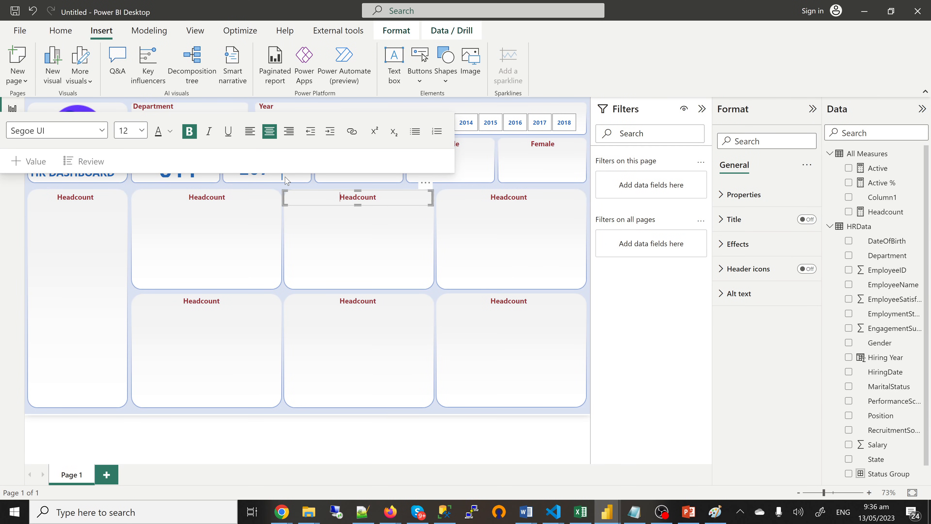
pyautogui.click(287, 185)
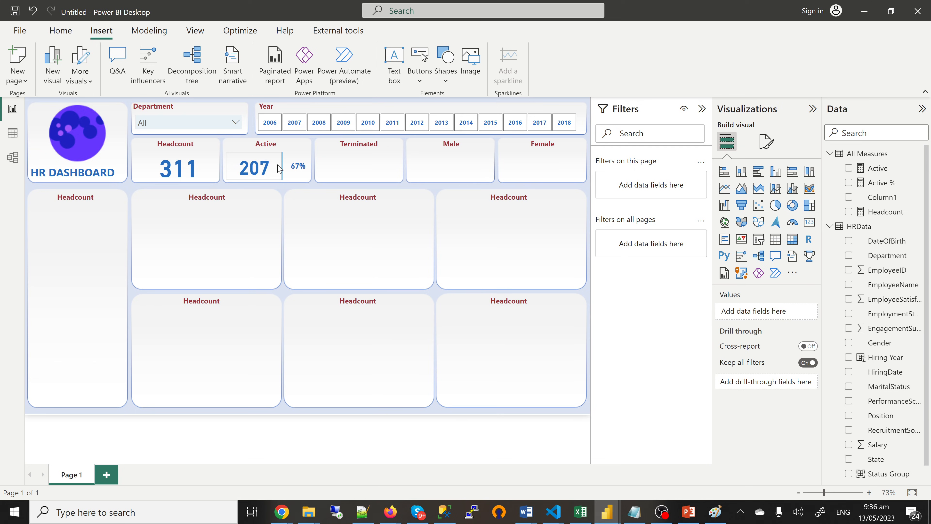
pyautogui.click(278, 166)
pyautogui.moveTo(283, 166); pyautogui.dragTo(278, 165)
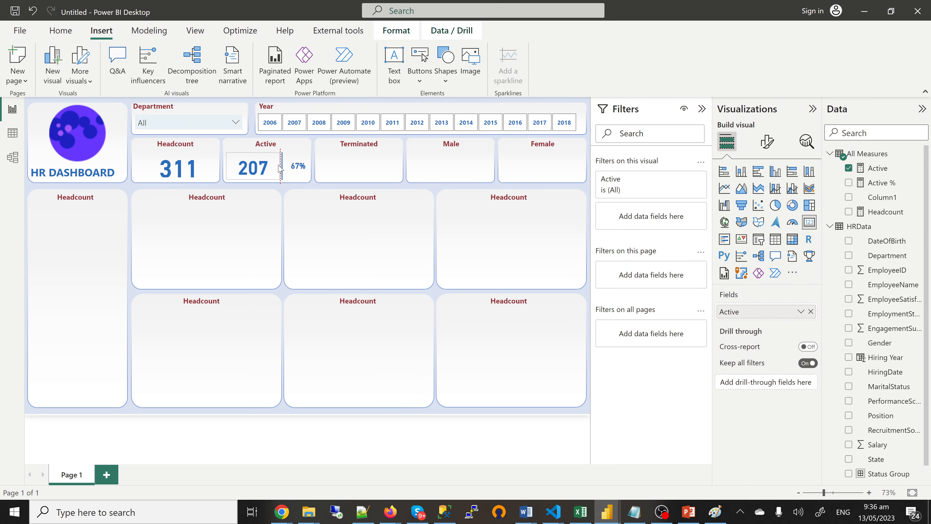
pyautogui.click(283, 179)
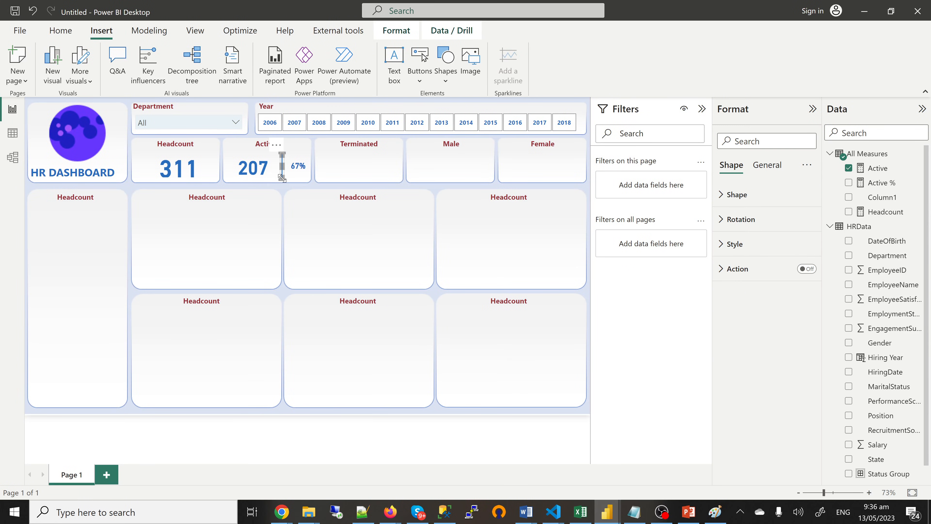
# Step: Group the 207 and 67% cards together as one item
pyautogui.click(296, 179)
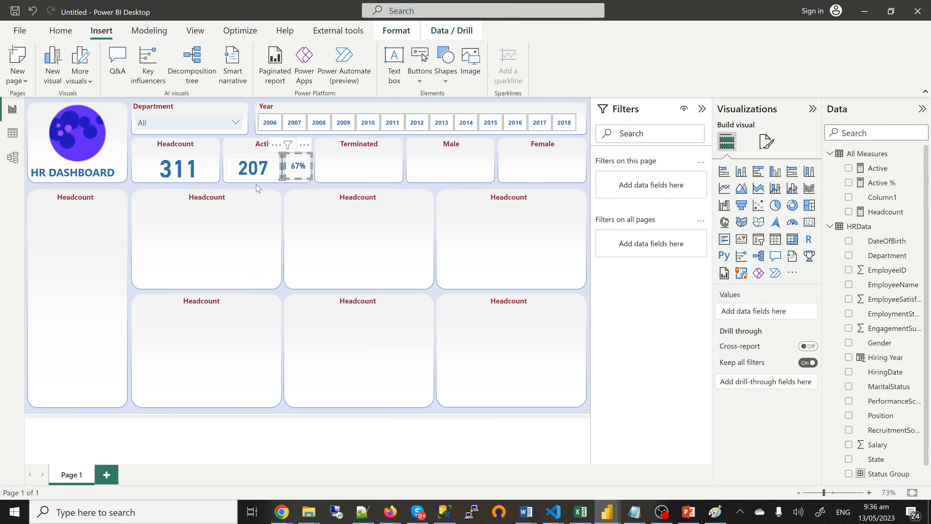
pyautogui.keyDown('ctrl'); pyautogui.click(234, 177); pyautogui.keyUp('ctrl')
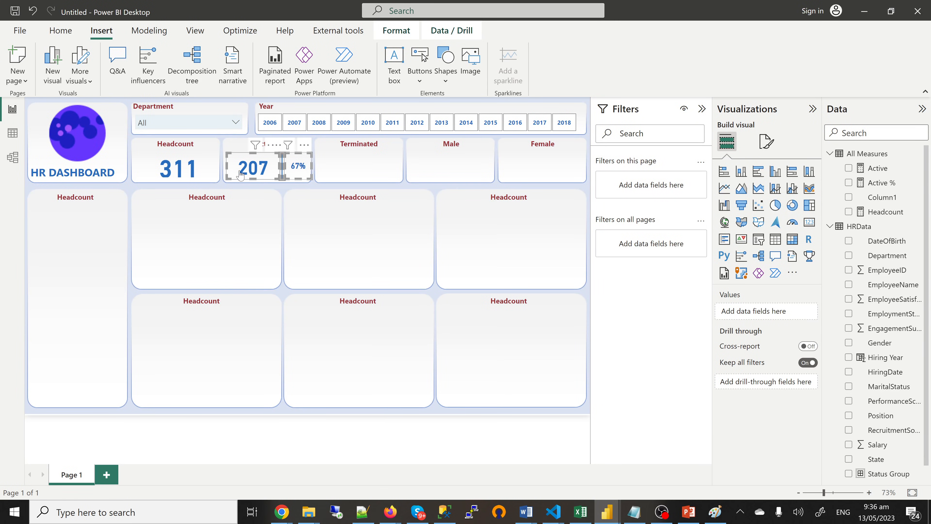
pyautogui.rightClick(241, 175)
pyautogui.moveTo(269, 180)
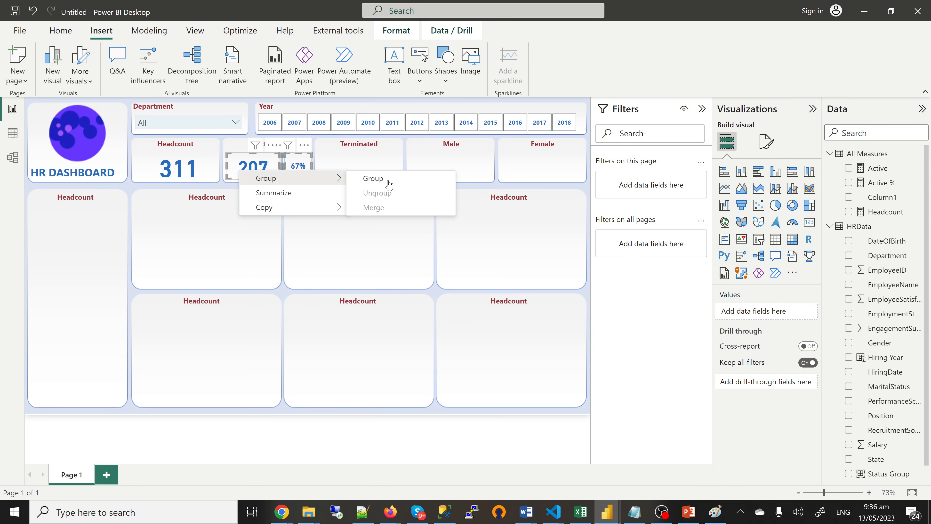
pyautogui.click(372, 179)
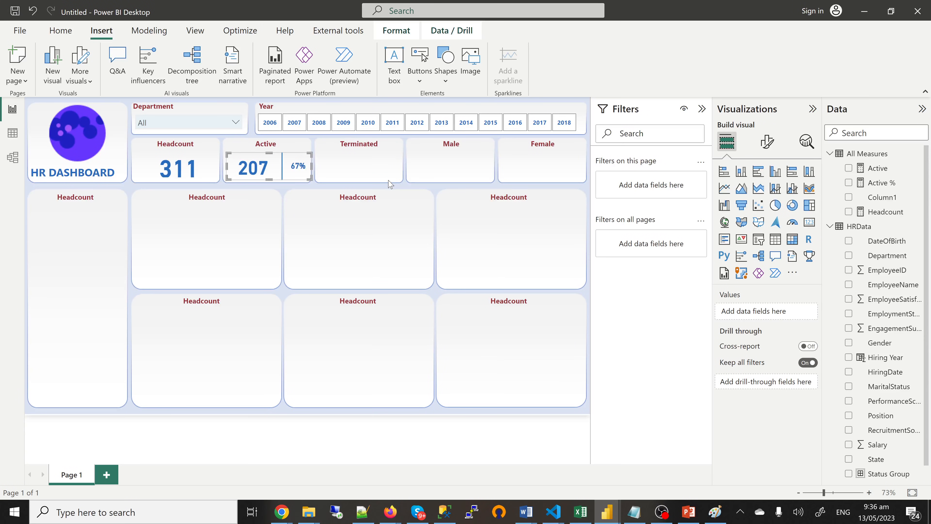
# Step: Paste a duplicate of the Active card group
pyautogui.click(275, 181)
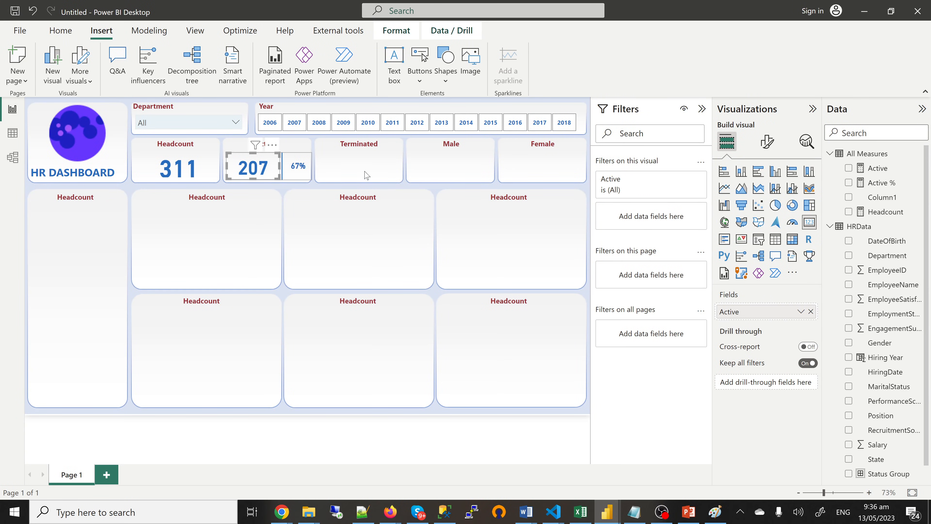
pyautogui.press('Escape')
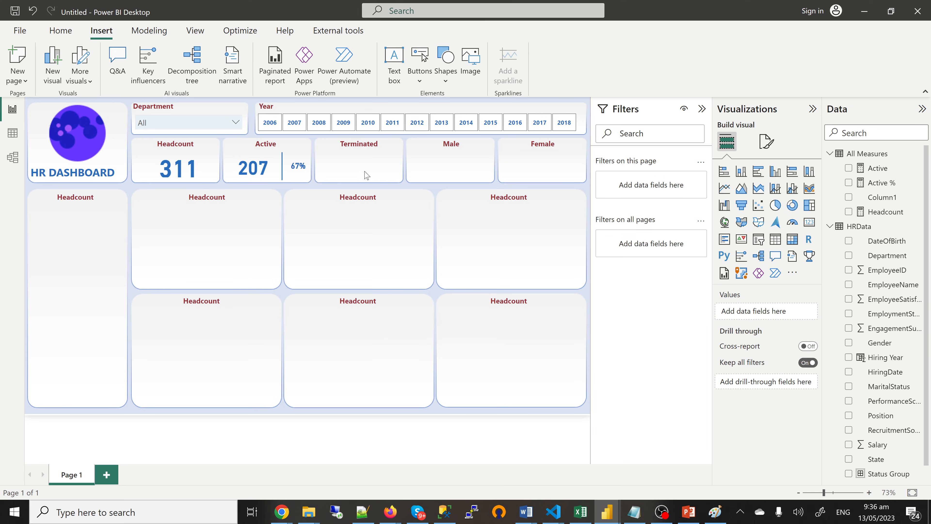
pyautogui.click(273, 179)
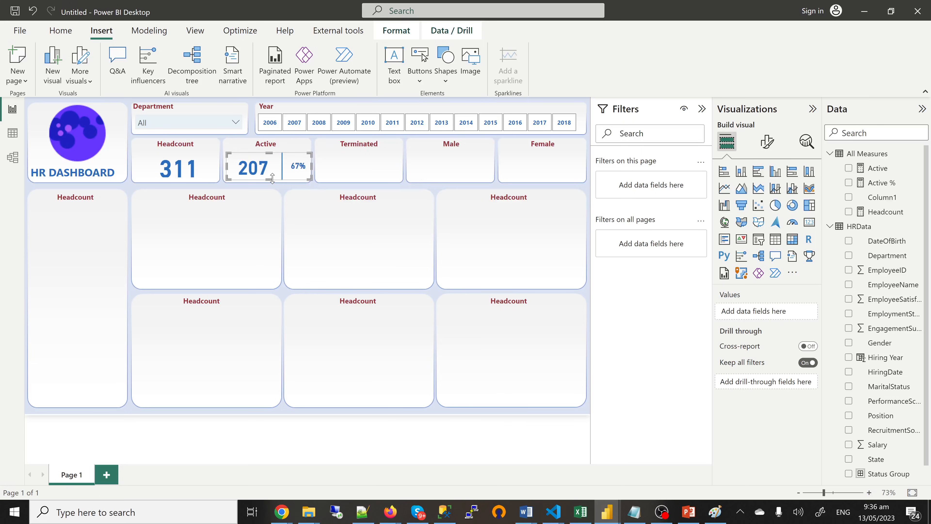
pyautogui.click(379, 171)
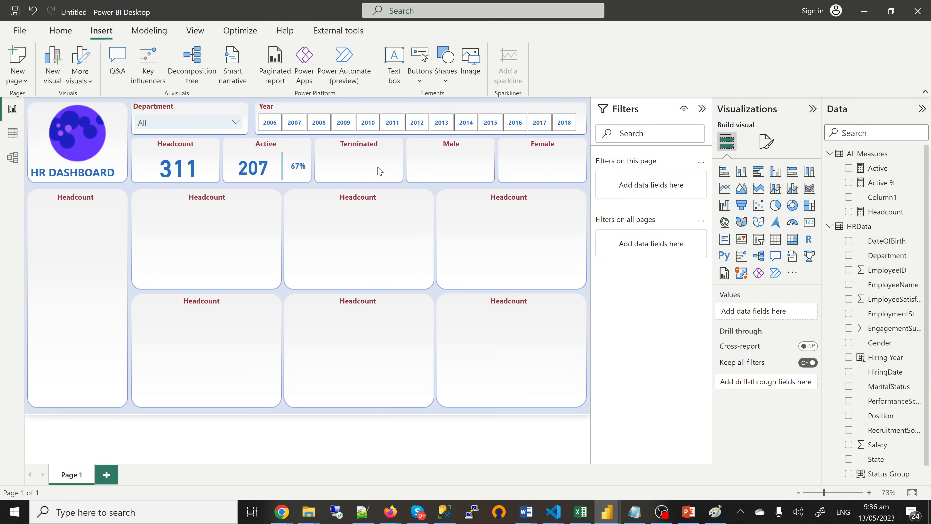
pyautogui.hotkey('ctrl', 'v')
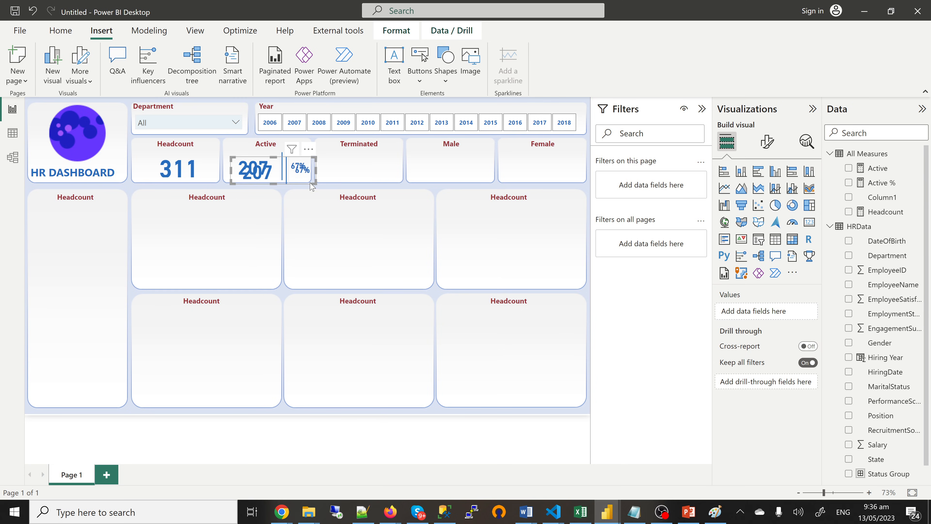
# Step: Move the pasted 207/67% copy over onto the Terminated tile
pyautogui.moveTo(311, 186); pyautogui.dragTo(399, 182)
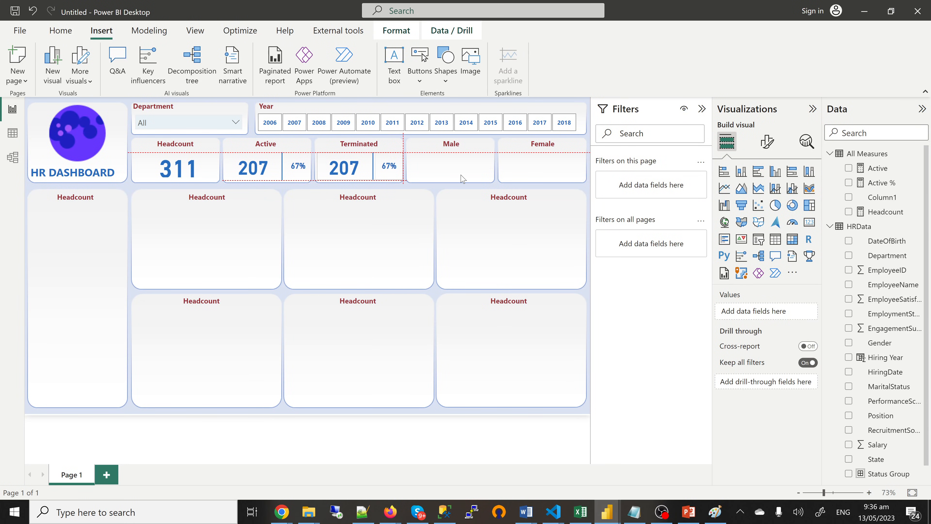
pyautogui.press('Escape')
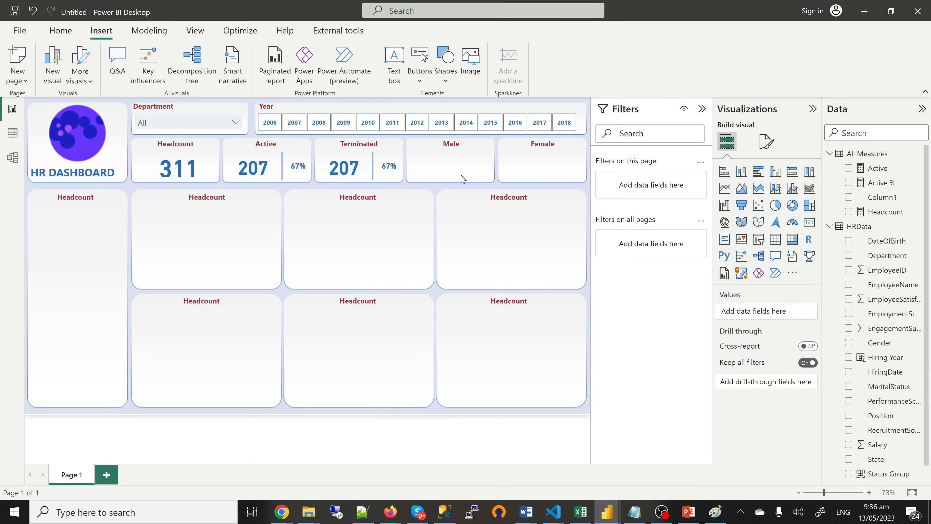
pyautogui.click(312, 181)
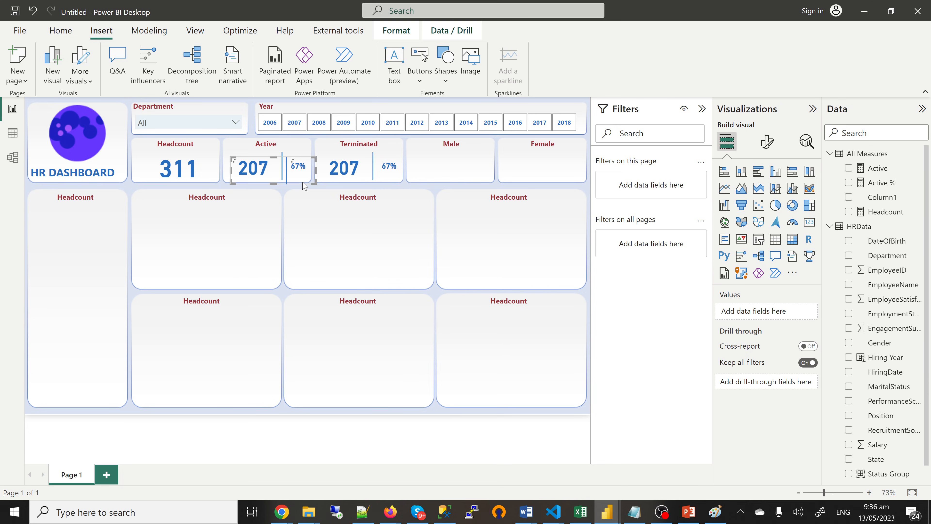
pyautogui.moveTo(303, 185); pyautogui.dragTo(478, 178)
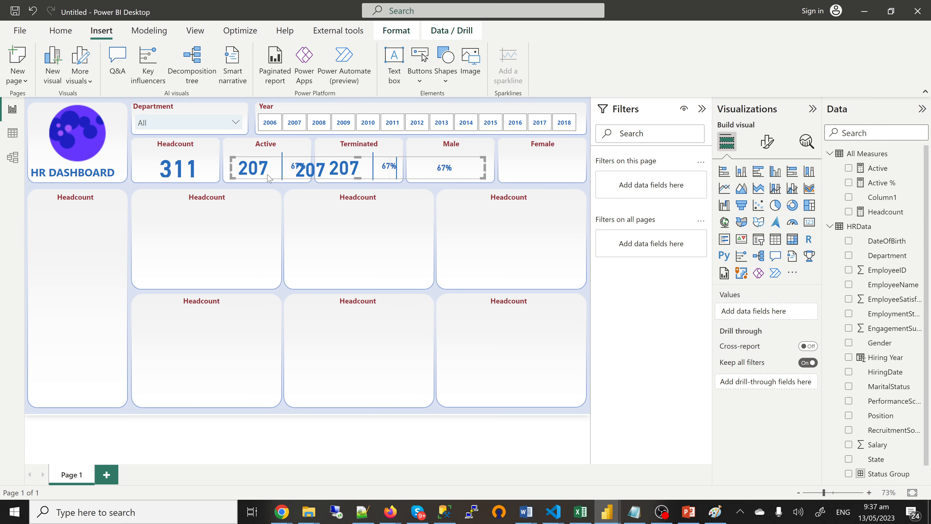
# Step: Try moving the 67% card on the Male tile down, then undo it
pyautogui.click(318, 181)
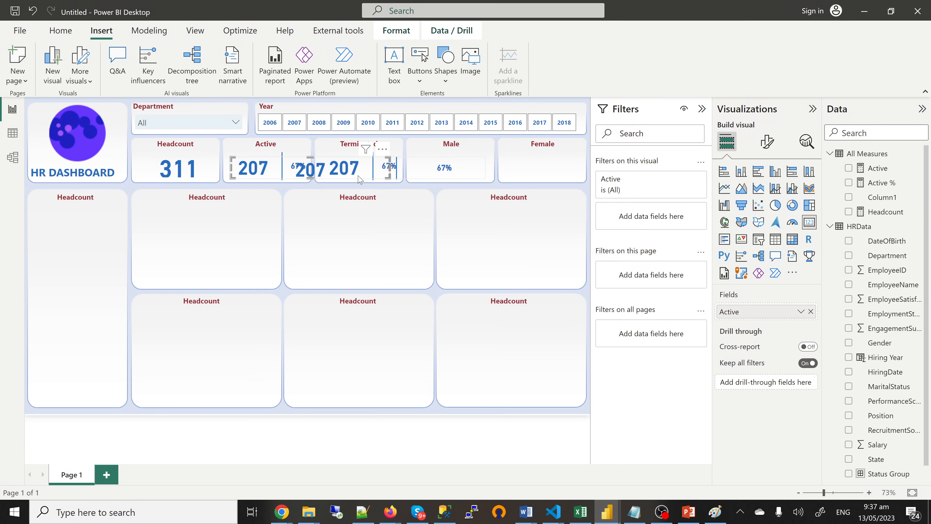
pyautogui.click(484, 174)
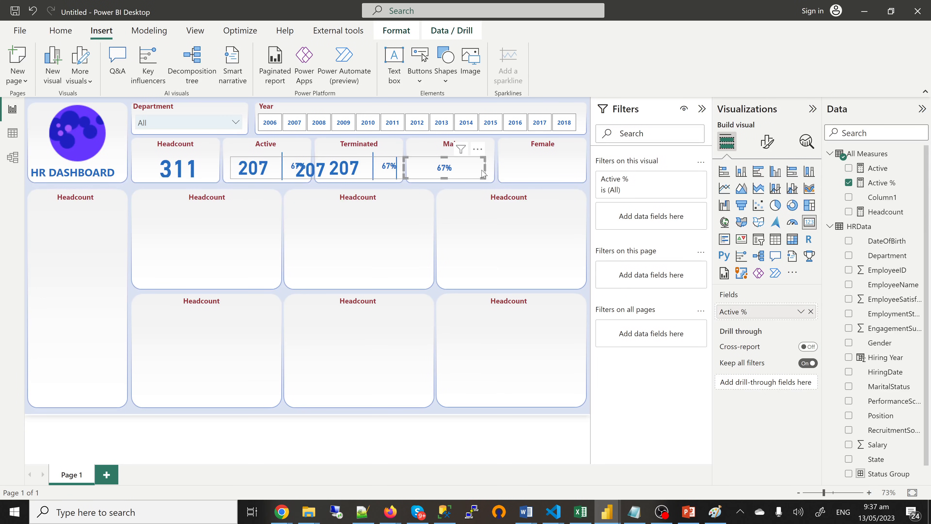
pyautogui.press('Right')
pyautogui.press('Right')
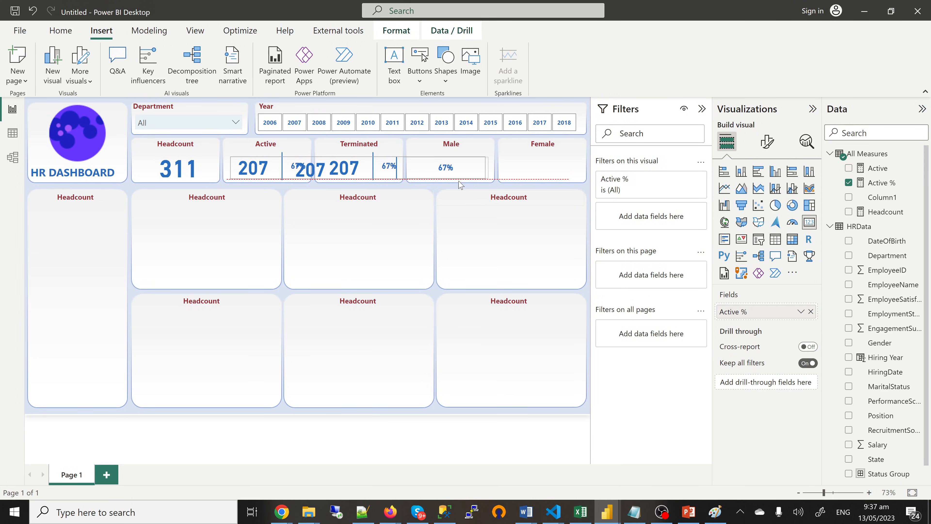
pyautogui.moveTo(455, 184); pyautogui.dragTo(455, 233)
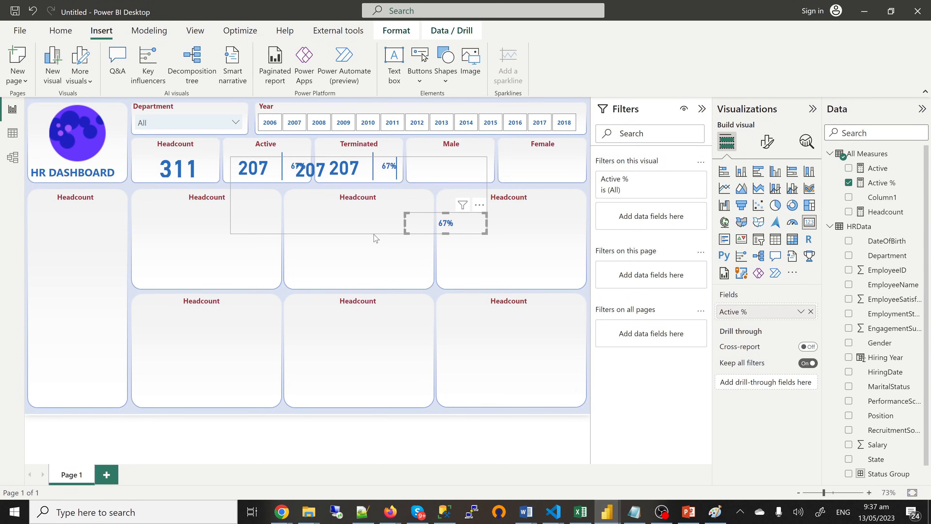
pyautogui.hotkey('ctrl', 'z')
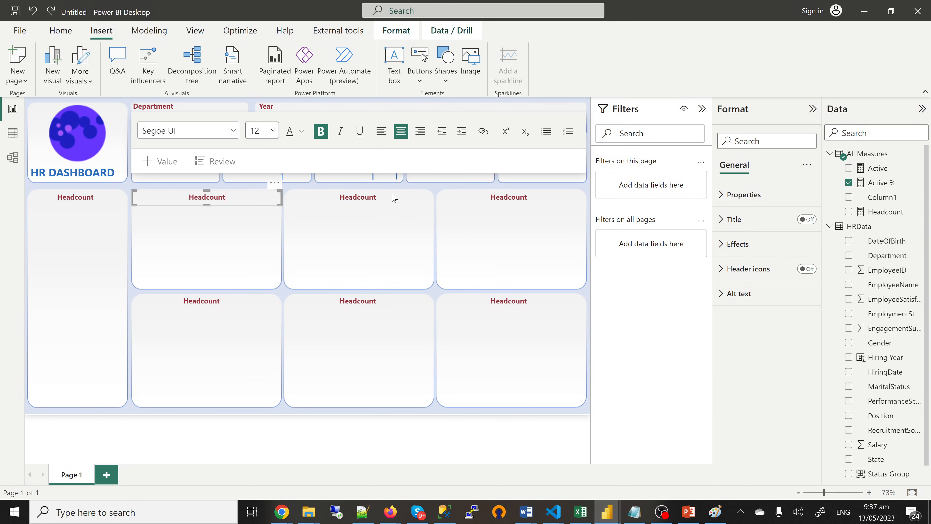
# Step: Delete the stray overlapping card copy
pyautogui.click(372, 239)
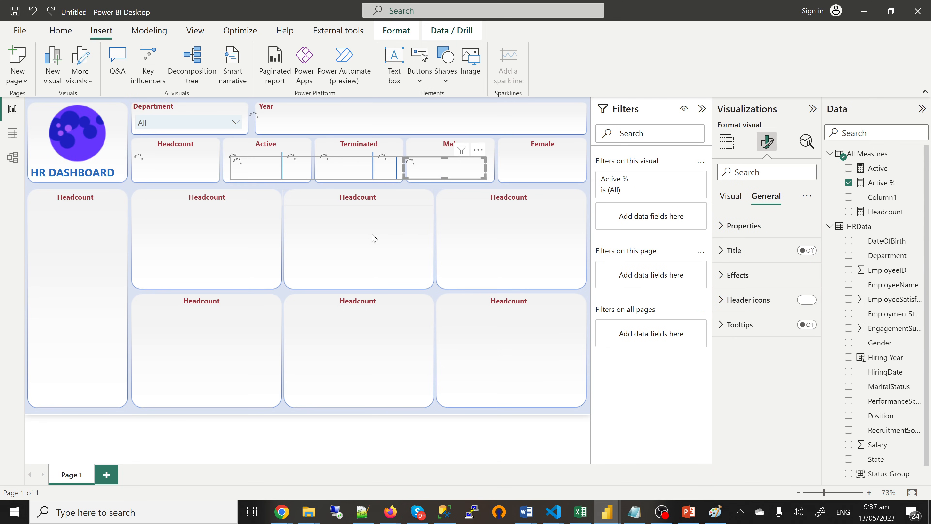
pyautogui.click(384, 186)
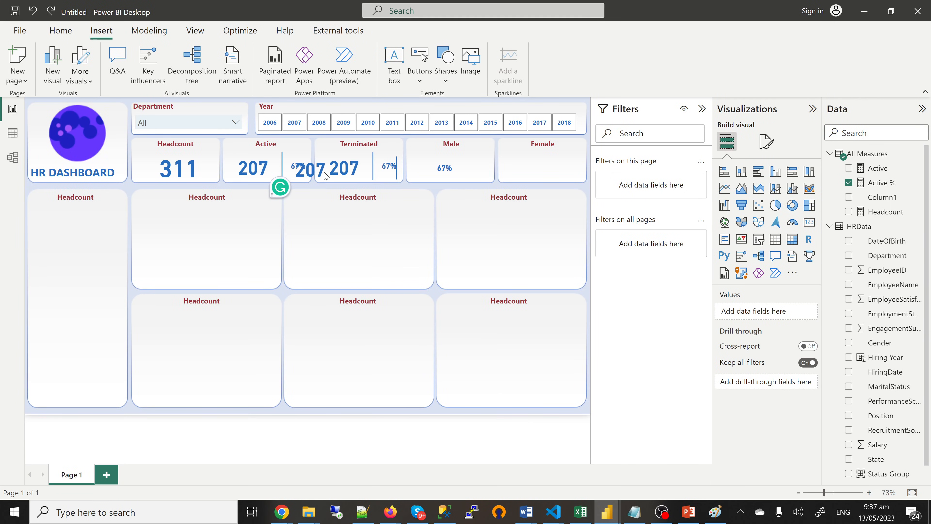
pyautogui.click(314, 176)
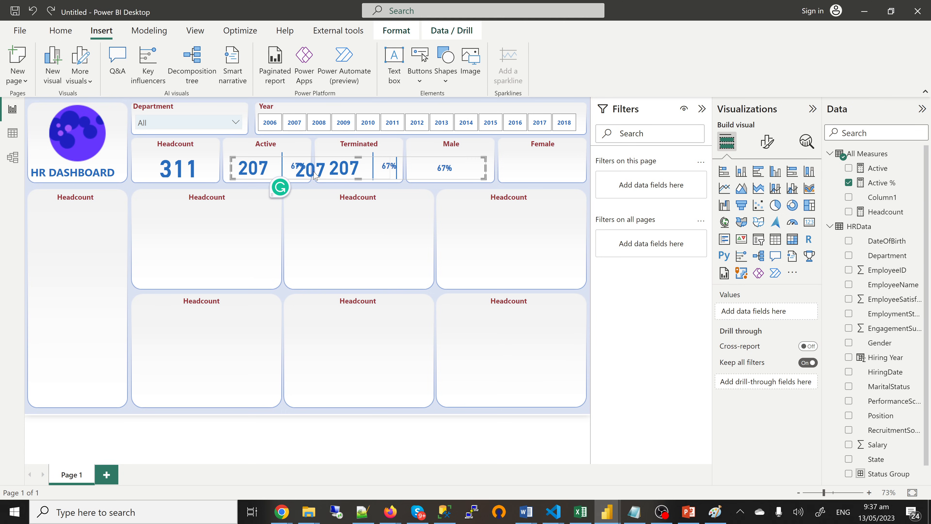
pyautogui.press('Delete')
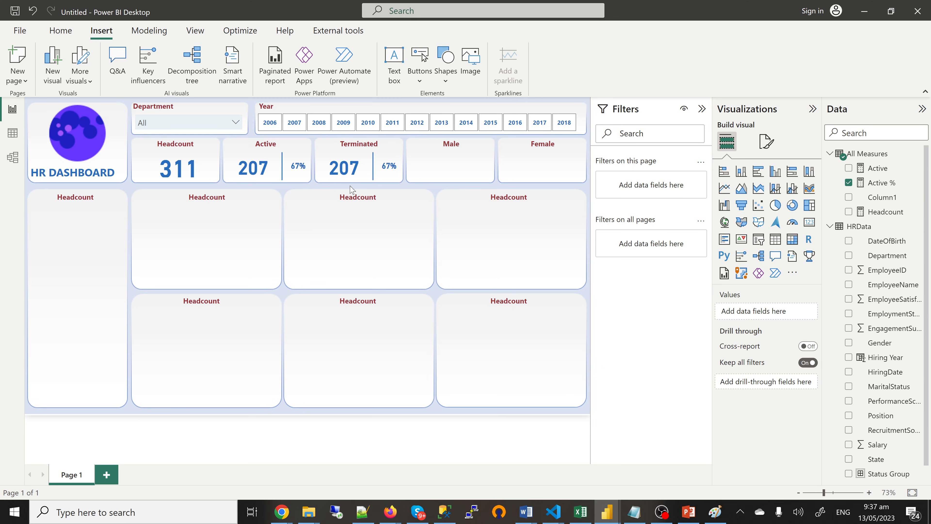
# Step: Paste two copies of the Active card into the Male and Female slots
pyautogui.hotkey('ctrl', 'v')
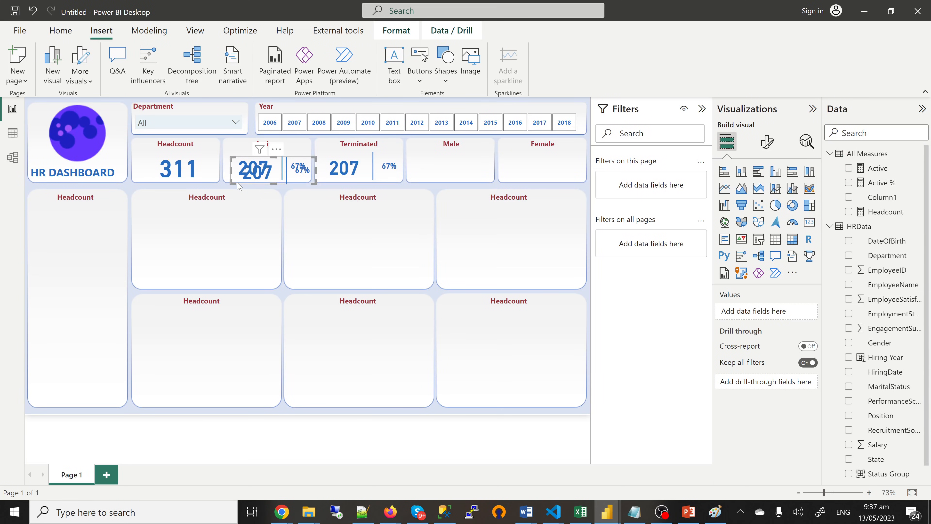
pyautogui.moveTo(265, 185); pyautogui.dragTo(414, 177)
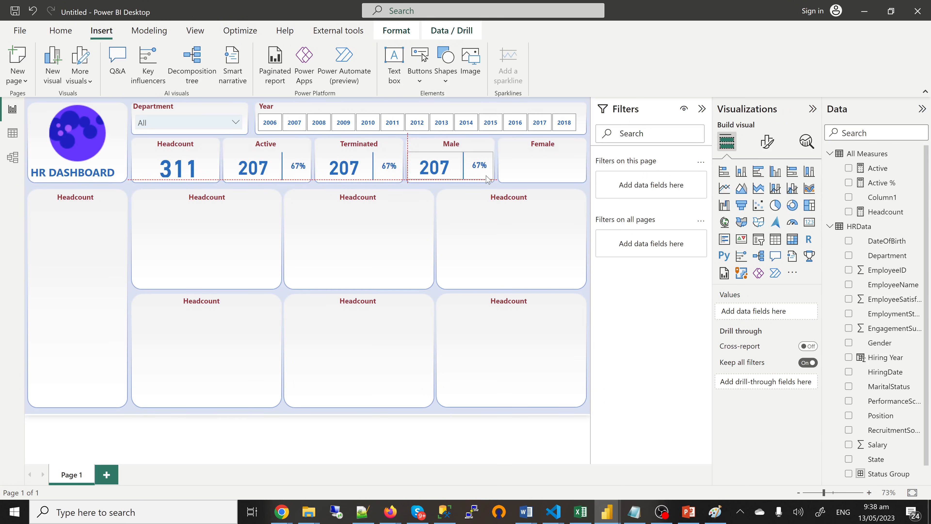
pyautogui.press('Escape')
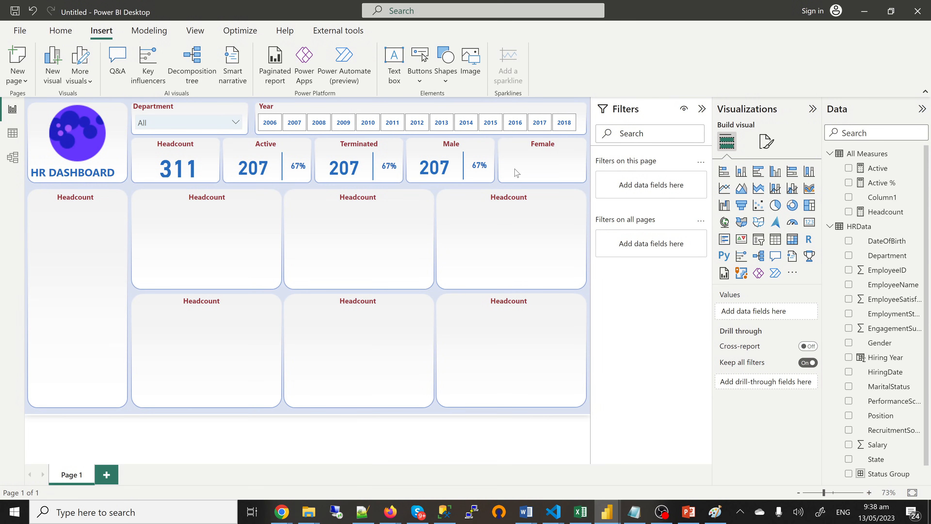
pyautogui.hotkey('ctrl', 'v')
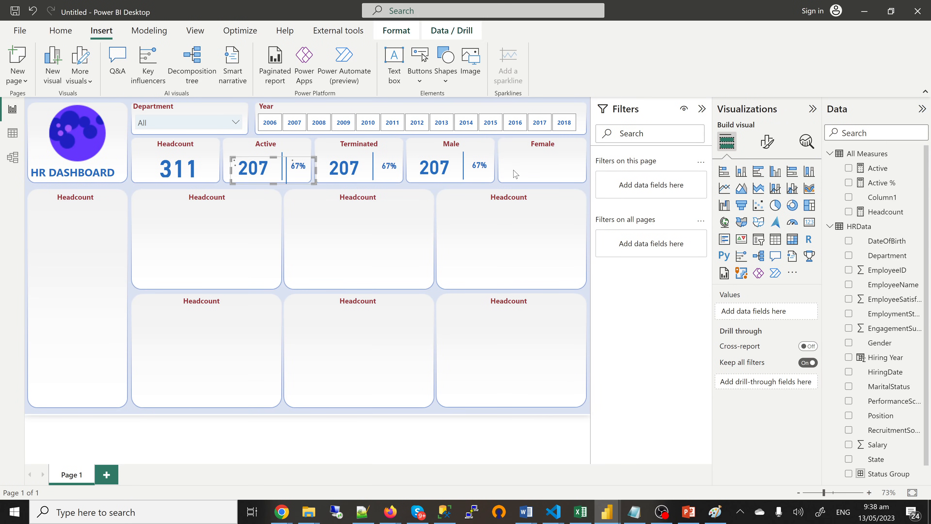
pyautogui.moveTo(284, 184); pyautogui.dragTo(288, 187)
pyautogui.moveTo(260, 180); pyautogui.dragTo(513, 179)
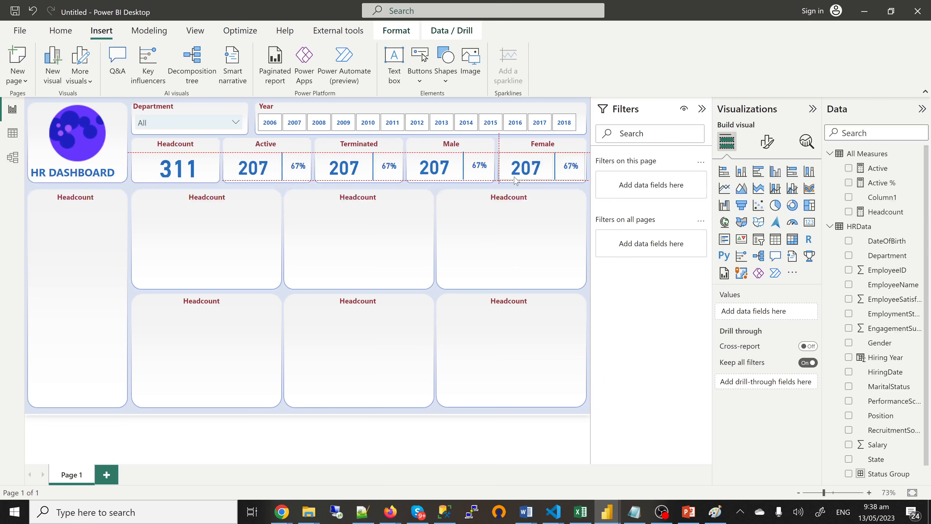
pyautogui.click(563, 191)
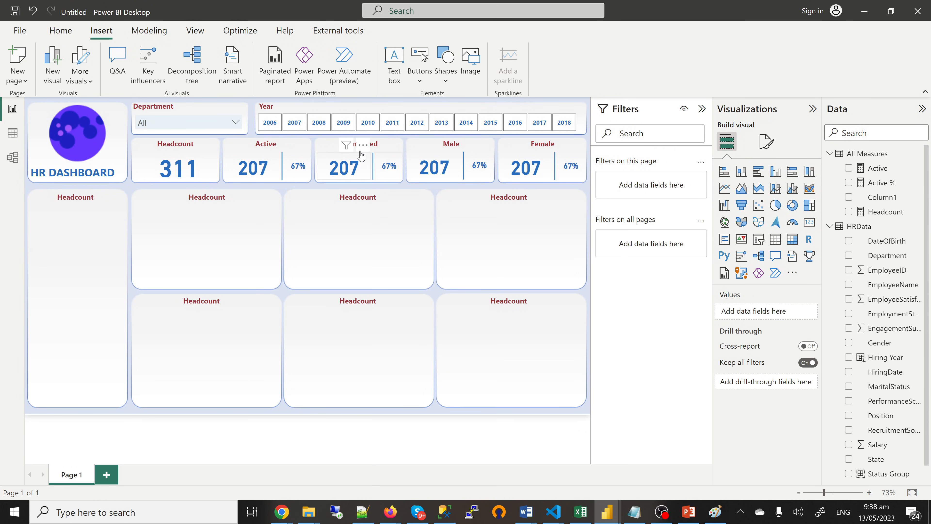
# Step: Delete Column1 from the model and add a new measure to All Measures
pyautogui.click(918, 198)
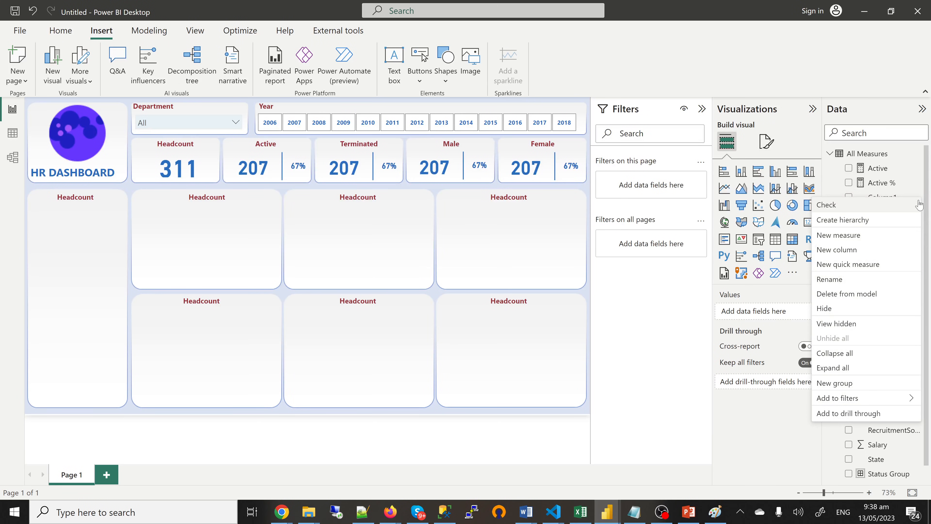
pyautogui.click(855, 296)
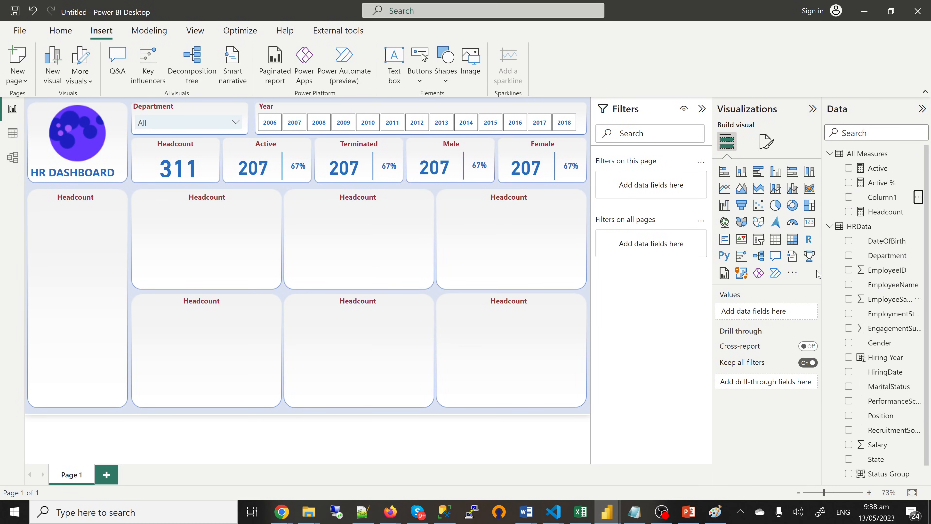
pyautogui.click(535, 279)
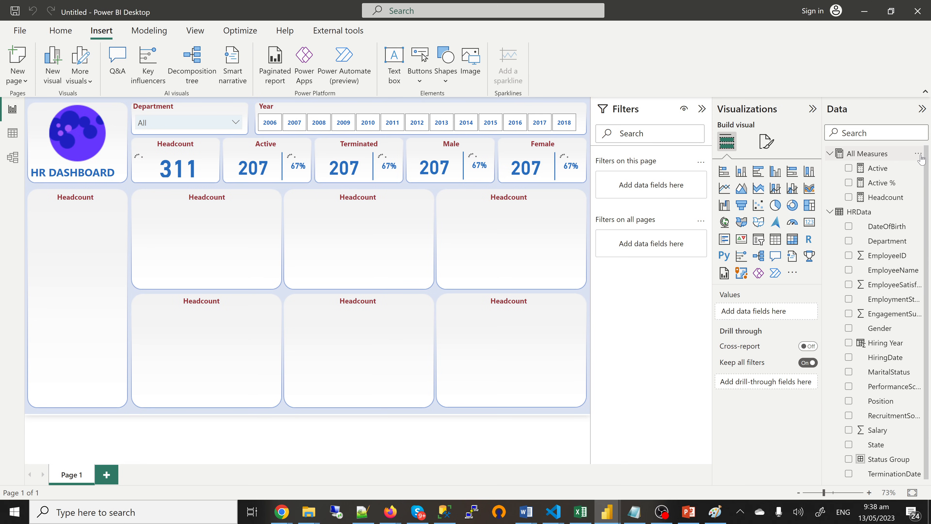
pyautogui.click(920, 155)
pyautogui.click(845, 164)
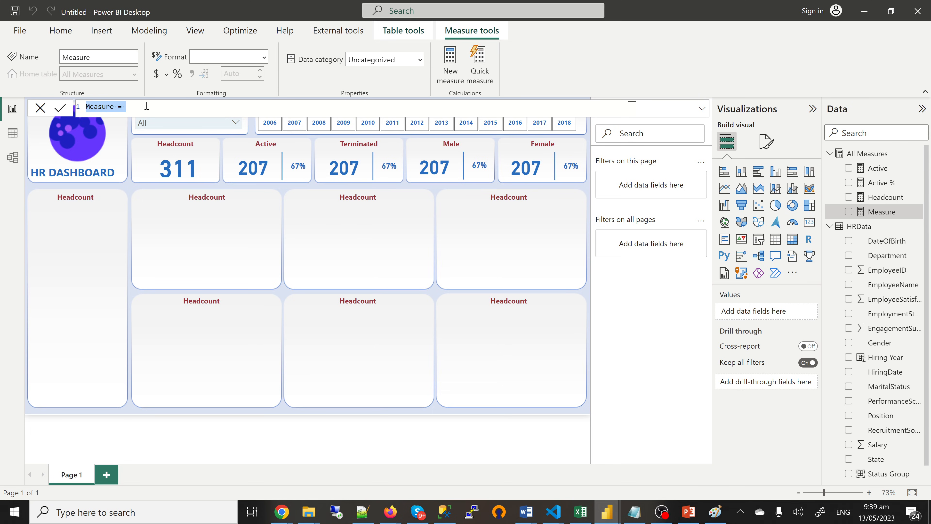
# Step: Define Terminated = CALCULATE([Headcount], HRData[Status Group]="Terminated")
pyautogui.write('Terminated')
pyautogui.write('CALCULATE(')
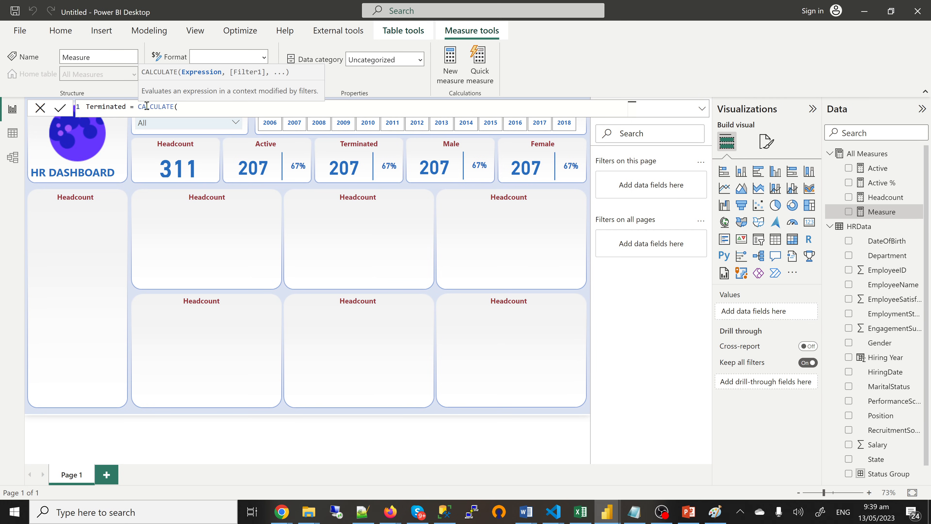
pyautogui.write('[Headcount]')
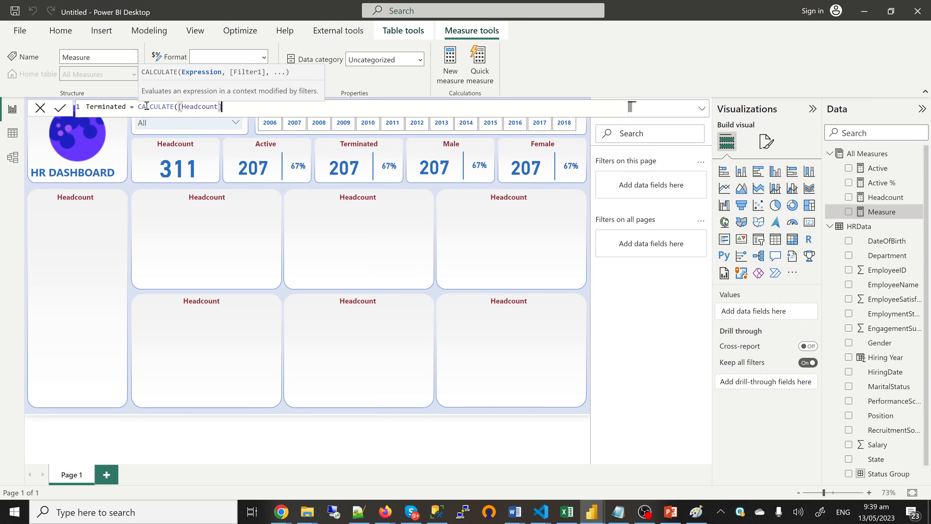
pyautogui.write(',')
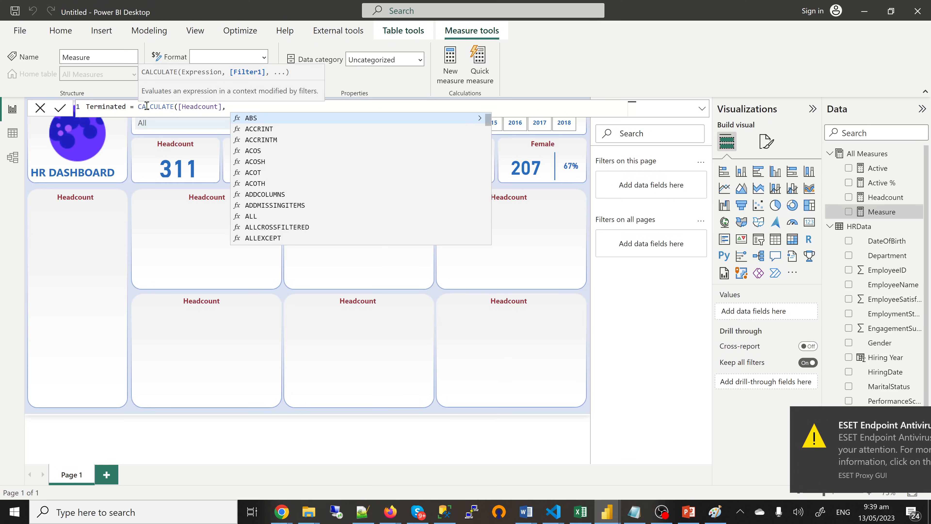
pyautogui.write(' sta')
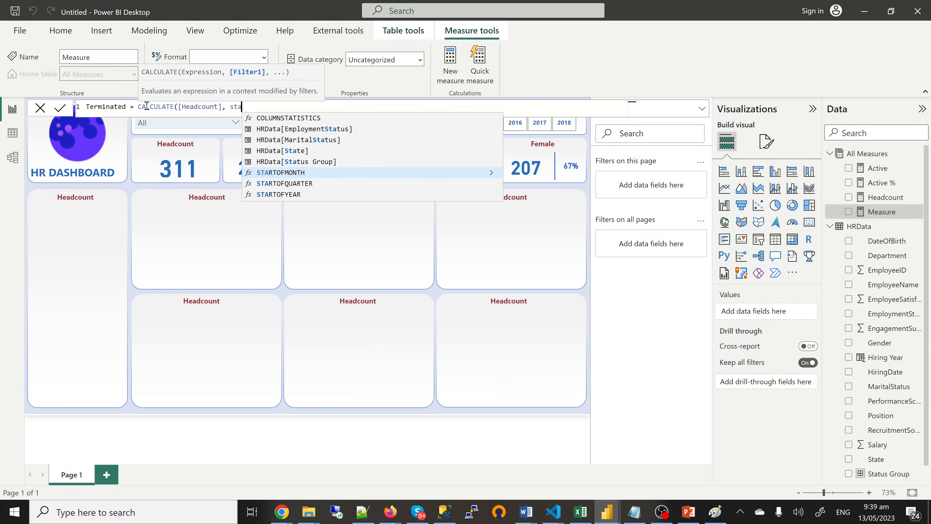
pyautogui.press('Up')
pyautogui.press('Tab')
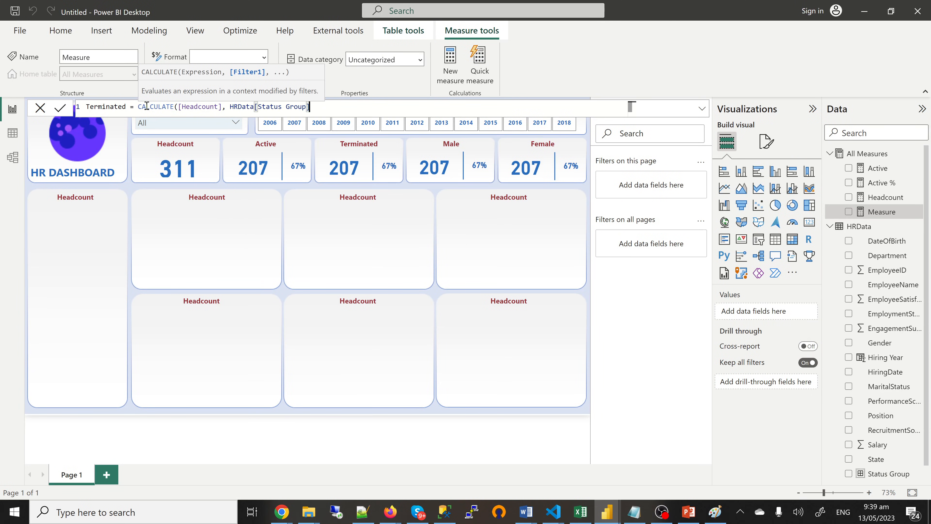
pyautogui.write('=""')
pyautogui.press('Left')
pyautogui.write('Terminated')
pyautogui.press('Right')
pyautogui.write(')')
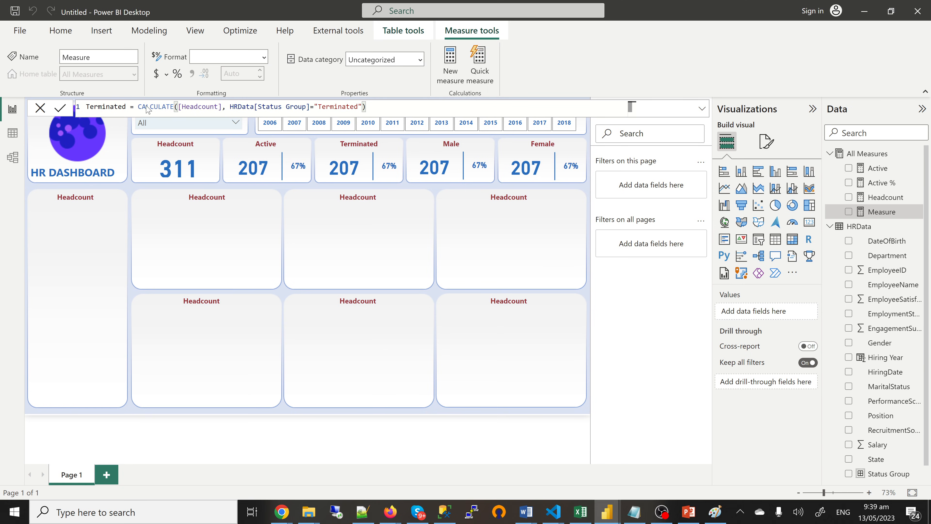
pyautogui.press('Return')
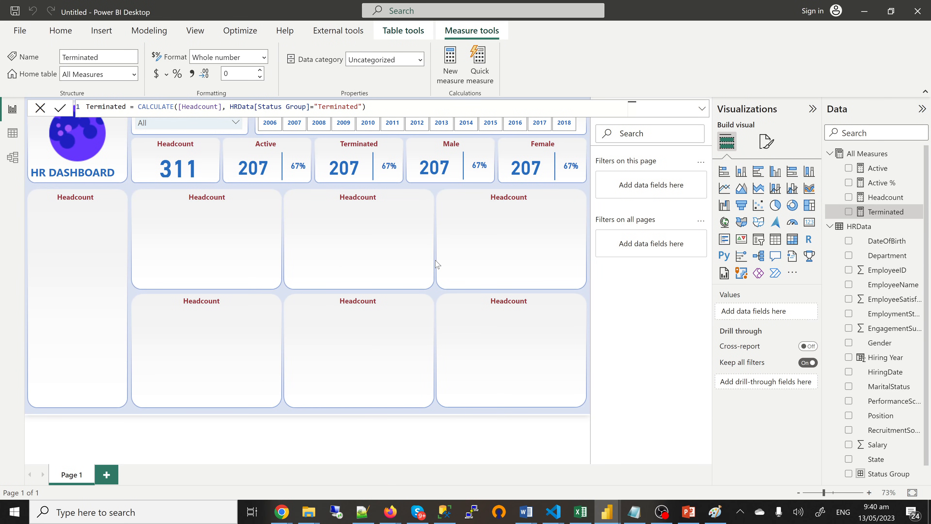
pyautogui.click(348, 174)
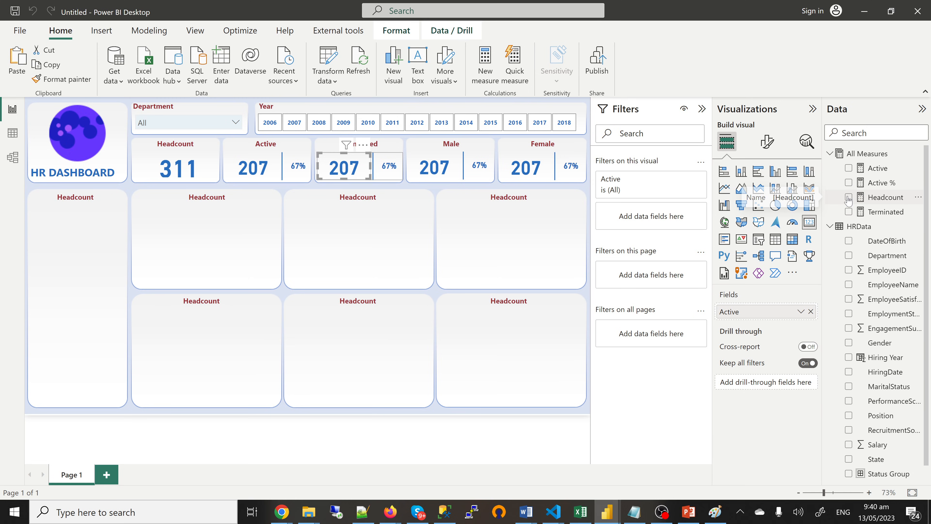
# Step: Swap the Terminated card's measure from Active to Terminated, showing 104
pyautogui.click(849, 169)
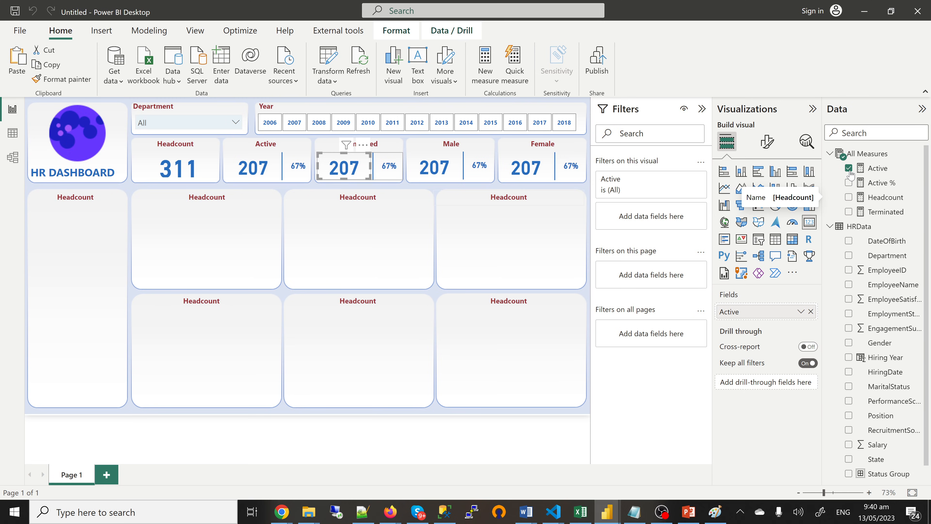
pyautogui.click(848, 168)
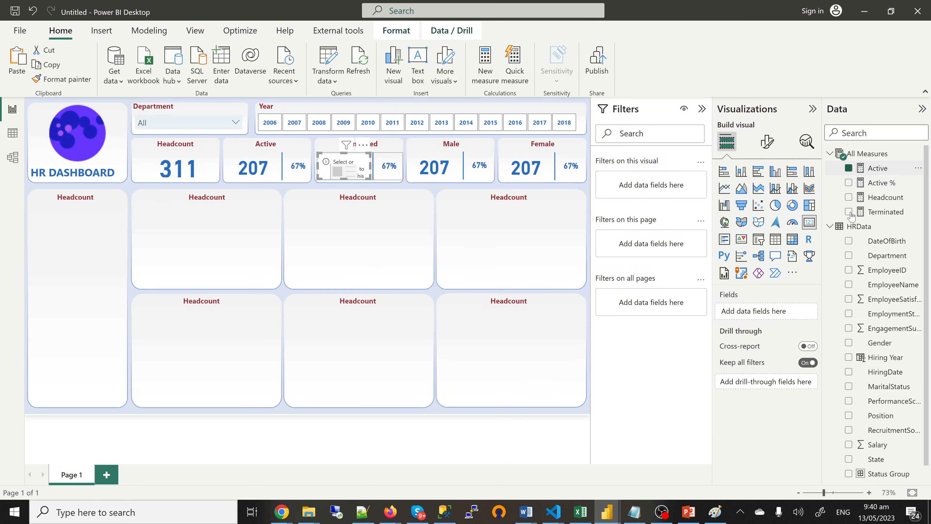
pyautogui.click(849, 212)
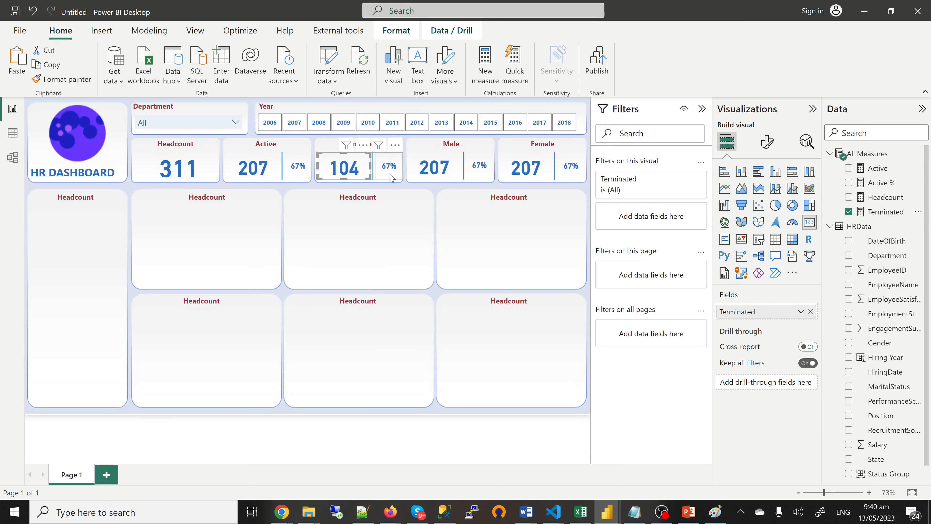
# Step: Copy the Active % measure's formula
pyautogui.click(897, 187)
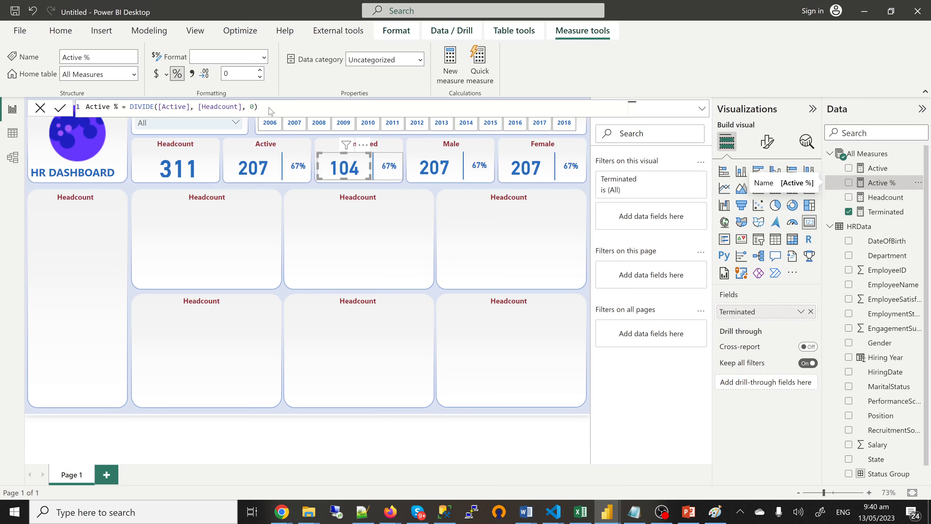
pyautogui.moveTo(266, 108); pyautogui.dragTo(84, 114)
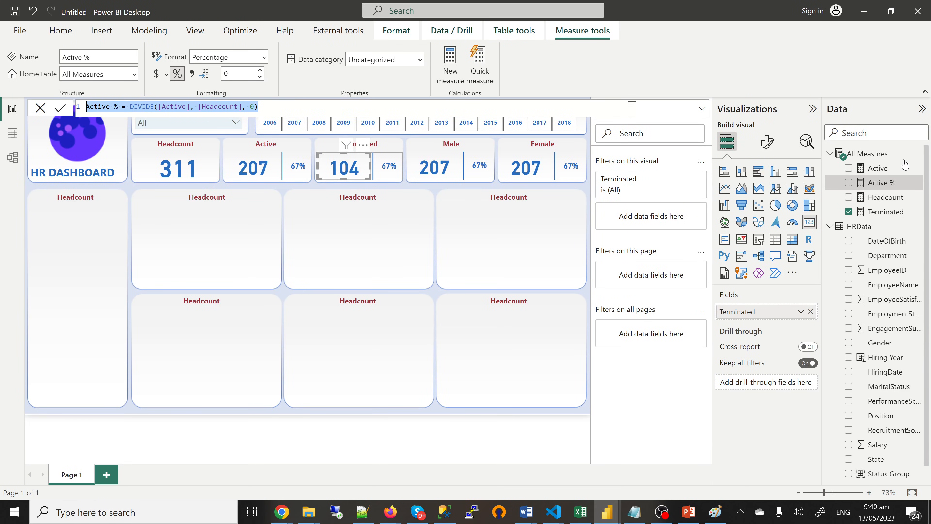
pyautogui.click(919, 155)
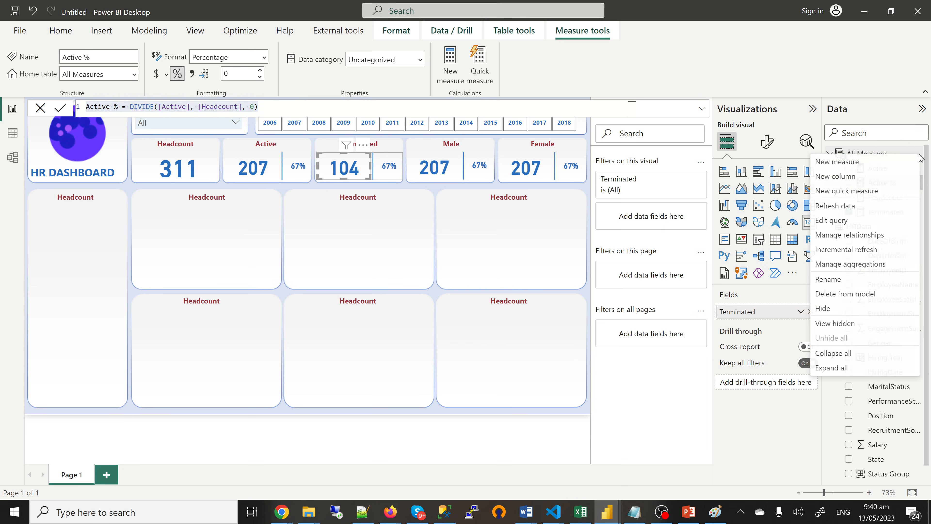
# Step: Create Terminated % = DIVIDE([Terminated], [Headcount], 0) from the pasted Active % formula
pyautogui.click(835, 167)
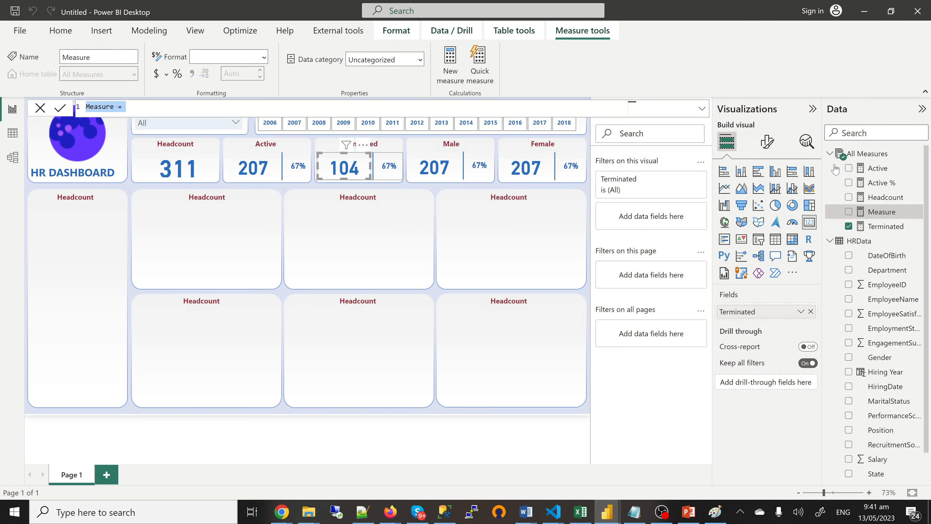
pyautogui.write('Active % = DIVIDE([Active], [Headcount], 0)')
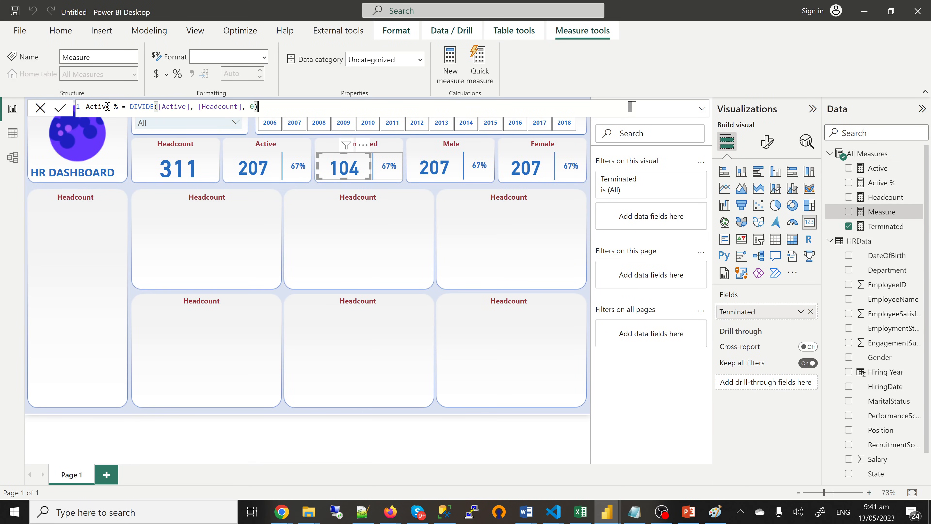
pyautogui.doubleClick(87, 107)
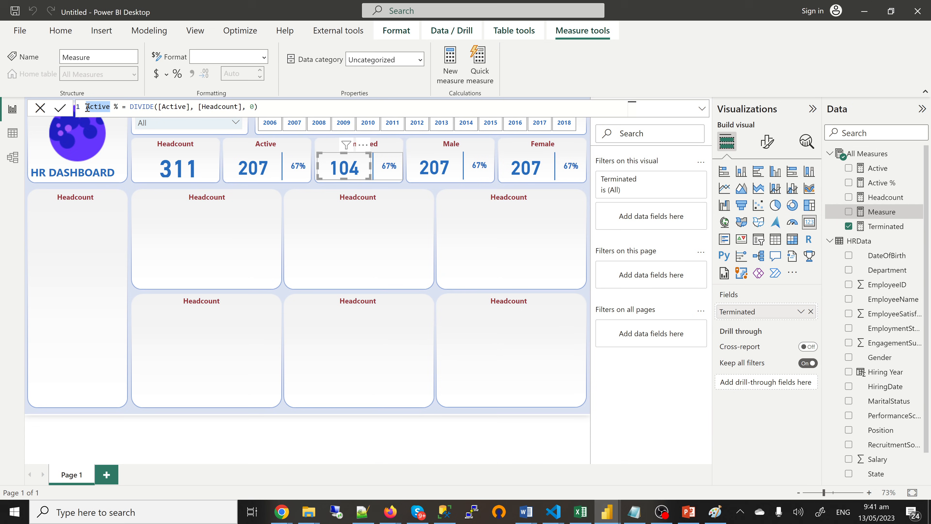
pyautogui.press('BackSpace')
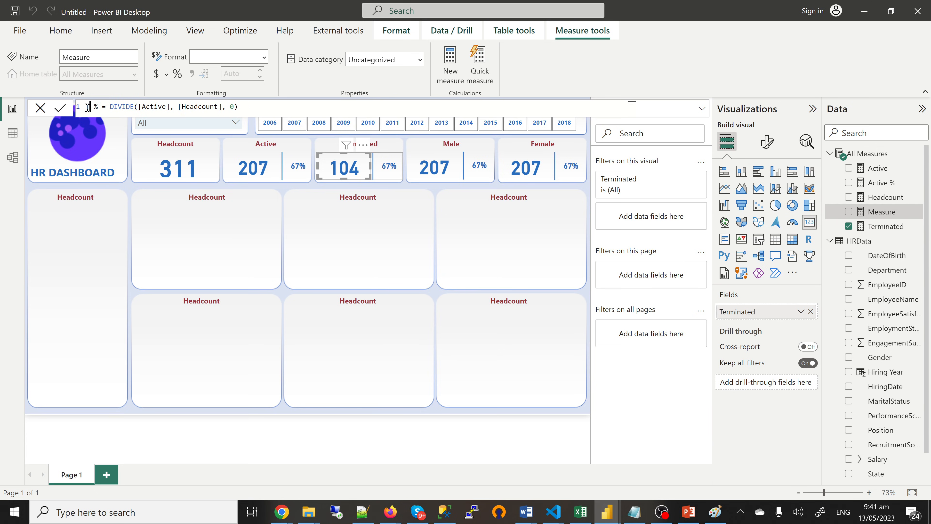
pyautogui.write('Termi ')
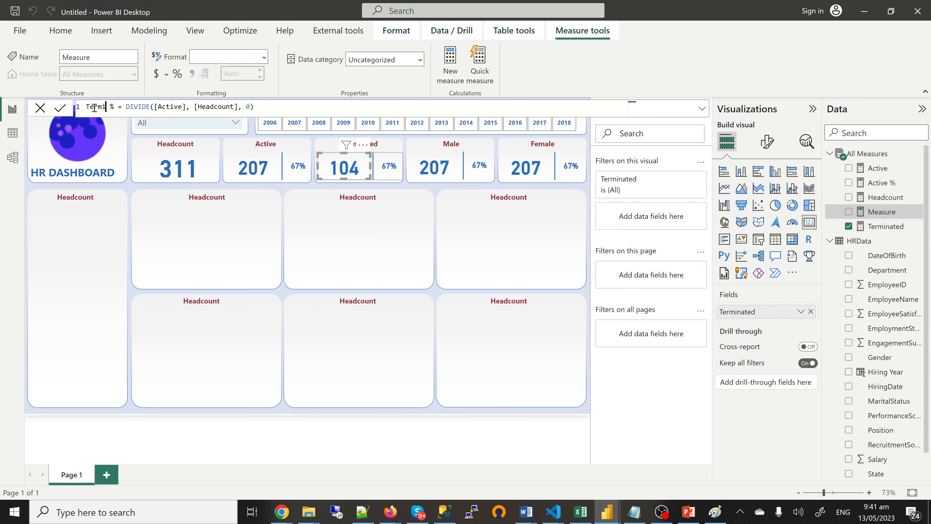
pyautogui.write('nated')
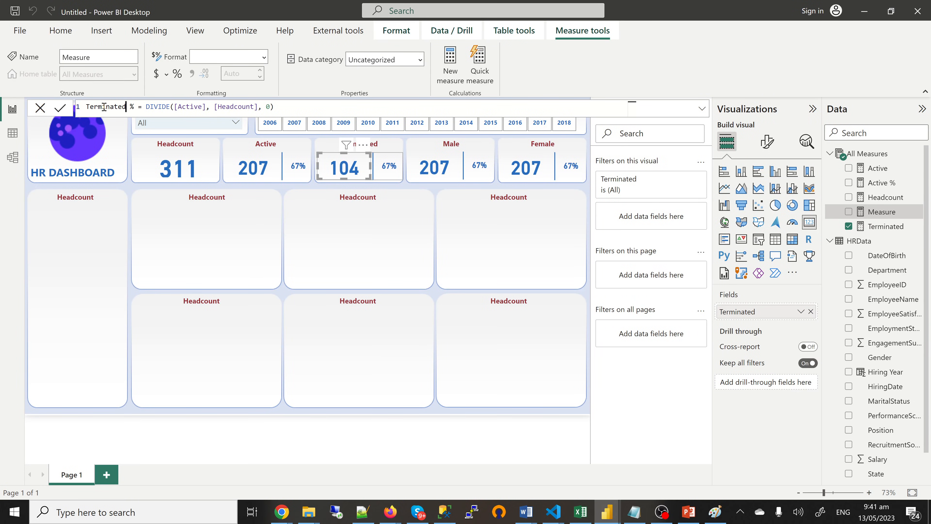
pyautogui.doubleClick(104, 107)
pyautogui.moveTo(206, 107); pyautogui.dragTo(174, 107)
pyautogui.write('ter')
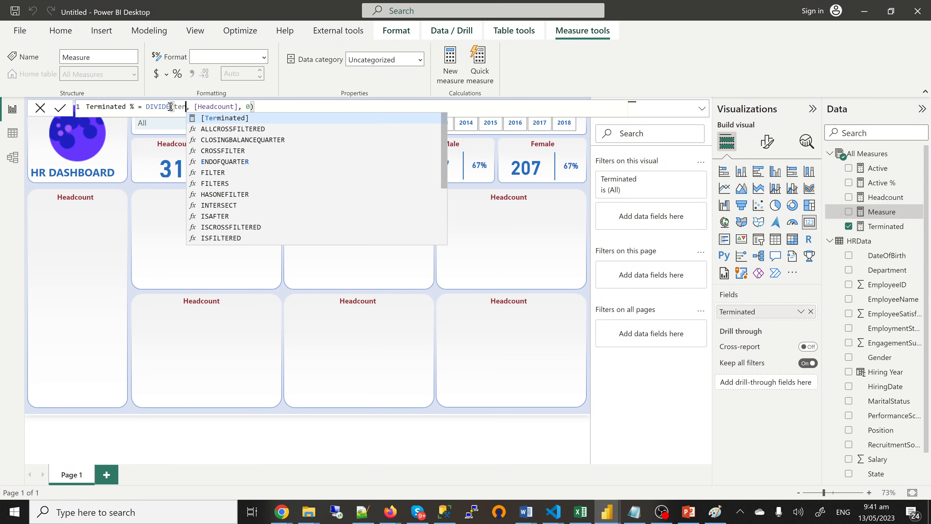
pyautogui.click(226, 119)
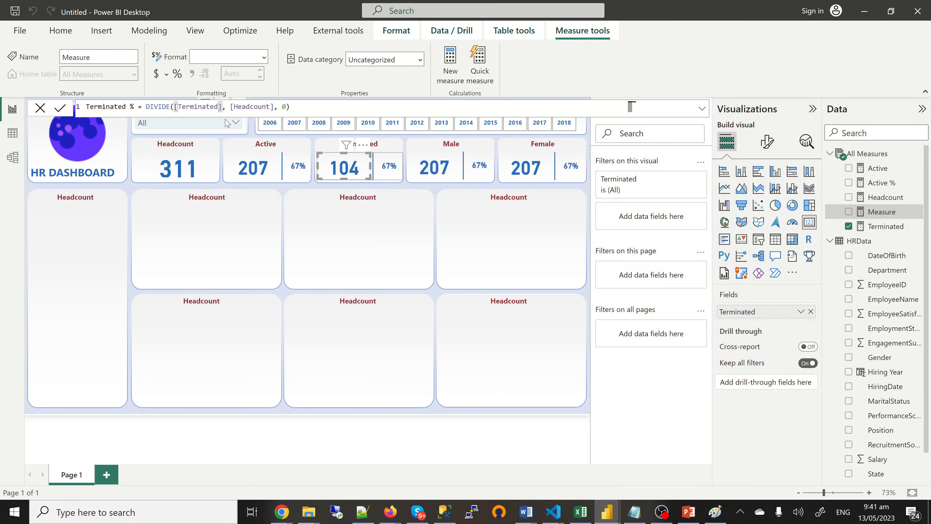
pyautogui.click(62, 111)
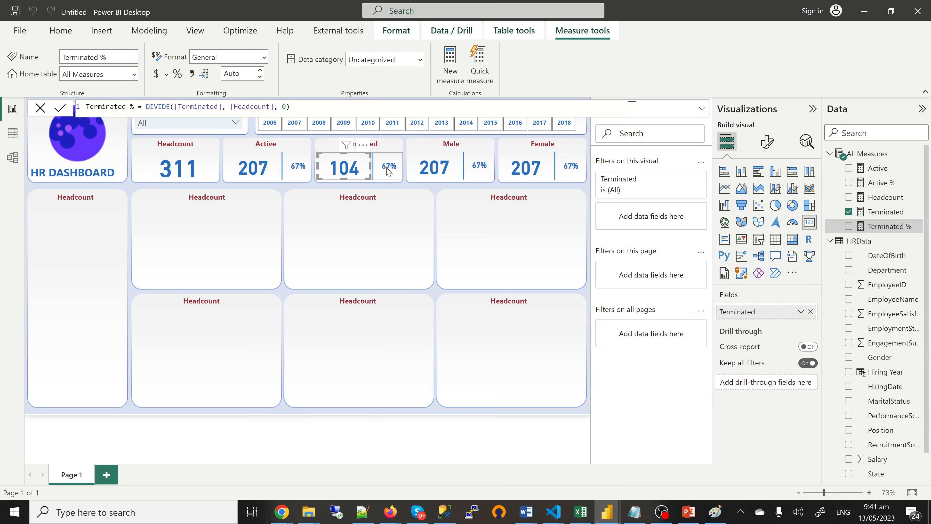
# Step: Replace Active % with Terminated % on the percentage card beside Terminated, showing 0.33
pyautogui.click(389, 170)
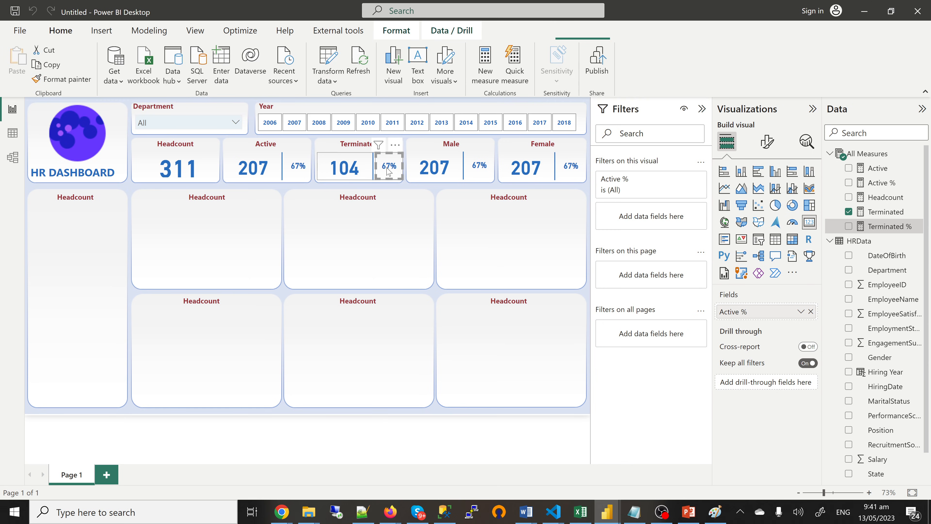
pyautogui.click(849, 212)
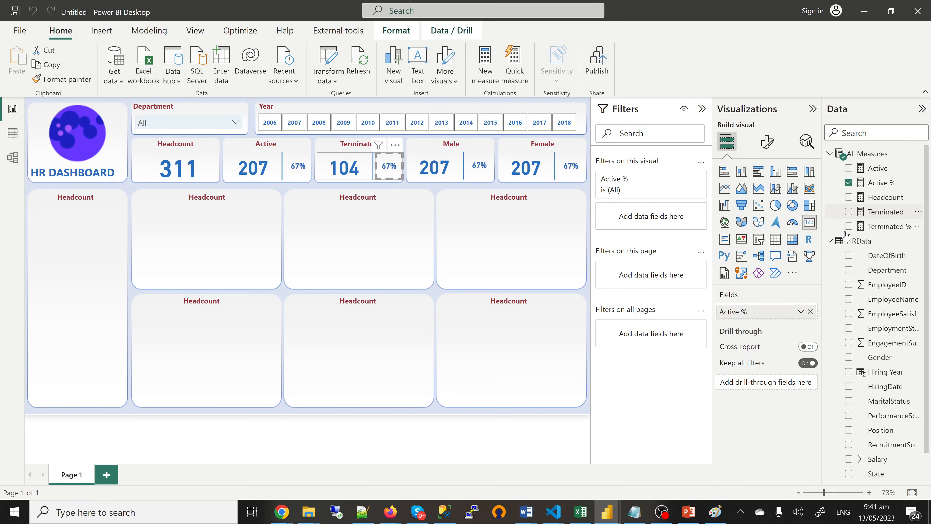
pyautogui.click(848, 182)
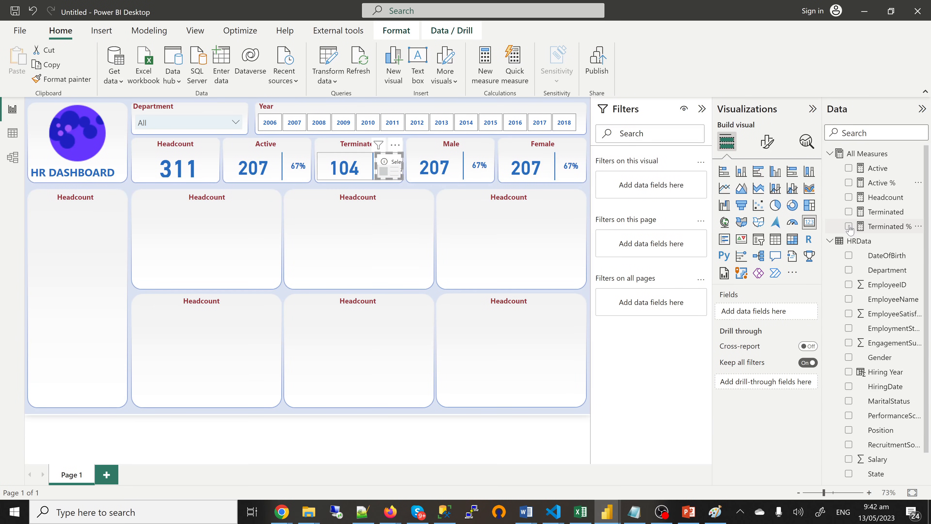
pyautogui.click(848, 226)
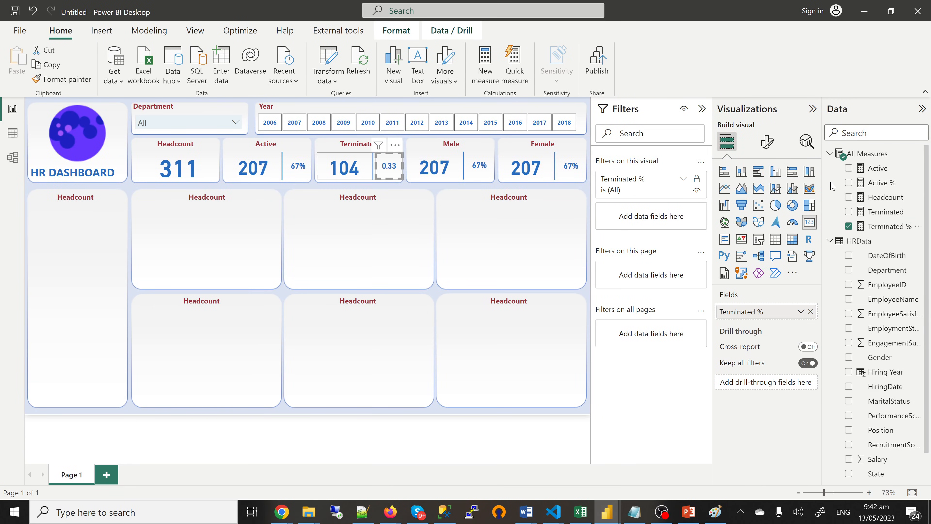
pyautogui.click(891, 226)
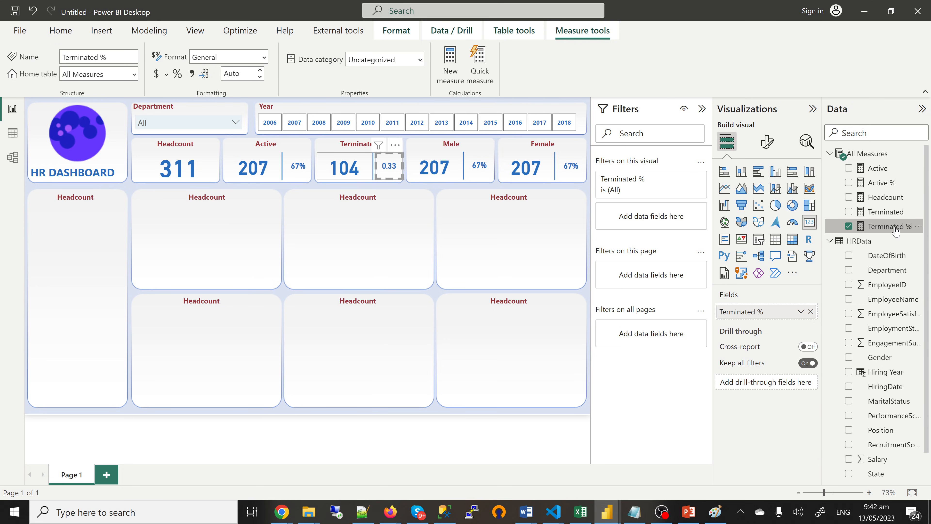
# Step: Format Terminated % as a percentage with 0 decimals so it reads 33%
pyautogui.click(178, 75)
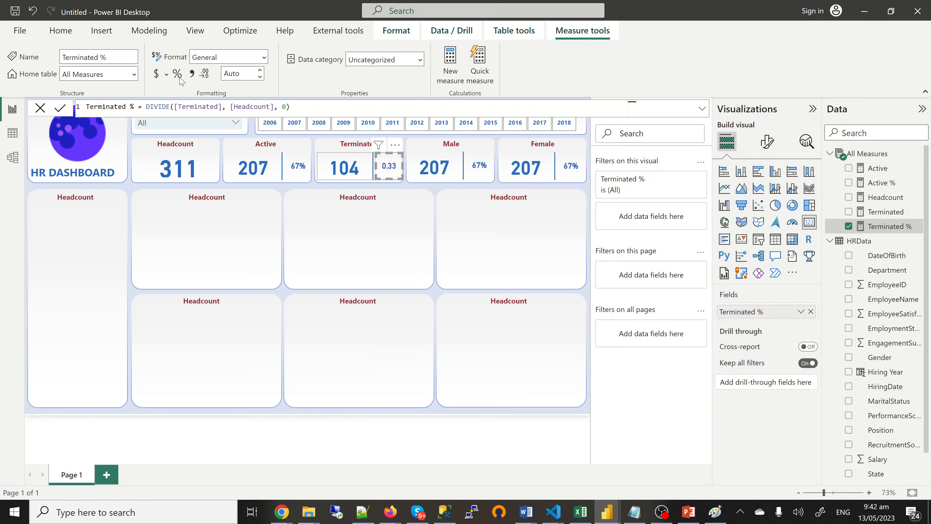
pyautogui.click(178, 76)
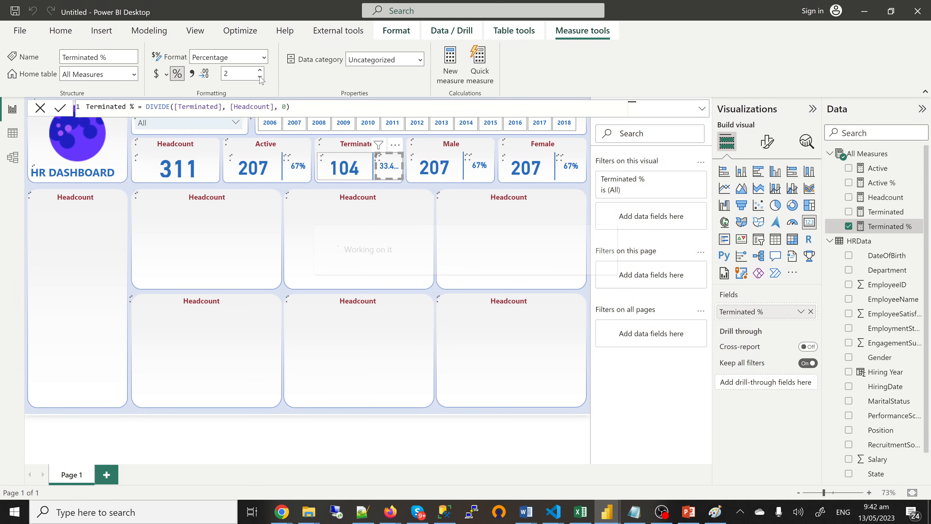
pyautogui.click(261, 78)
pyautogui.click(260, 77)
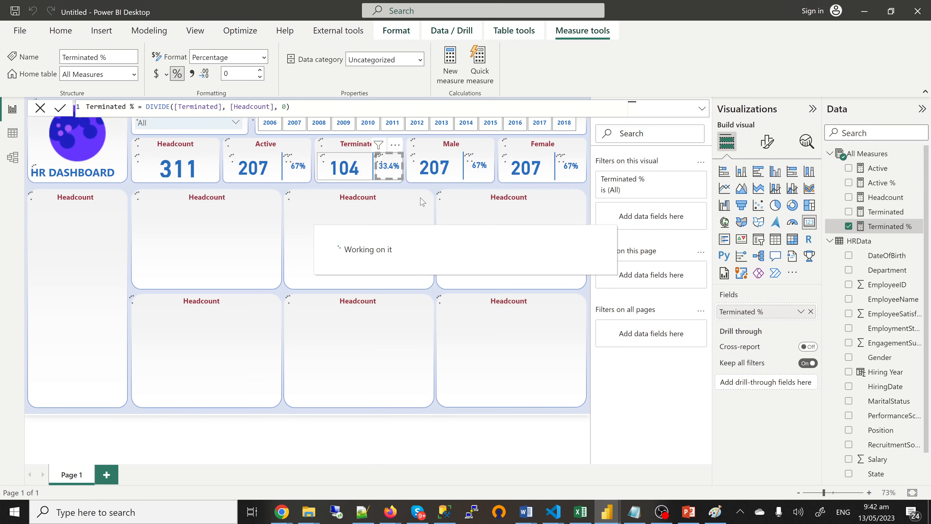
pyautogui.click(271, 128)
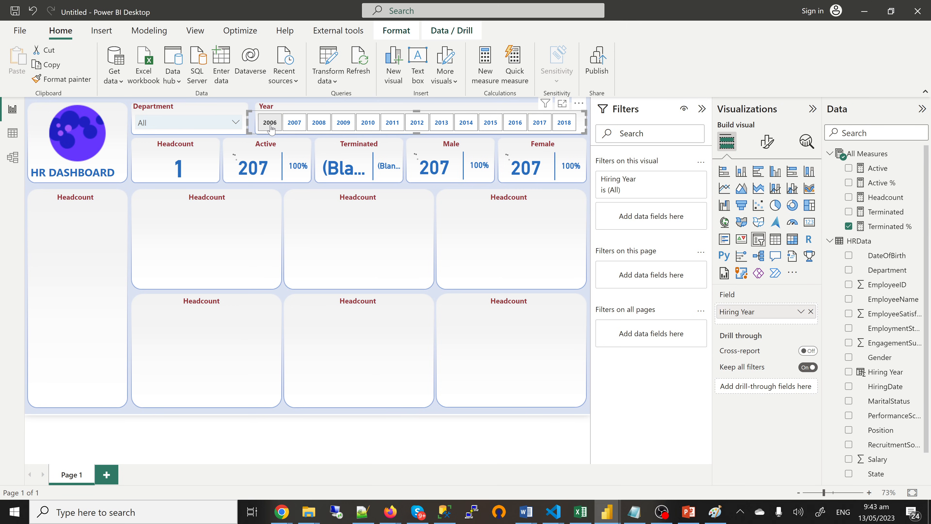
# Step: Select 2006 in the Year slicer to filter the report
pyautogui.click(271, 128)
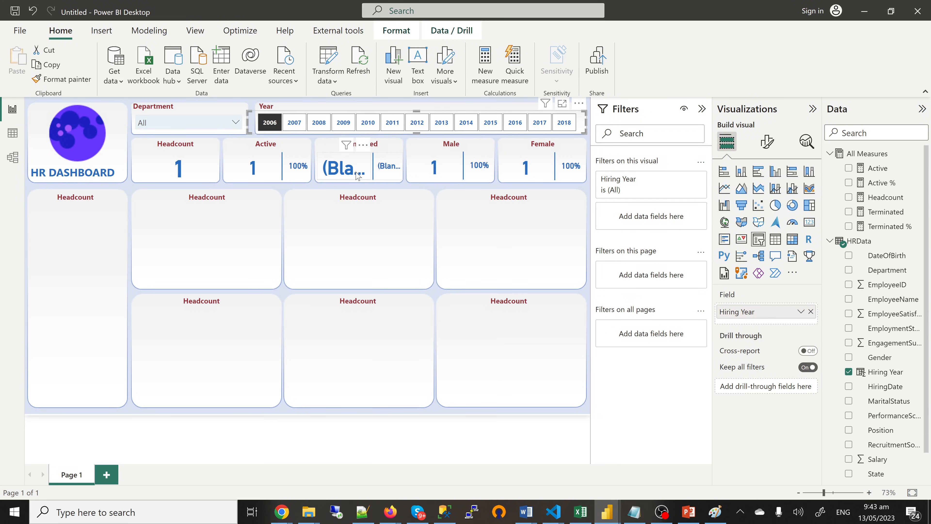
pyautogui.click(270, 129)
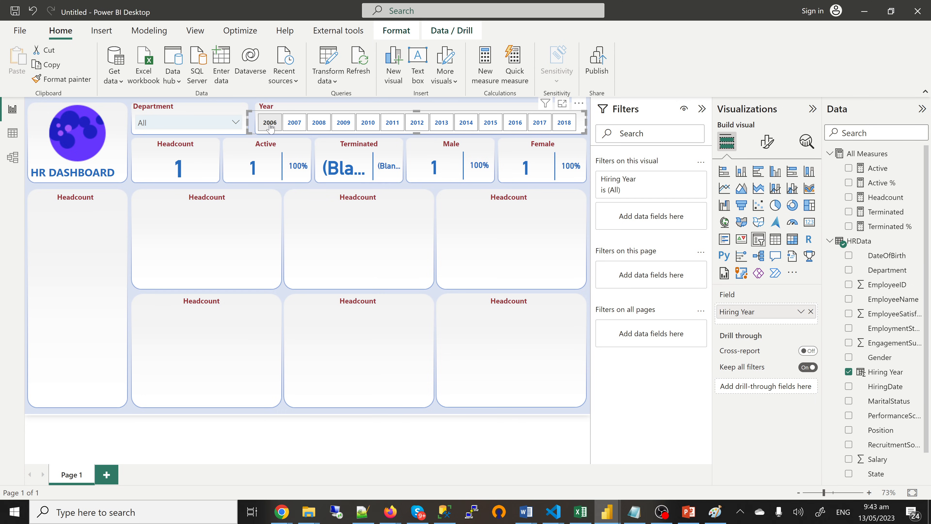
pyautogui.click(879, 169)
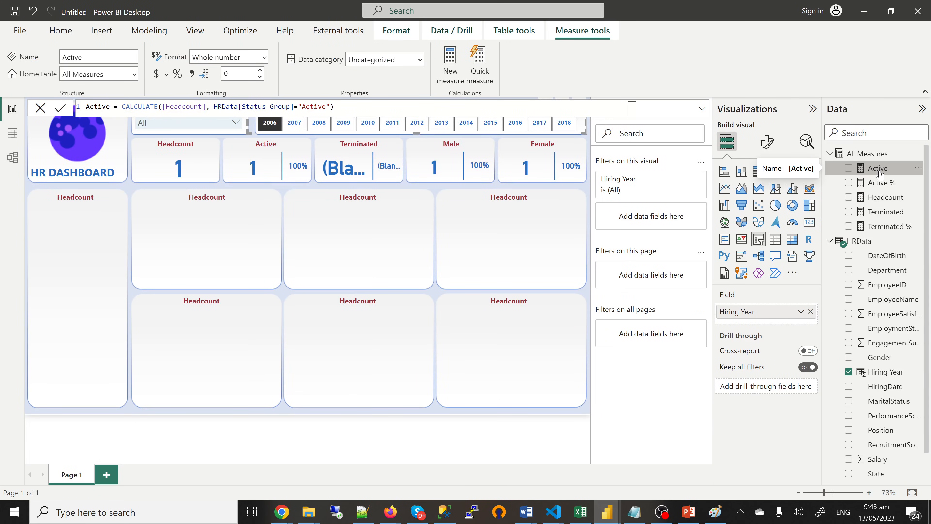
# Step: Rewrite the Active measure as IF(ISBLANK(CALCULATE(...)),0,CALCULATE(...)) so blanks return 0
pyautogui.click(122, 106)
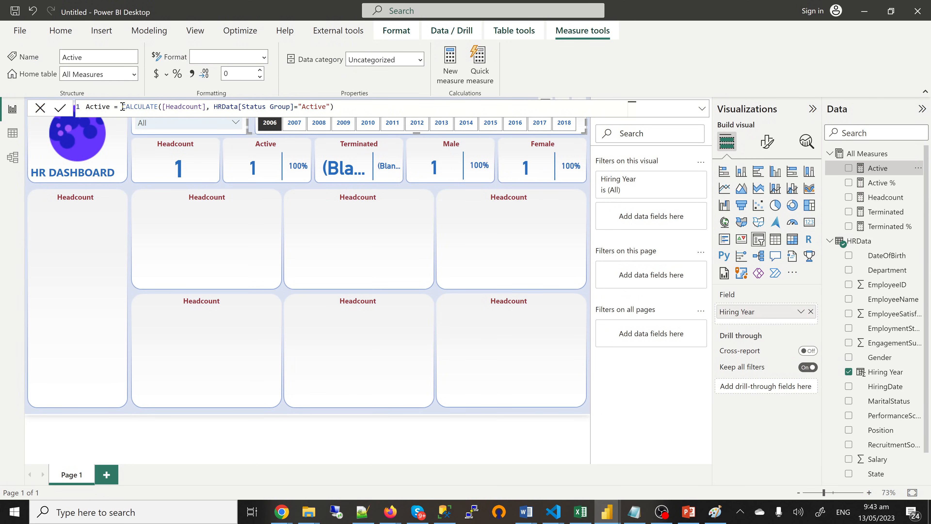
pyautogui.moveTo(123, 106); pyautogui.dragTo(337, 112)
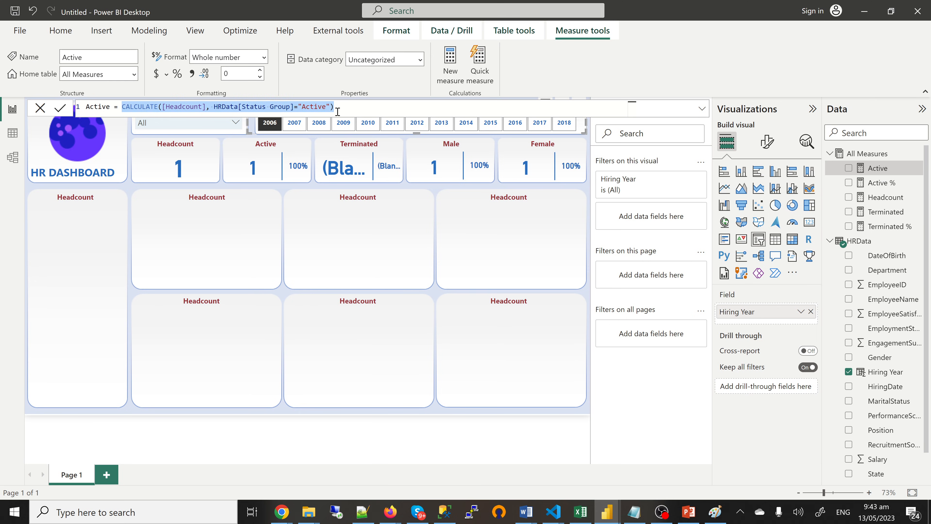
pyautogui.click(122, 107)
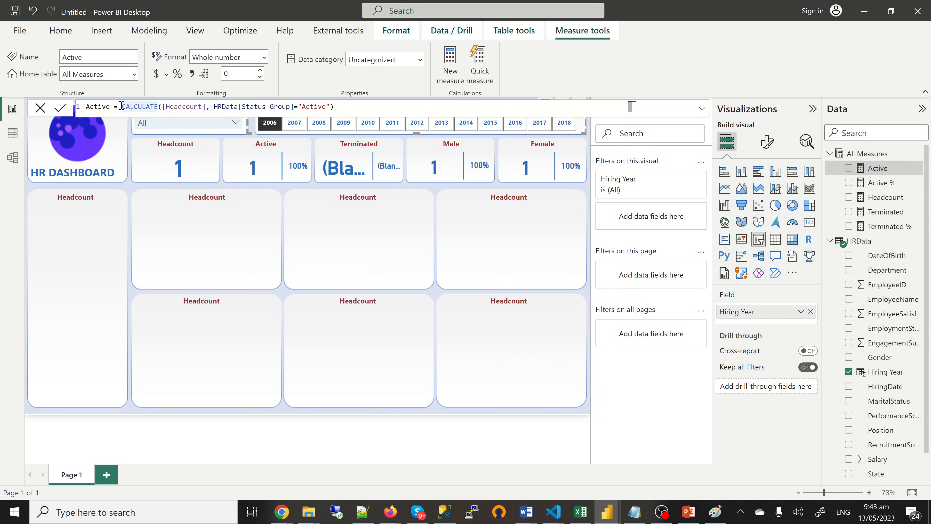
pyautogui.write('IF(')
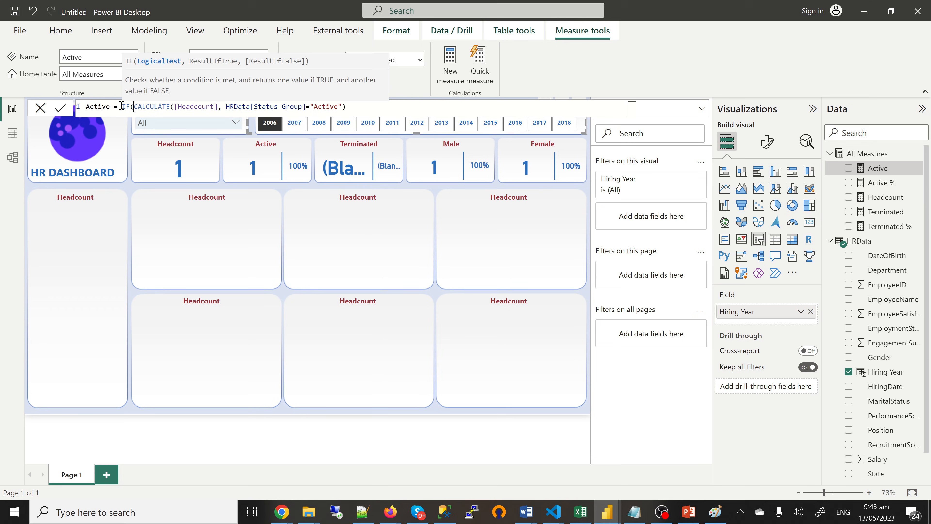
pyautogui.write('ISBLANK(')
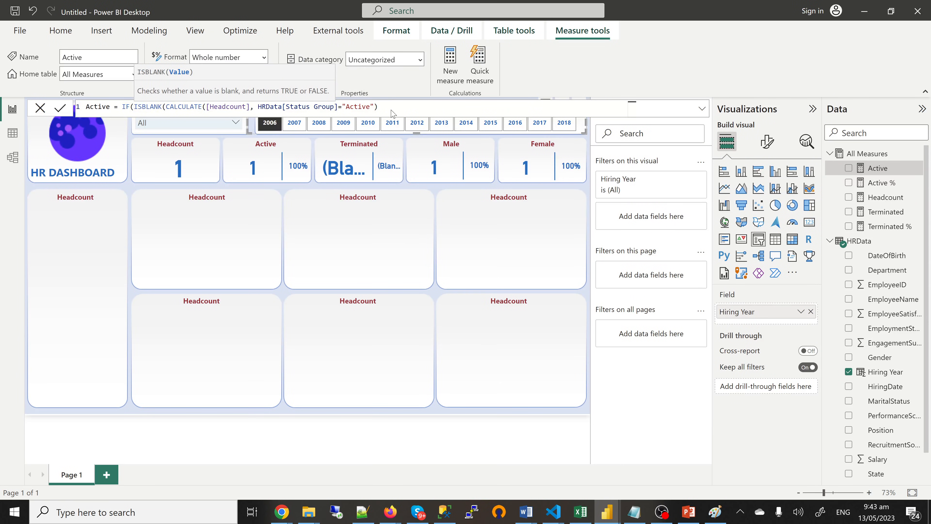
pyautogui.click(382, 107)
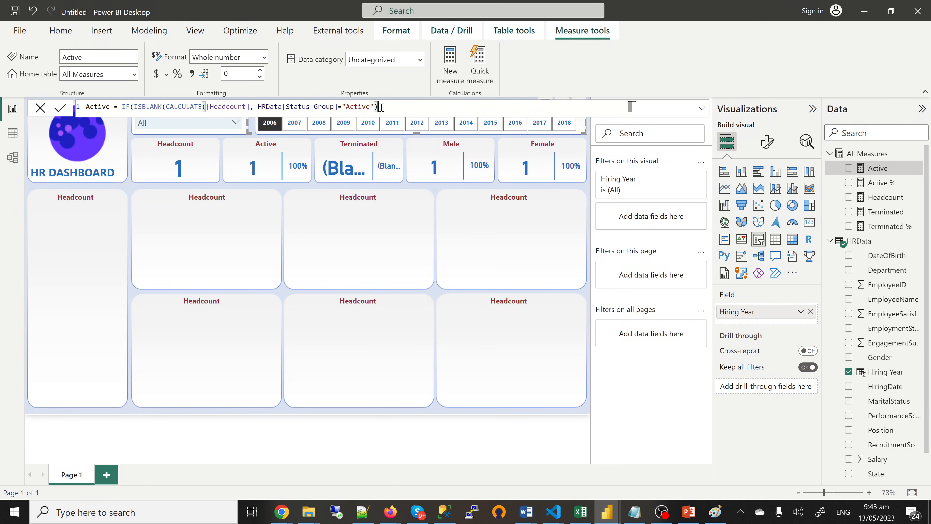
pyautogui.write('),0')
pyautogui.write(',CALCULATE([Headcount], HRData[Status Group]="Active")')
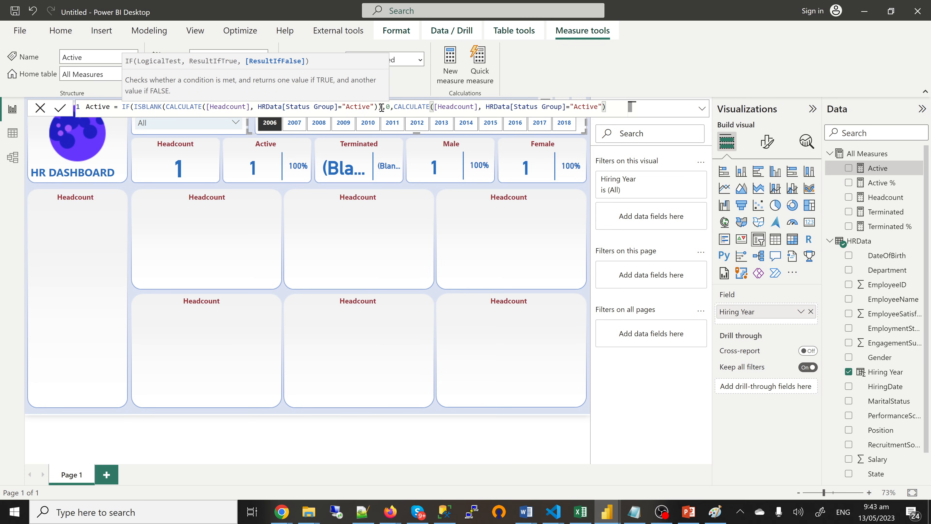
pyautogui.write(')')
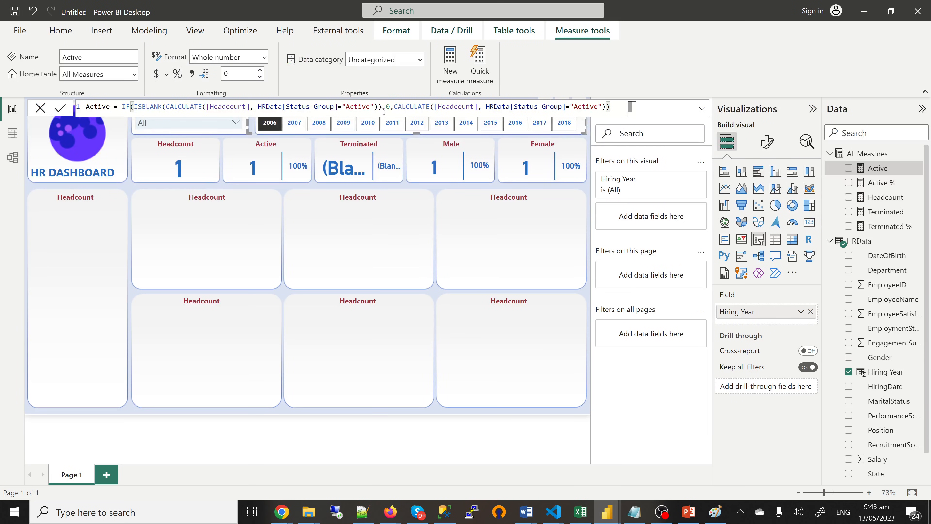
pyautogui.press('Return')
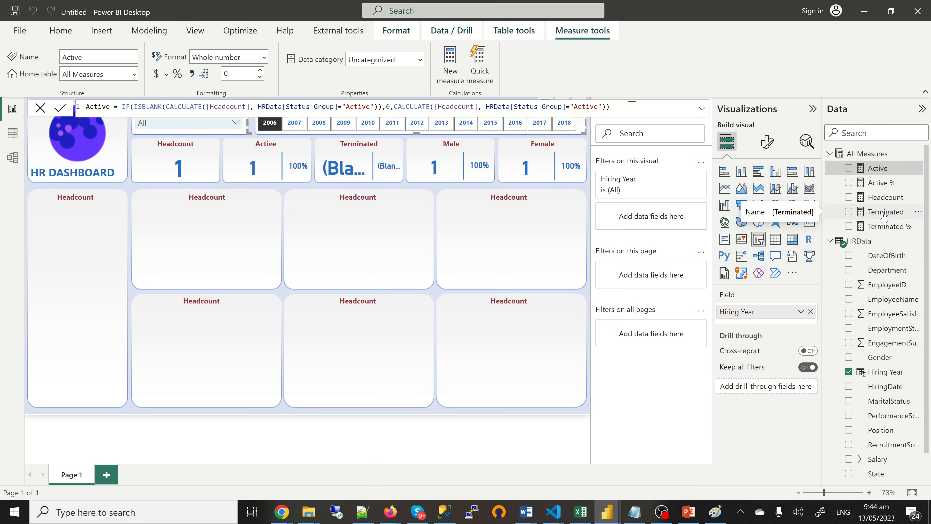
pyautogui.click(884, 217)
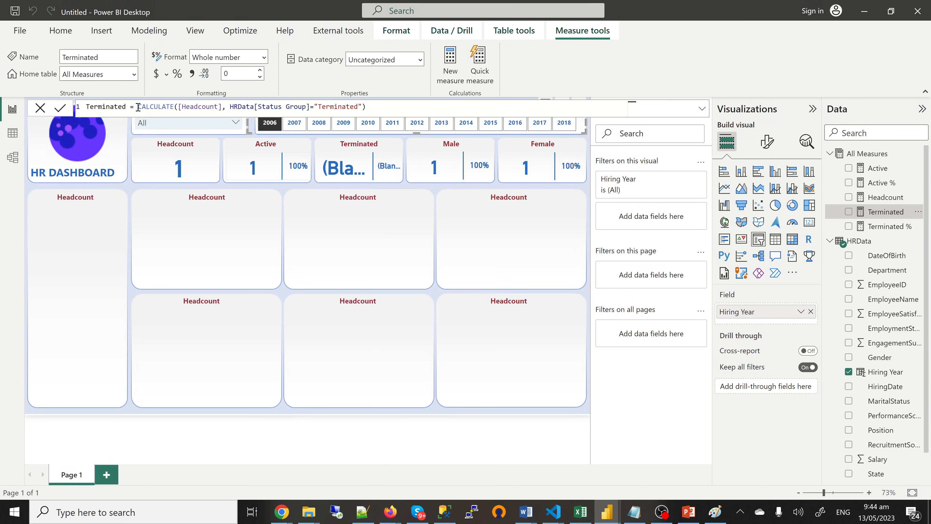
# Step: Copy the Terminated CALCULATE expression and prefix it with IF(ISBLANK(
pyautogui.moveTo(137, 107); pyautogui.dragTo(231, 107)
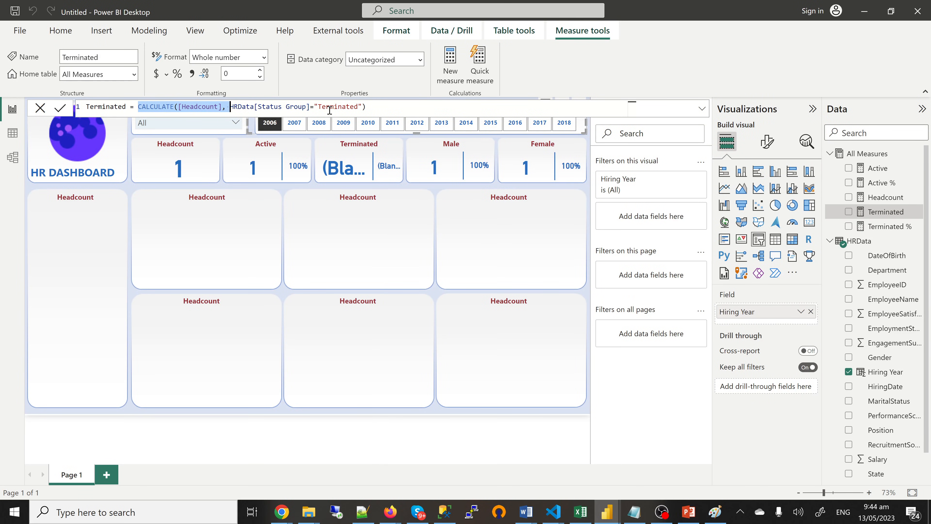
pyautogui.moveTo(329, 110); pyautogui.dragTo(370, 107)
pyautogui.hotkey('ctrl', 'c')
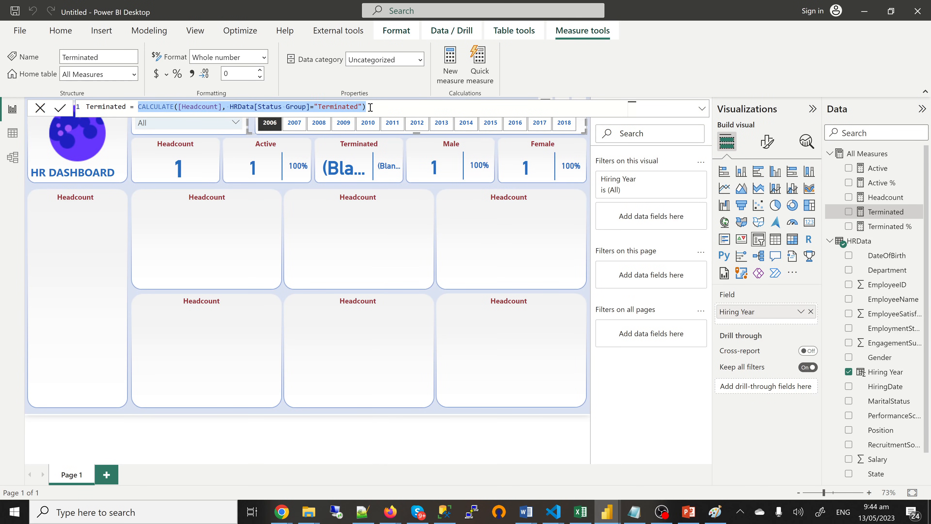
pyautogui.click(138, 107)
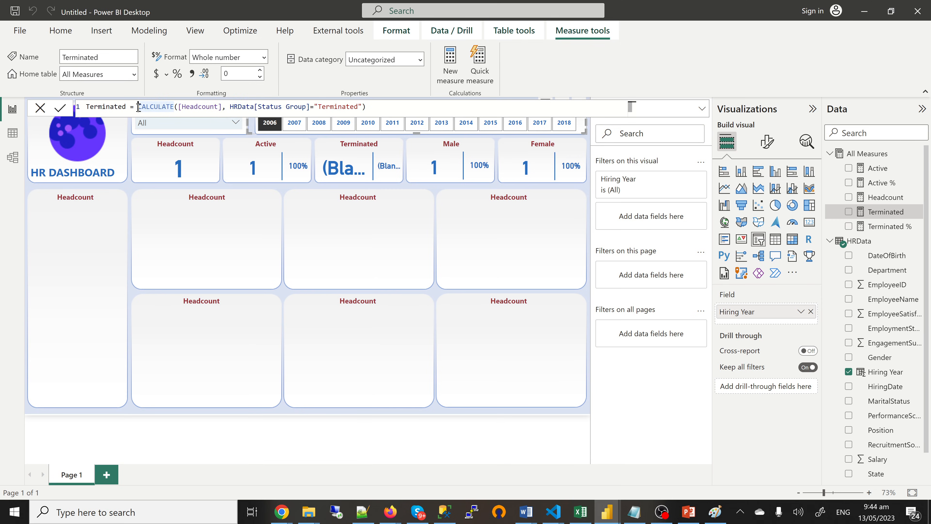
pyautogui.write('If')
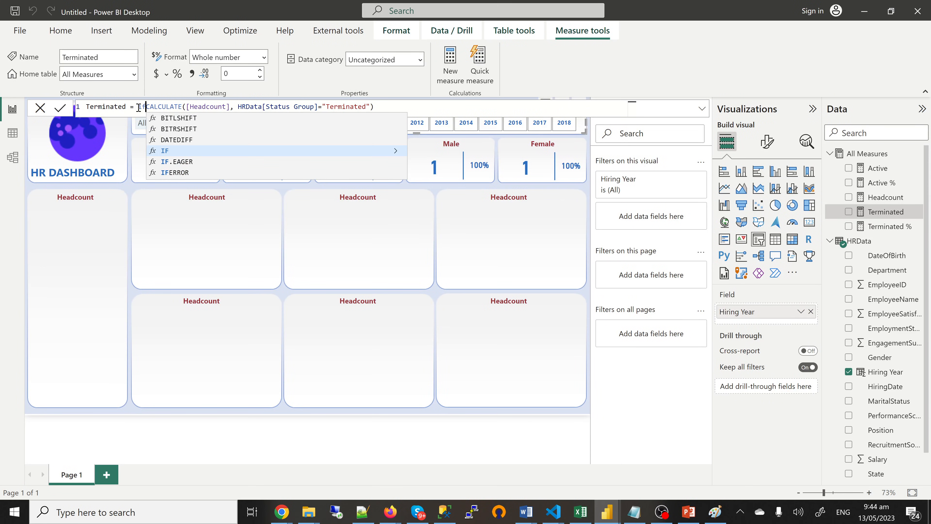
pyautogui.press('Tab')
pyautogui.write('is')
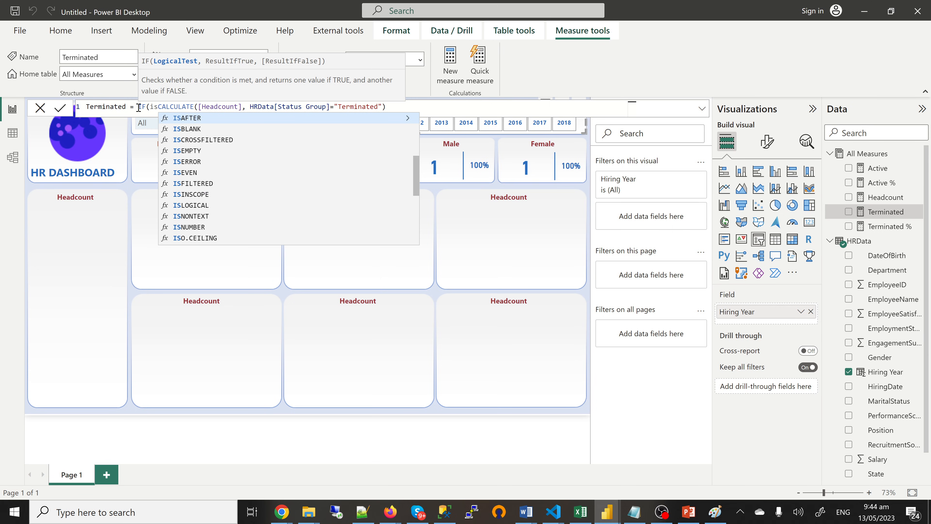
pyautogui.press('Down')
pyautogui.press('Tab')
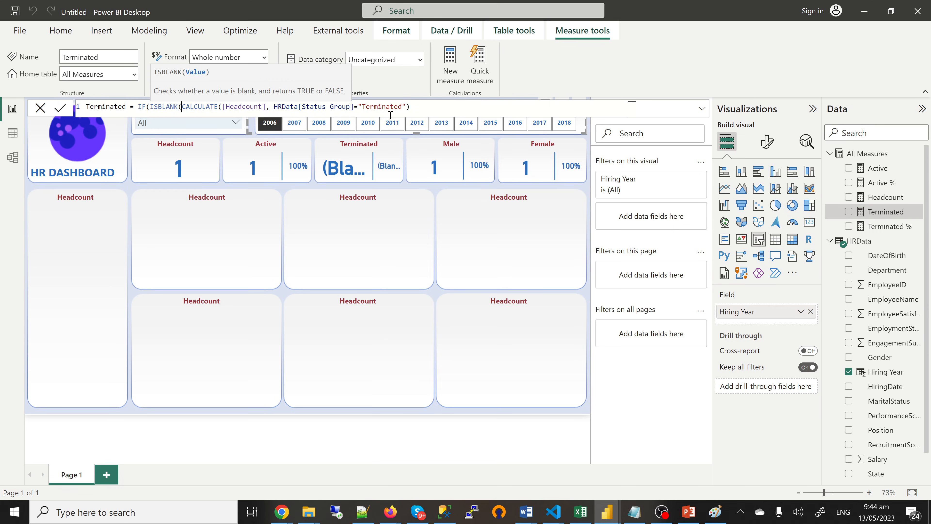
# Step: Finish the Terminated formula with 0 and the pasted CALCULATE as IF's results, then commit
pyautogui.click(418, 108)
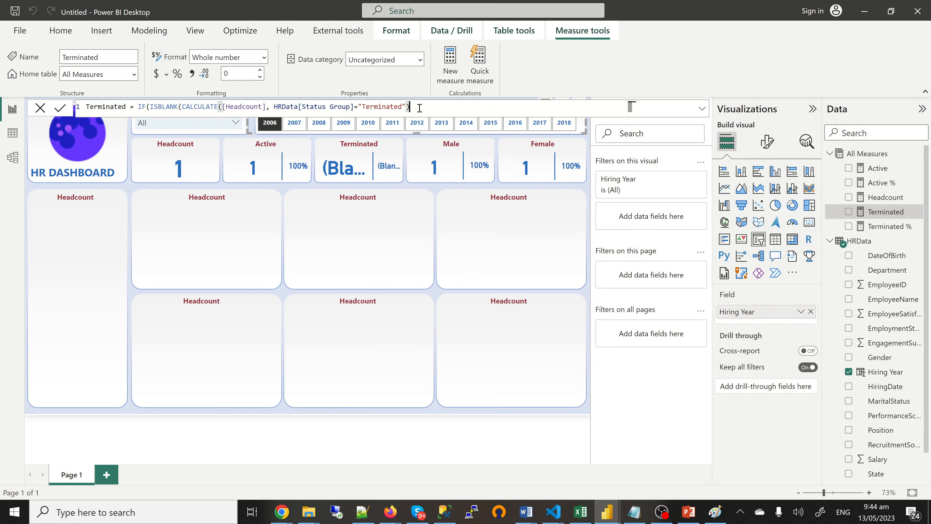
pyautogui.write('),0,')
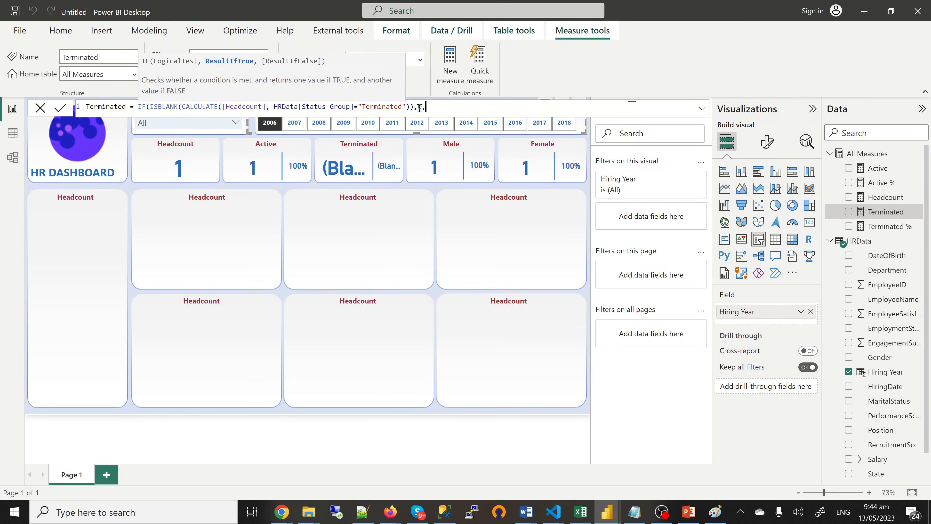
pyautogui.hotkey('ctrl', 'v')
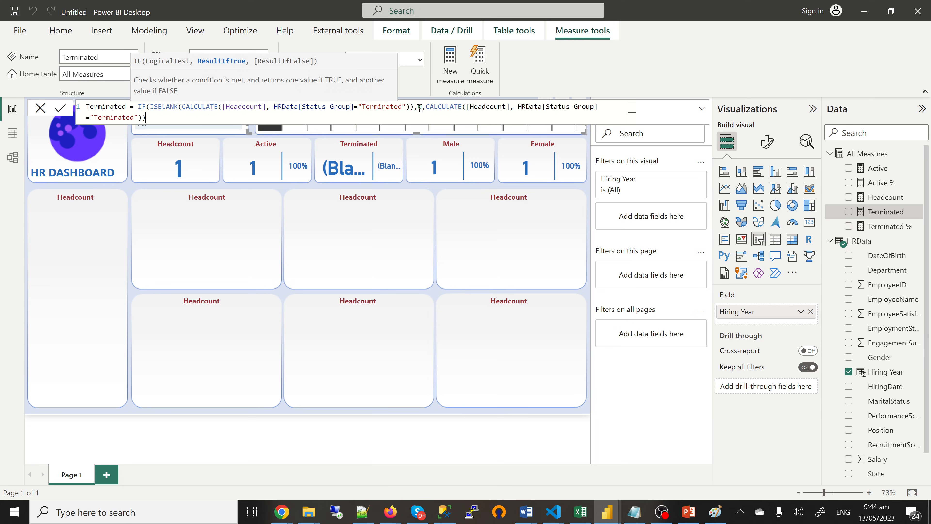
pyautogui.write(')')
pyautogui.click(420, 109)
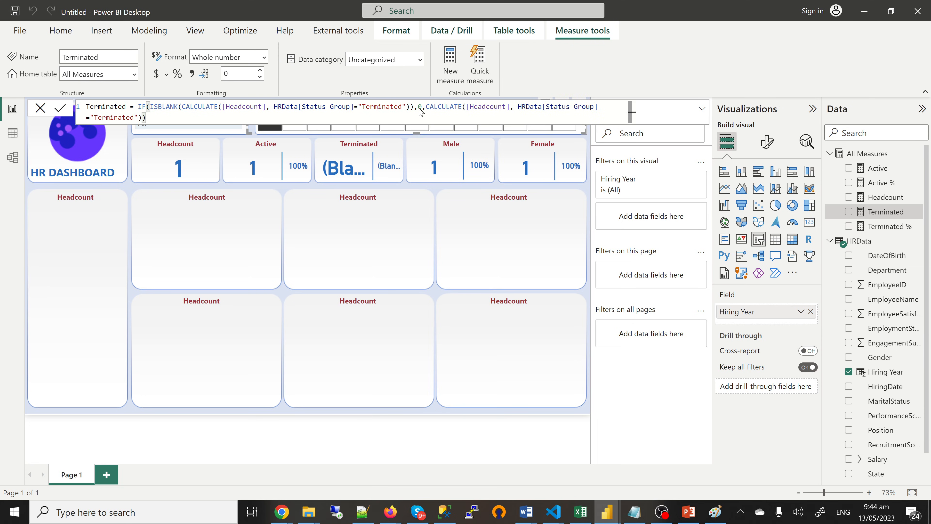
pyautogui.write('0')
pyautogui.press('Return')
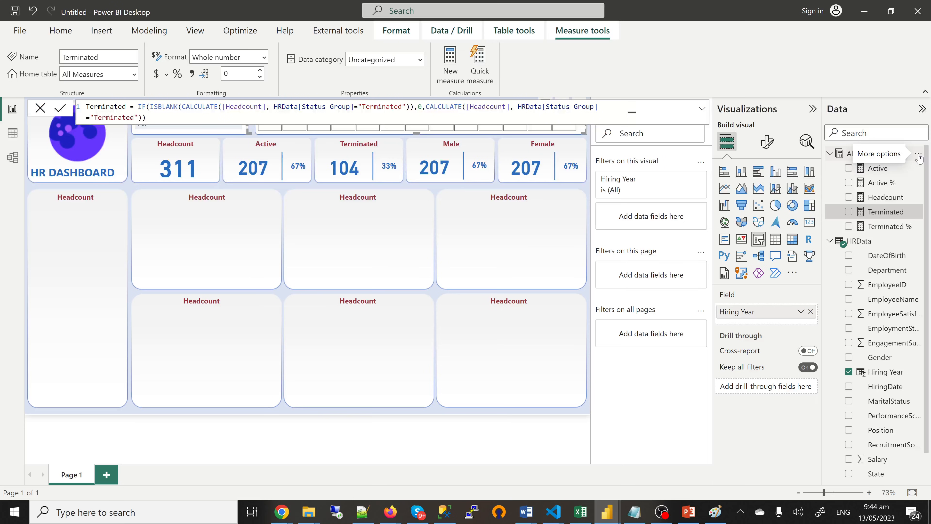
# Step: Create a new measure Male = CALCULATE([Headcount],HRData[Gender]="M") in All Measures
pyautogui.click(919, 158)
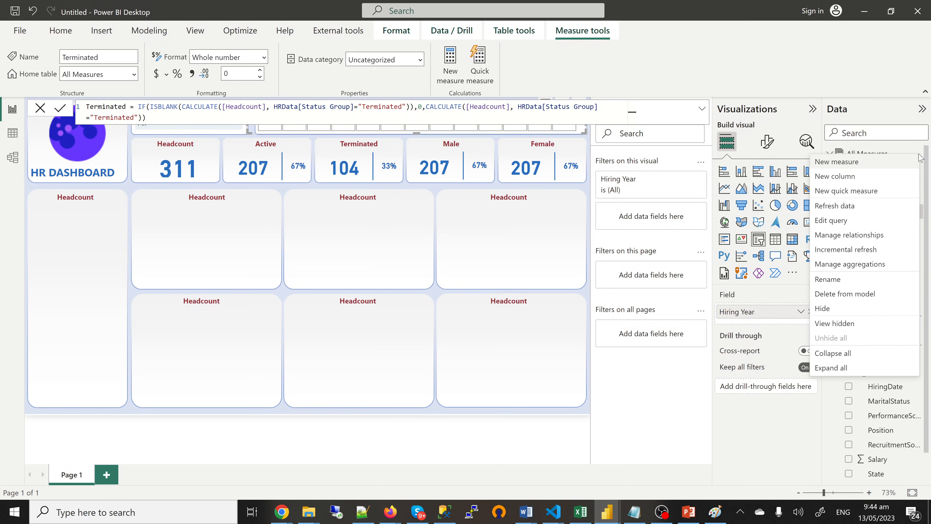
pyautogui.click(856, 161)
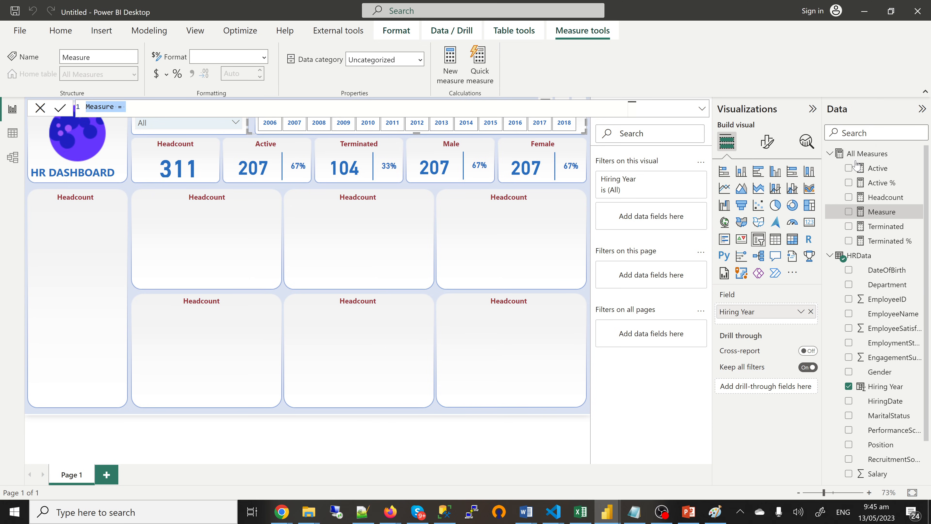
pyautogui.write('Male = CALCULATE(')
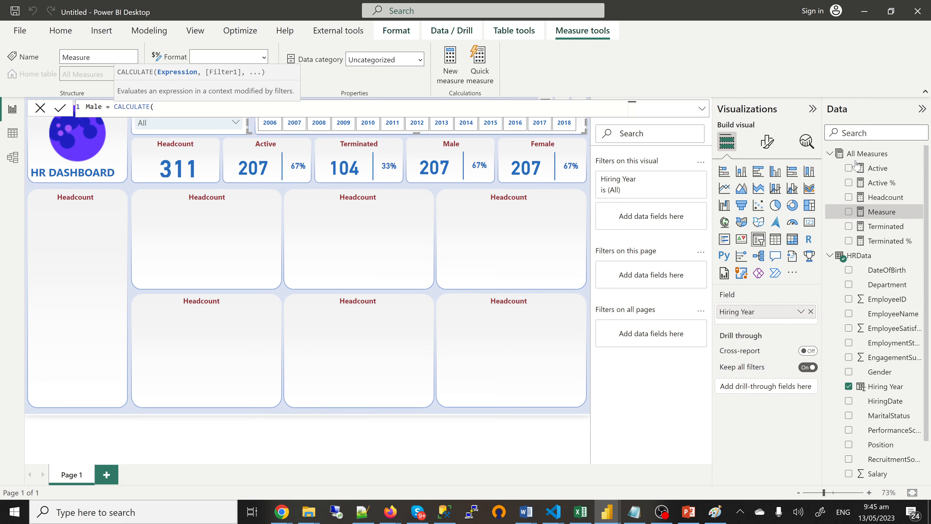
pyautogui.write('[Headcount]')
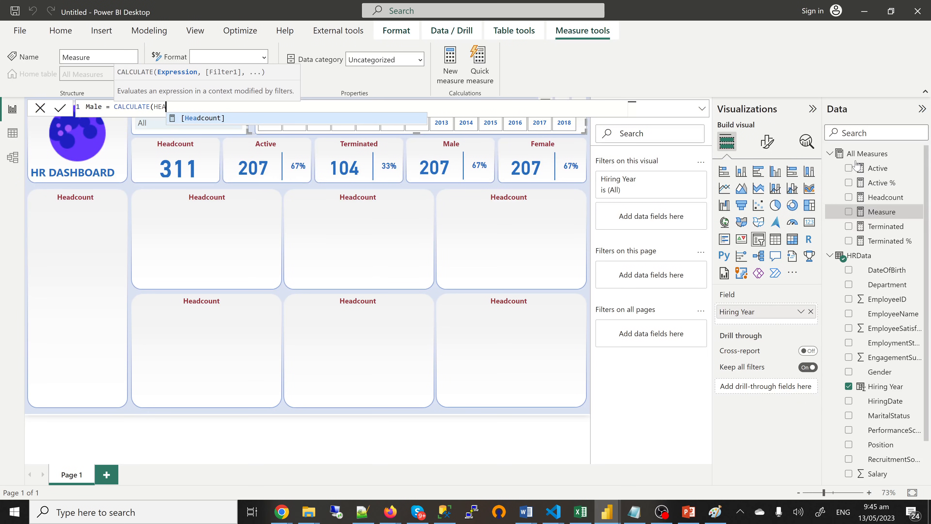
pyautogui.write(',')
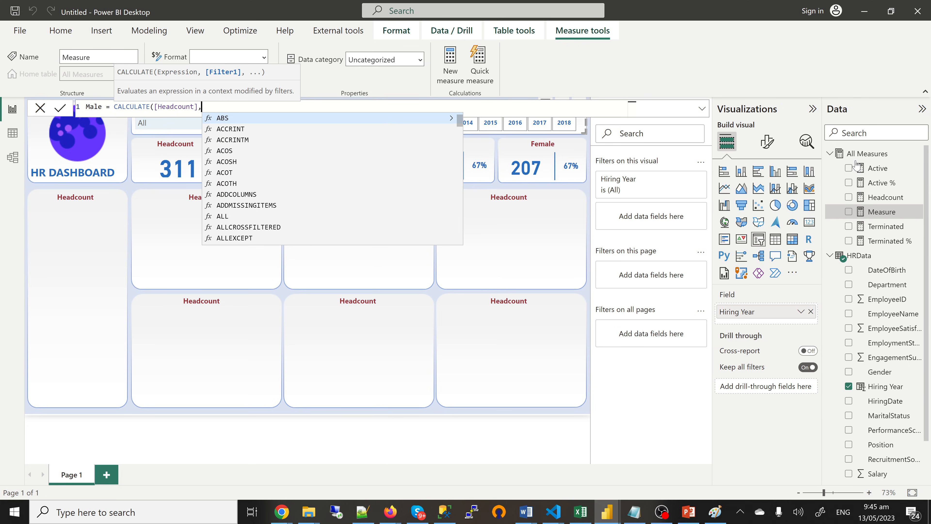
pyautogui.write('GEN')
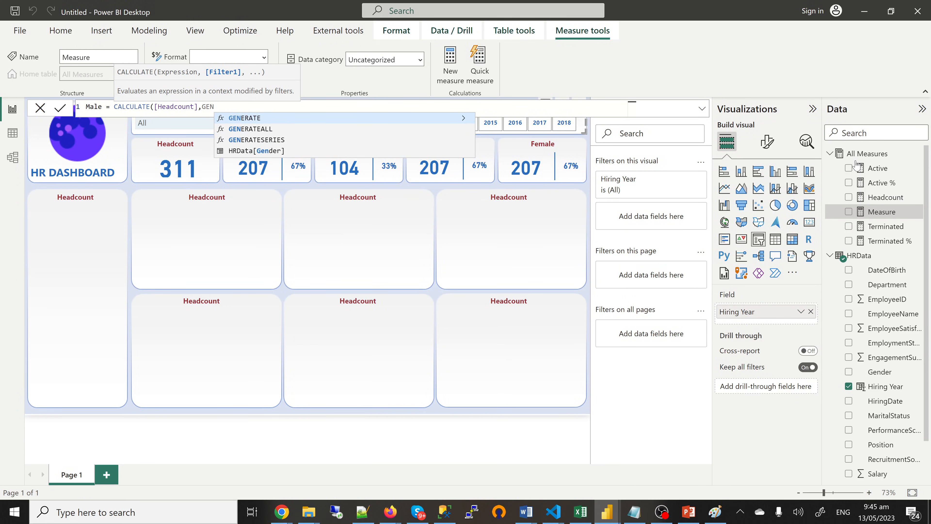
pyautogui.press('Down')
pyautogui.press('Down')
pyautogui.press('Down')
pyautogui.press('Tab')
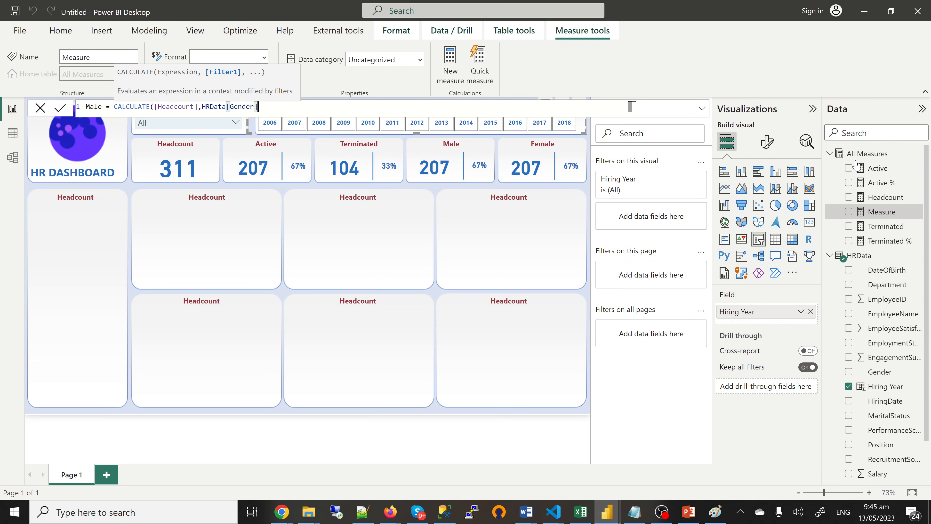
pyautogui.write('=""')
pyautogui.press('Left')
pyautogui.write('m')
pyautogui.press('BackSpace')
pyautogui.write('M')
pyautogui.press('Right')
pyautogui.write(')')
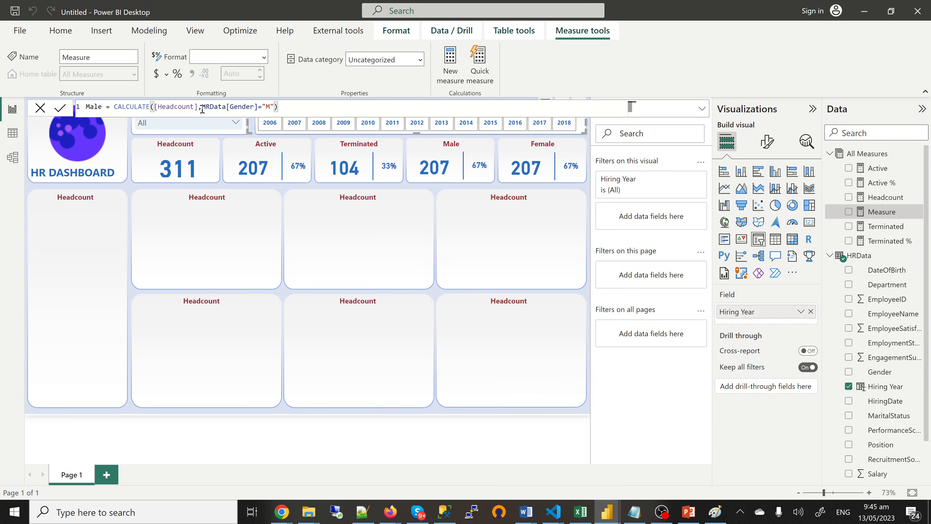
# Step: Wrap the Male formula as IF(ISBLANK(CALCULATE(...)),0,CALCULATE(...)), commit it, and select it for copying
pyautogui.keyDown('shift'); pyautogui.click(116, 110); pyautogui.keyUp('shift')
pyautogui.hotkey('ctrl', 'c')
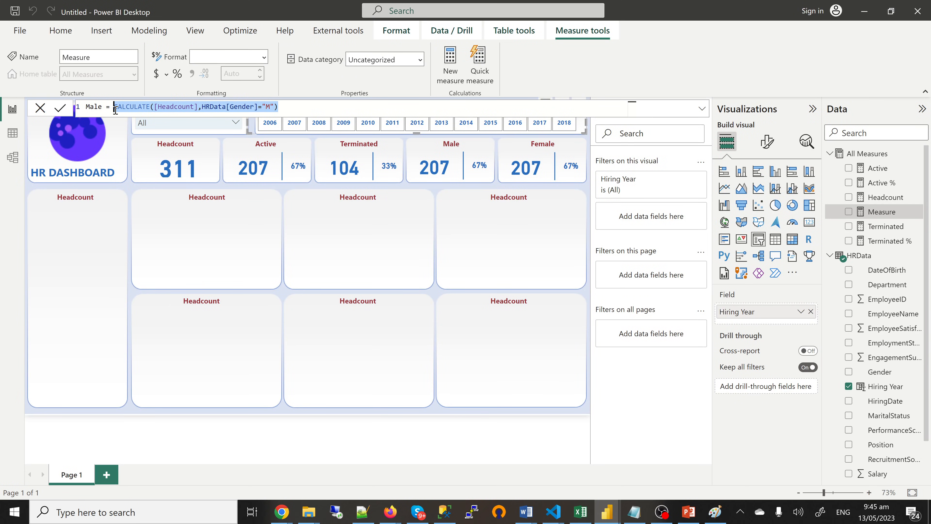
pyautogui.click(116, 110)
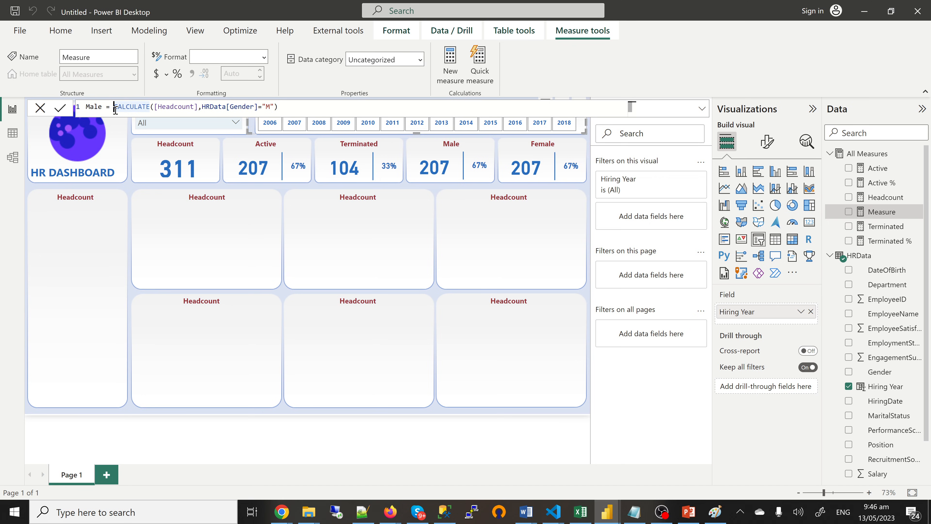
pyautogui.write('IF(')
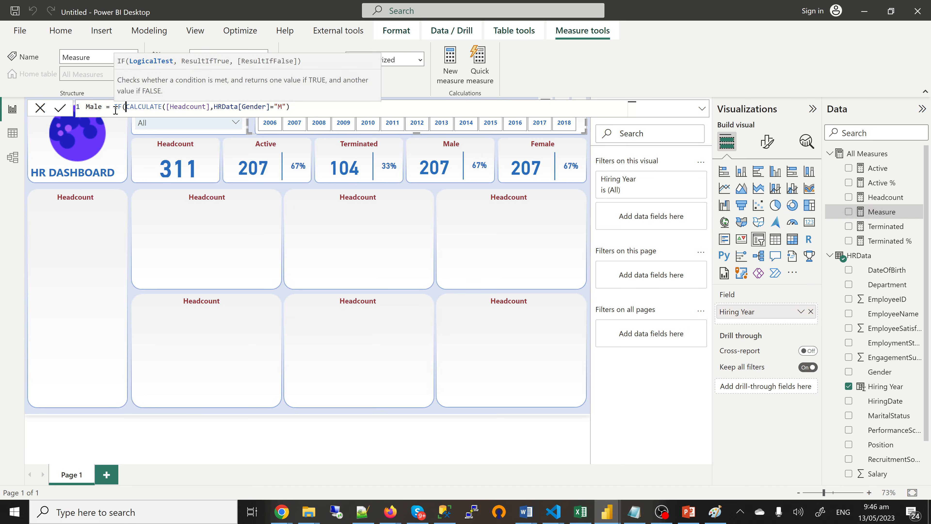
pyautogui.write('ISB')
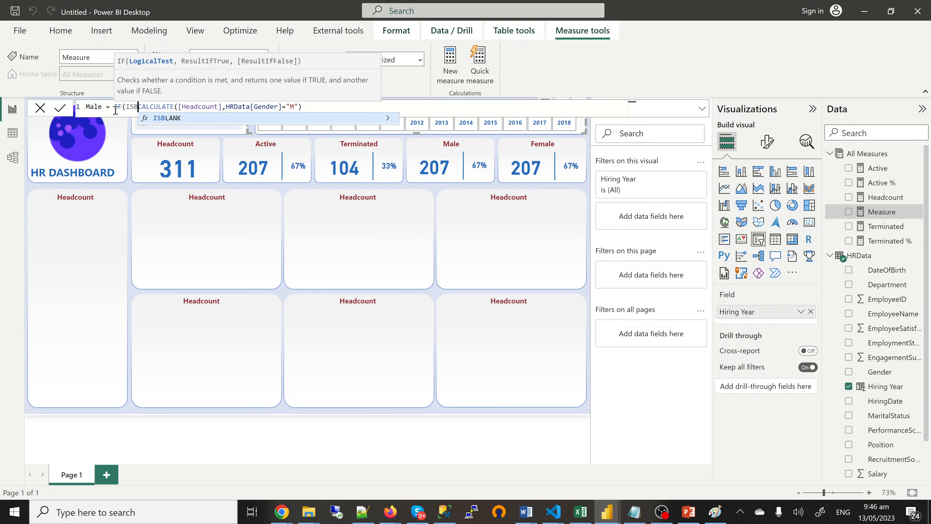
pyautogui.press('Tab')
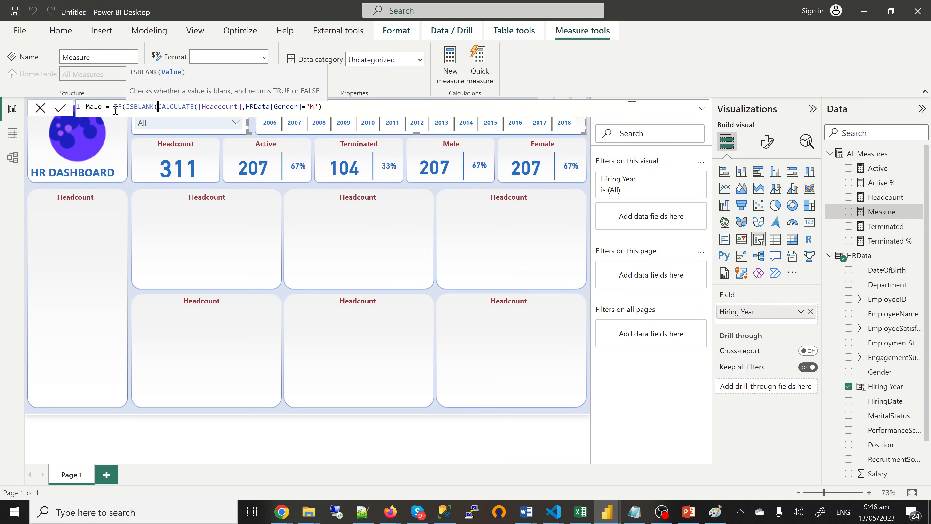
pyautogui.click(329, 107)
pyautogui.write(')')
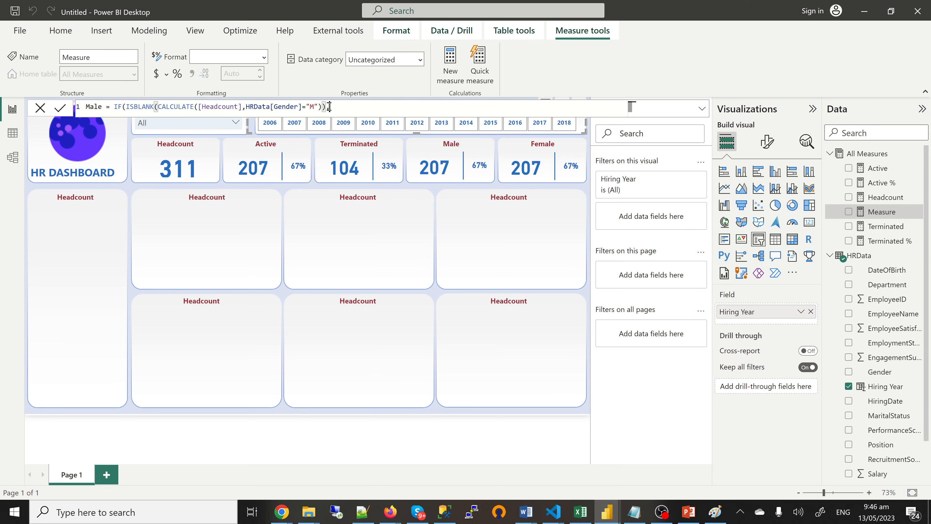
pyautogui.write(',0,')
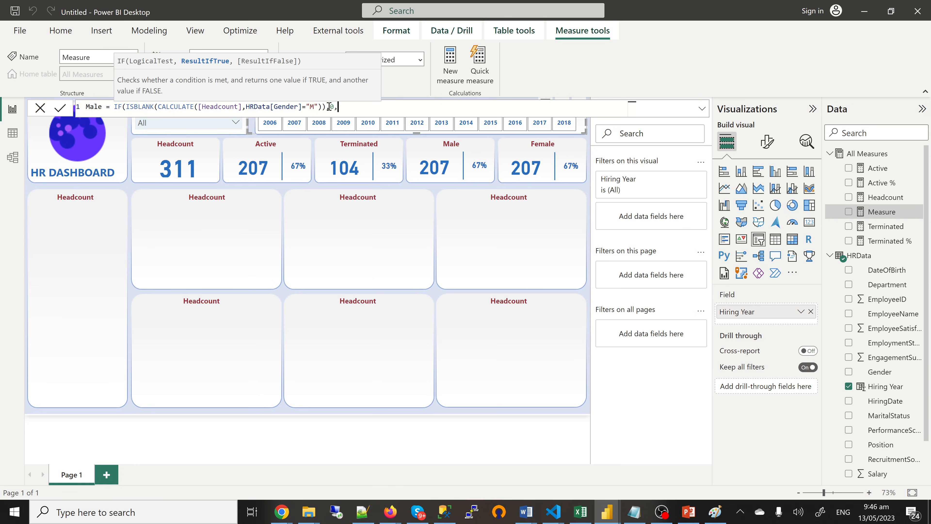
pyautogui.hotkey('ctrl', 'v')
pyautogui.write(')')
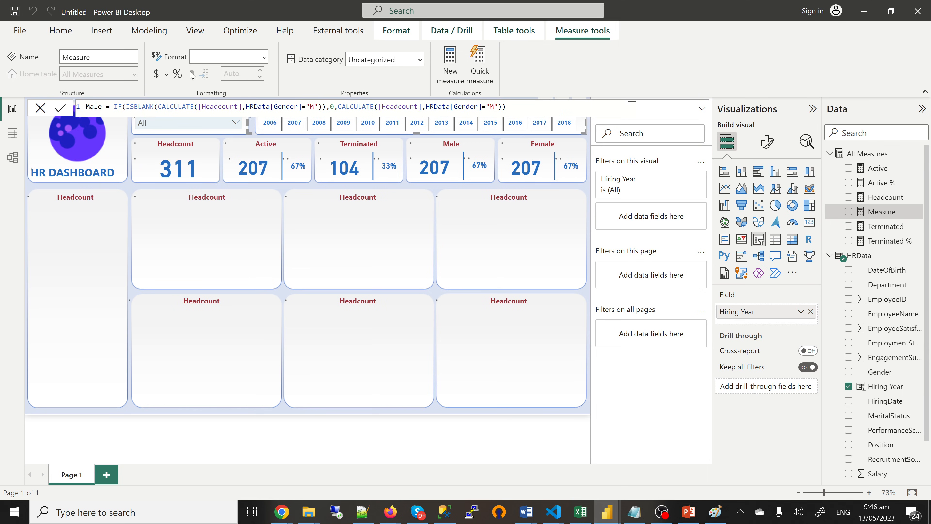
pyautogui.press('Return')
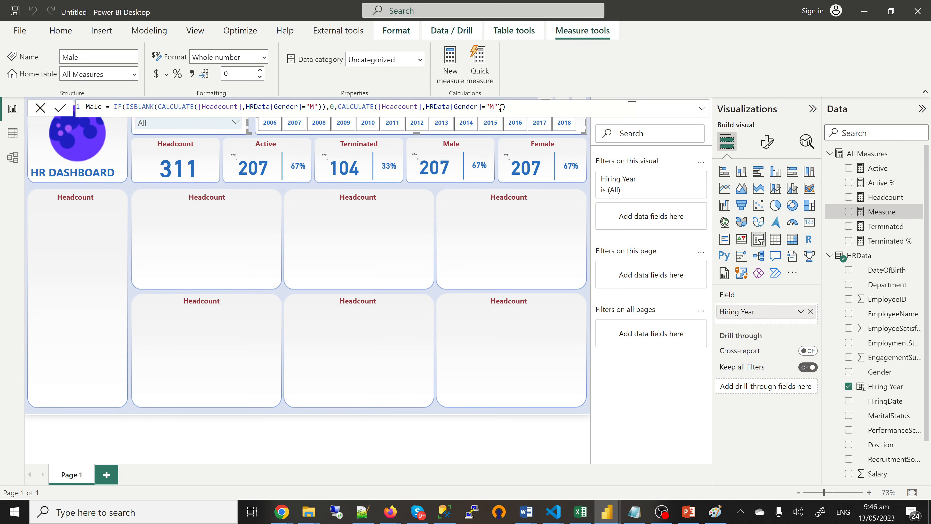
pyautogui.hotkey('ctrl', 'a')
pyautogui.hotkey('ctrl', 'c')
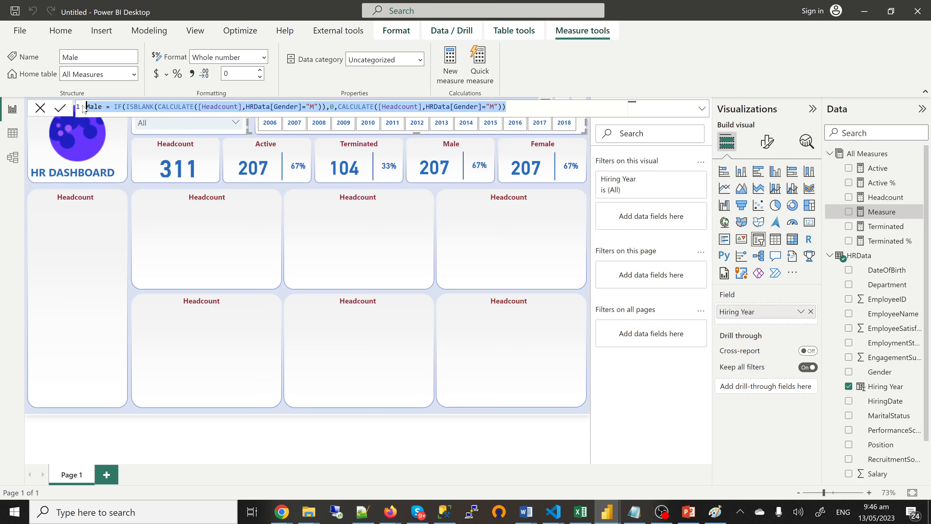
pyautogui.click(917, 156)
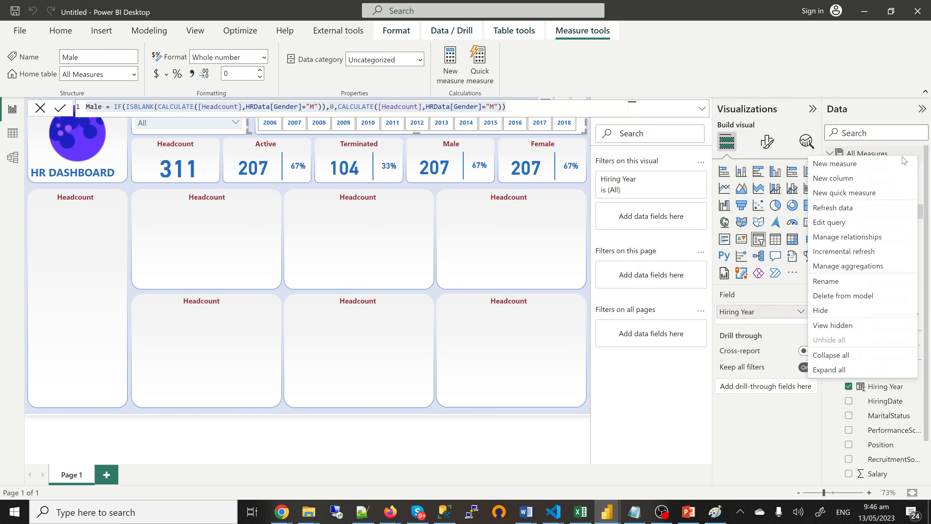
# Step: Add a new measure by pasting the Male formula and renaming it to Female
pyautogui.click(846, 166)
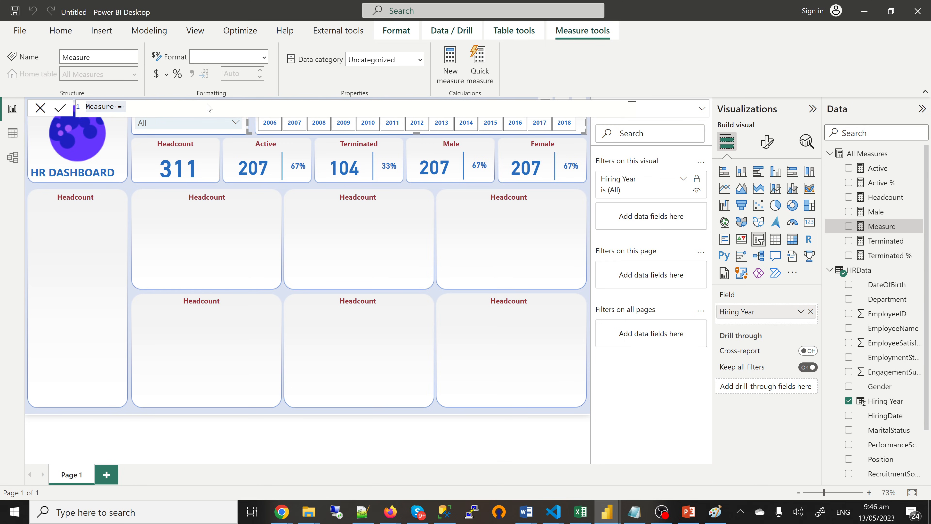
pyautogui.click(144, 109)
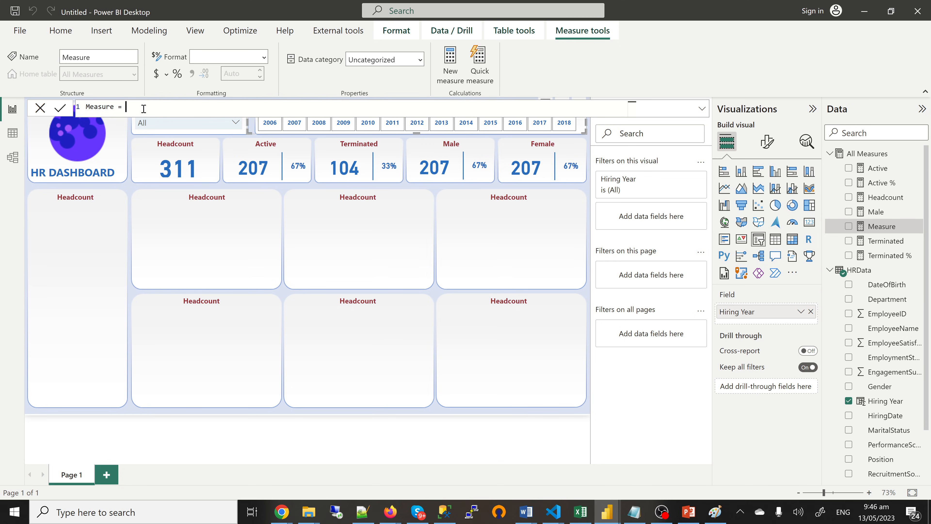
pyautogui.keyDown('shift'); pyautogui.click(87, 107); pyautogui.keyUp('shift')
pyautogui.hotkey('ctrl', 'v')
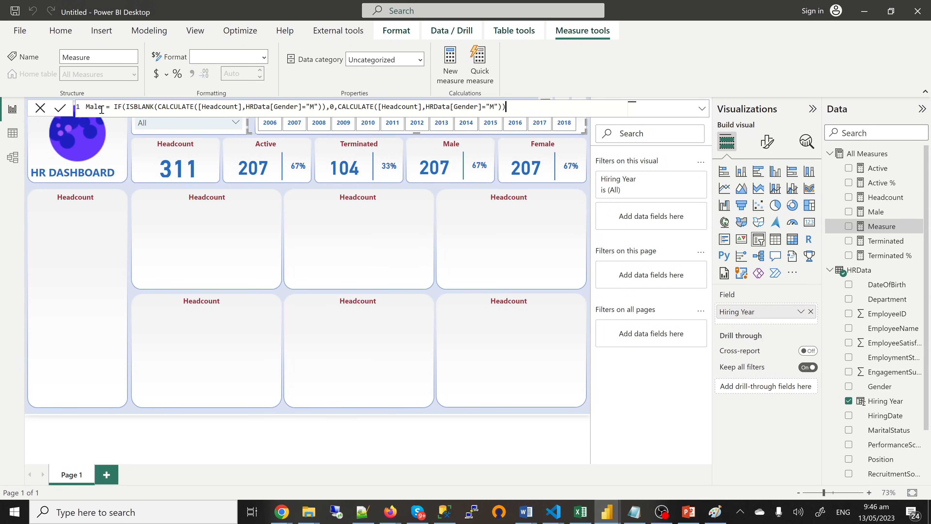
pyautogui.doubleClick(89, 107)
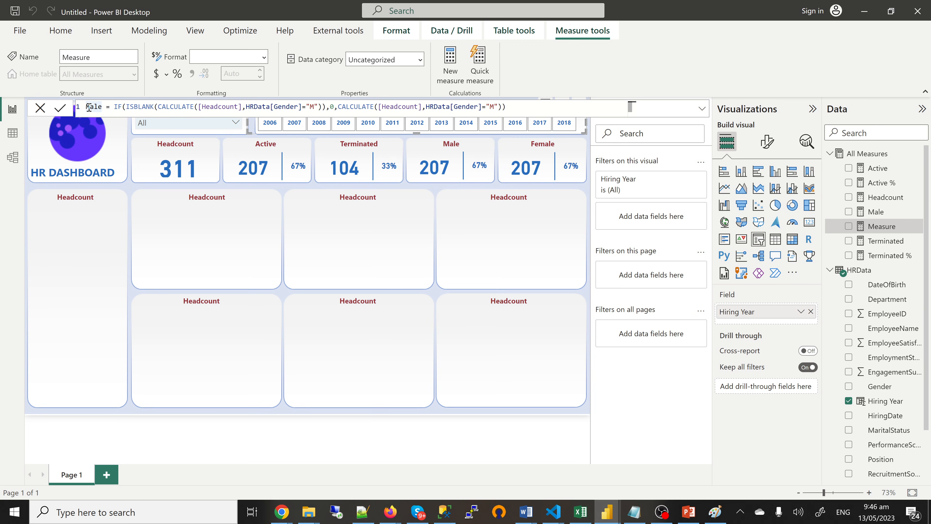
pyautogui.write('FEMALE')
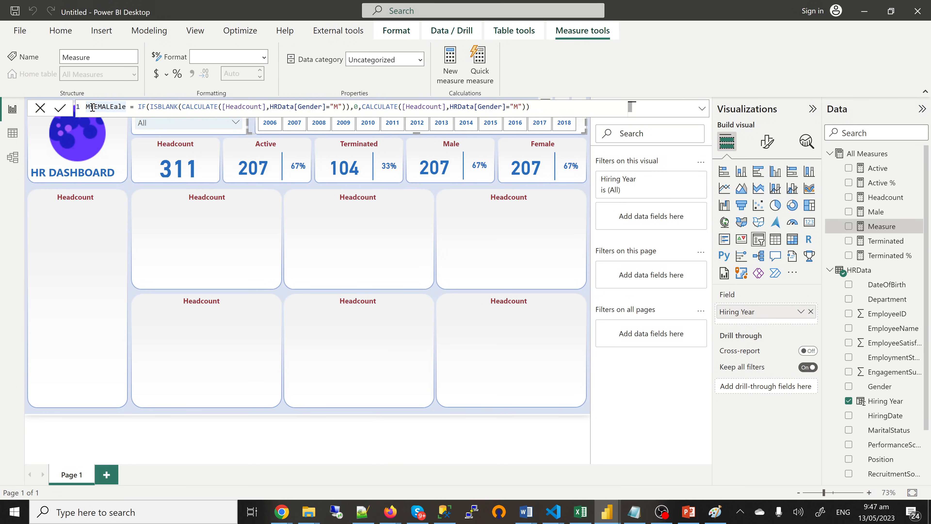
pyautogui.write('f')
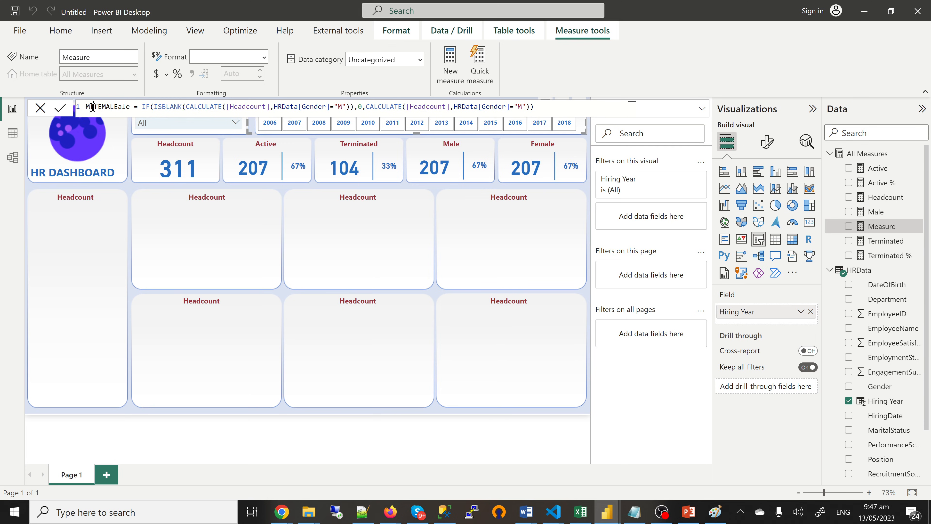
pyautogui.press('BackSpace')
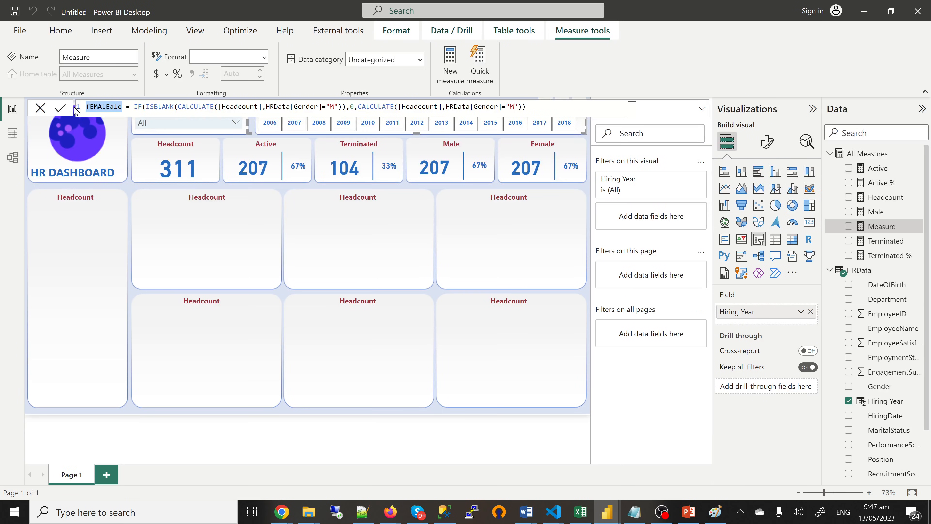
pyautogui.write('Fe')
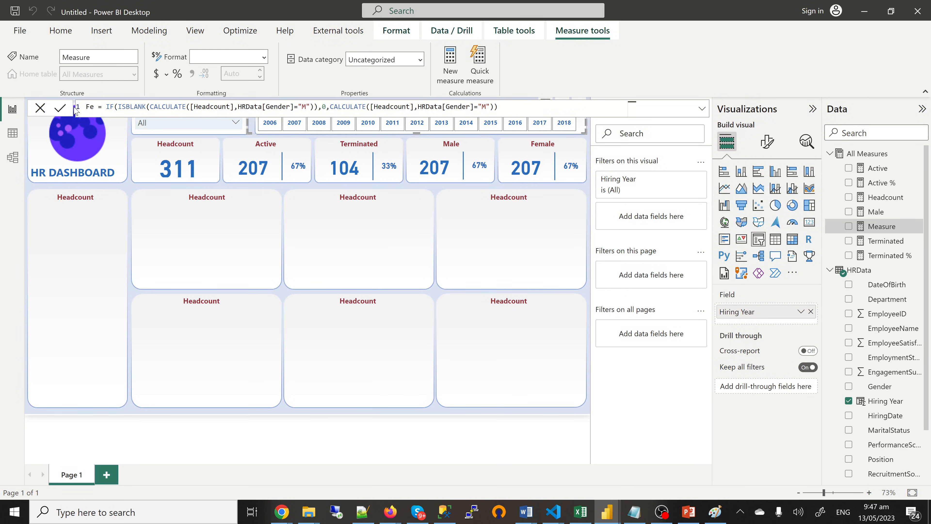
pyautogui.write('male')
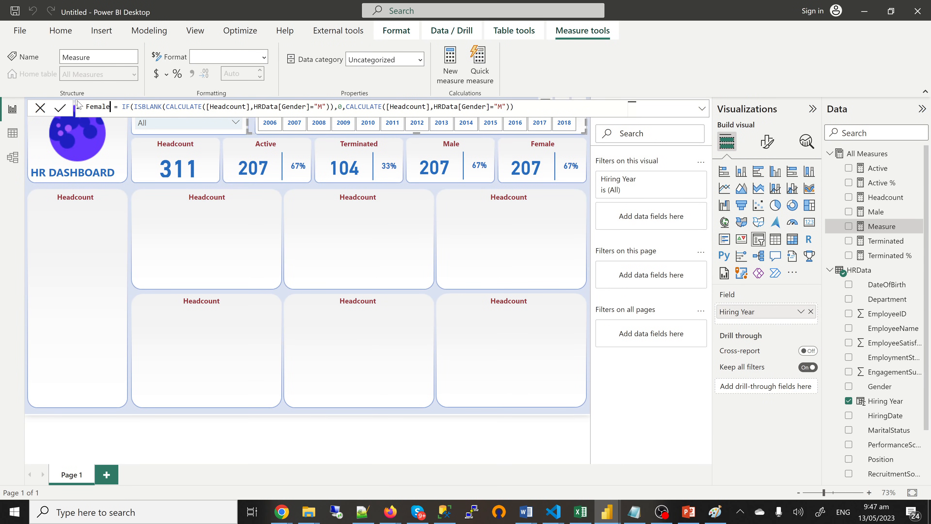
# Step: Change both Gender="M" conditions to "F" and commit the Female measure
pyautogui.click(321, 106)
pyautogui.press('BackSpace')
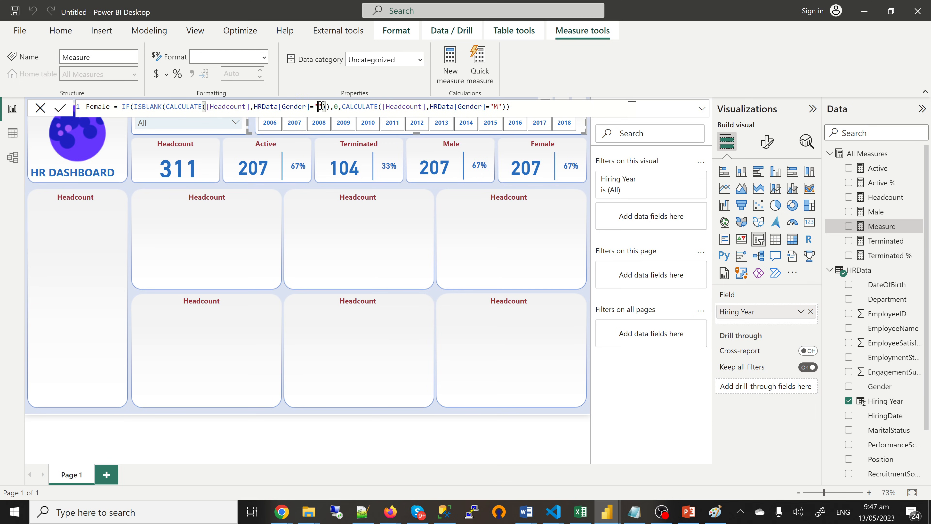
pyautogui.write('F')
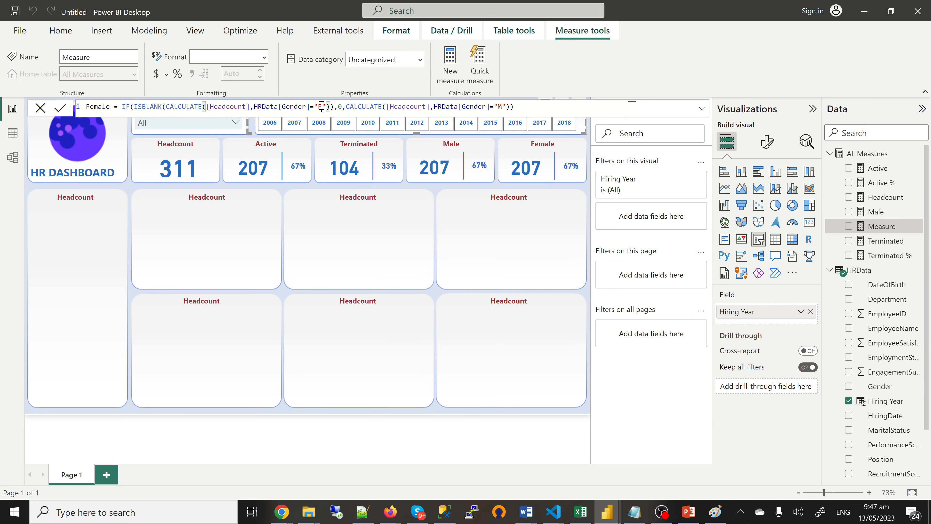
pyautogui.click(503, 103)
pyautogui.press('BackSpace')
pyautogui.write('F')
pyautogui.press('Return')
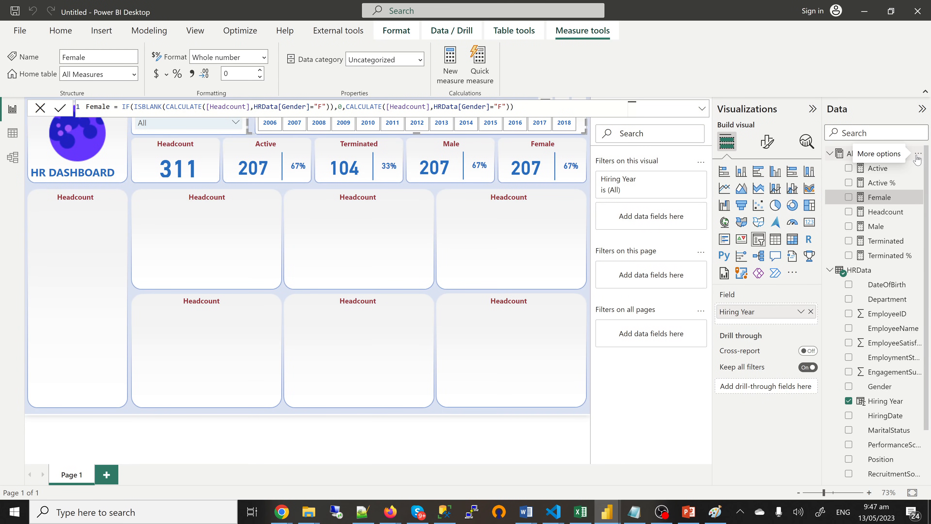
pyautogui.click(917, 155)
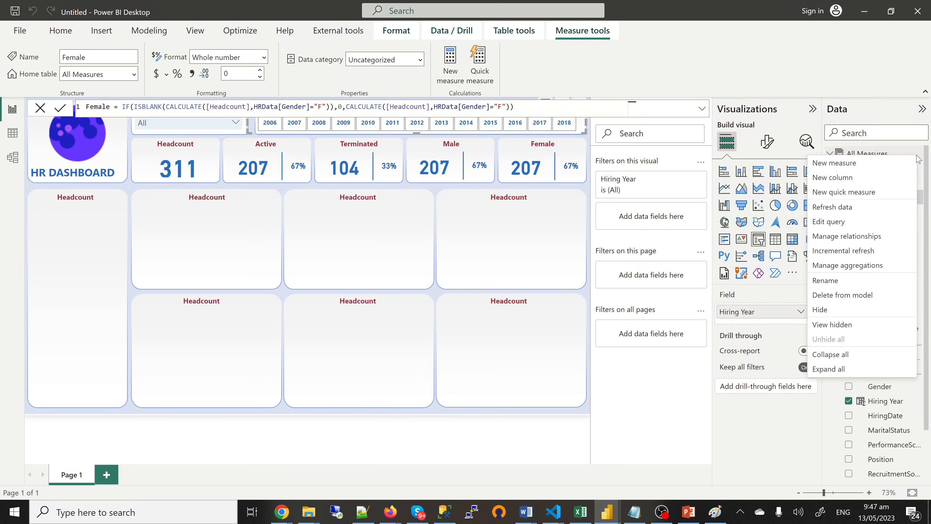
# Step: Type a new measure Male % = DIVIDE([Male],[Headcount],0) in All Measures
pyautogui.click(845, 165)
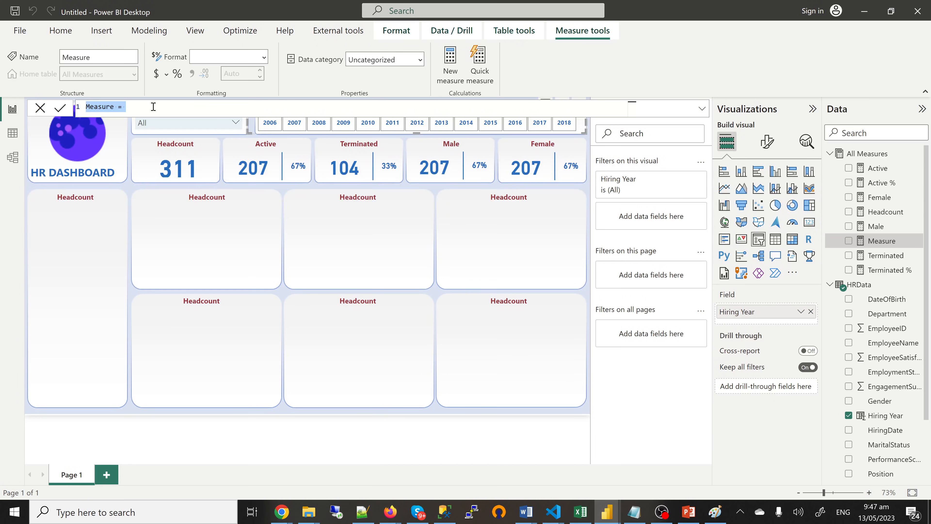
pyautogui.write('Male % =')
pyautogui.write('DIVIDE(')
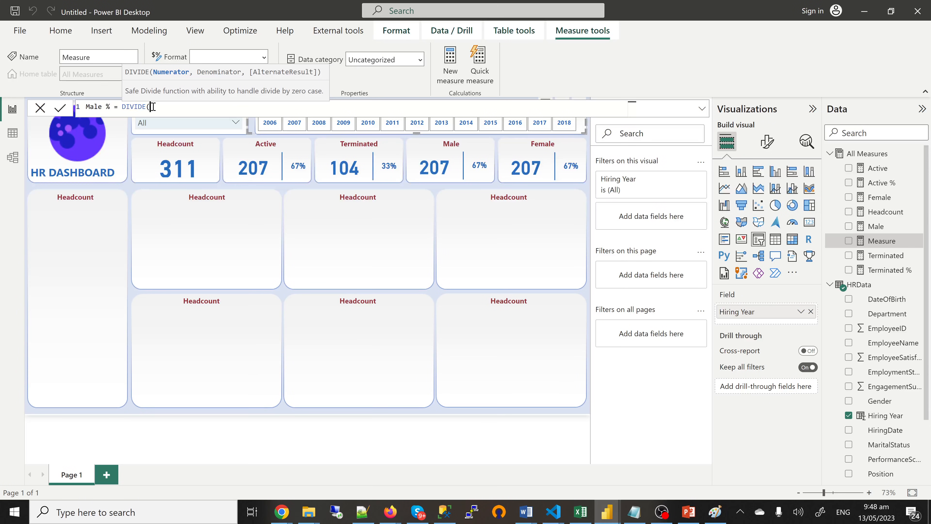
pyautogui.write('ma')
pyautogui.press('Tab')
pyautogui.write(',hea')
pyautogui.press('Tab')
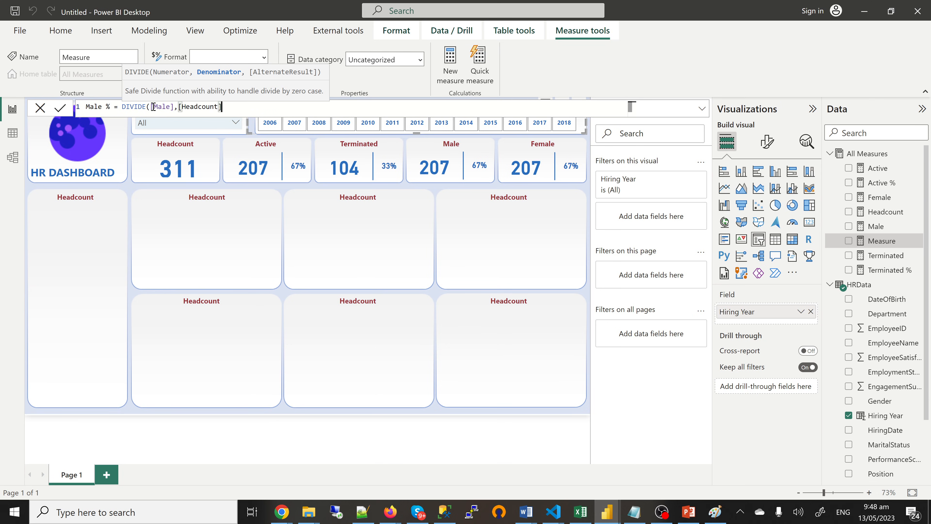
pyautogui.write(',0')
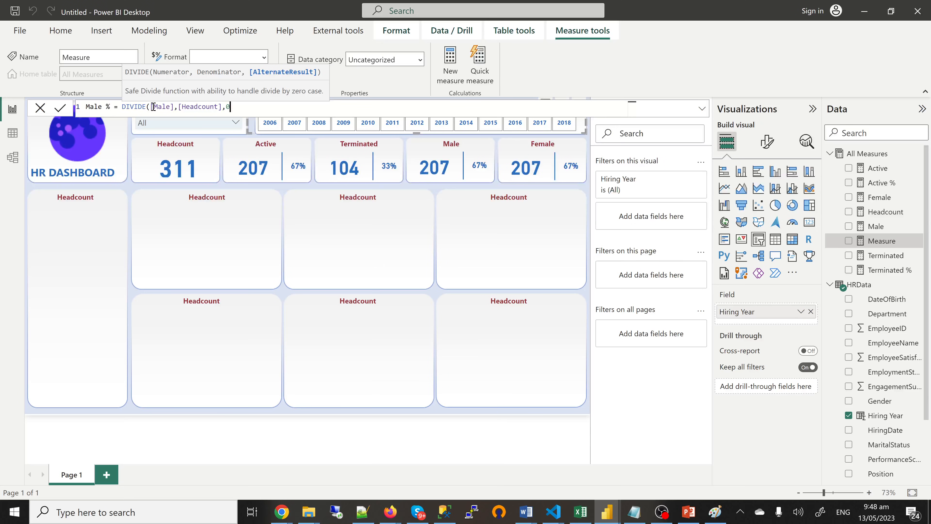
pyautogui.write(')')
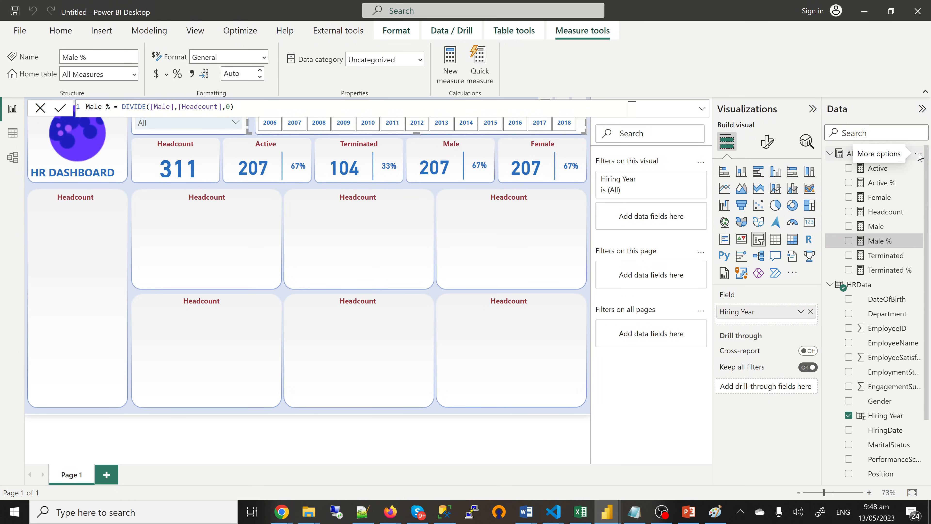
# Step: Add a Female % measure defined as DIVIDE([Female],[Headcount],0) to All Measures
pyautogui.click(919, 155)
pyautogui.click(847, 166)
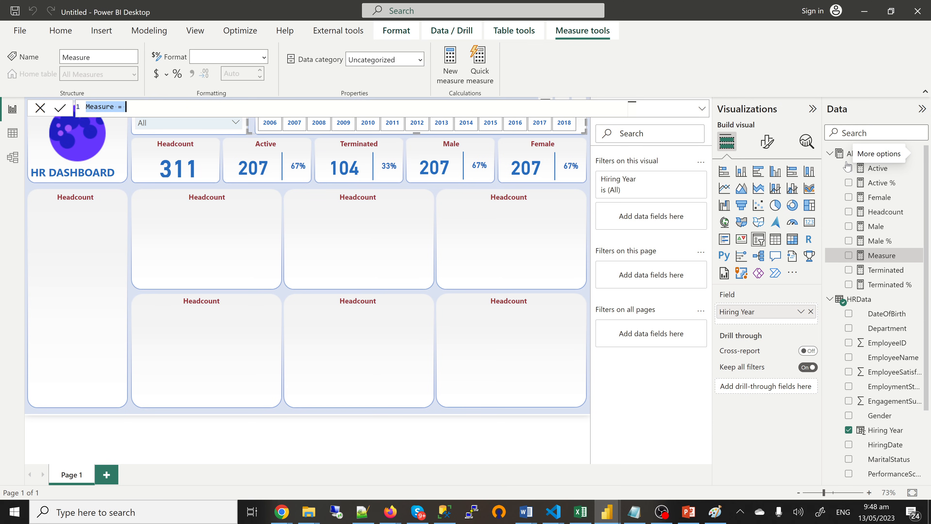
pyautogui.write('Fema')
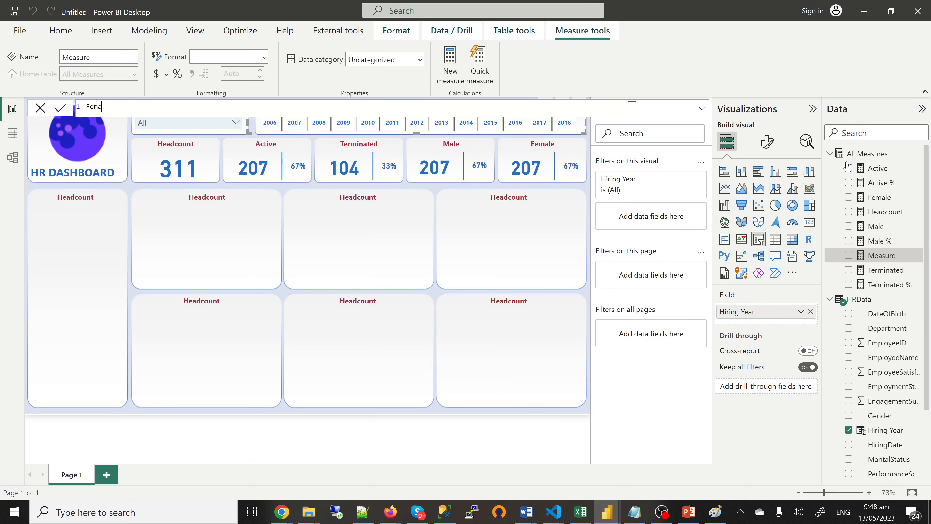
pyautogui.write('le % = DIVIDE(')
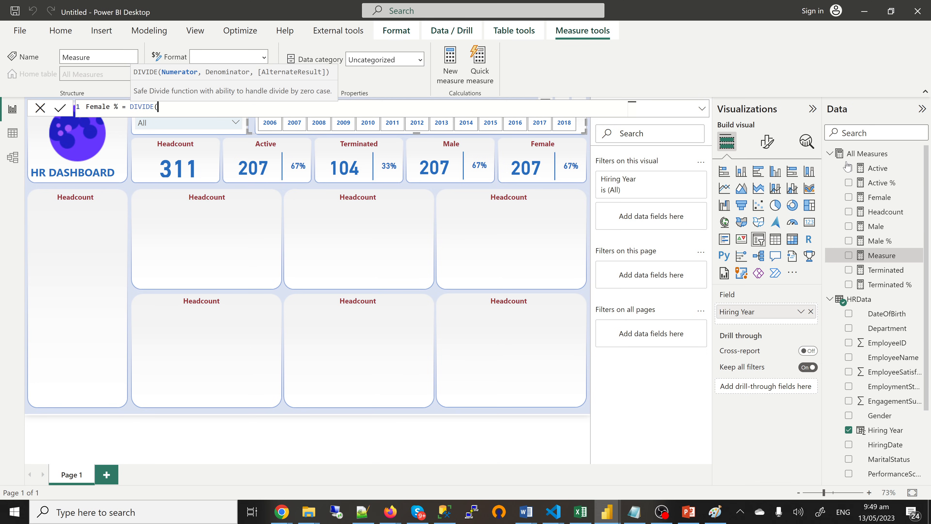
pyautogui.write('fe')
pyautogui.press('Tab')
pyautogui.write(',he')
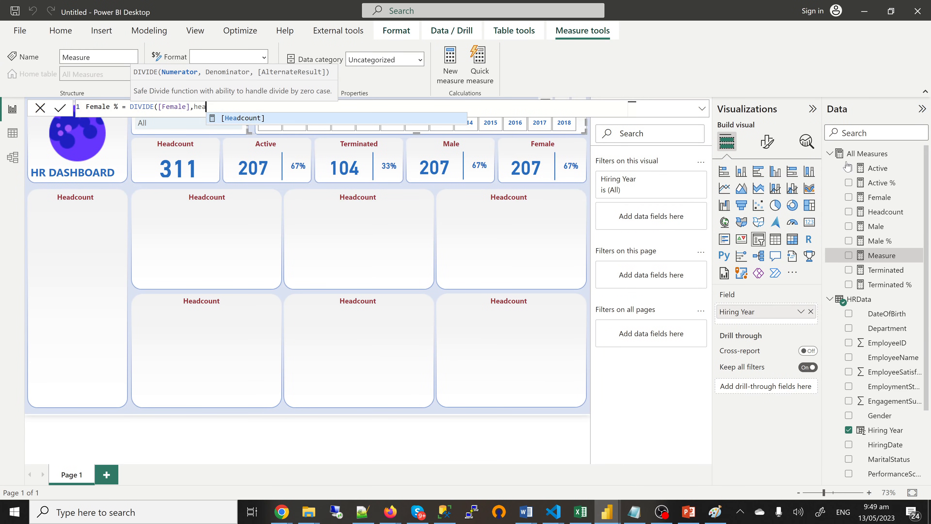
pyautogui.press('Tab')
pyautogui.write(',0)')
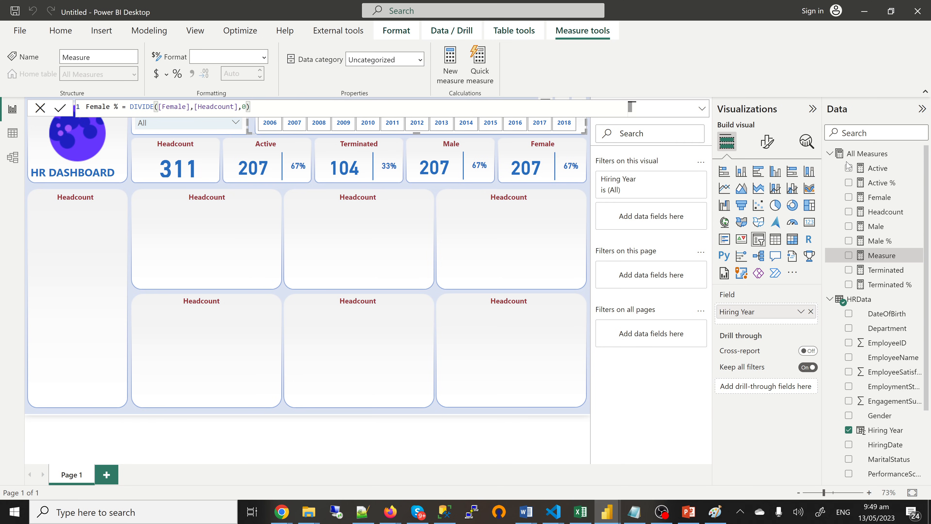
pyautogui.press('Return')
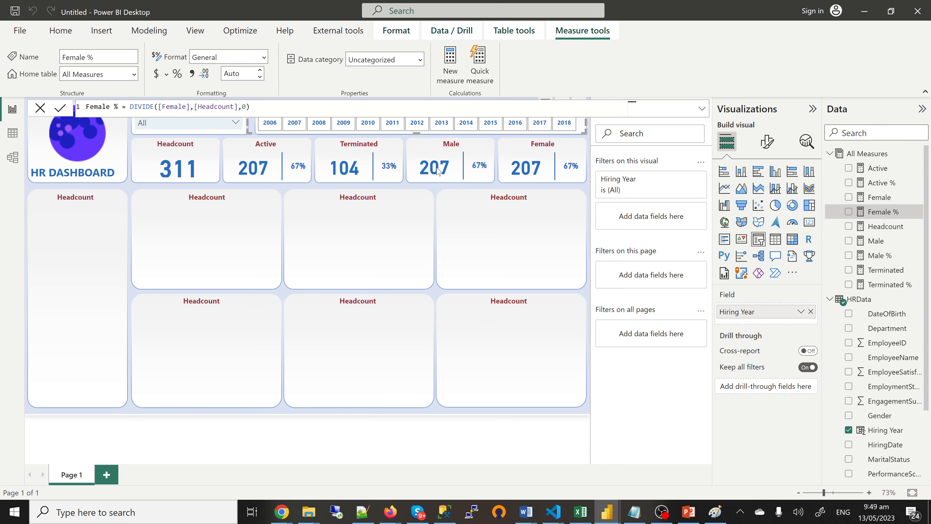
# Step: On the Male card, show Male in the count visual and replace Active % with Male %
pyautogui.click(437, 170)
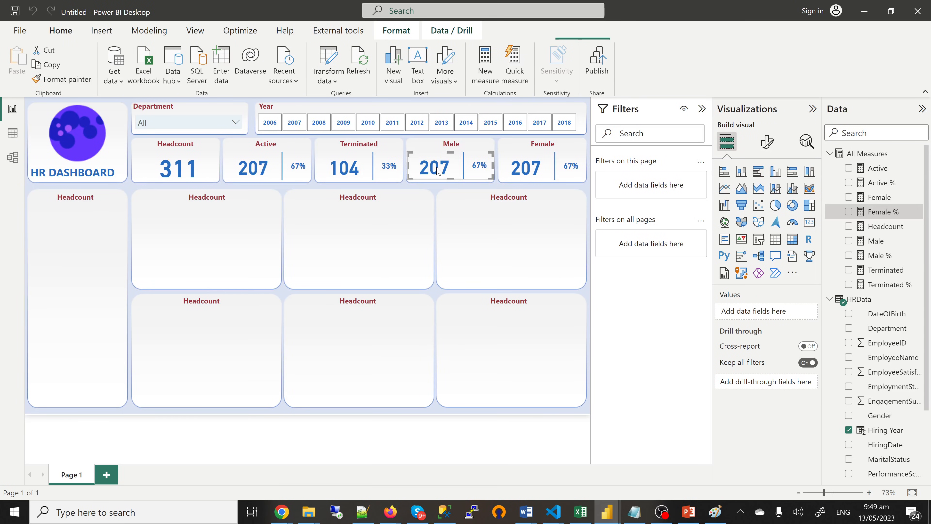
pyautogui.click(436, 171)
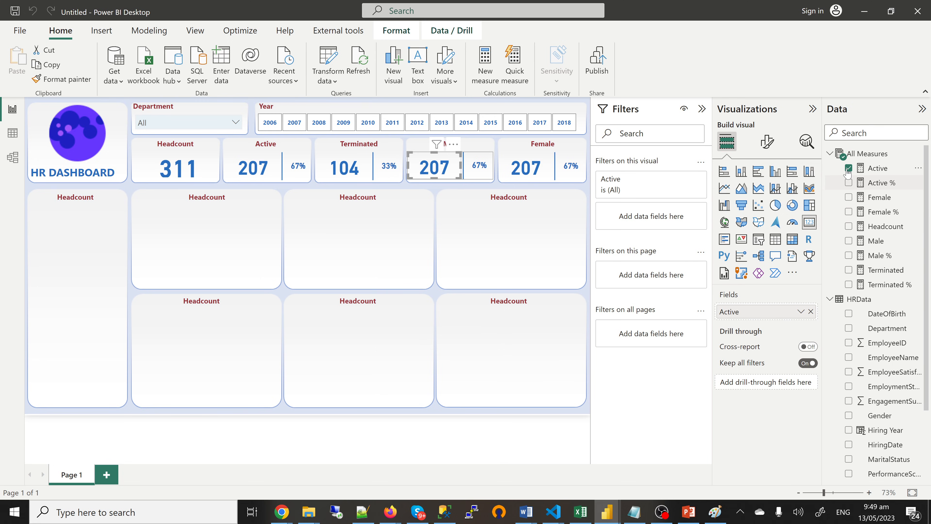
pyautogui.click(849, 241)
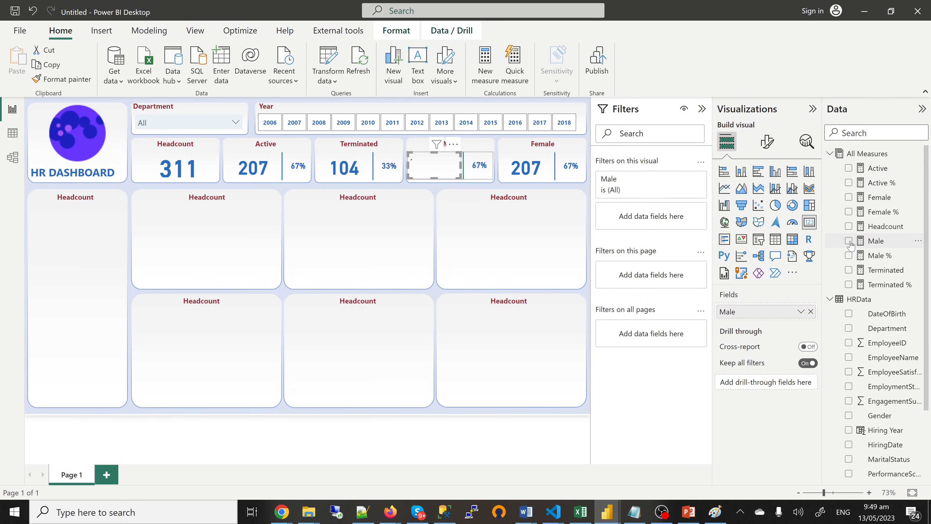
pyautogui.click(480, 172)
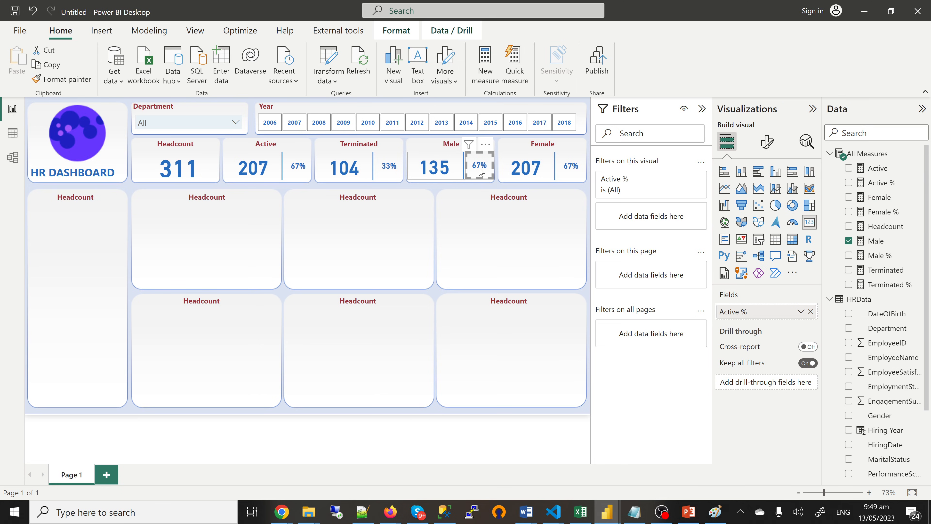
pyautogui.click(849, 184)
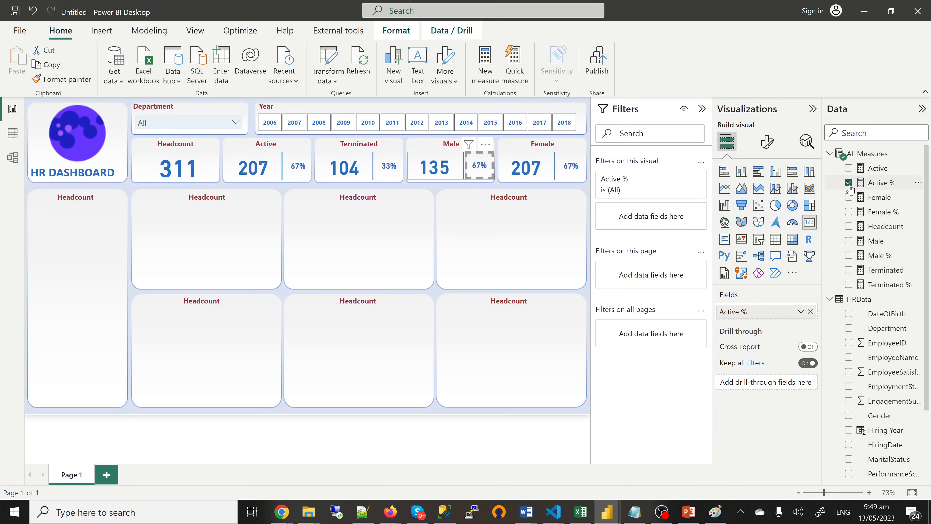
pyautogui.click(850, 257)
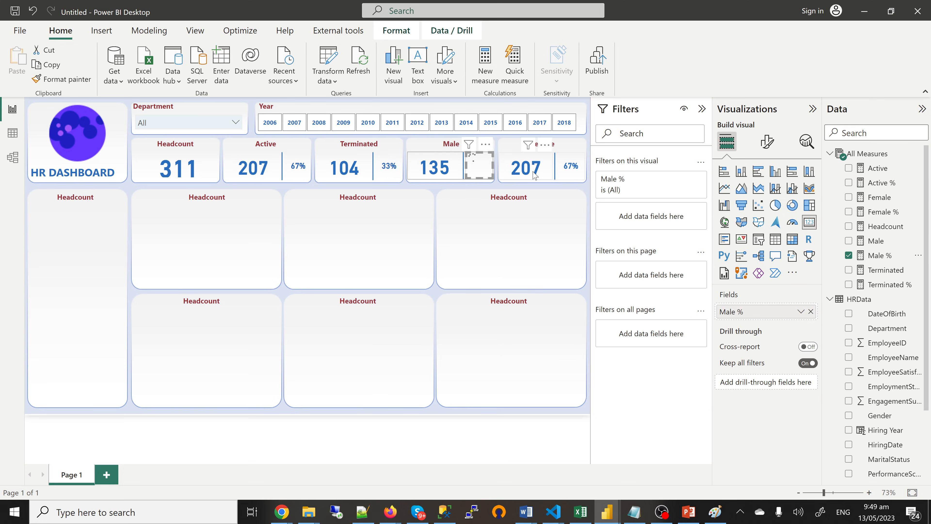
# Step: Format Male % as a percentage with 1 decimal place
pyautogui.click(879, 257)
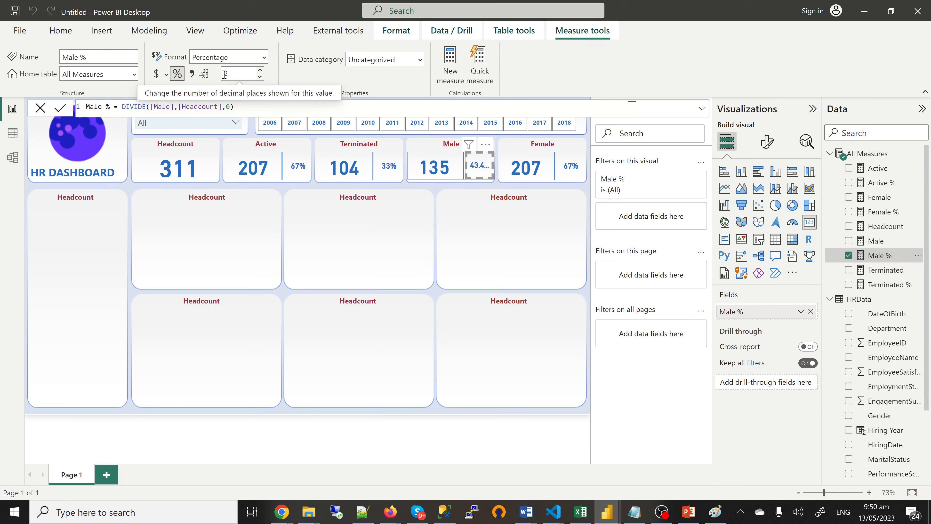
pyautogui.doubleClick(225, 74)
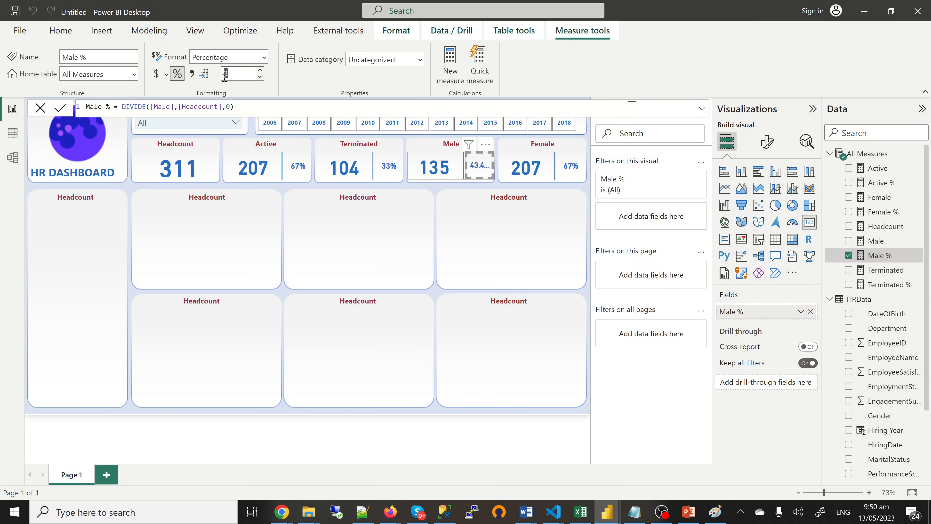
pyautogui.click(260, 77)
pyautogui.click(260, 77)
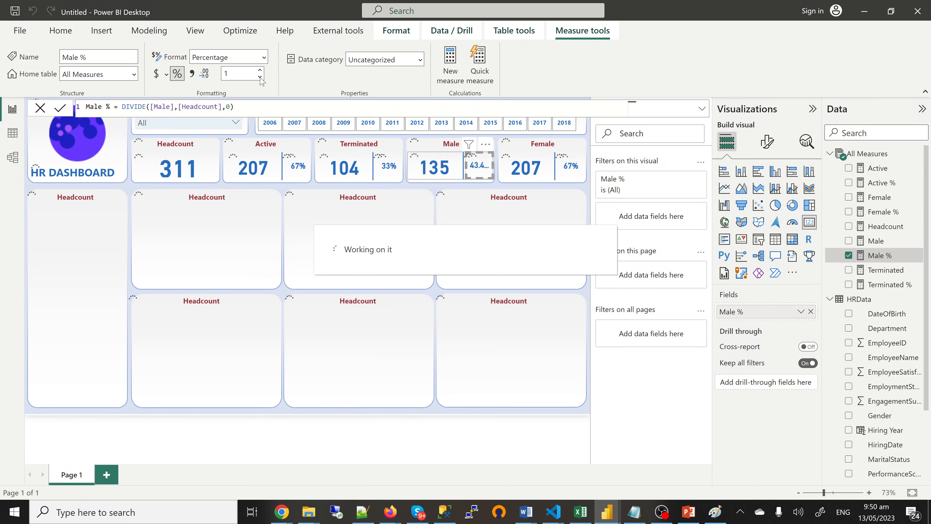
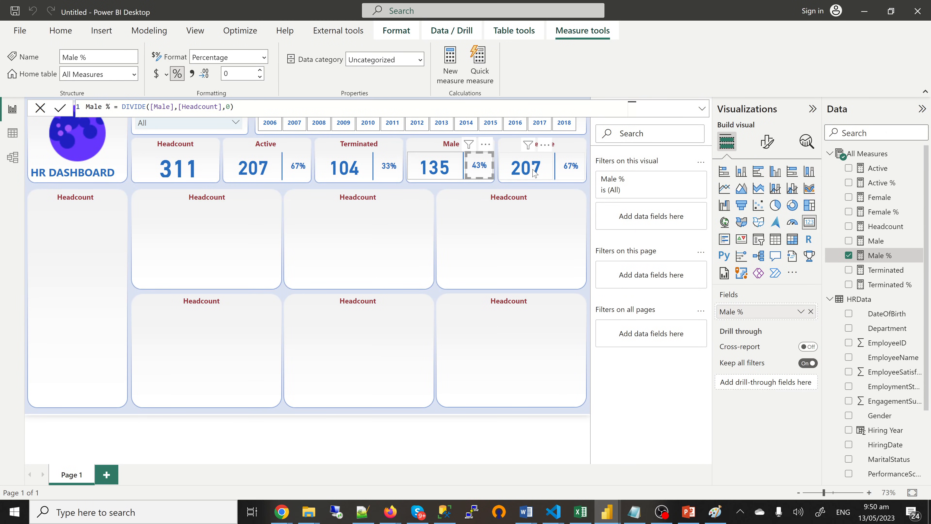
# Step: Select the right-most KPI card, the one showing 207 and 67%
pyautogui.click(534, 174)
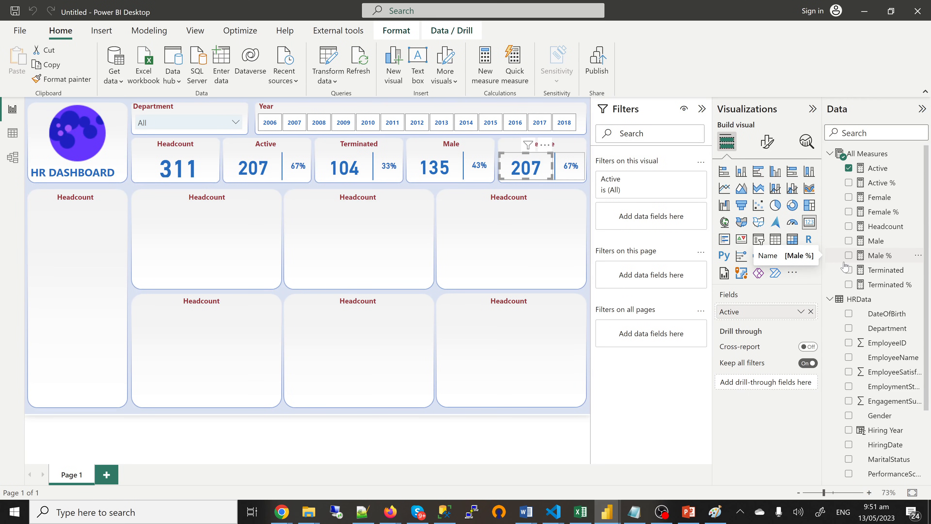
# Step: Show Female in the empty card and replace Active % with Female % beside it
pyautogui.click(849, 200)
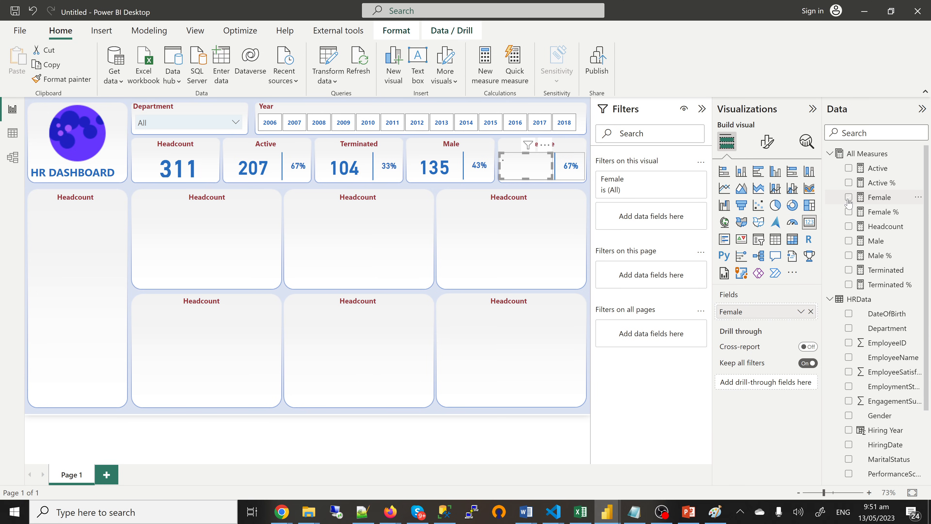
pyautogui.click(574, 172)
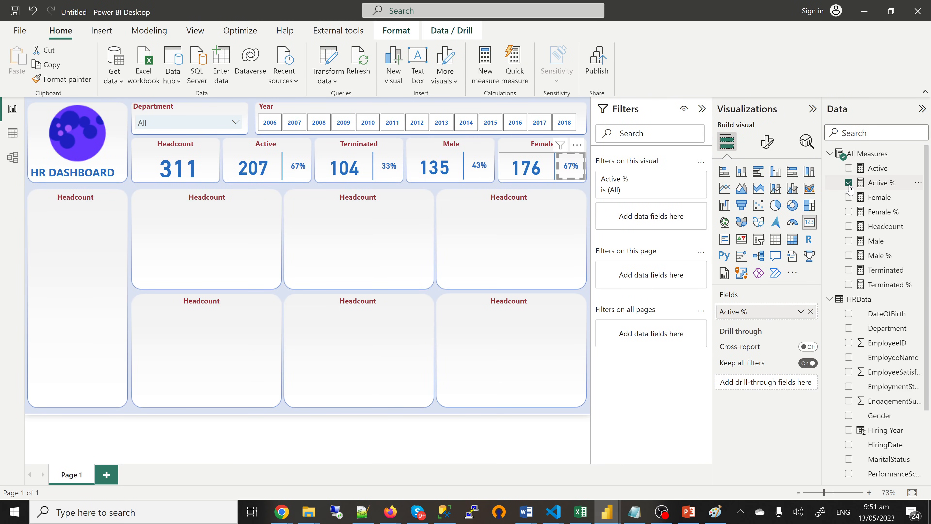
pyautogui.click(849, 183)
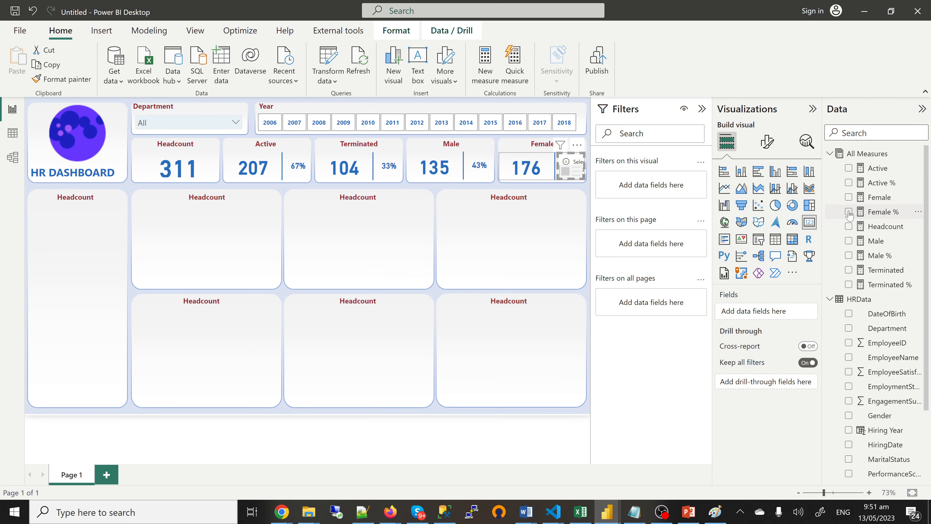
pyautogui.click(849, 212)
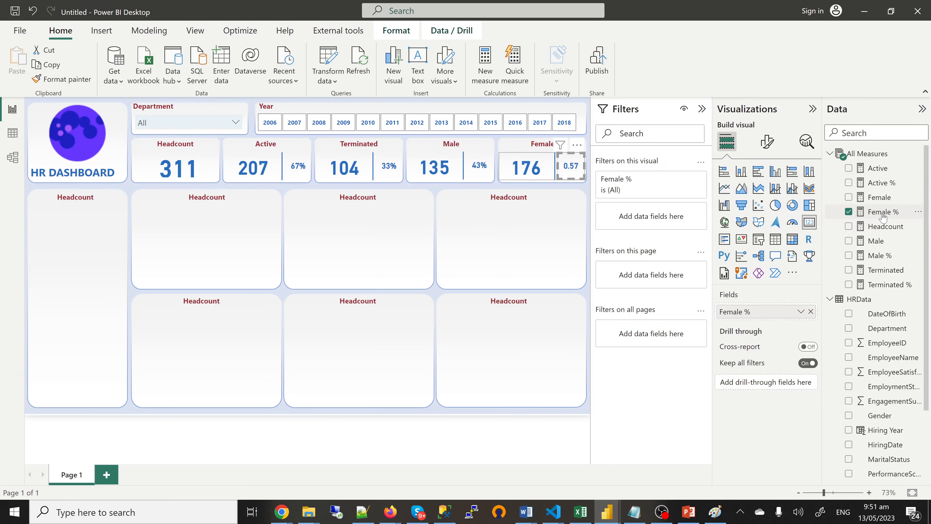
# Step: Format Female % as a percentage with 0 decimals, then view the finished 'yes' dashboard
pyautogui.click(883, 216)
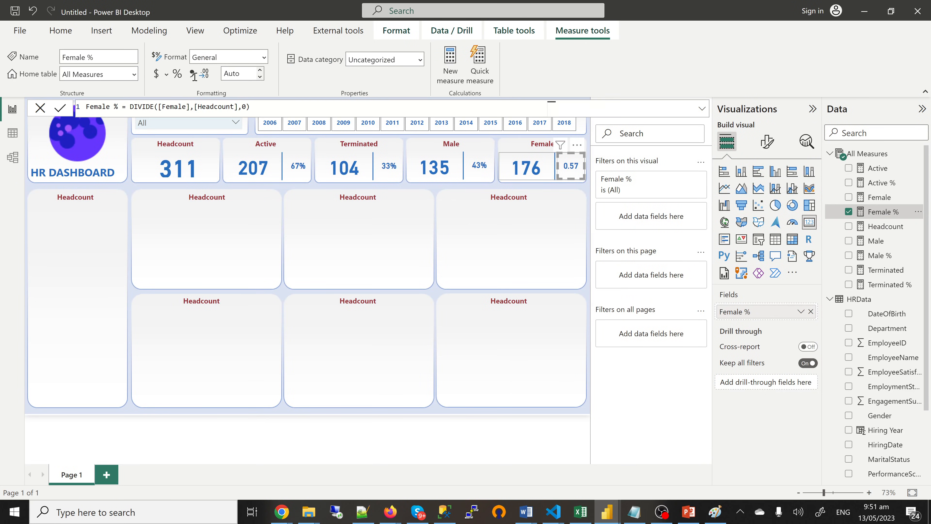
pyautogui.click(178, 76)
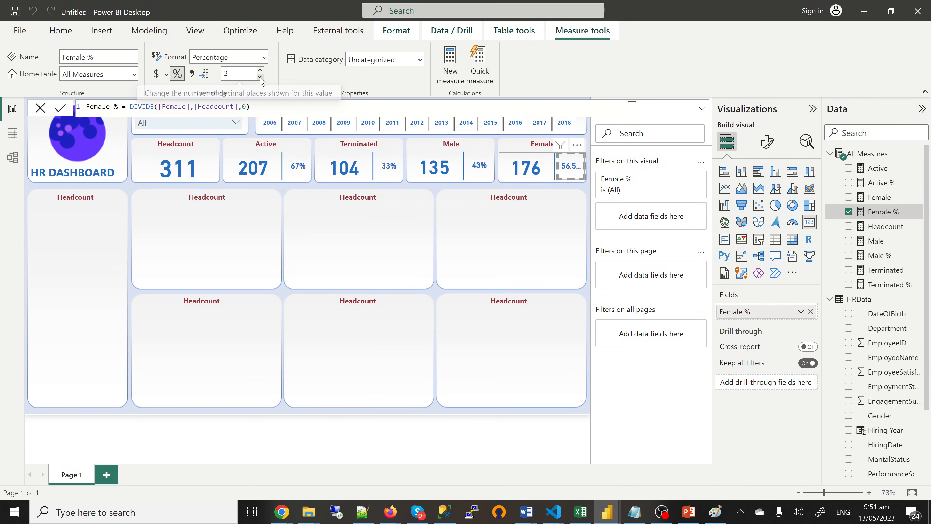
pyautogui.click(260, 78)
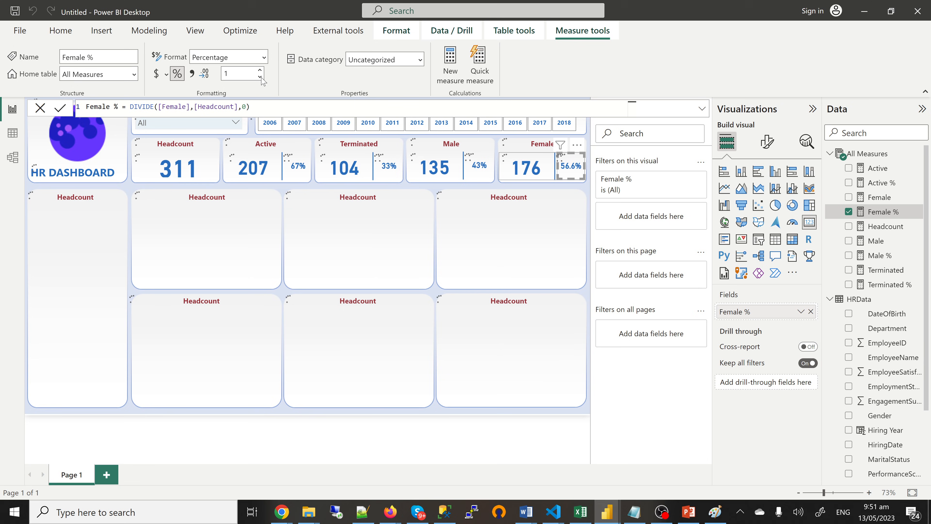
pyautogui.click(260, 76)
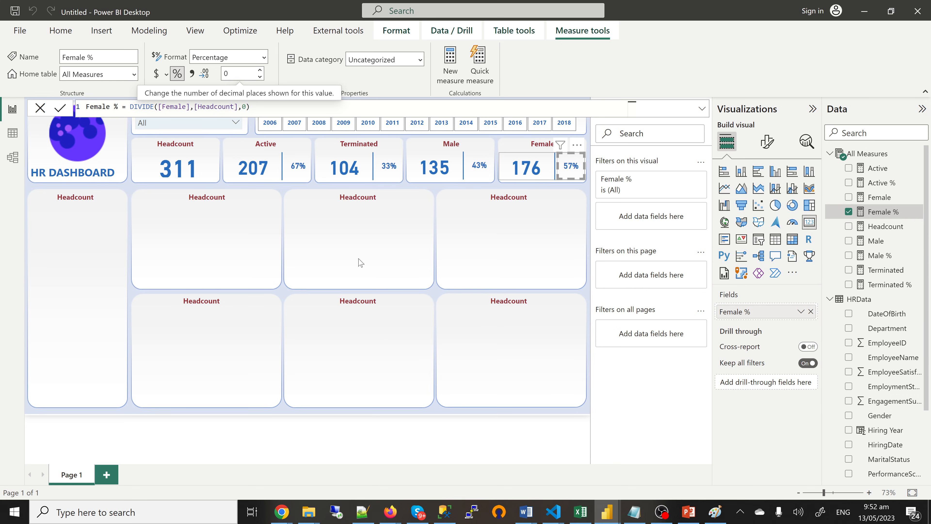
pyautogui.moveTo(607, 512)
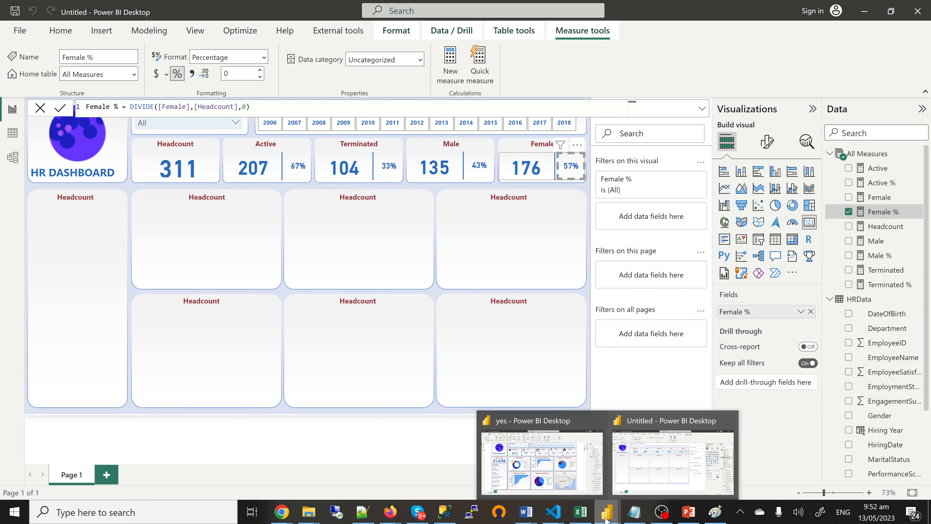
pyautogui.click(552, 477)
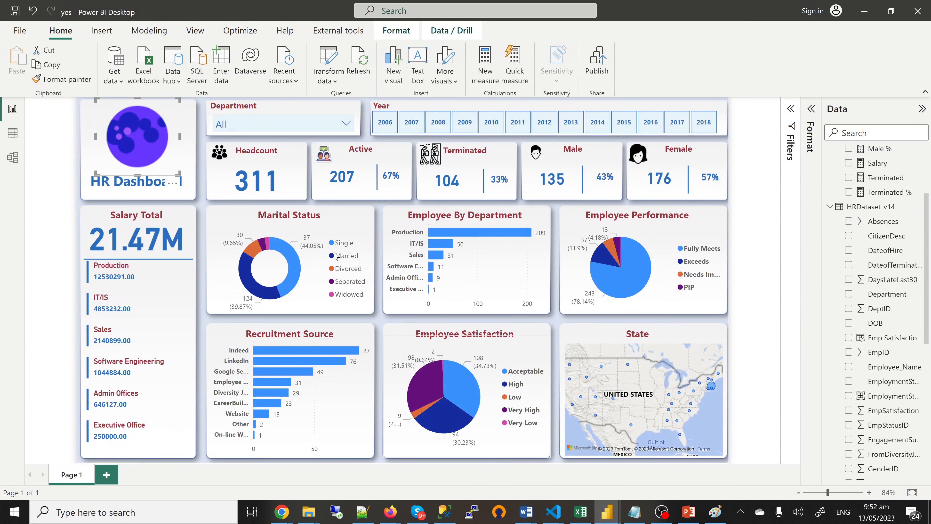
pyautogui.moveTo(607, 512)
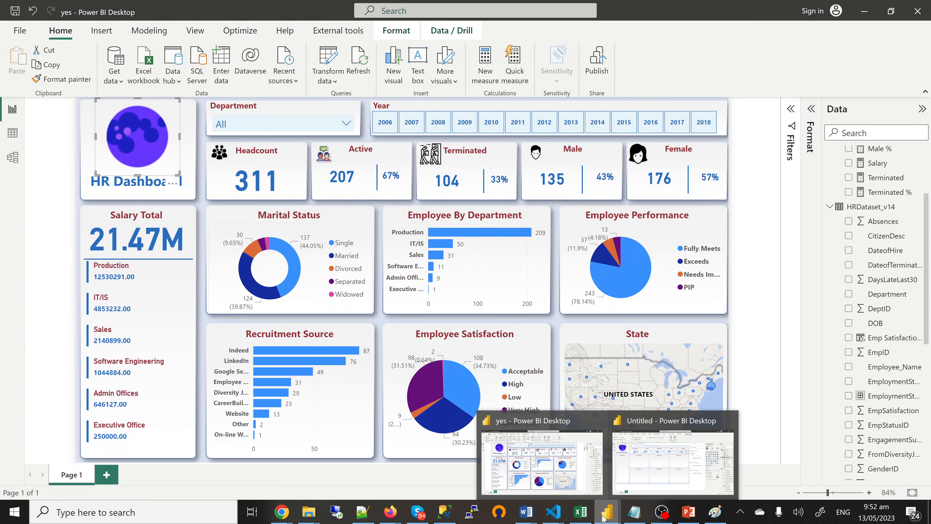
pyautogui.click(653, 476)
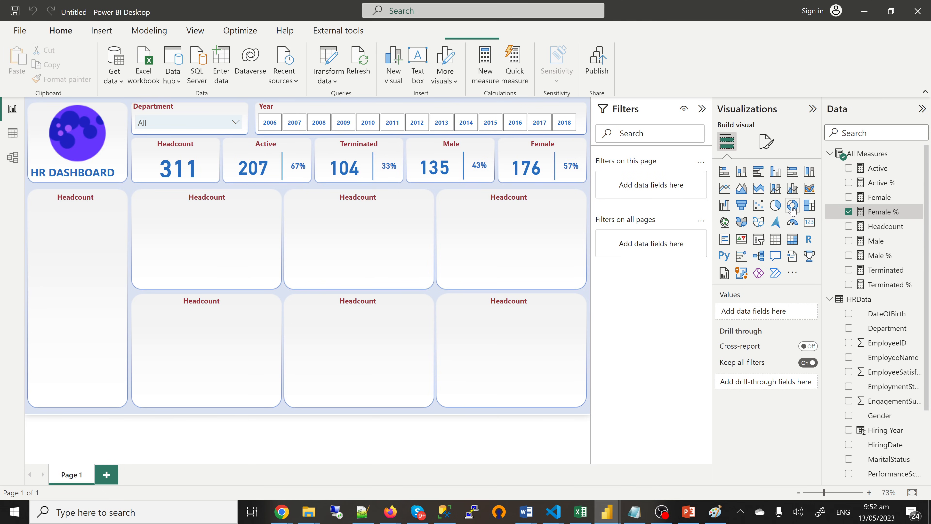
pyautogui.click(792, 206)
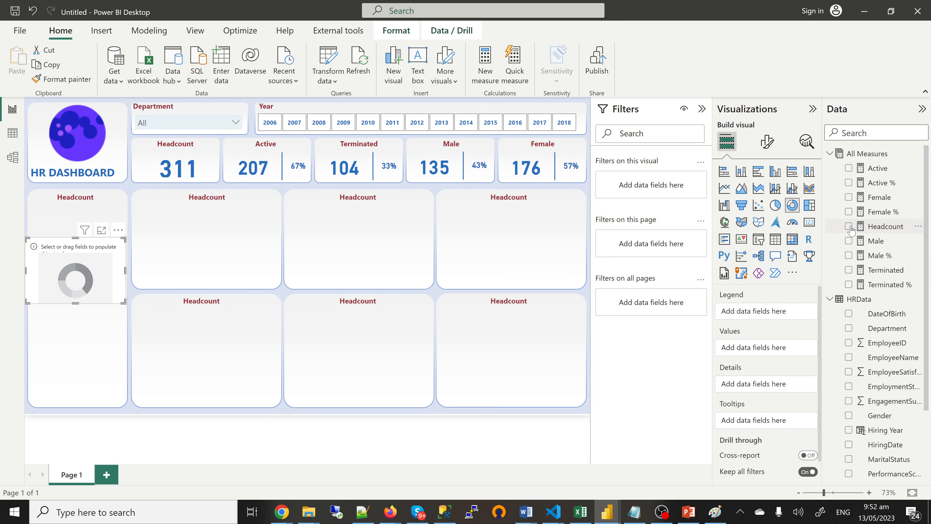
# Step: Build a Headcount by MaritalStatus donut and size it to fill the second chart tile
pyautogui.click(849, 226)
pyautogui.scroll(-1, 856, 408)
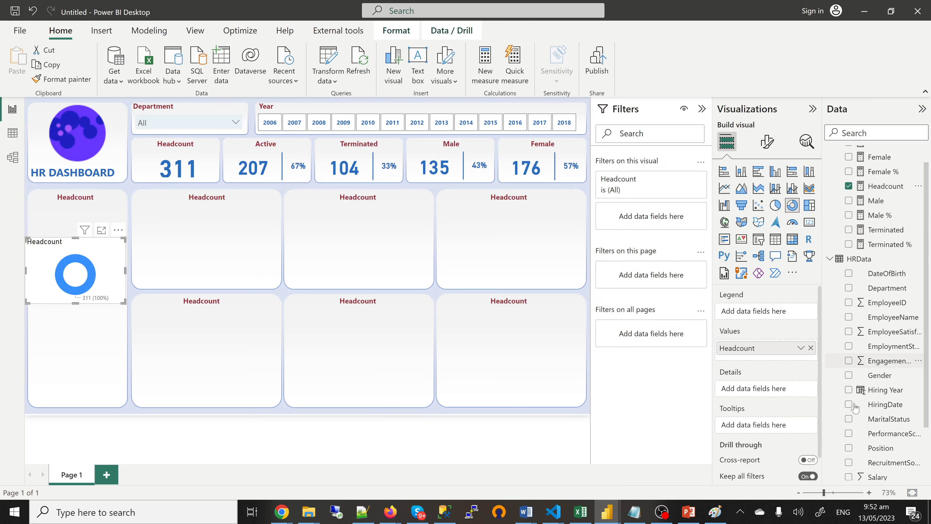
pyautogui.scroll(-1, 855, 407)
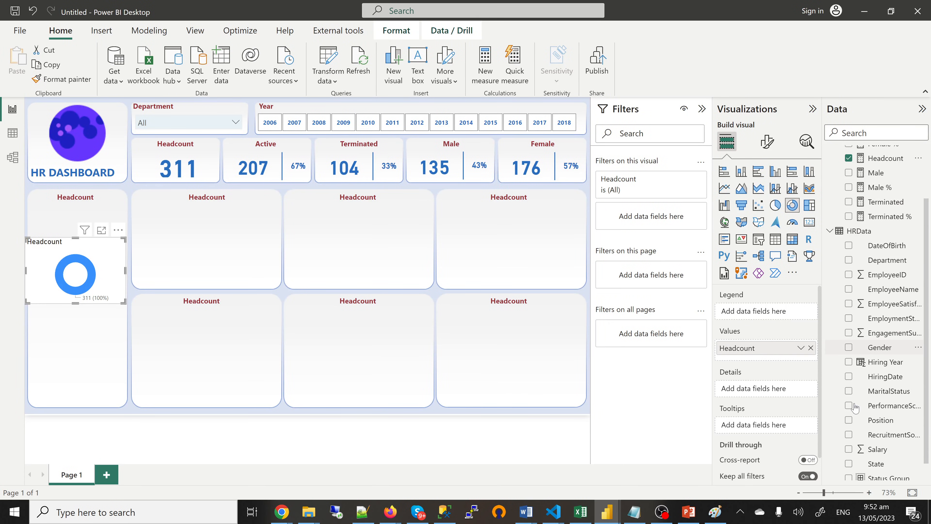
pyautogui.scroll(-1, 856, 407)
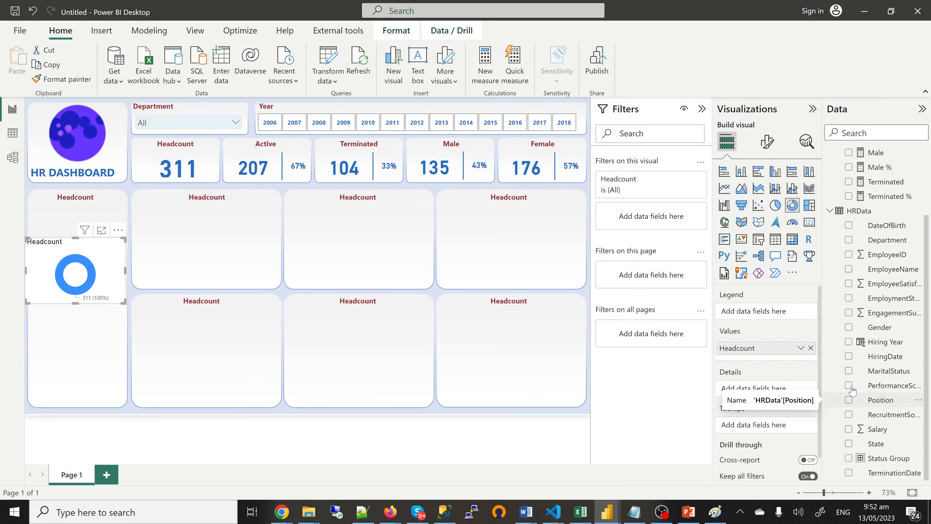
pyautogui.click(849, 371)
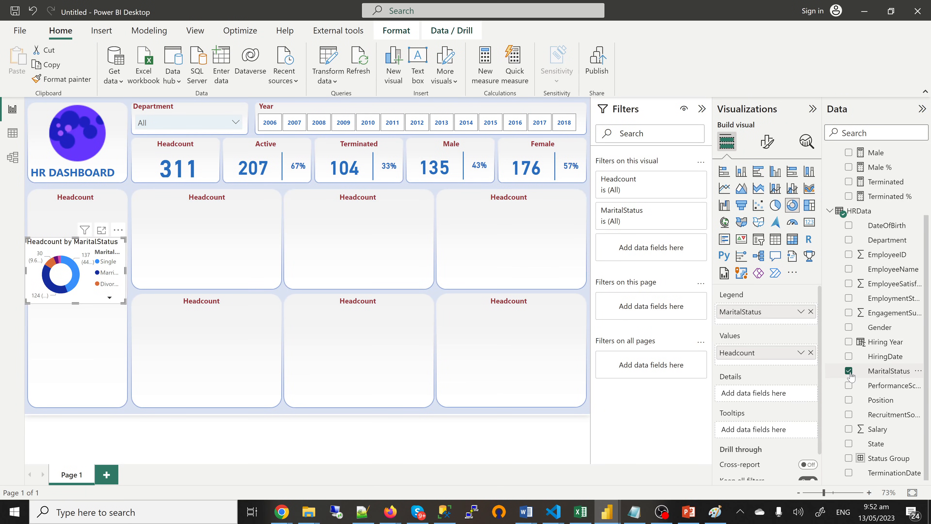
pyautogui.moveTo(117, 271); pyautogui.dragTo(191, 265)
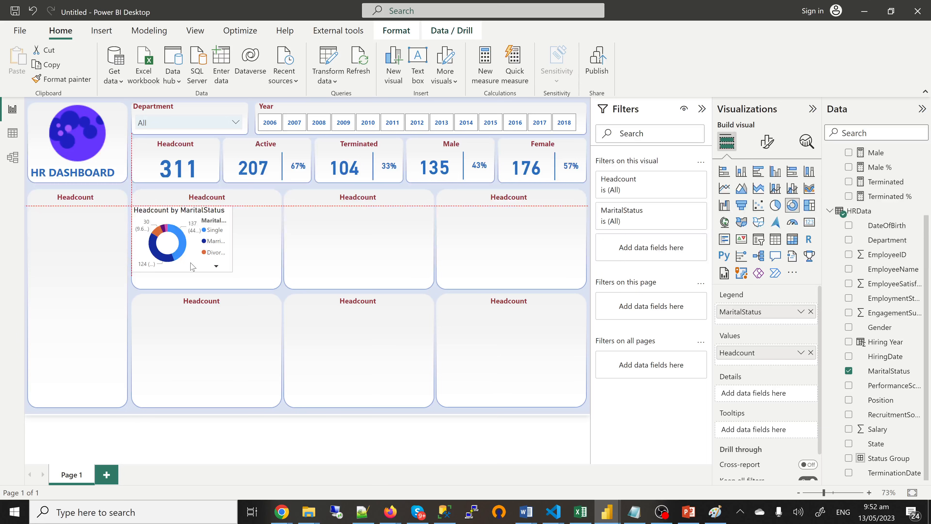
pyautogui.moveTo(232, 272); pyautogui.dragTo(280, 291)
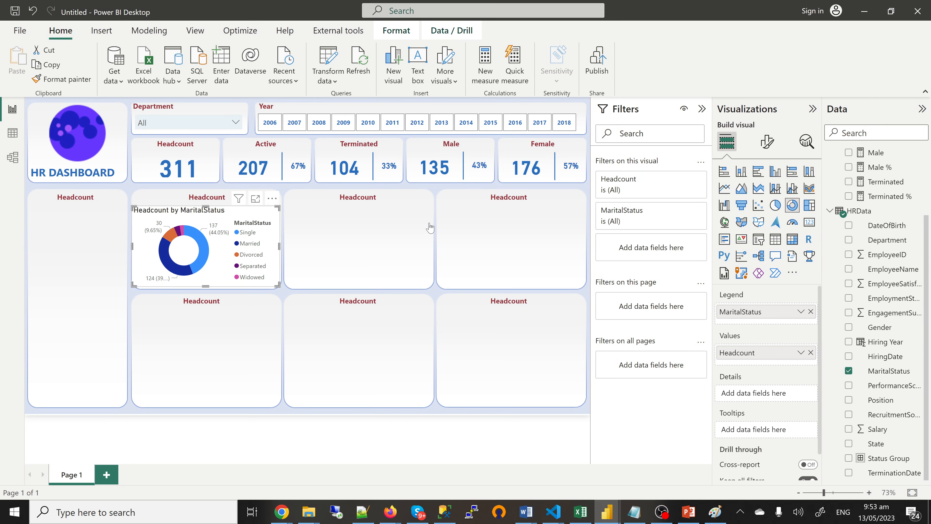
# Step: Hide the donut's MaritalStatus legend title and make its data labels bold
pyautogui.click(767, 143)
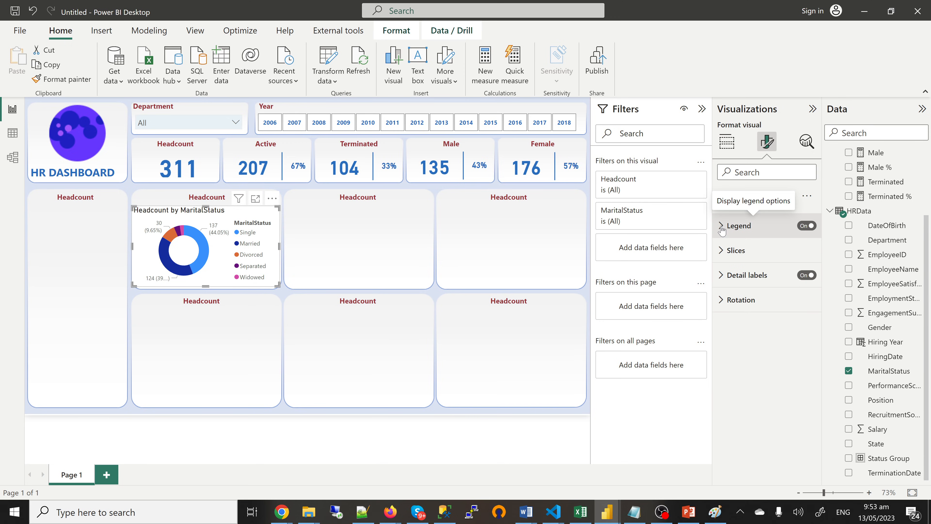
pyautogui.click(722, 225)
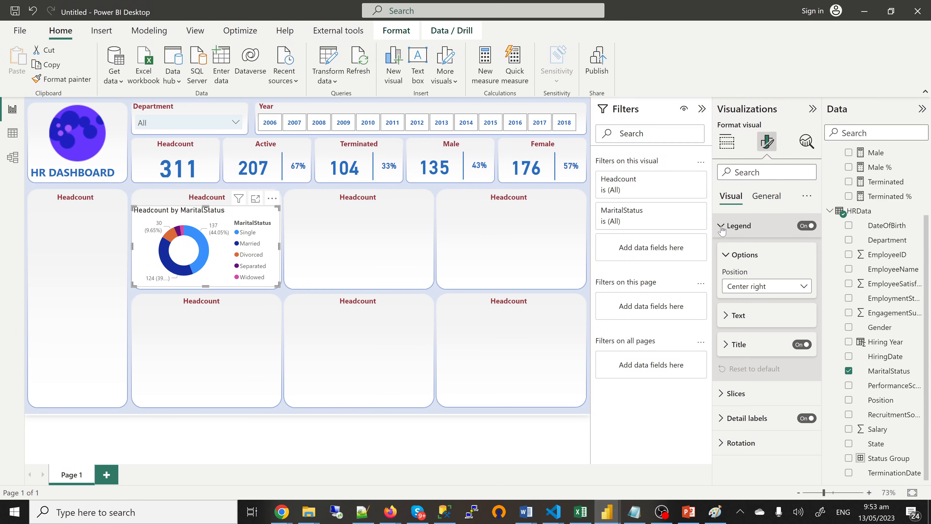
pyautogui.click(801, 345)
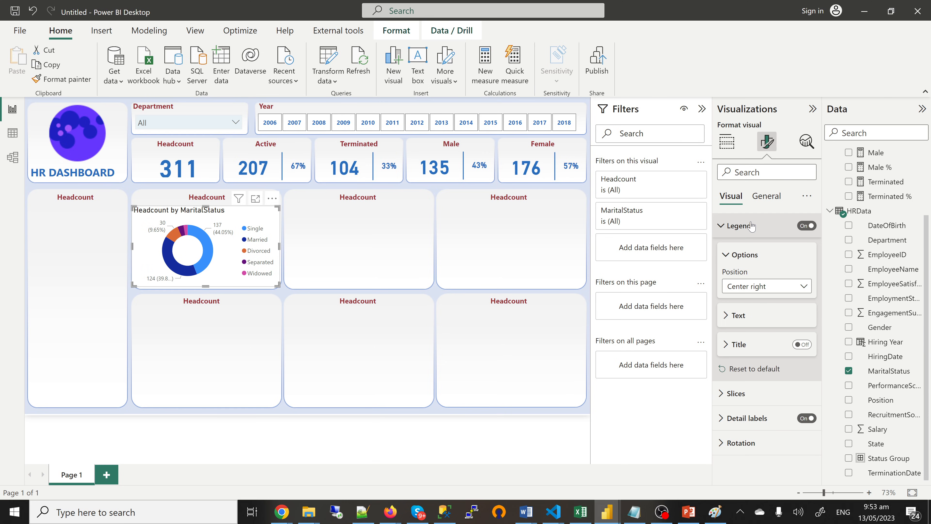
pyautogui.click(729, 228)
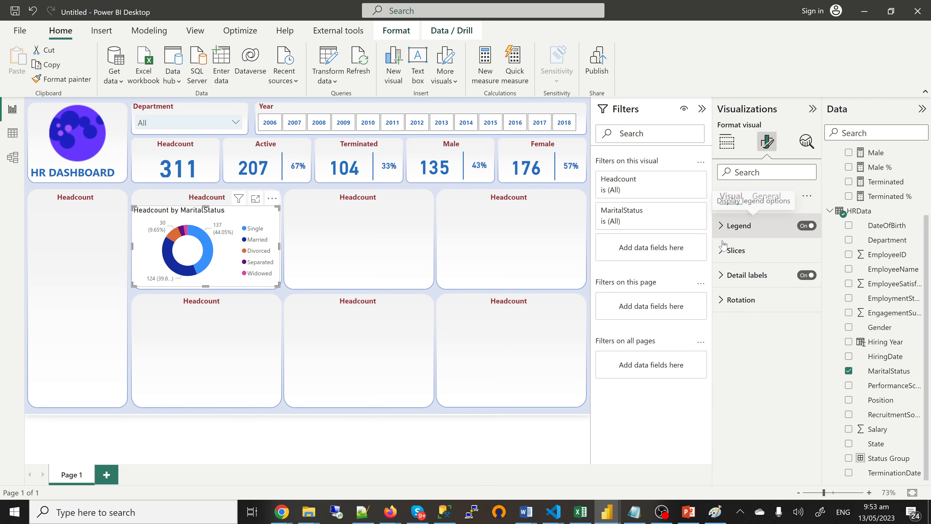
pyautogui.click(723, 274)
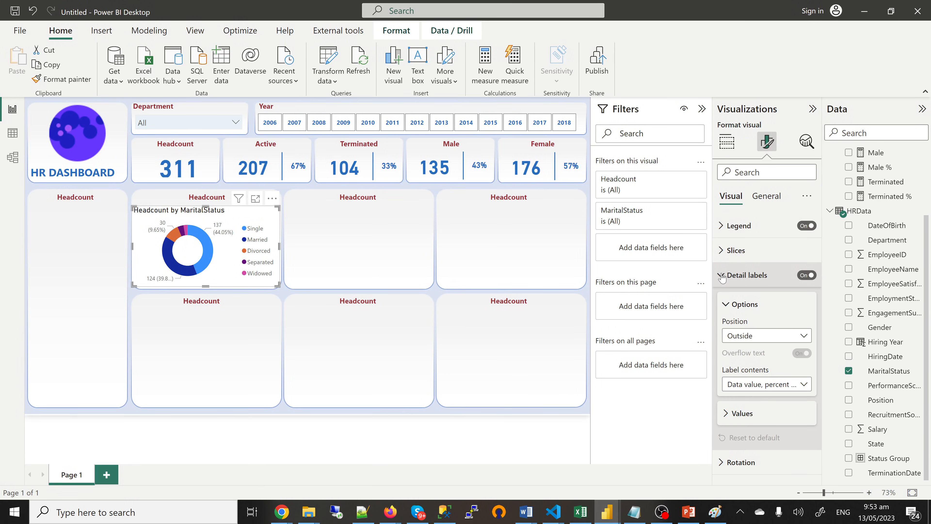
pyautogui.click(742, 413)
pyautogui.scroll(-2, 745, 403)
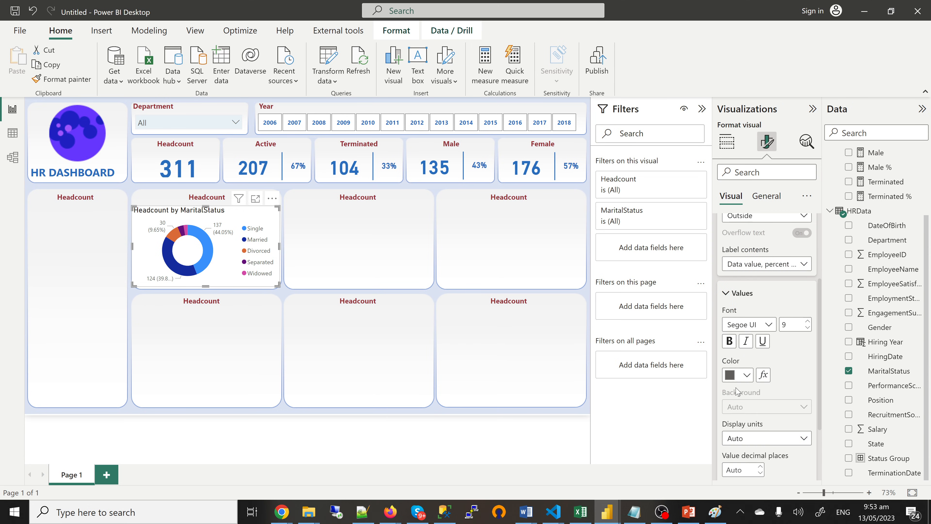
pyautogui.click(730, 341)
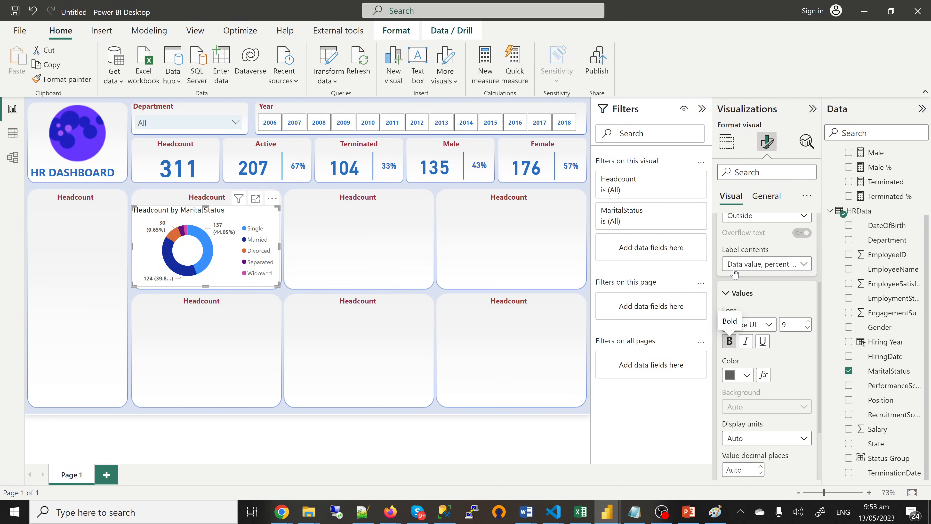
# Step: Turn off the donut's own chart title and drag its top edge up to enlarge it
pyautogui.click(766, 198)
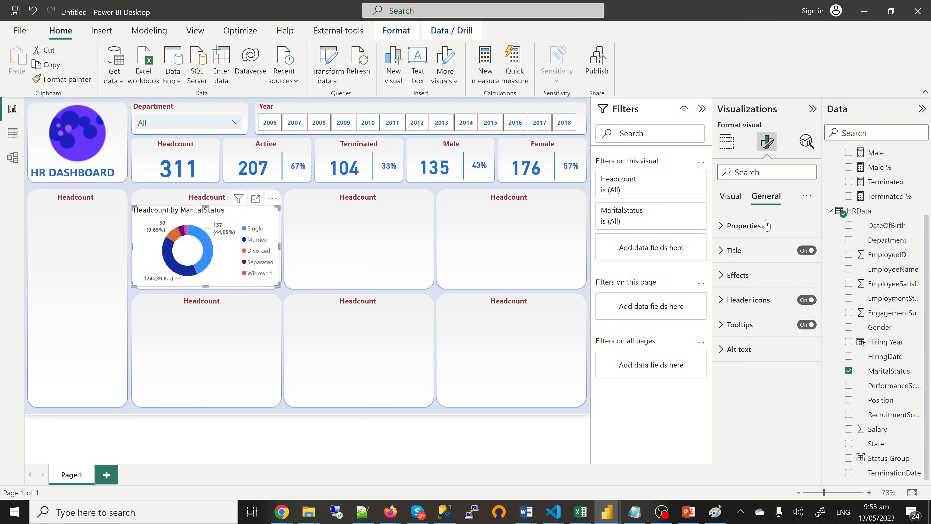
pyautogui.click(734, 275)
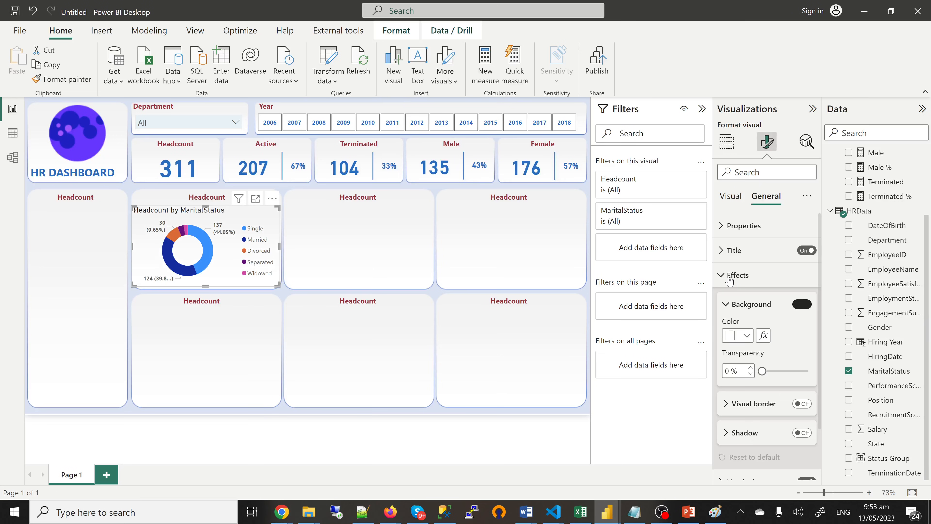
pyautogui.click(770, 275)
pyautogui.click(804, 250)
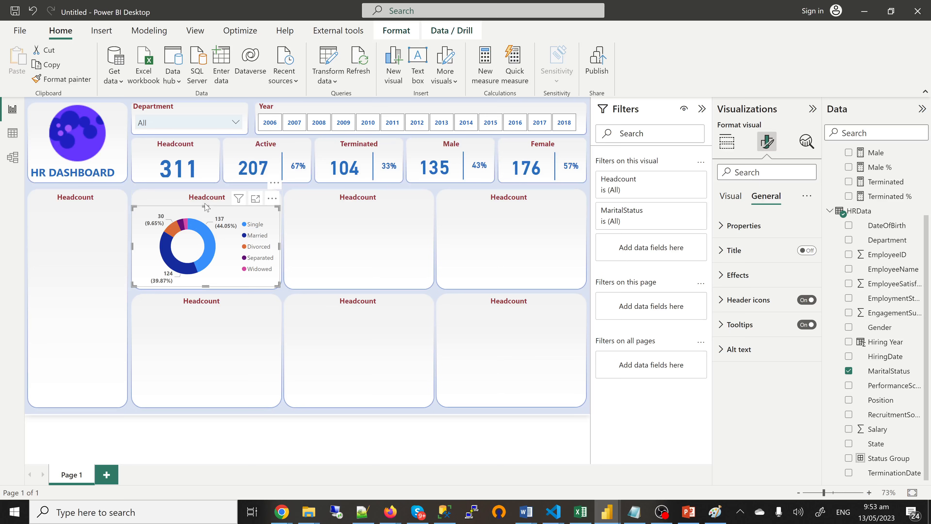
pyautogui.moveTo(206, 207); pyautogui.dragTo(206, 200)
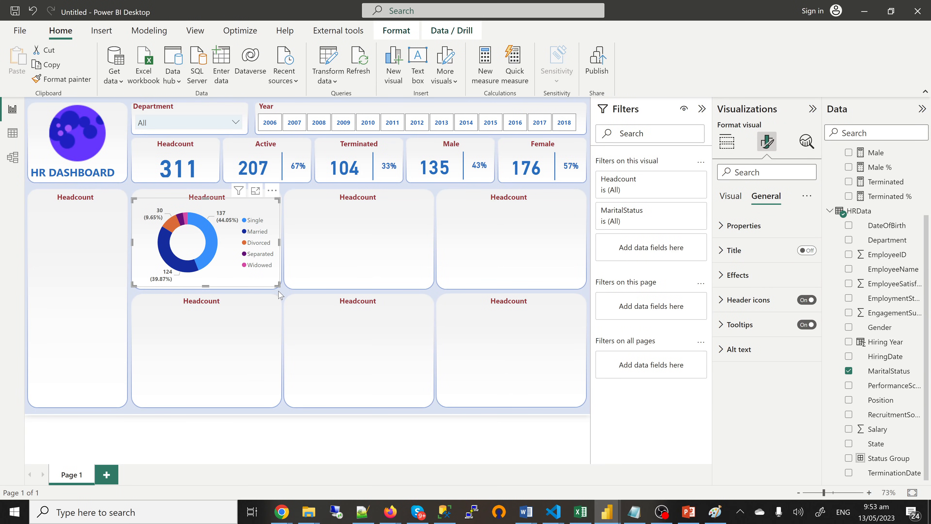
pyautogui.click(209, 197)
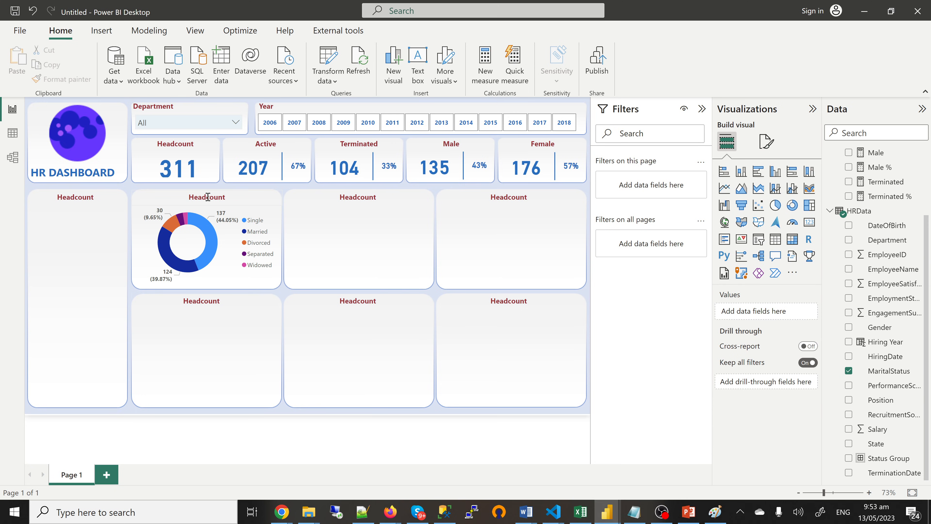
# Step: Change the donut panel heading from Headcount to 'Employee by Marital Status', fixing the typo
pyautogui.doubleClick(207, 197)
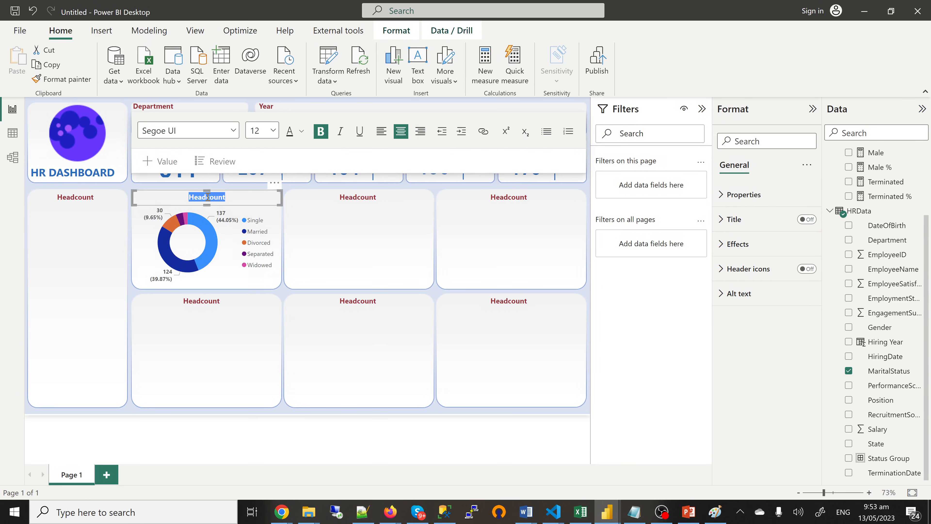
pyautogui.press('BackSpace')
pyautogui.write('Employee ')
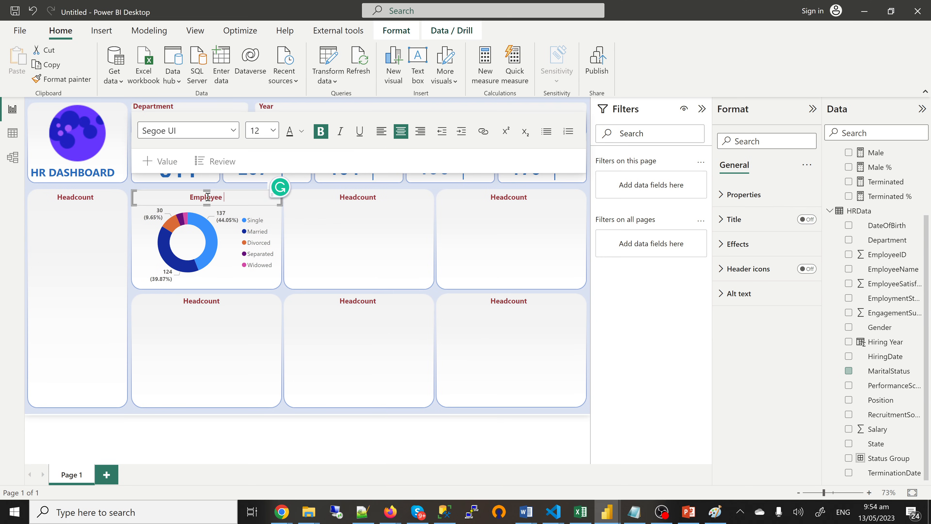
pyautogui.write('by Marital SDt')
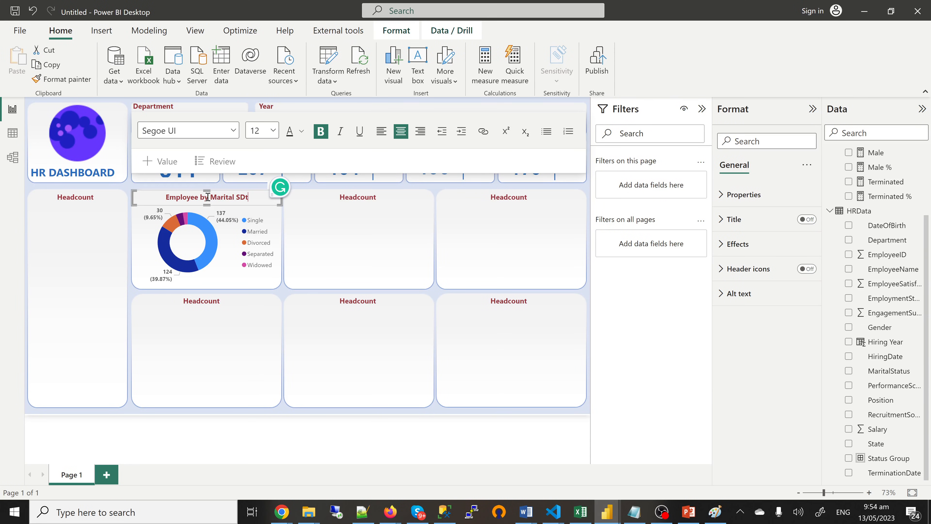
pyautogui.write('atus')
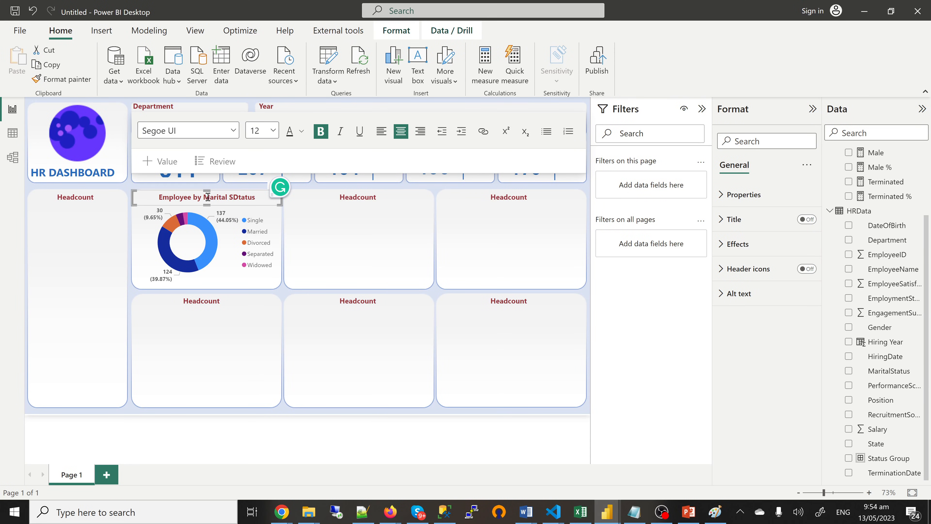
pyautogui.click(241, 197)
pyautogui.press('BackSpace')
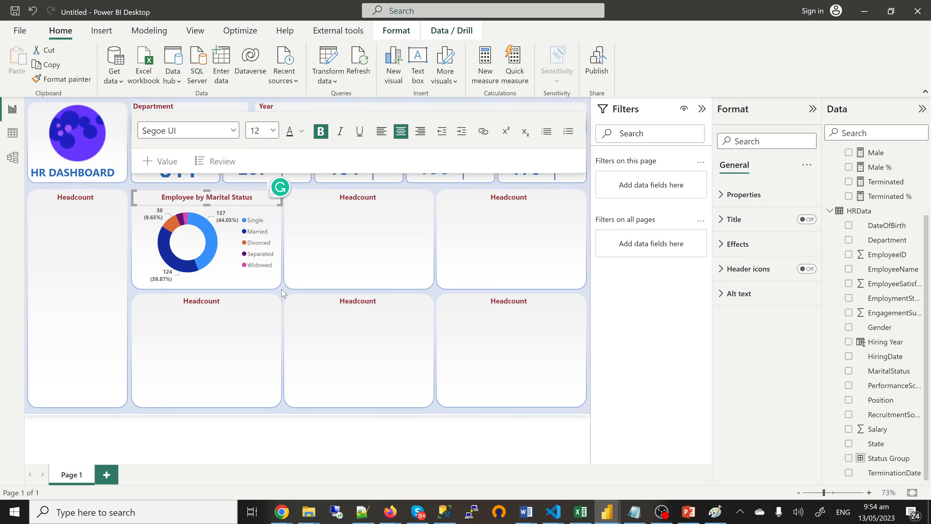
pyautogui.click(608, 517)
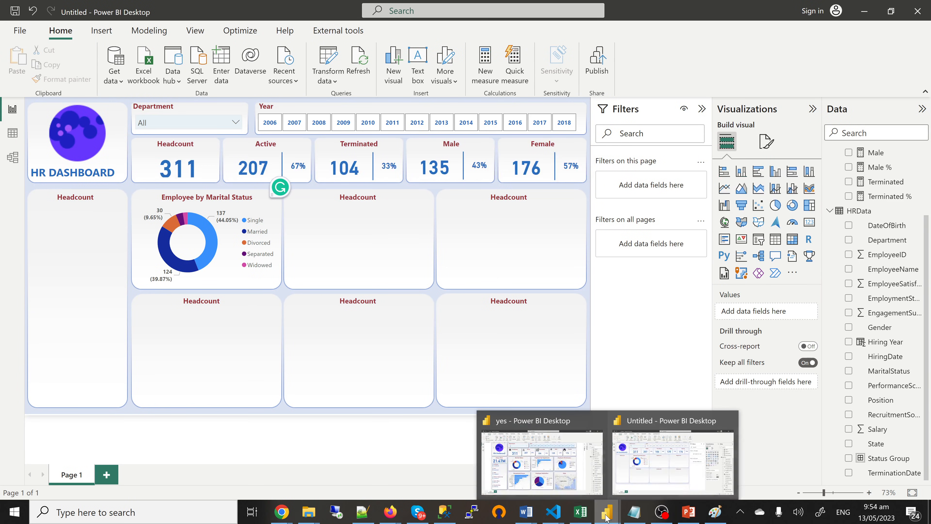
pyautogui.click(565, 461)
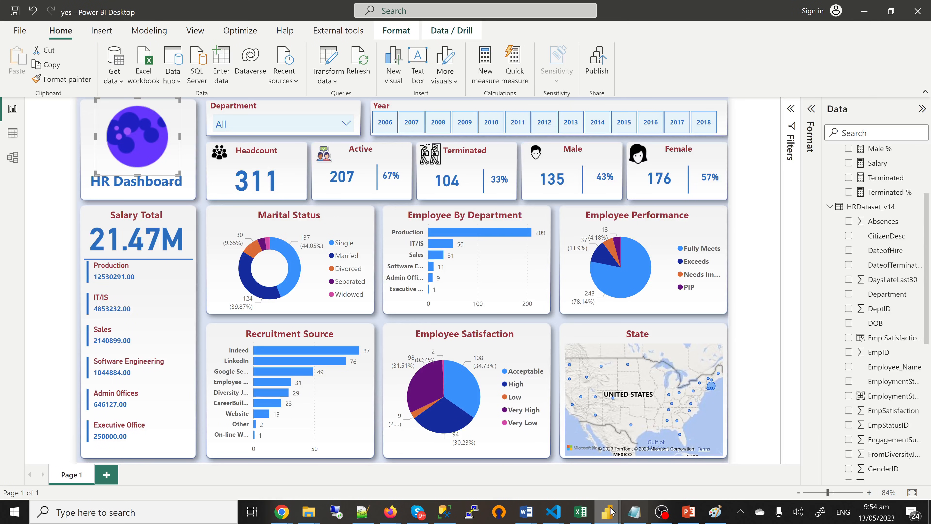
pyautogui.moveTo(605, 513)
pyautogui.click(657, 473)
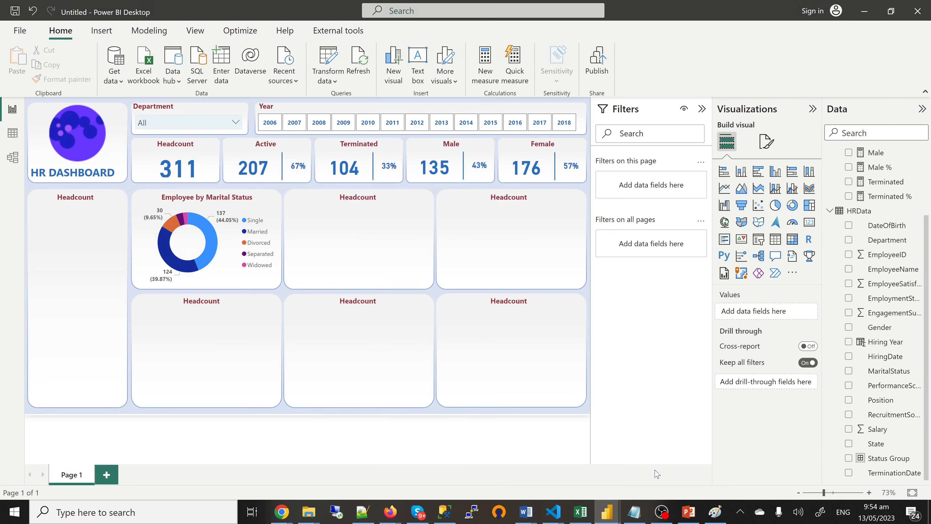
# Step: Rename the third and fourth headings to 'Employee By Department' and 'Employee by Performance'
pyautogui.doubleClick(366, 198)
pyautogui.write('E')
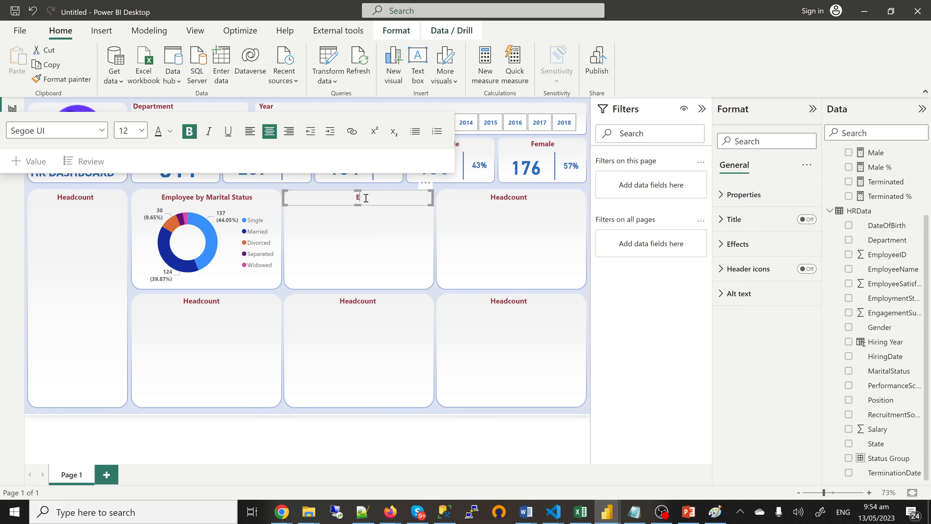
pyautogui.write('mp')
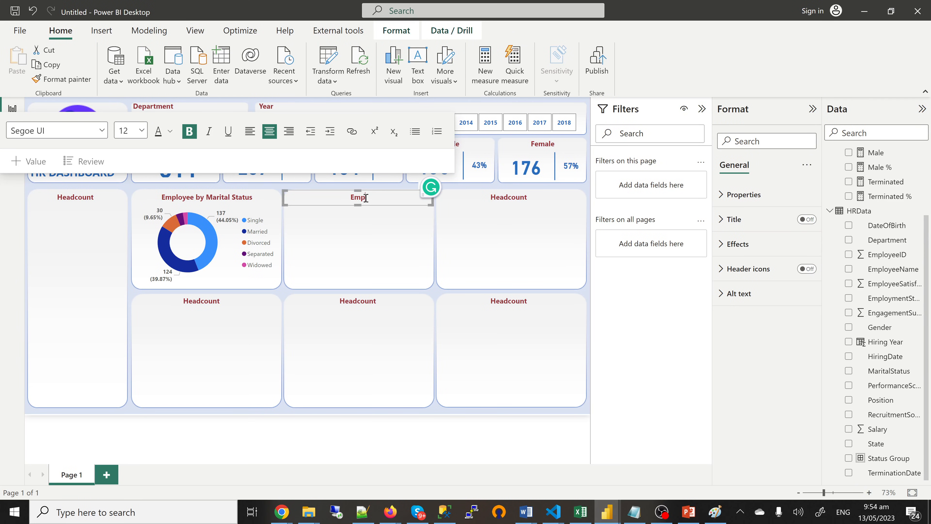
pyautogui.write('loyee By Department')
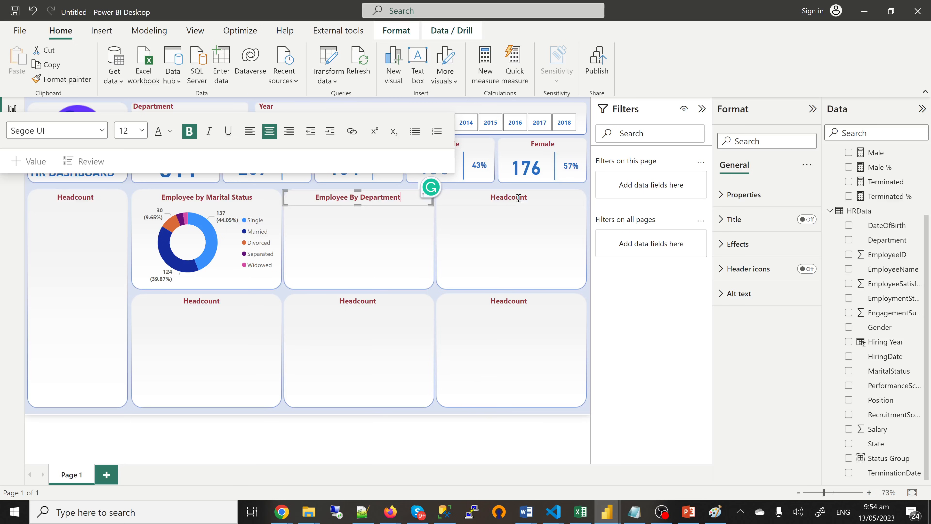
pyautogui.doubleClick(518, 198)
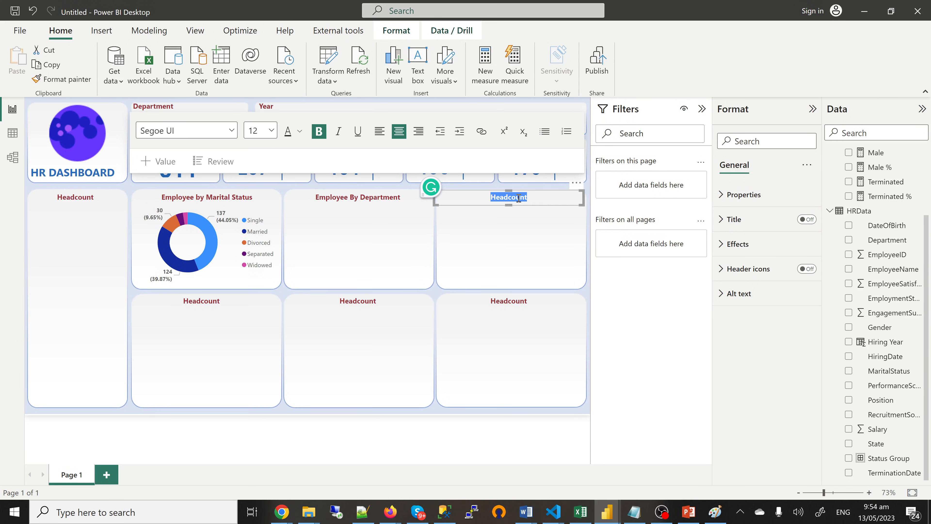
pyautogui.press('BackSpace')
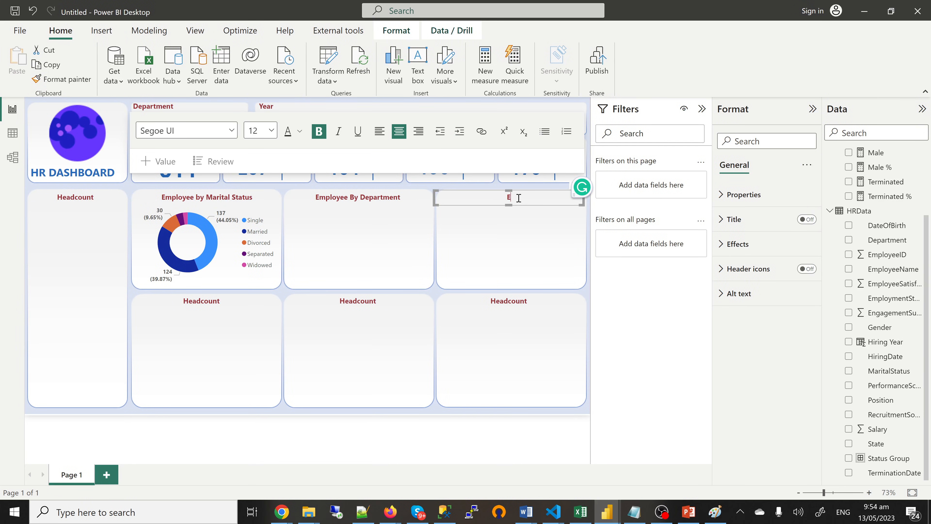
pyautogui.write('Employee')
pyautogui.write('by Performance')
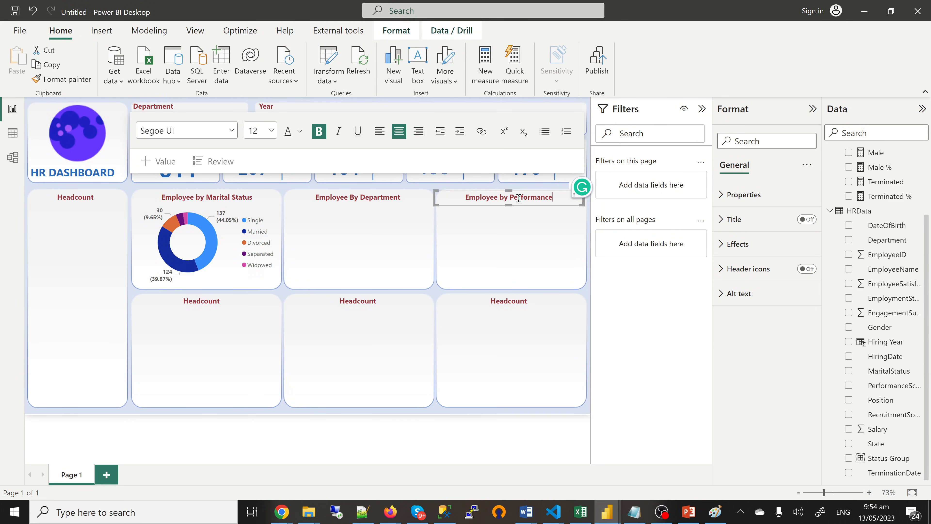
pyautogui.click(372, 239)
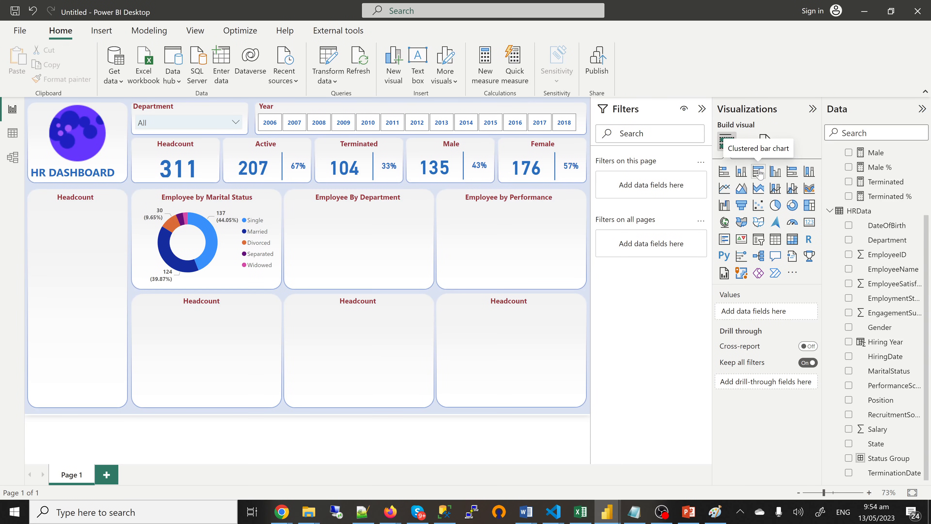
# Step: Add a Headcount by Department bar chart and fit it into the Employee By Department panel
pyautogui.click(758, 172)
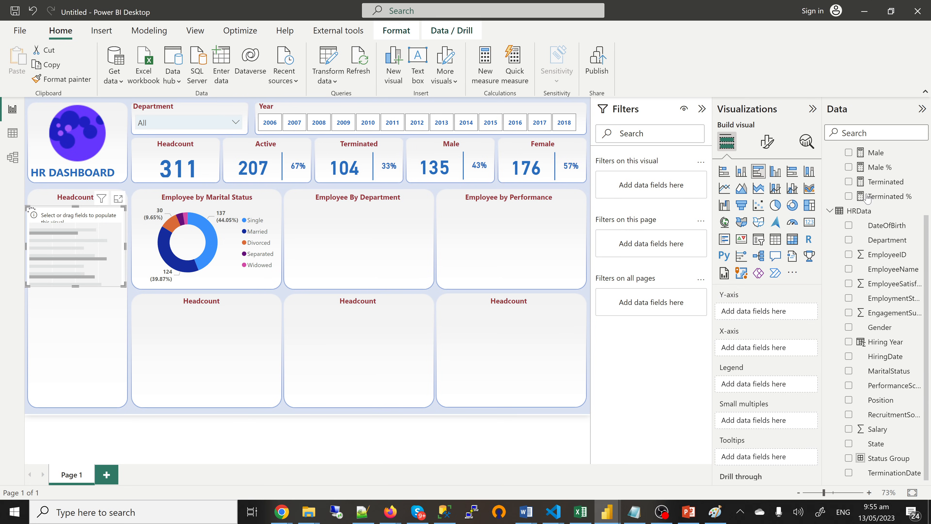
pyautogui.scroll(3, 867, 198)
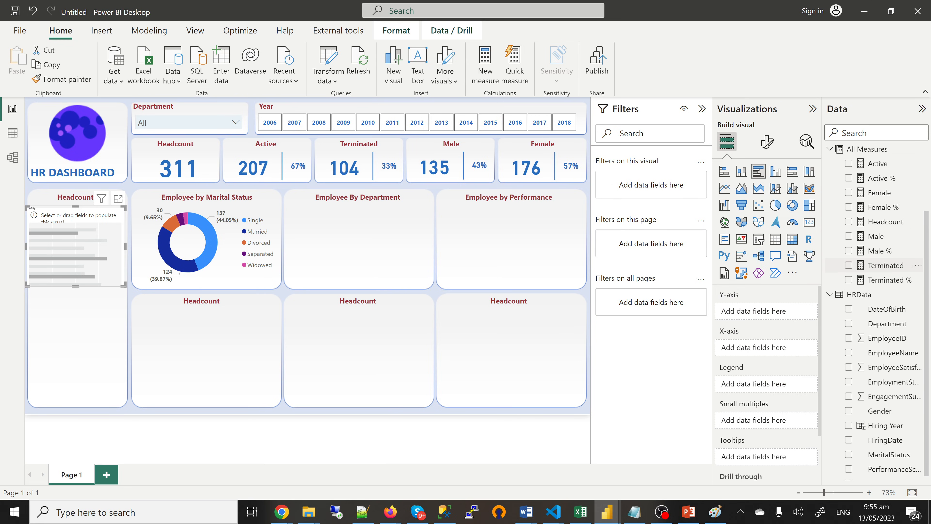
pyautogui.scroll(-2, 853, 229)
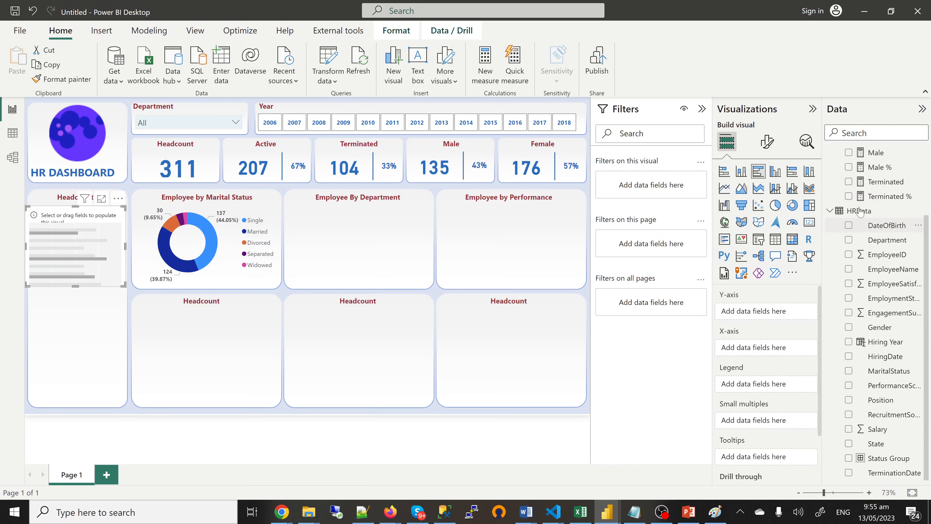
pyautogui.scroll(2, 864, 189)
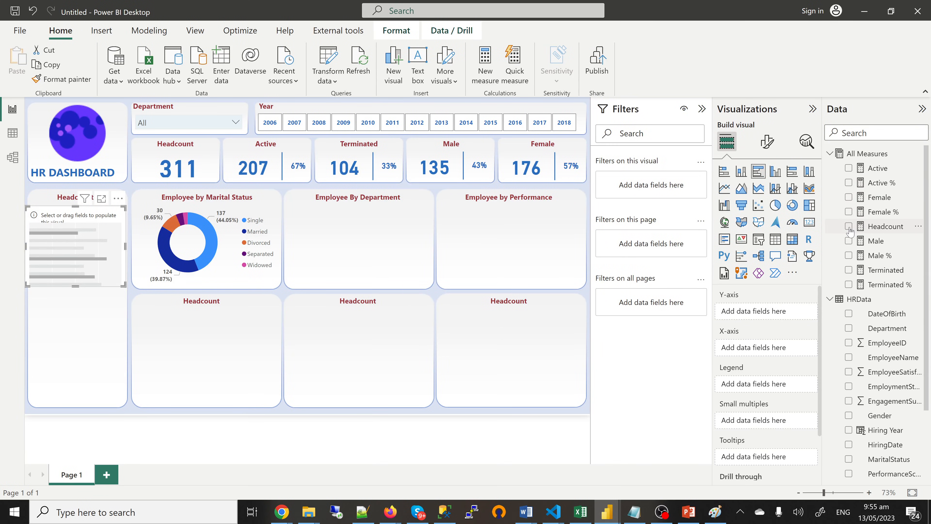
pyautogui.click(849, 227)
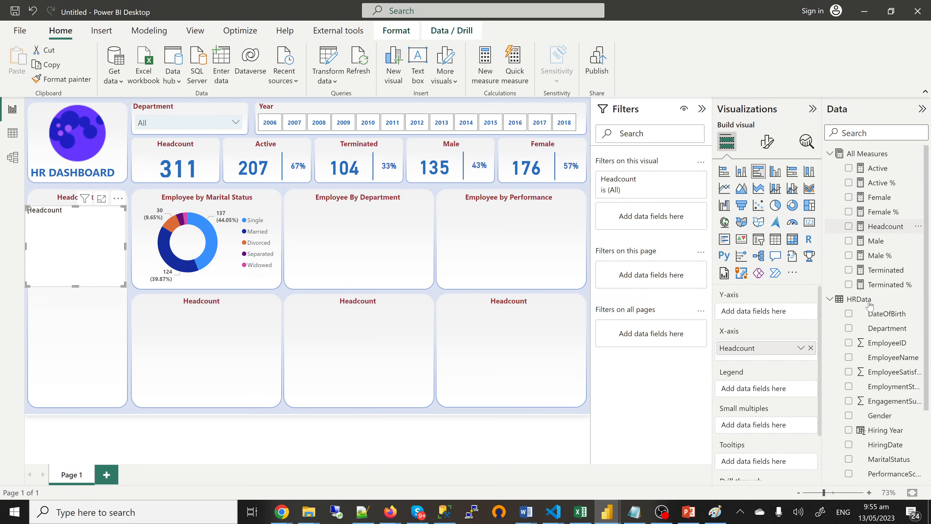
pyautogui.scroll(-3, 871, 306)
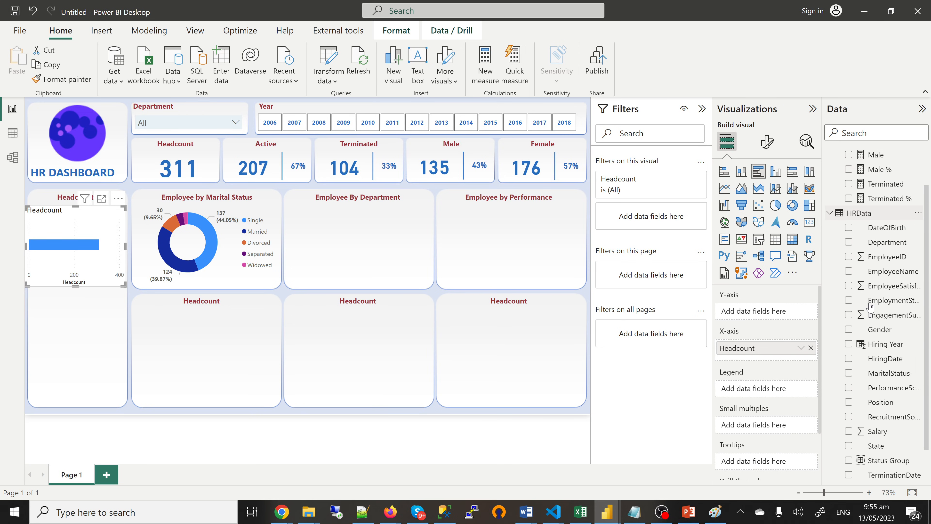
pyautogui.scroll(3, 871, 305)
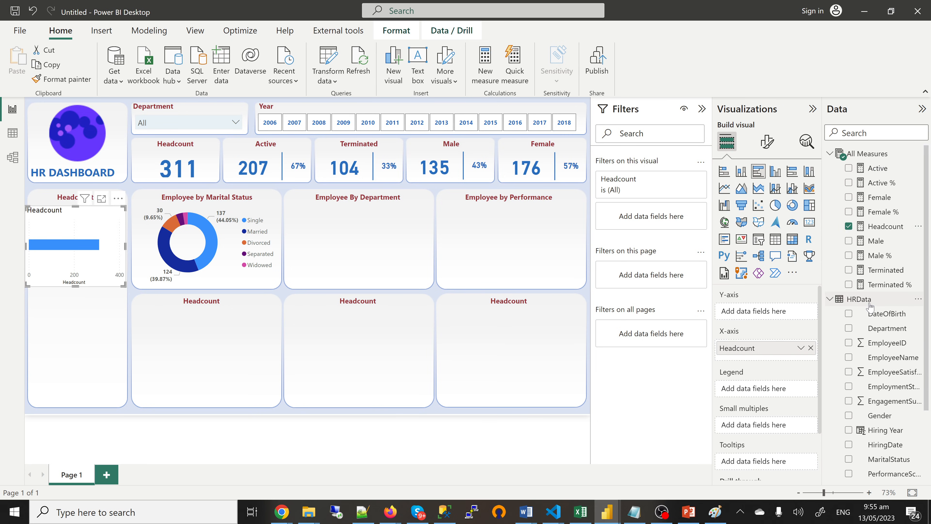
pyautogui.click(849, 328)
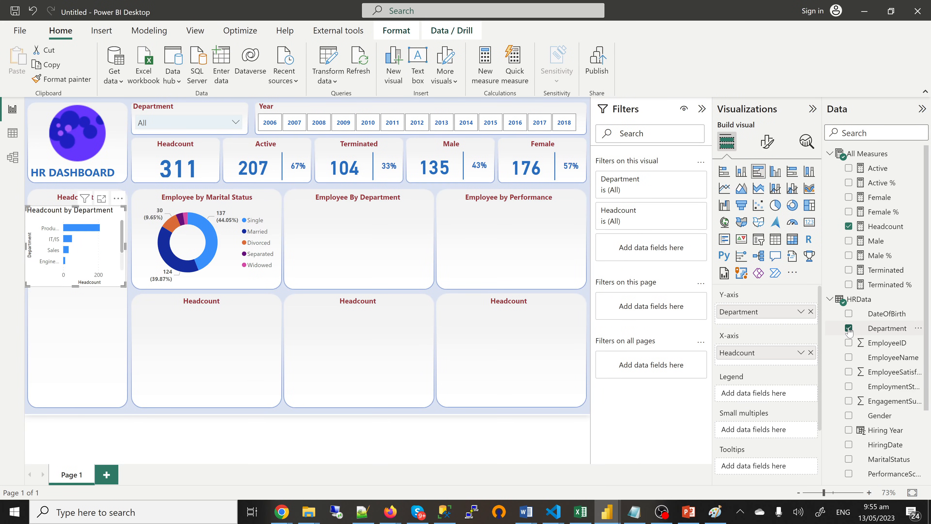
pyautogui.moveTo(53, 285); pyautogui.dragTo(314, 279)
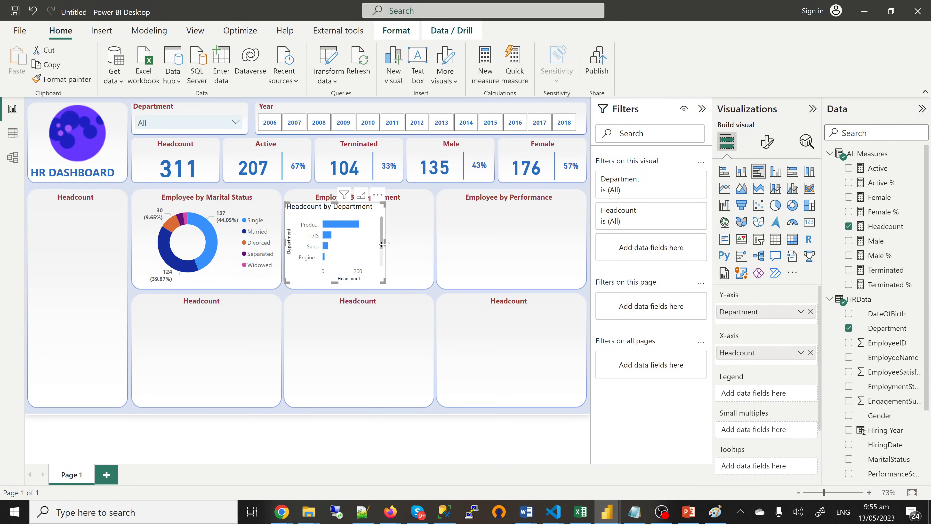
pyautogui.moveTo(383, 243); pyautogui.dragTo(427, 254)
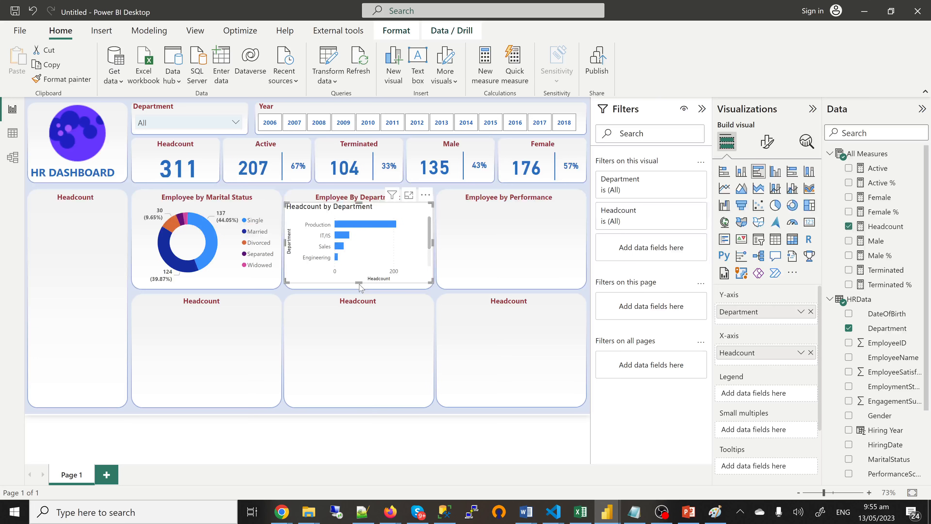
pyautogui.moveTo(359, 282); pyautogui.dragTo(257, 292)
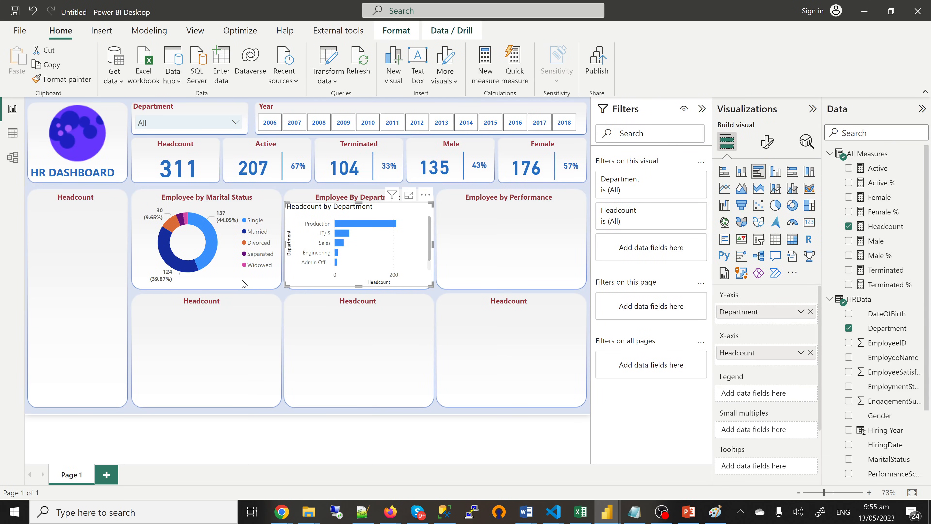
# Step: Copy the donut's styling onto the department bar chart and stretch it leftward to fill
pyautogui.click(240, 286)
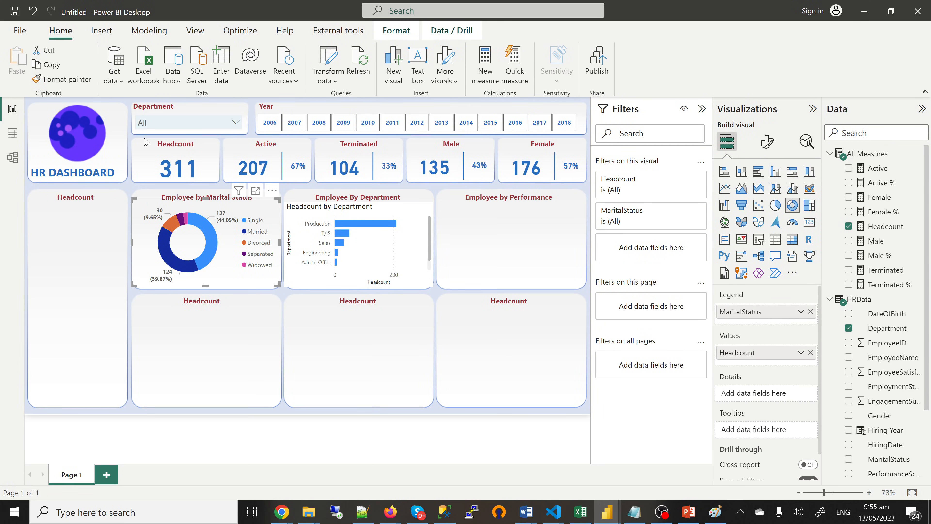
pyautogui.click(68, 83)
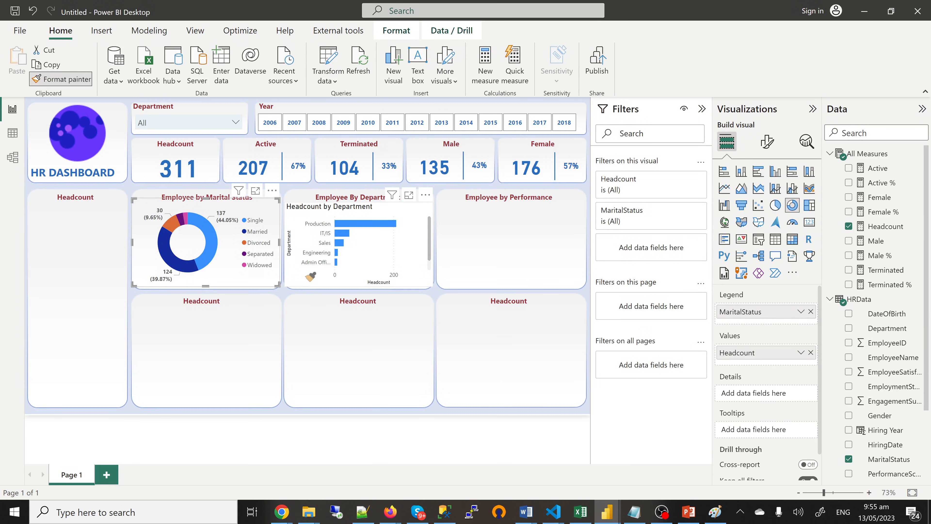
pyautogui.click(311, 275)
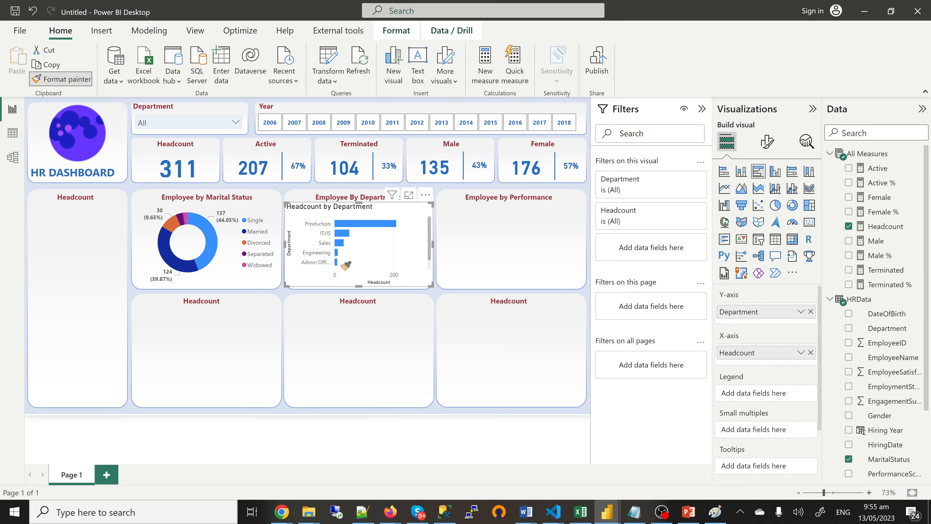
pyautogui.click(366, 257)
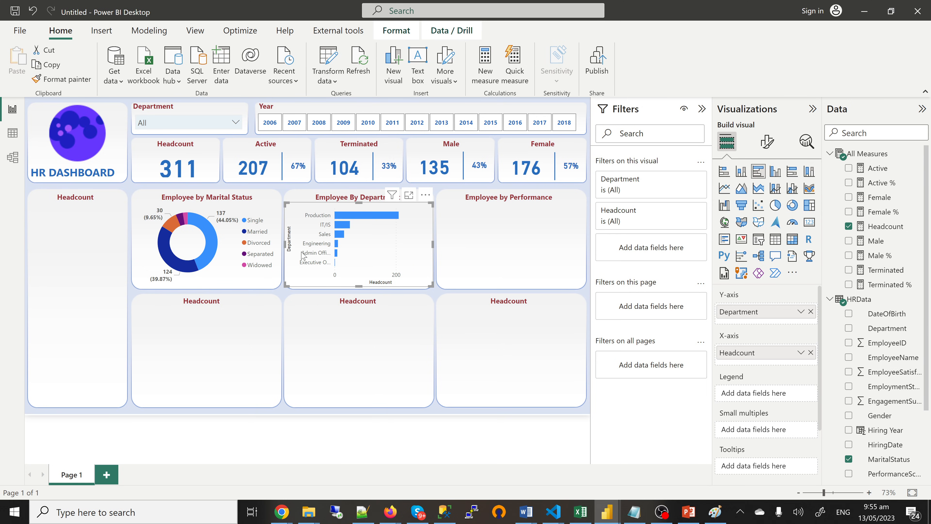
pyautogui.moveTo(283, 242); pyautogui.dragTo(289, 248)
# Step: Remove the Department and Headcount axis titles from the bar chart
pyautogui.click(770, 145)
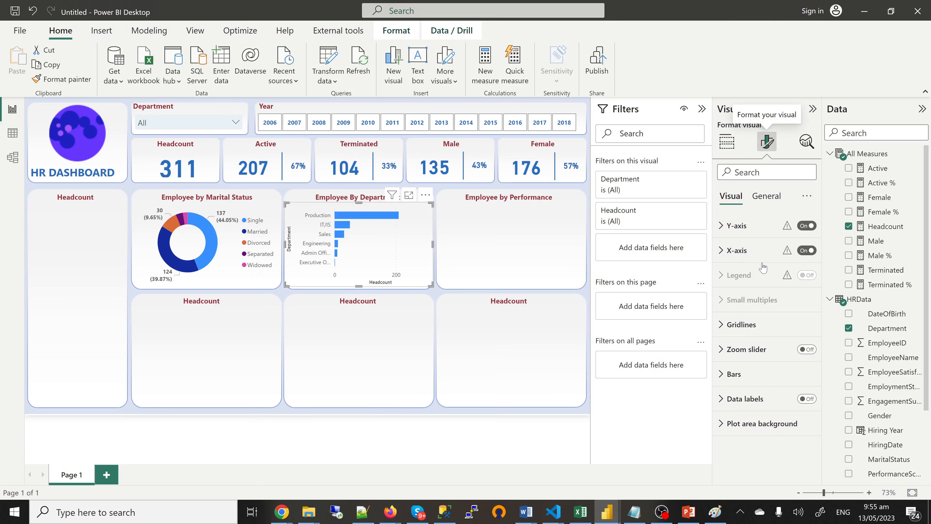
pyautogui.click(723, 225)
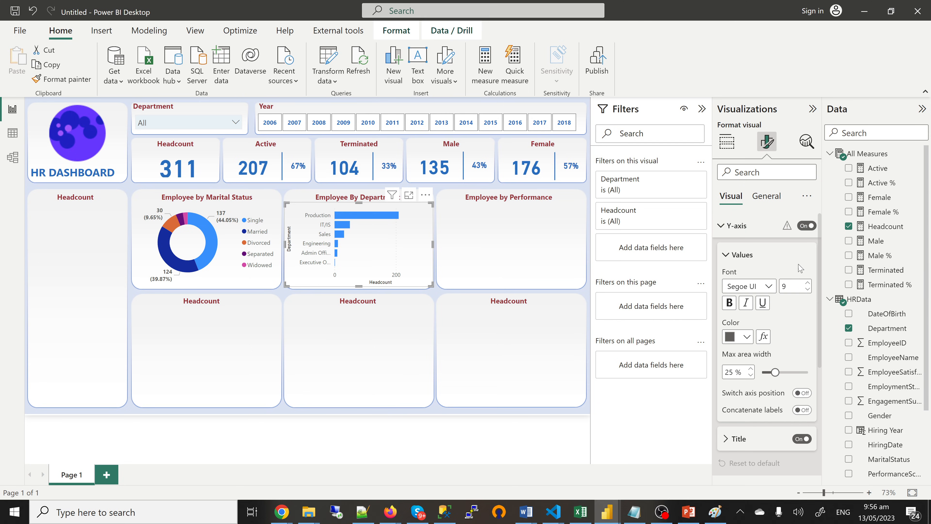
pyautogui.click(801, 439)
pyautogui.click(725, 226)
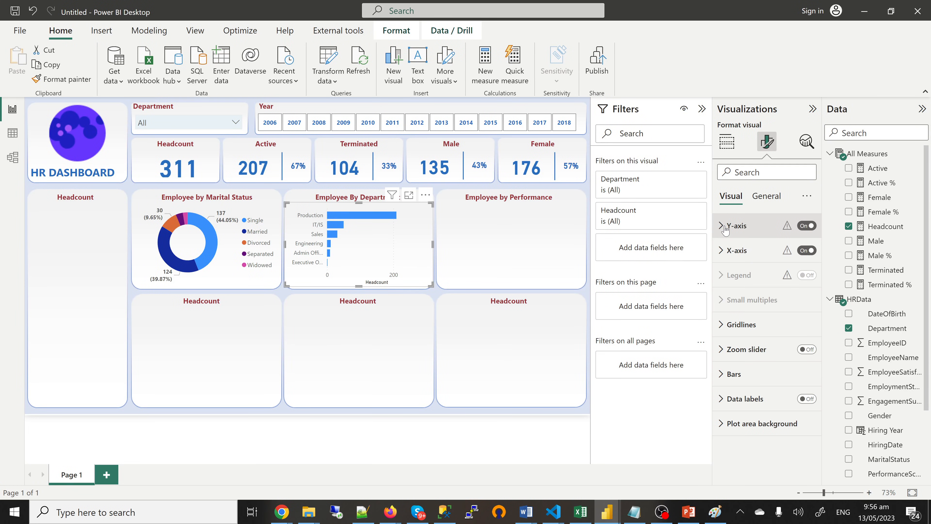
pyautogui.click(723, 251)
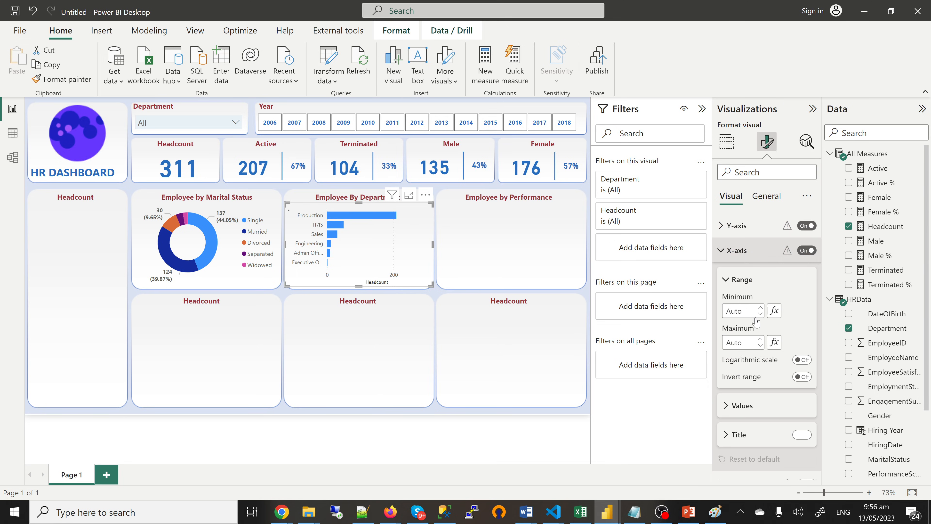
pyautogui.click(799, 436)
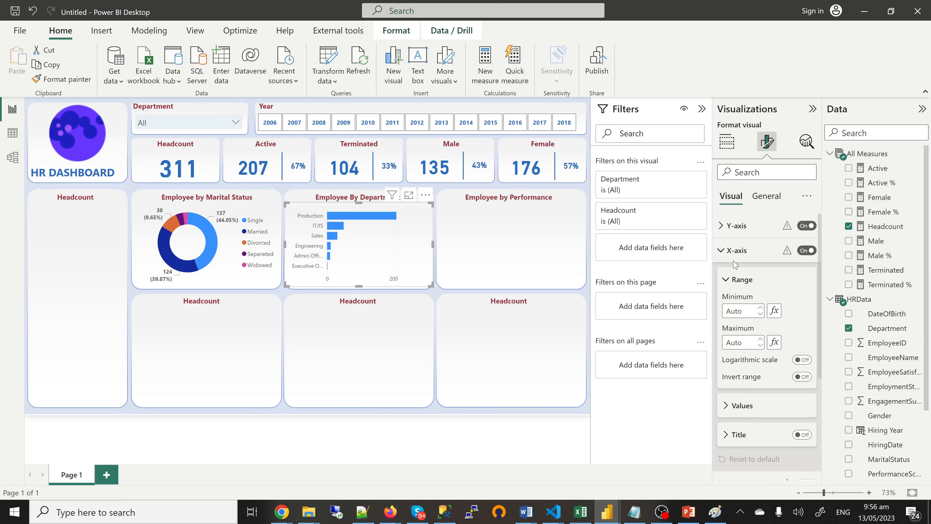
pyautogui.click(725, 254)
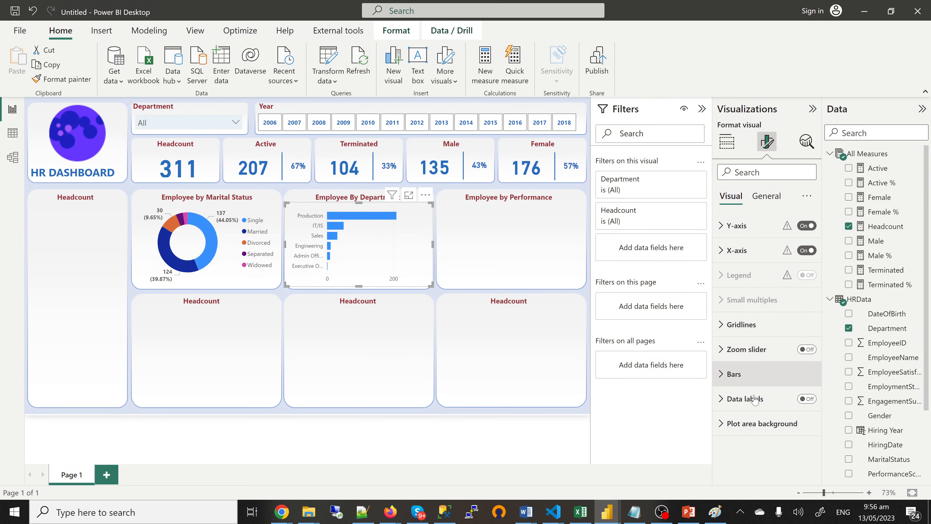
# Step: Turn on value labels for every bar and make the department names bold
pyautogui.click(809, 402)
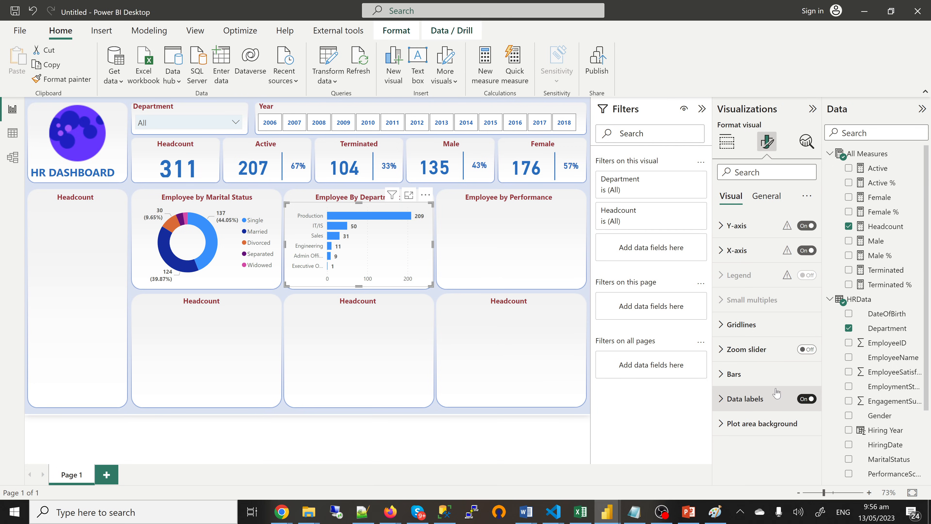
pyautogui.click(737, 376)
pyautogui.scroll(-3, 737, 376)
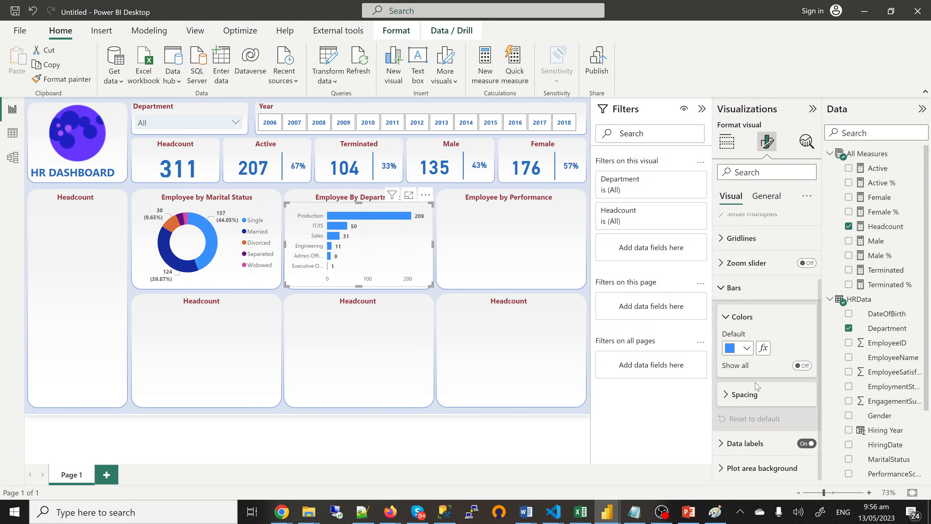
pyautogui.click(728, 317)
pyautogui.click(721, 338)
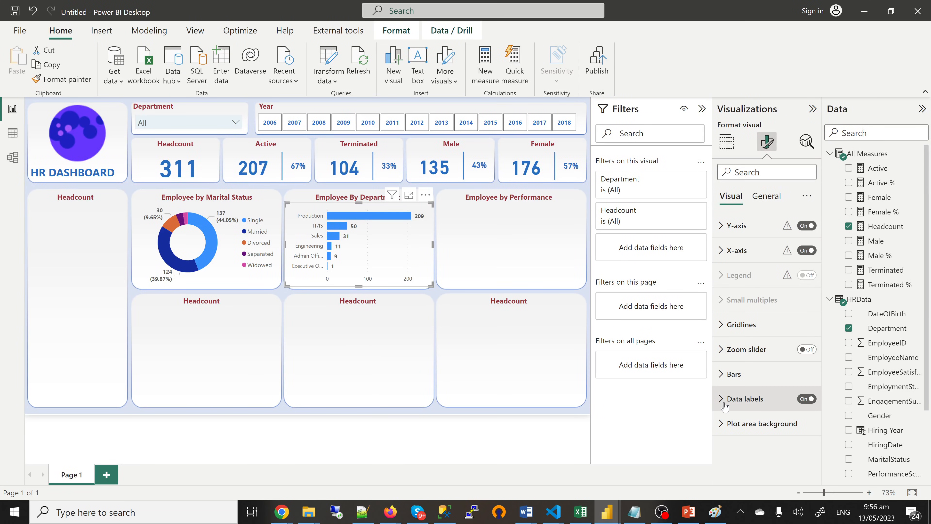
pyautogui.click(727, 231)
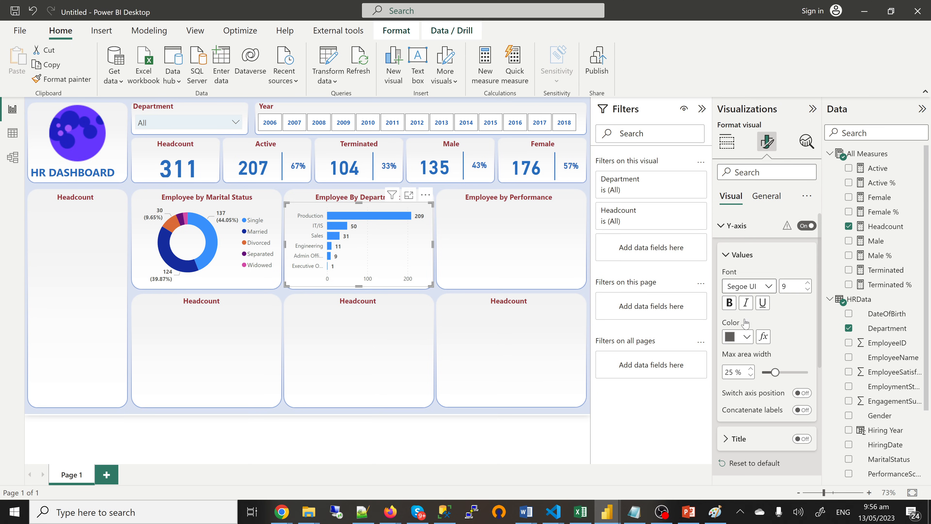
pyautogui.click(730, 303)
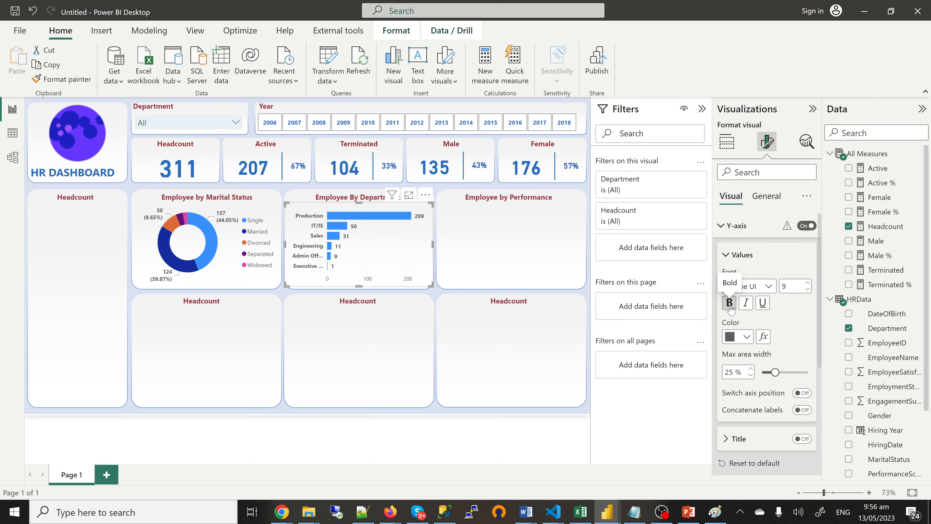
pyautogui.click(726, 255)
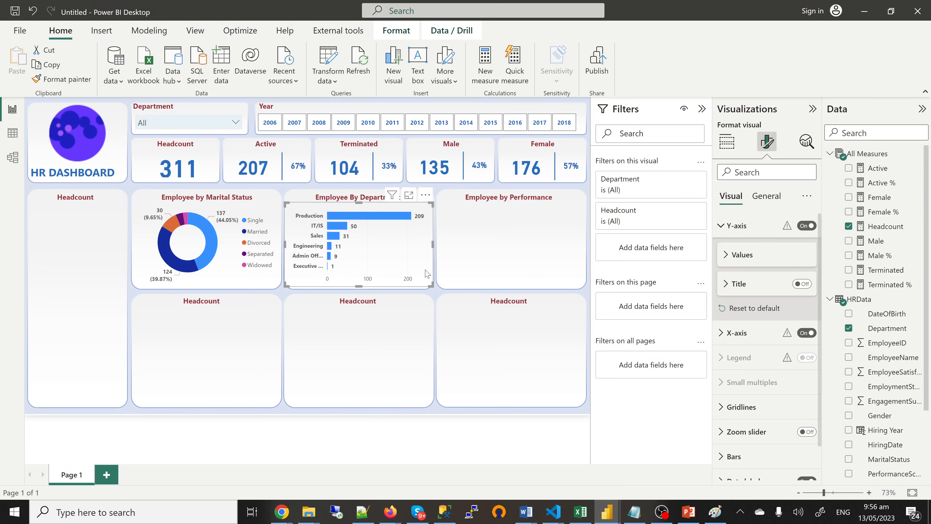
pyautogui.click(435, 294)
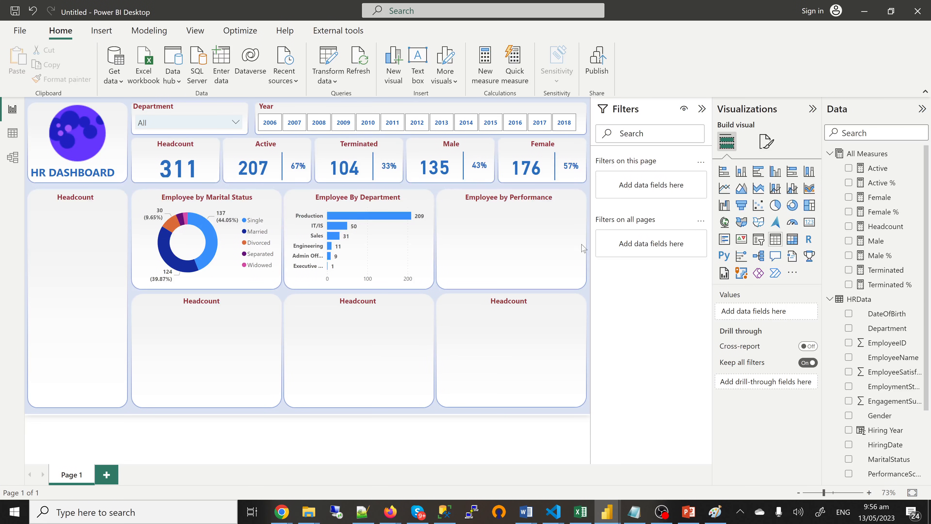
pyautogui.click(776, 205)
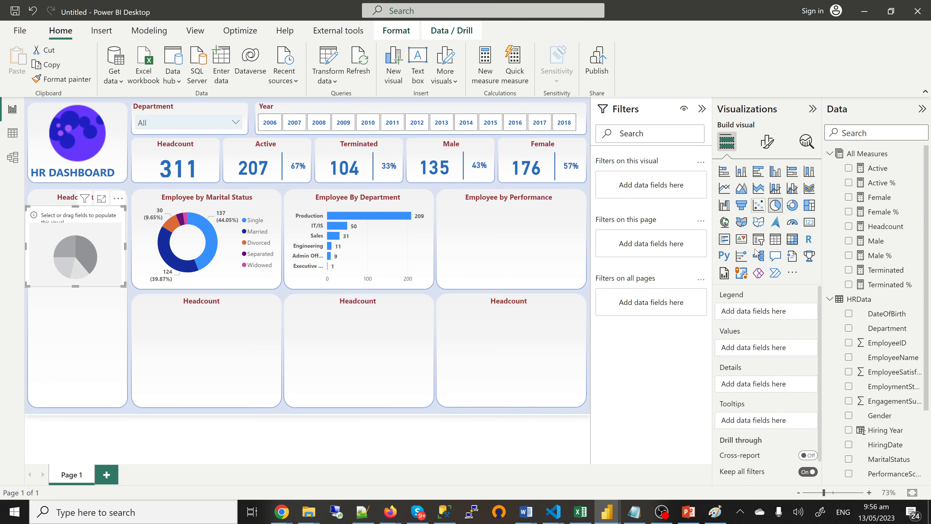
# Step: Build a Headcount by PerformanceScore pie chart sized to fill the Employee by Performance panel
pyautogui.click(849, 228)
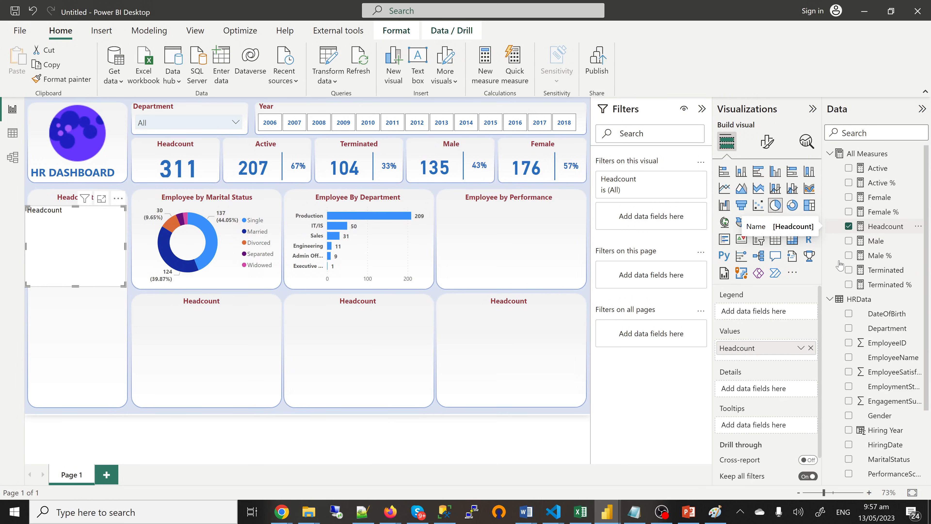
pyautogui.scroll(-2, 851, 376)
pyautogui.scroll(4, 850, 378)
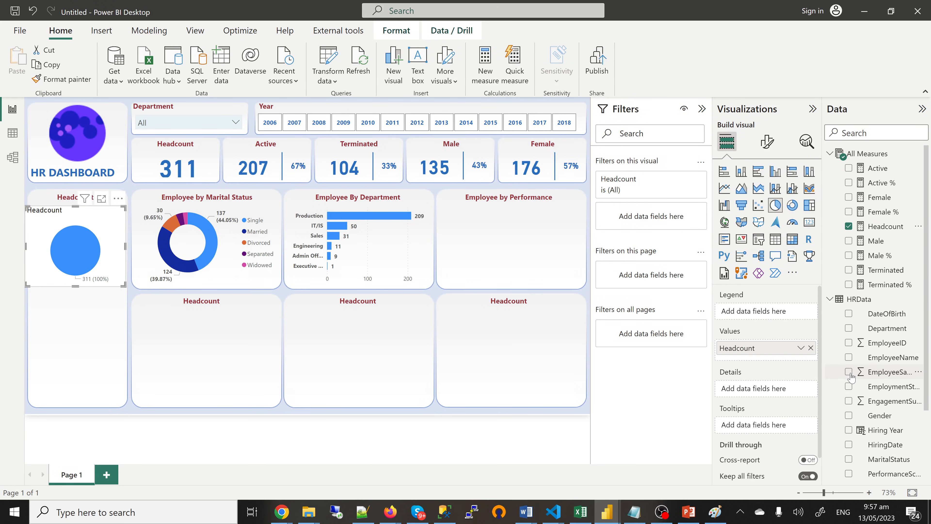
pyautogui.scroll(-6, 850, 377)
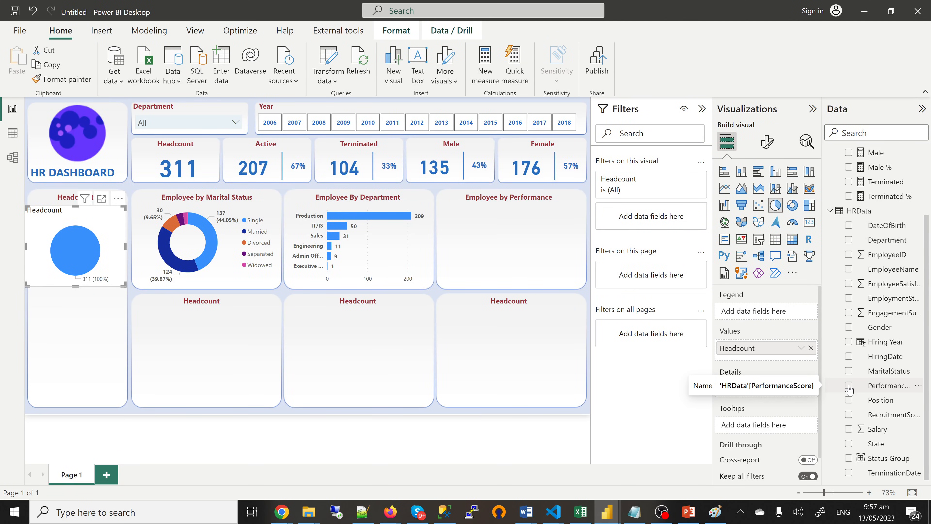
pyautogui.click(849, 386)
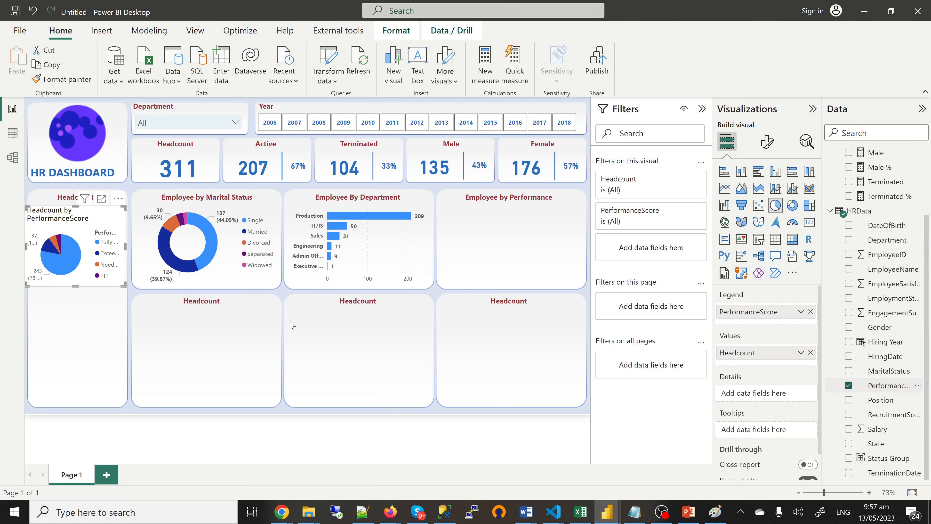
pyautogui.moveTo(83, 287); pyautogui.dragTo(500, 283)
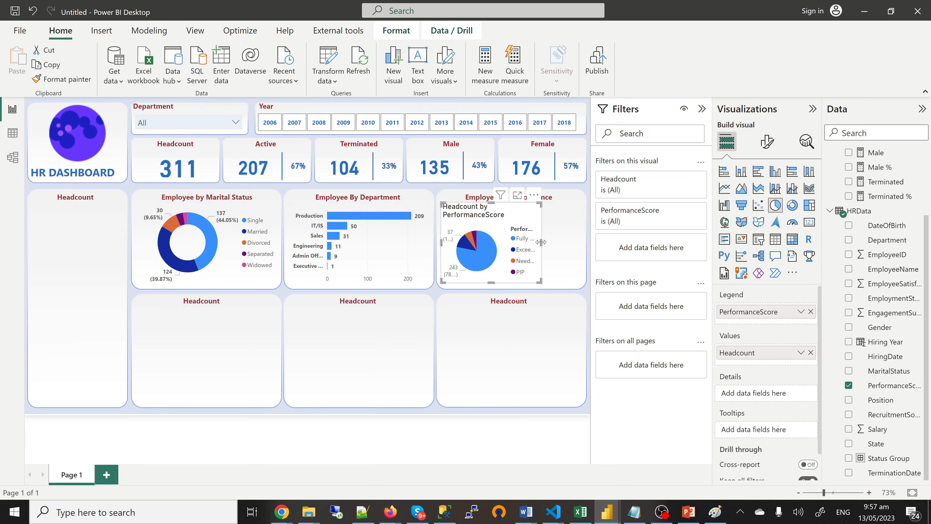
pyautogui.moveTo(541, 242); pyautogui.dragTo(585, 242)
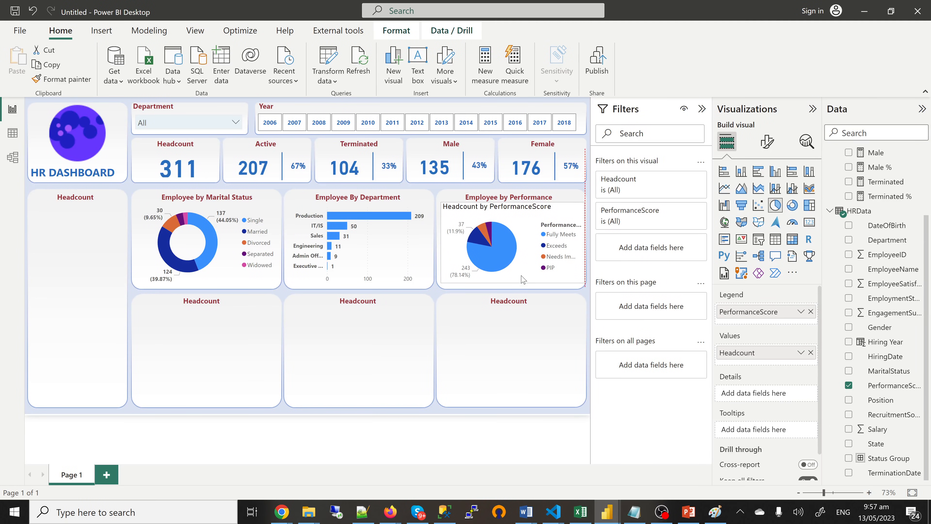
pyautogui.moveTo(513, 281); pyautogui.dragTo(517, 290)
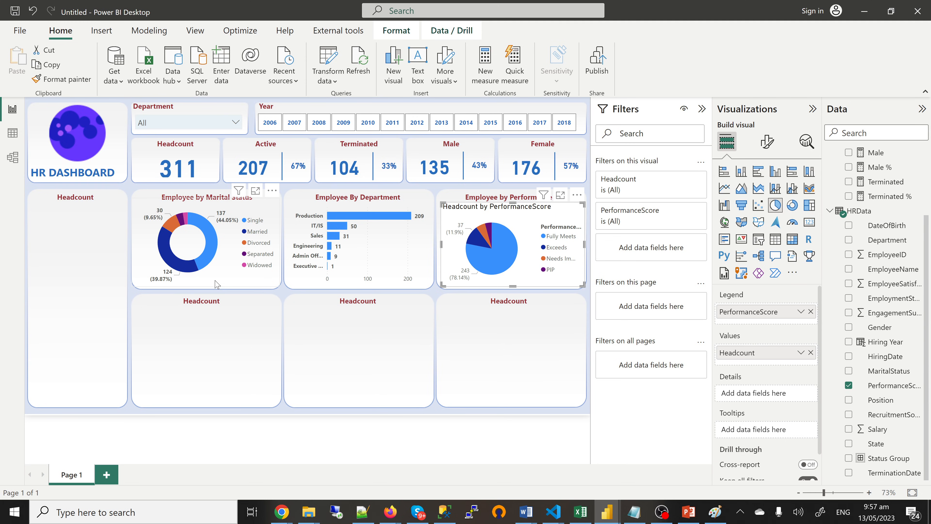
pyautogui.click(60, 80)
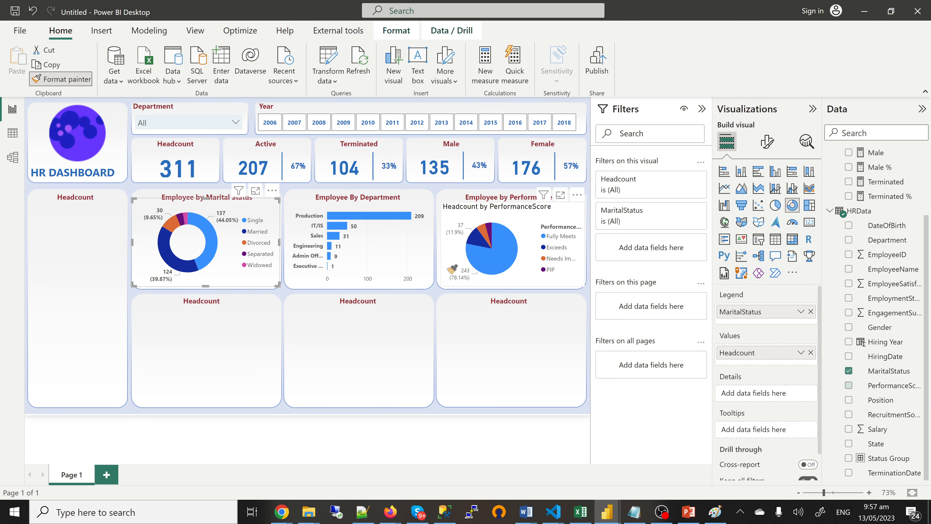
# Step: Paint the donut's formatting onto the performance pie, removing its title and legend heading
pyautogui.click(449, 271)
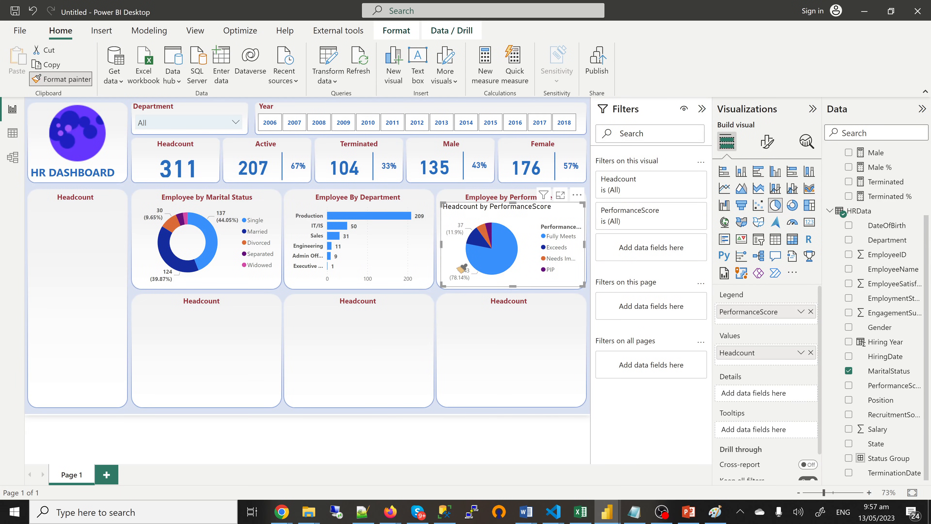
pyautogui.click(502, 210)
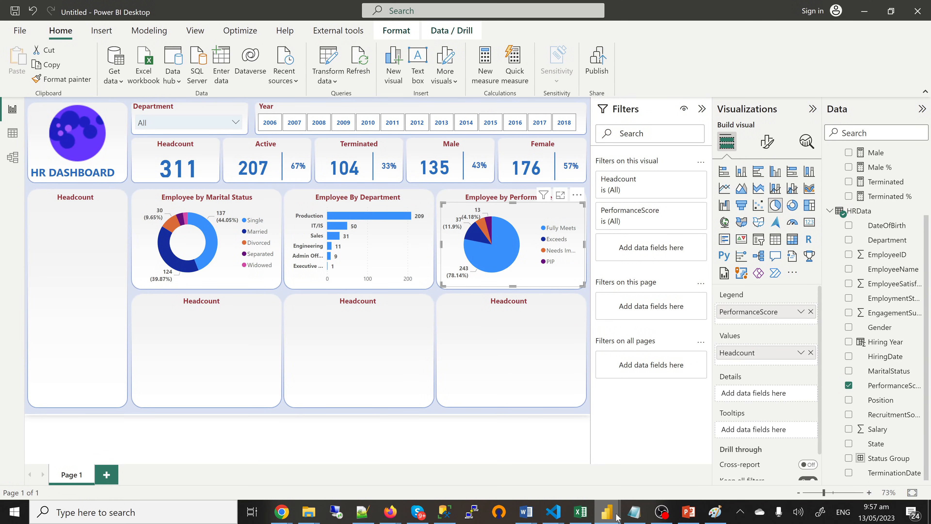
pyautogui.moveTo(607, 511)
pyautogui.click(556, 477)
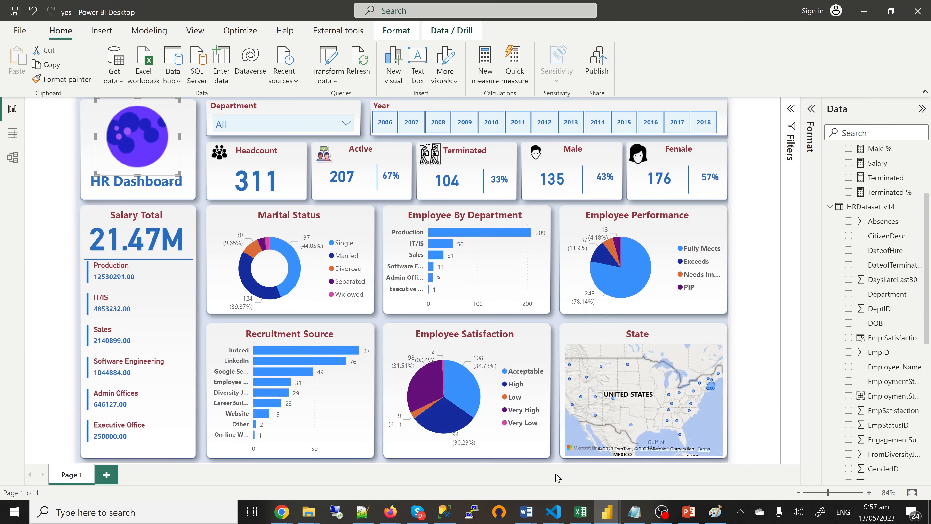
pyautogui.moveTo(608, 512)
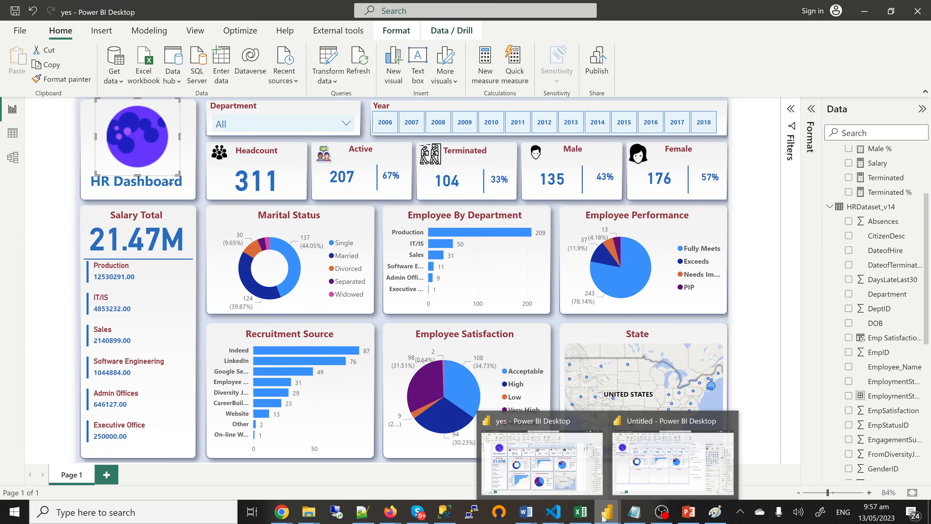
pyautogui.click(661, 471)
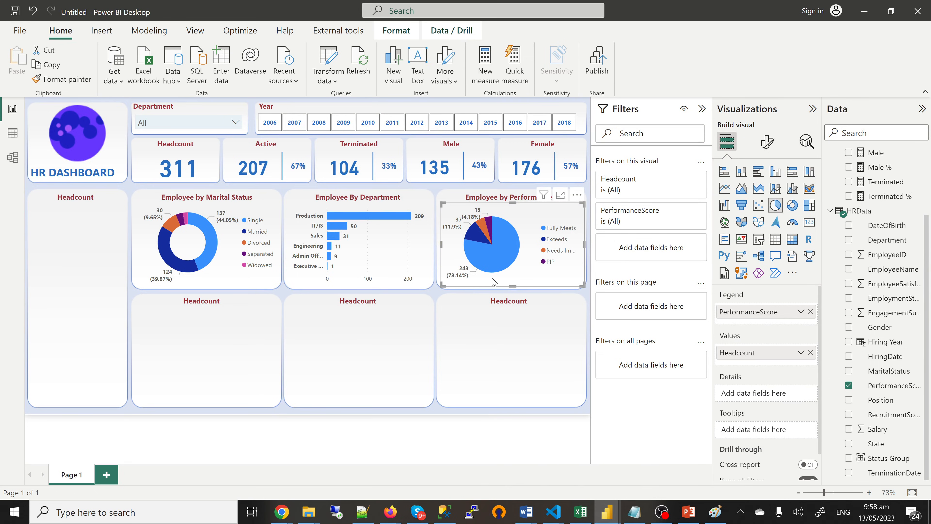
pyautogui.moveTo(608, 518)
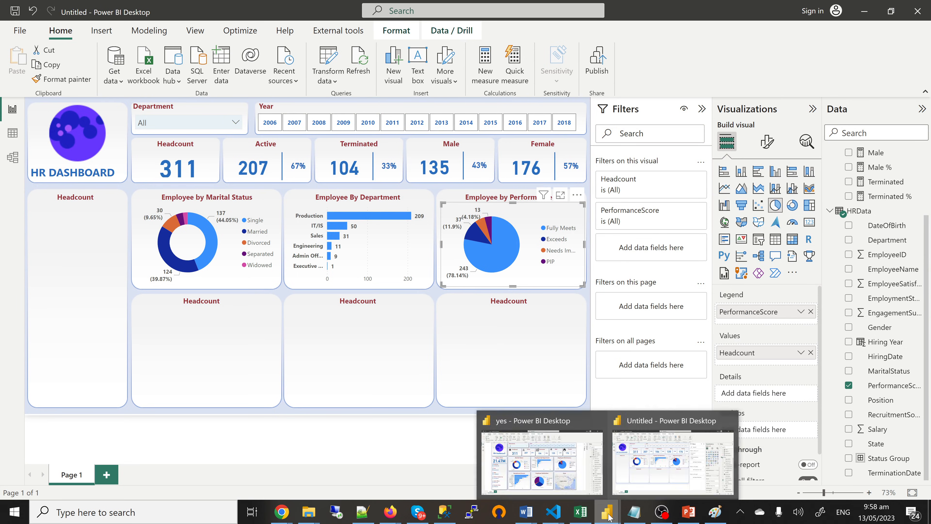
pyautogui.click(560, 478)
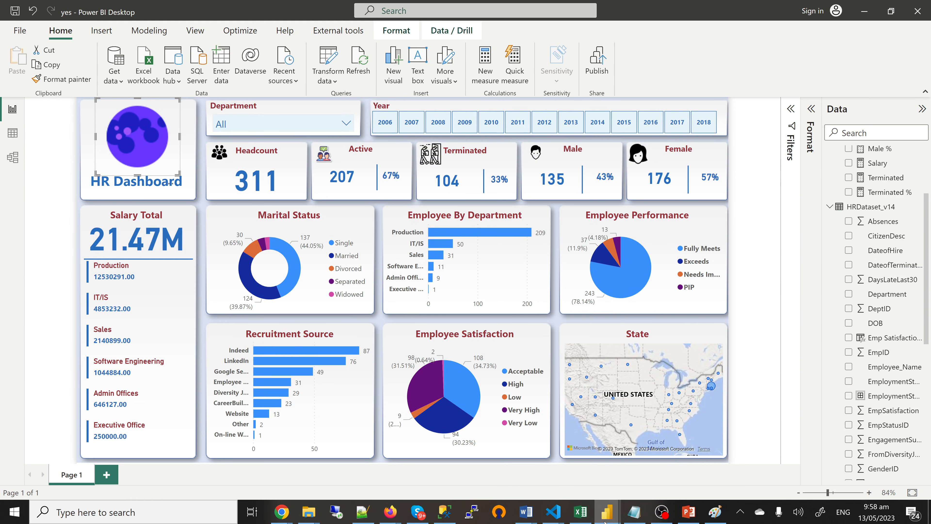
pyautogui.moveTo(607, 519)
pyautogui.moveTo(672, 464)
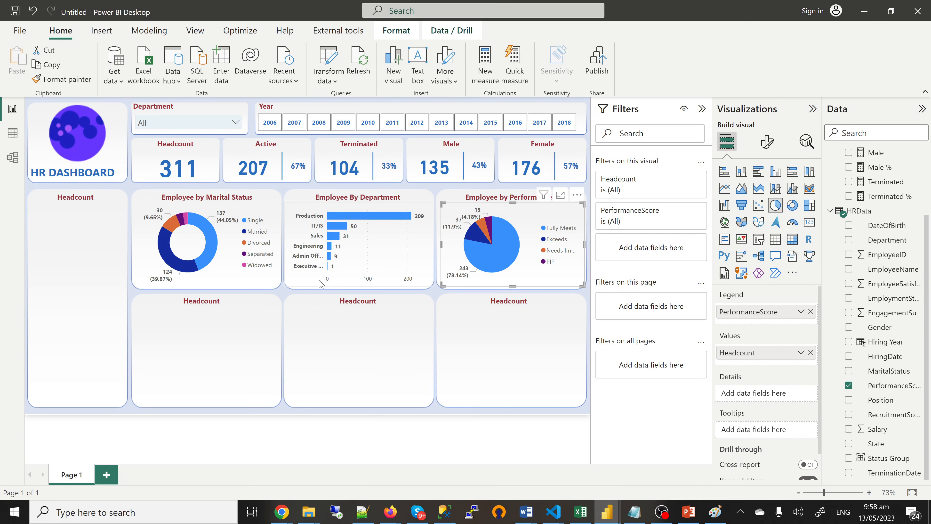
# Step: Copy the Employee By Department bar chart into the lower-left card and stretch it to fill the card
pyautogui.click(306, 285)
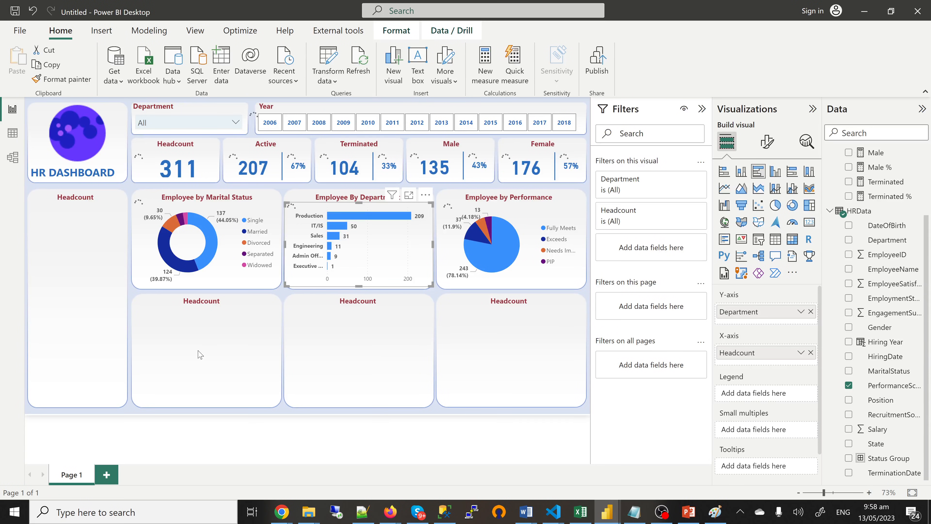
pyautogui.click(177, 351)
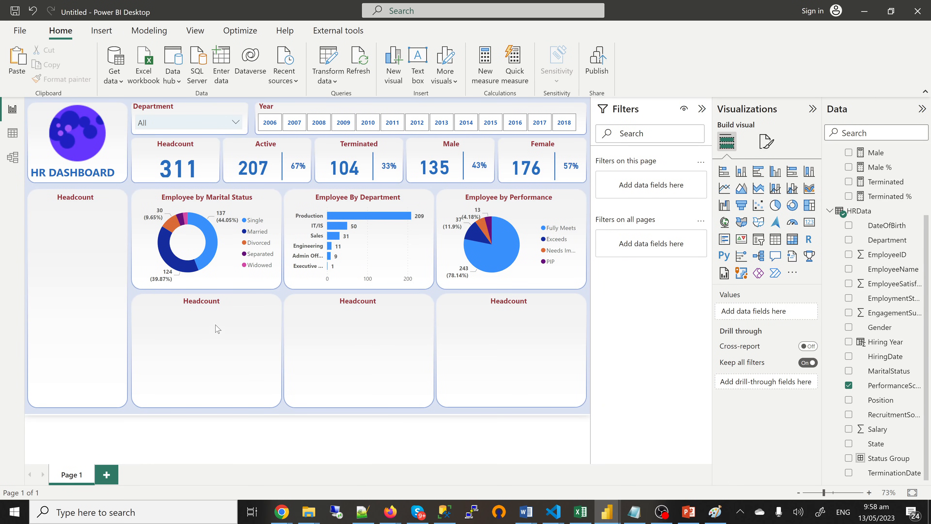
pyautogui.click(288, 287)
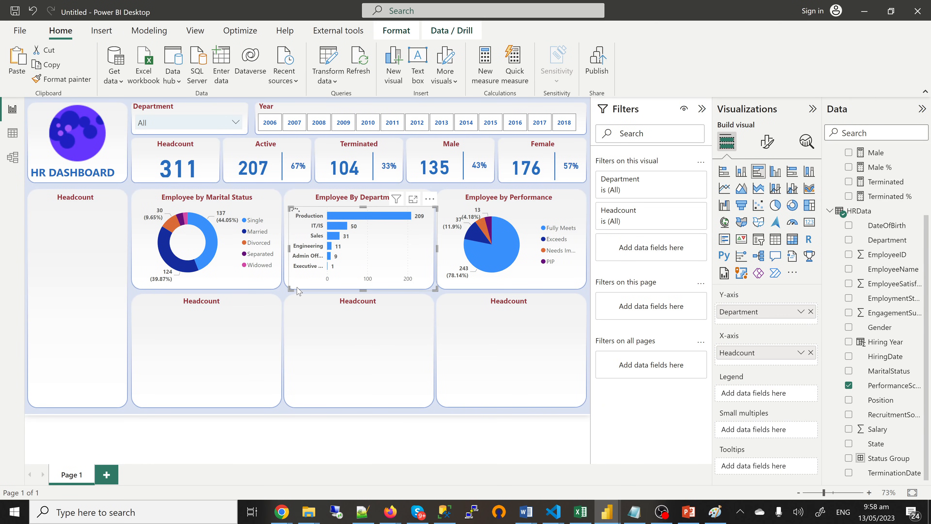
pyautogui.moveTo(299, 291); pyautogui.dragTo(140, 388)
pyautogui.moveTo(201, 386); pyautogui.dragTo(204, 412)
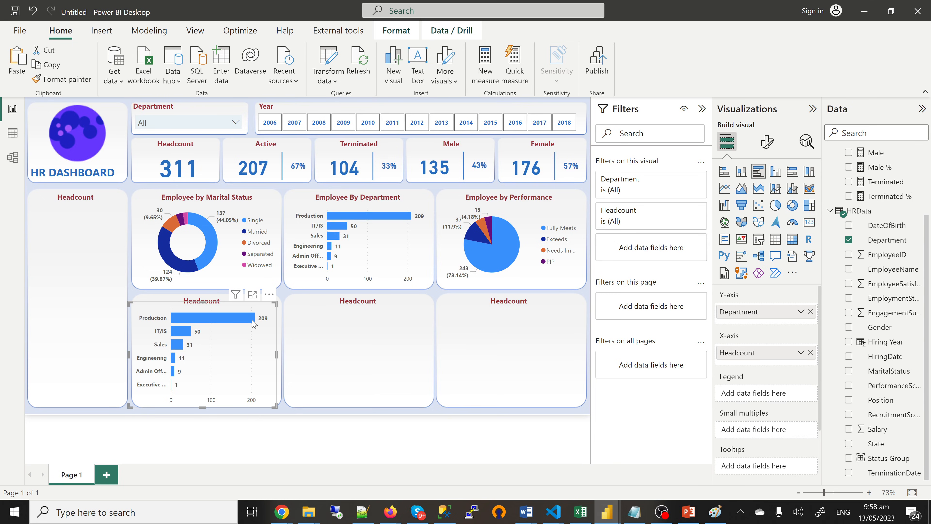
# Step: Retitle the lower-left card from Headcount to 'Recruitment Source'
pyautogui.doubleClick(212, 300)
pyautogui.doubleClick(207, 299)
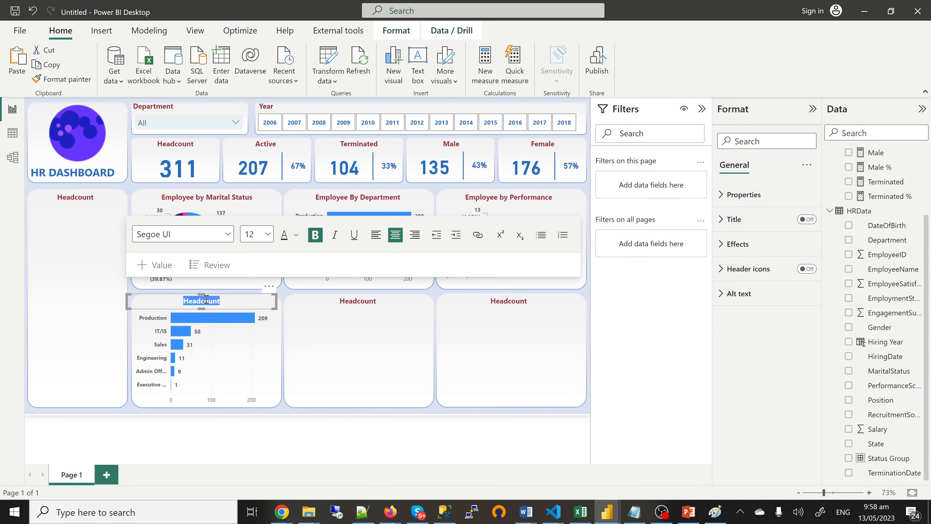
pyautogui.write('Re')
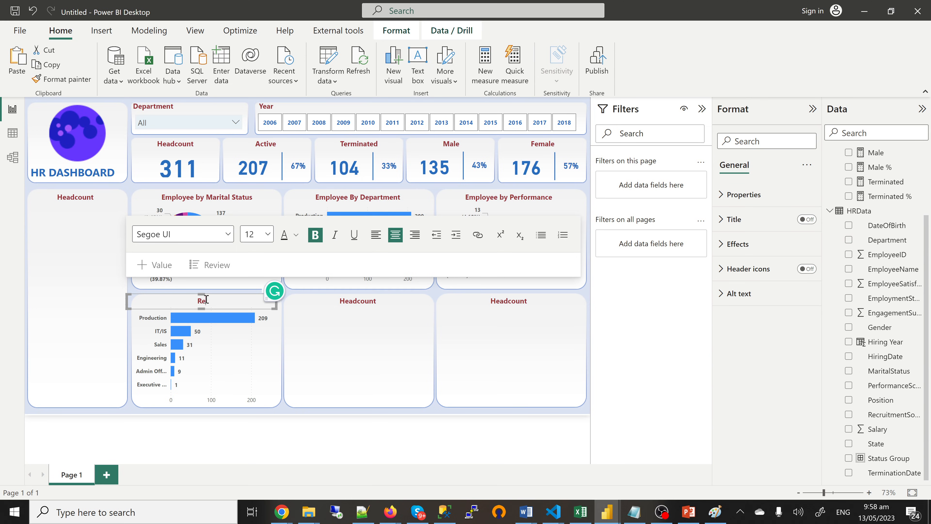
pyautogui.write('cruitment Source')
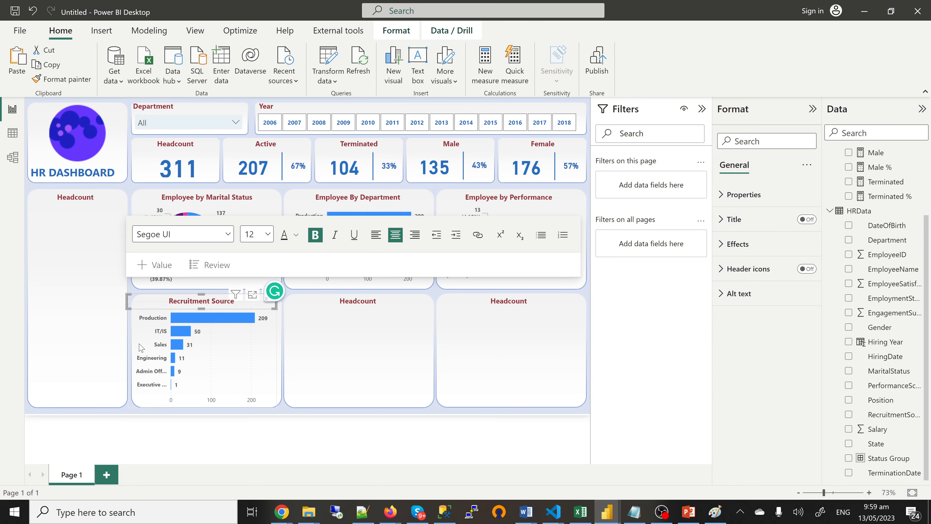
pyautogui.click(140, 348)
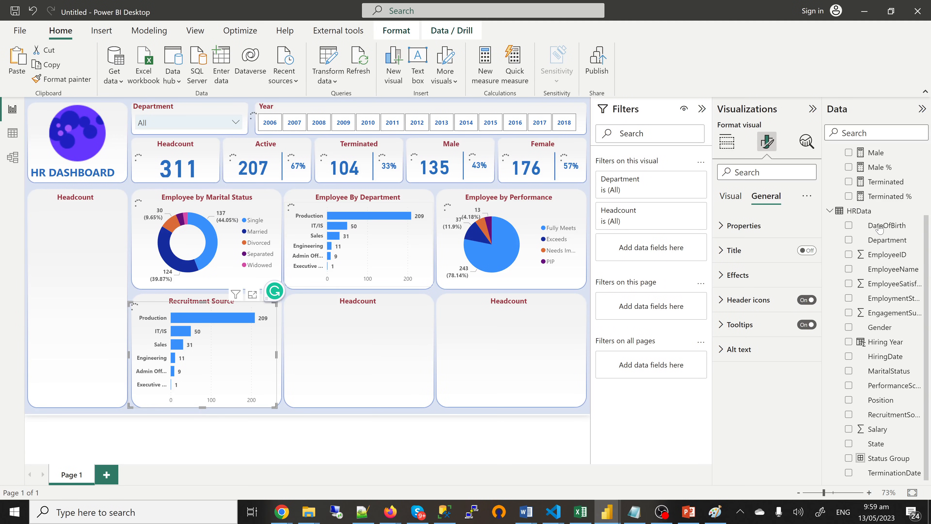
# Step: Replace Department with RecruitmentSource on the copied chart's Y-axis, showing Indeed 87 and LinkedIn 76
pyautogui.scroll(3, 883, 226)
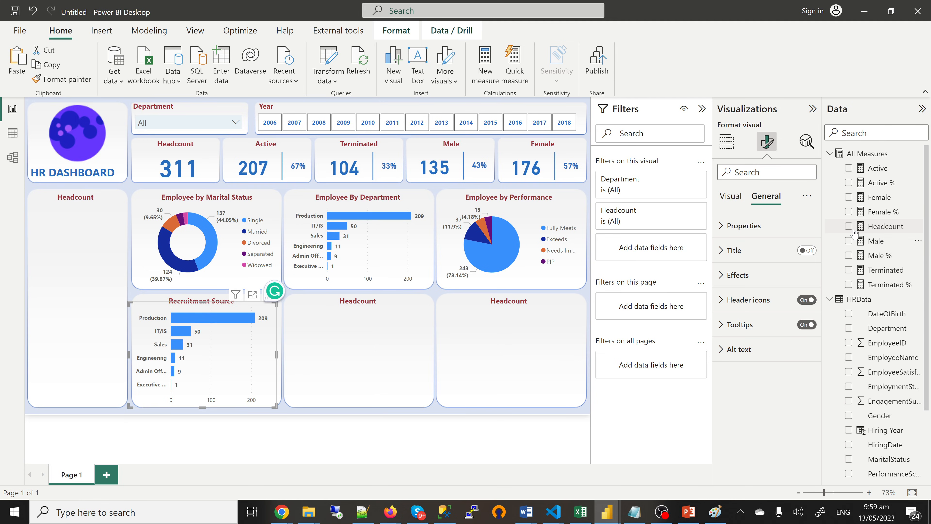
pyautogui.scroll(-3, 856, 232)
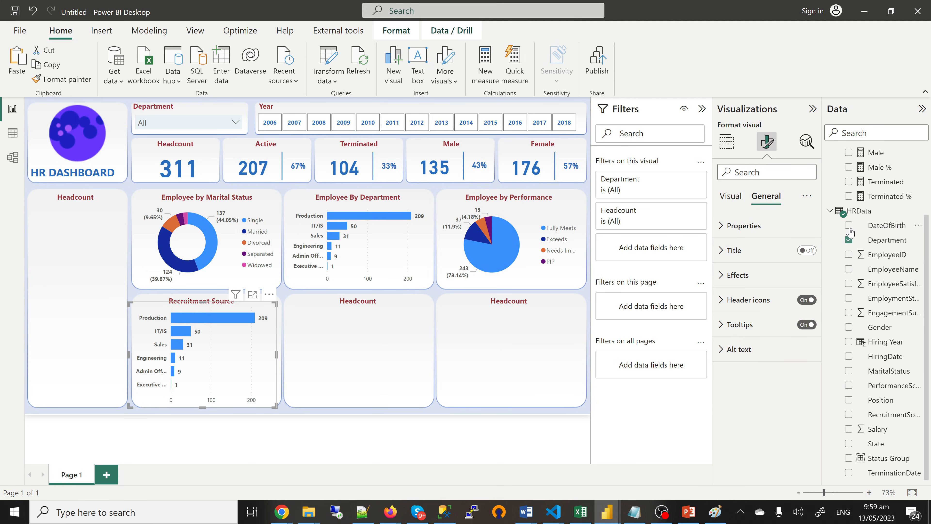
pyautogui.click(849, 240)
pyautogui.scroll(3, 866, 312)
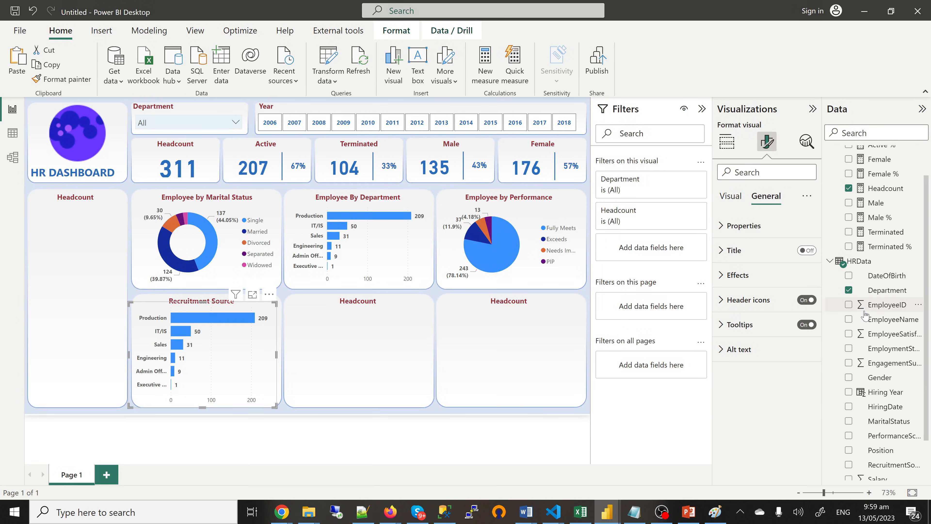
pyautogui.click(849, 290)
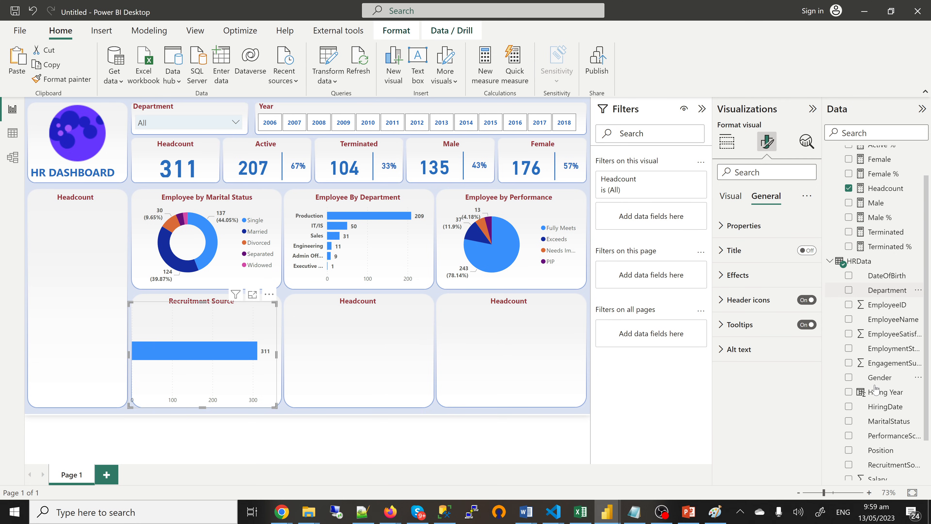
pyautogui.scroll(-2, 875, 391)
pyautogui.scroll(-1, 875, 392)
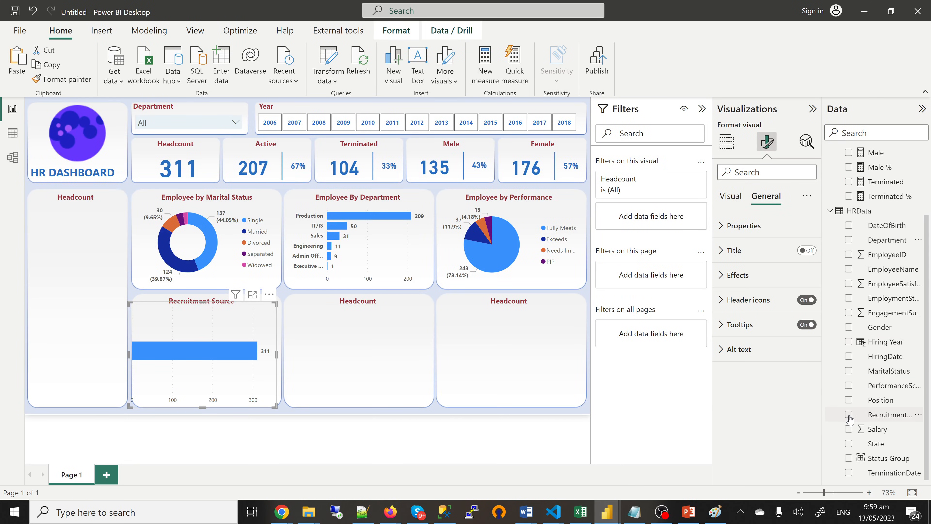
pyautogui.click(849, 415)
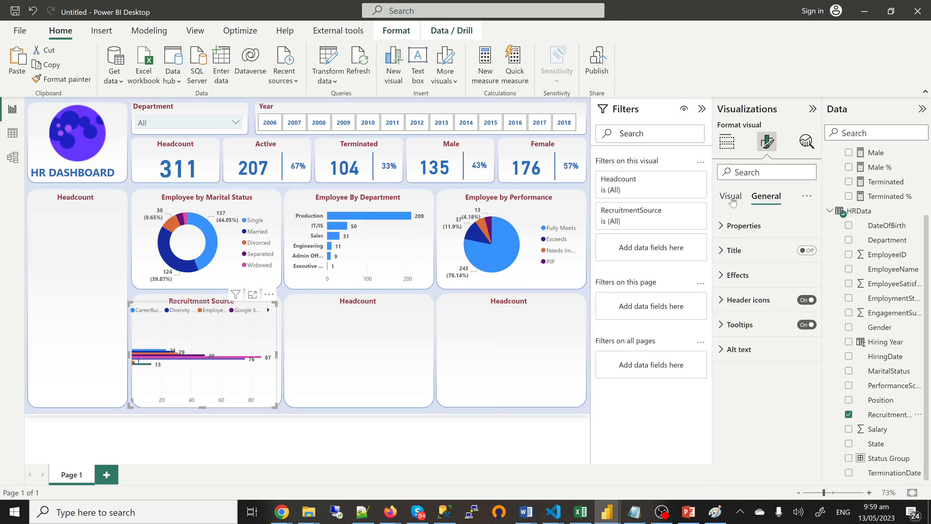
pyautogui.click(727, 144)
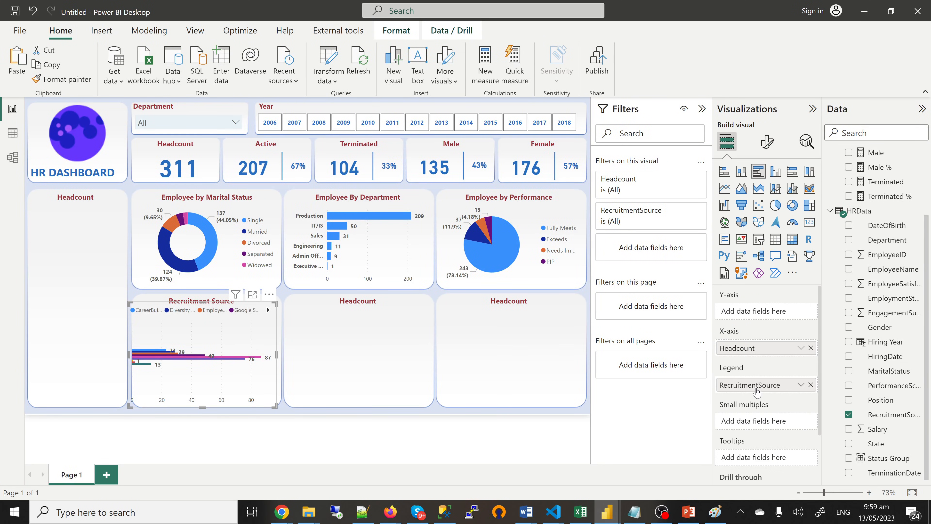
pyautogui.moveTo(757, 392); pyautogui.dragTo(757, 318)
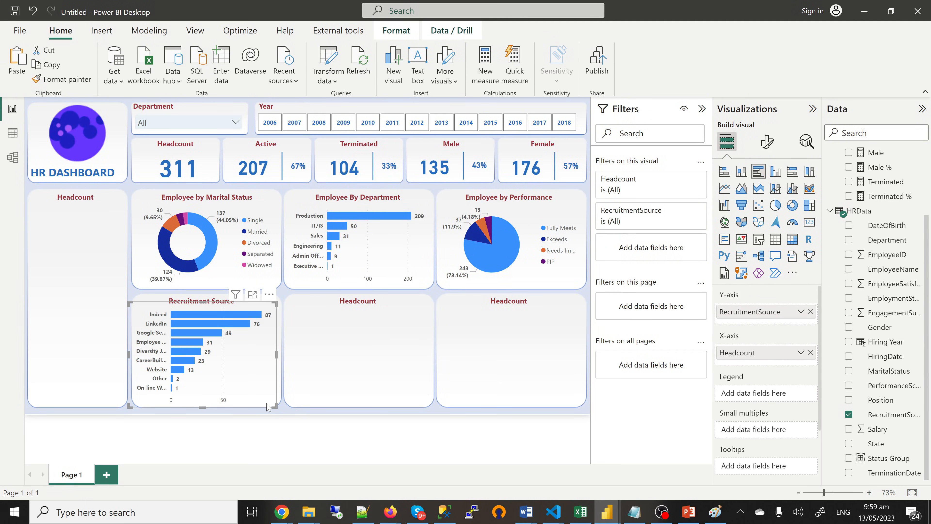
pyautogui.click(350, 350)
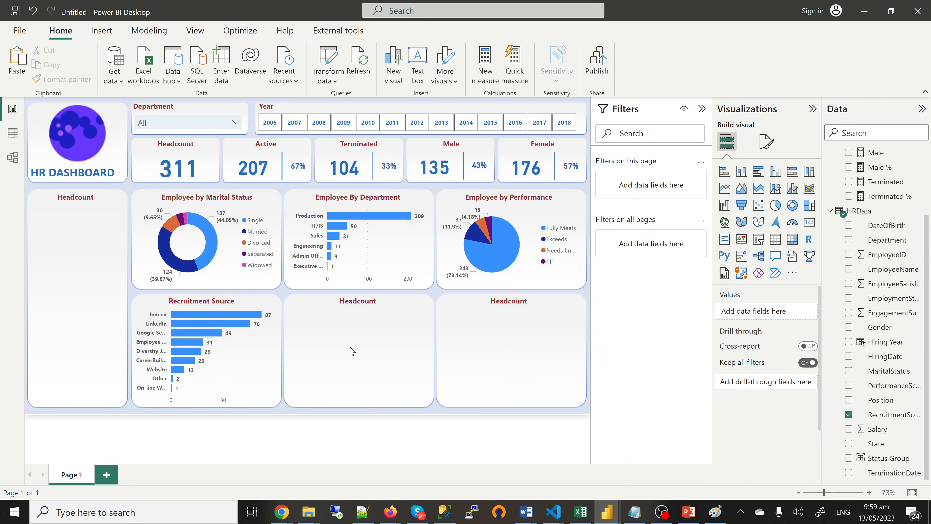
# Step: Check the finished 'yes' dashboard for reference, then return to the working report
pyautogui.moveTo(610, 519)
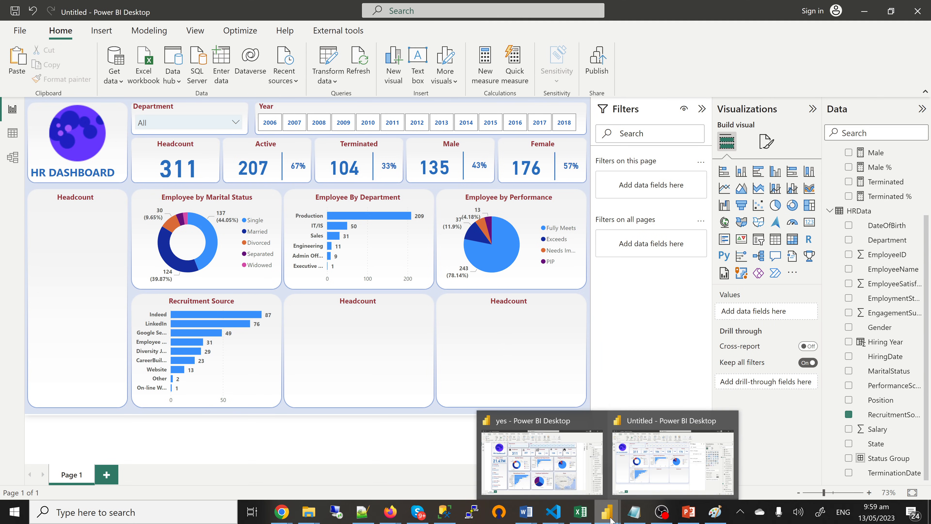
pyautogui.click(568, 469)
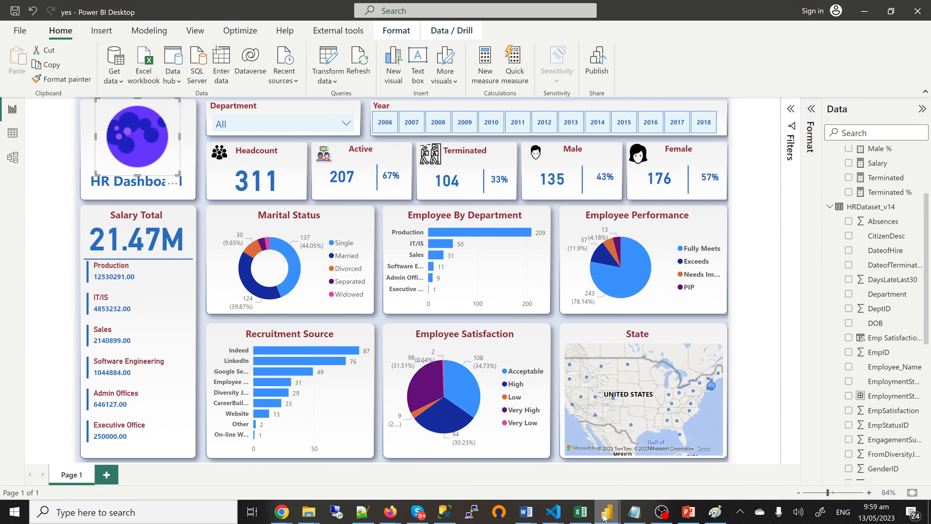
pyautogui.moveTo(608, 516)
pyautogui.click(651, 470)
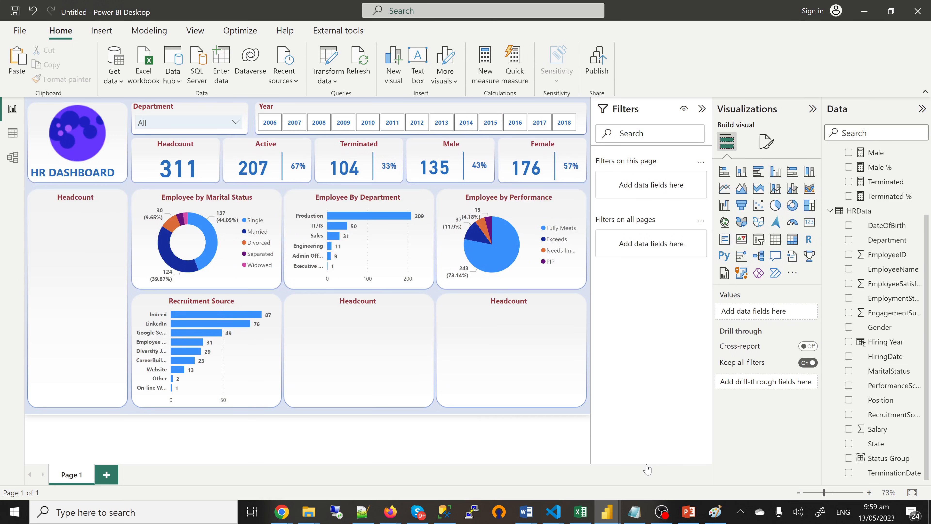
# Step: Retitle the lower-middle card from Headcount to 'Employee Satisfaction'
pyautogui.doubleClick(349, 300)
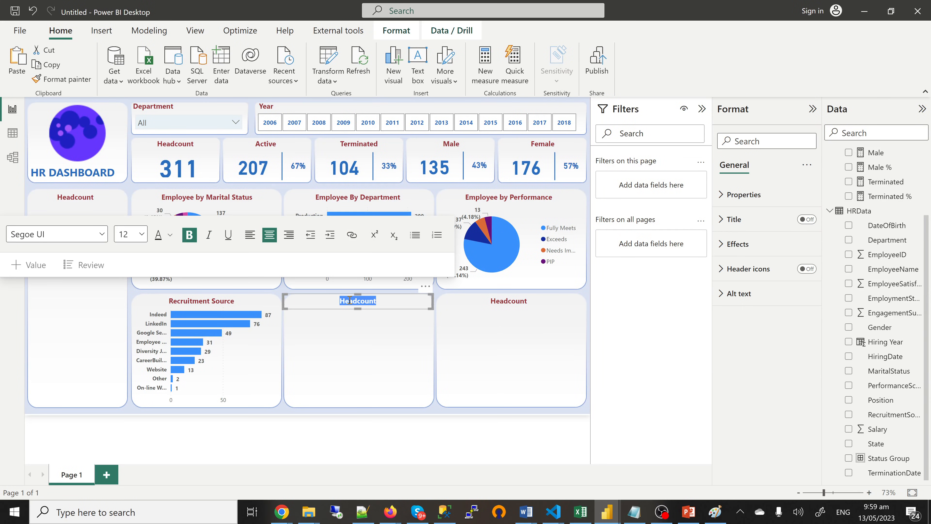
pyautogui.write('E')
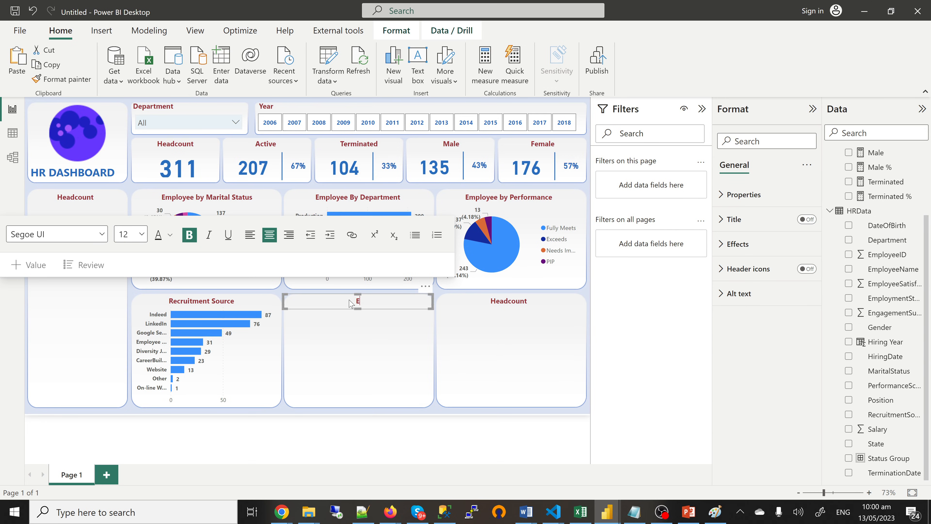
pyautogui.write('mplo')
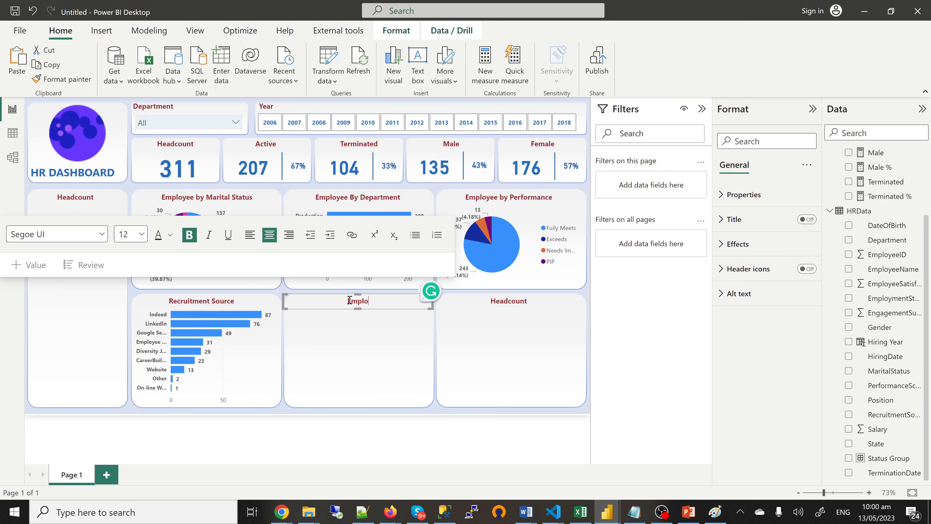
pyautogui.write('yee Satisfac')
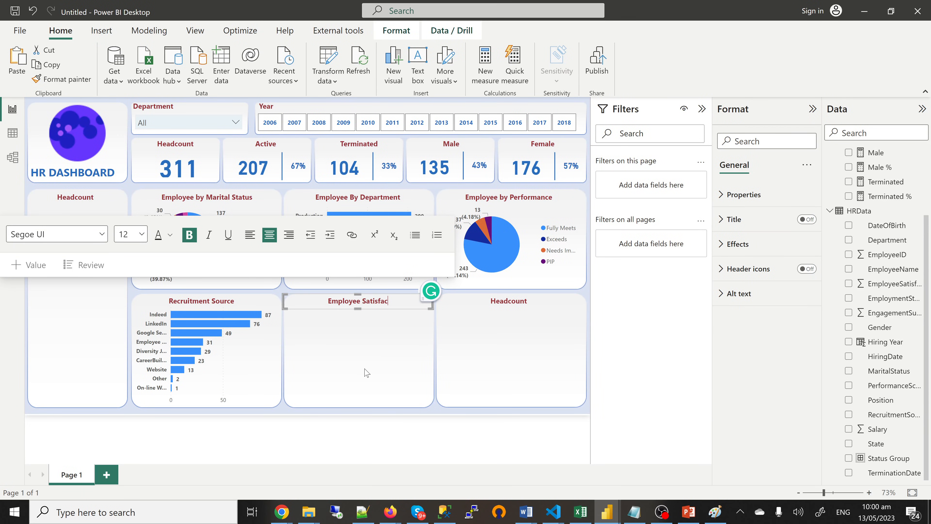
pyautogui.write('tion')
pyautogui.click(367, 372)
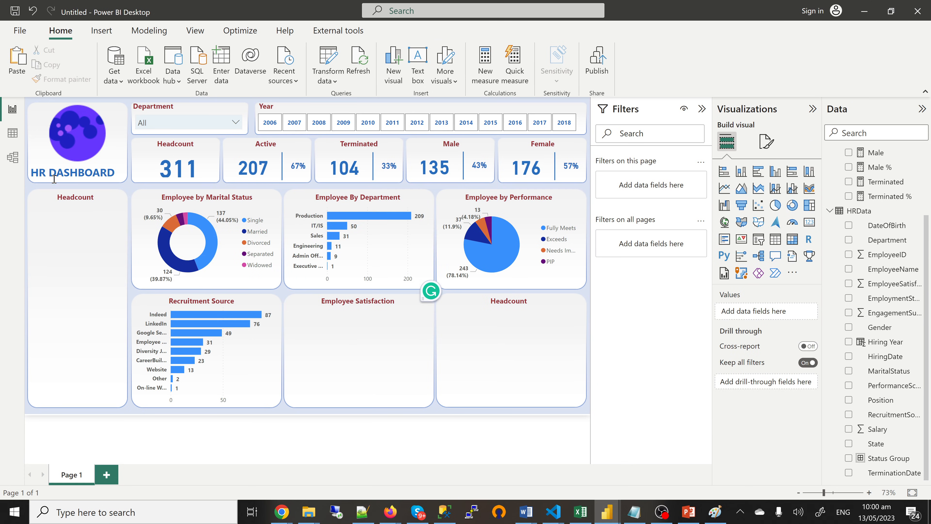
pyautogui.click(13, 134)
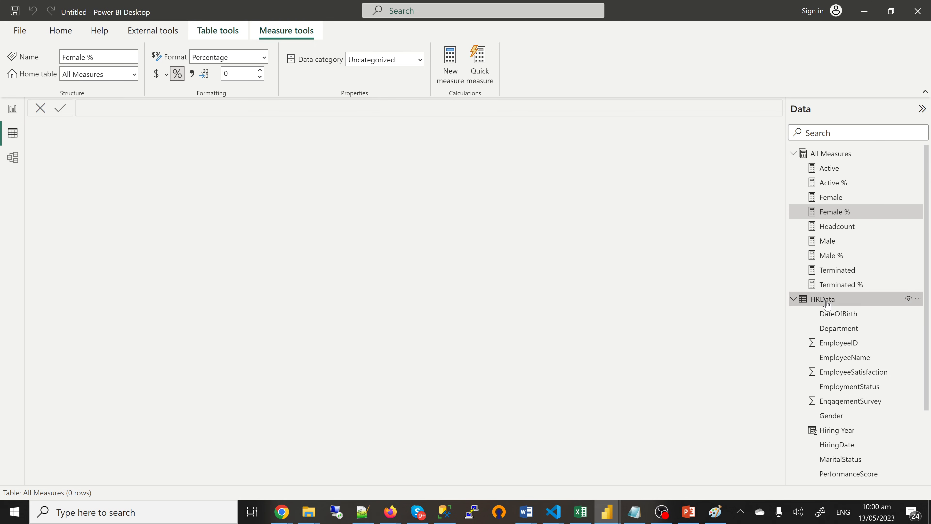
pyautogui.click(827, 304)
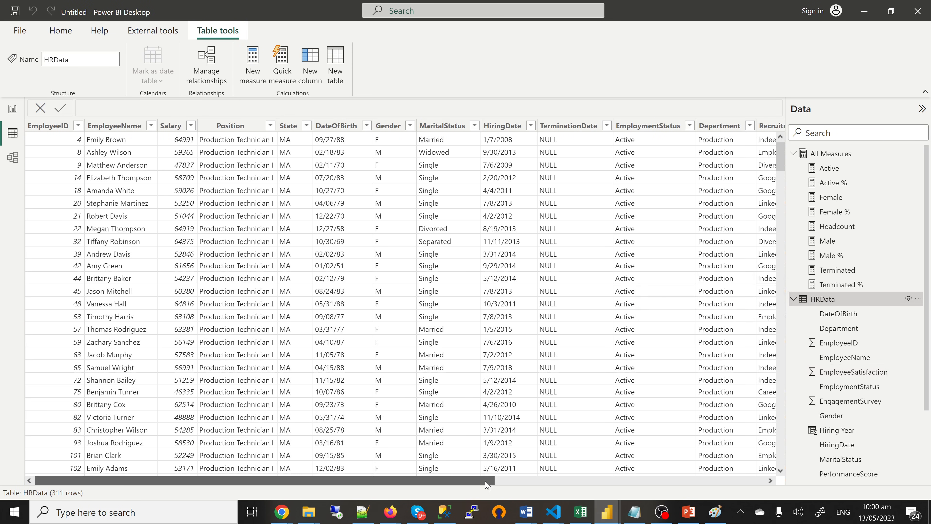
pyautogui.moveTo(486, 484); pyautogui.dragTo(761, 483)
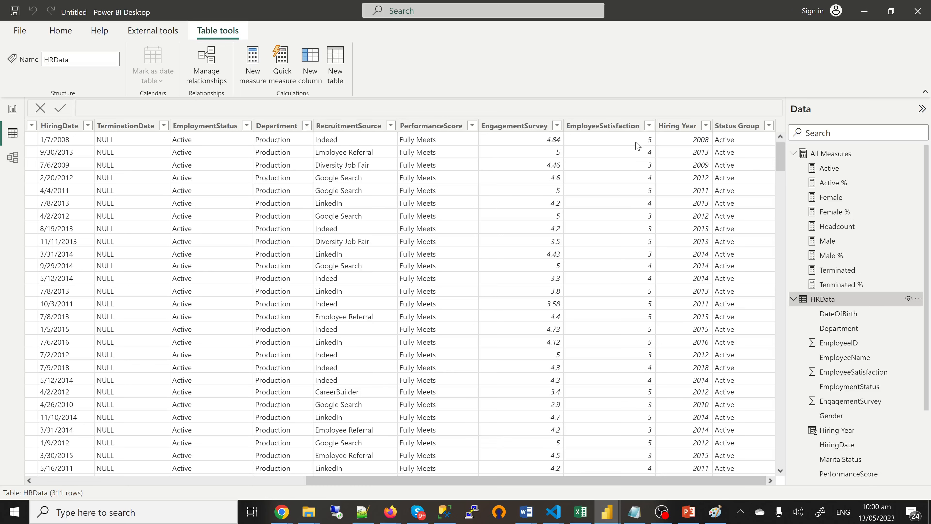
pyautogui.click(637, 157)
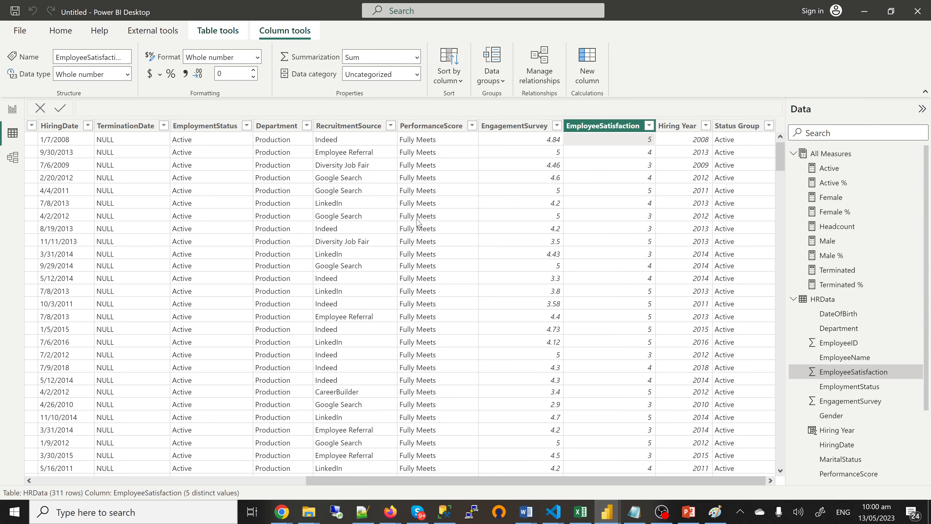
pyautogui.click(629, 517)
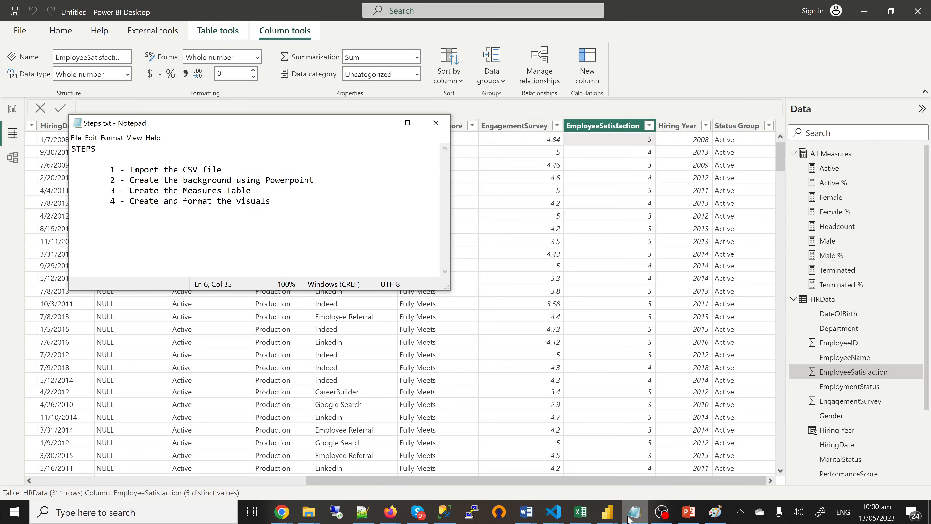
pyautogui.click(628, 518)
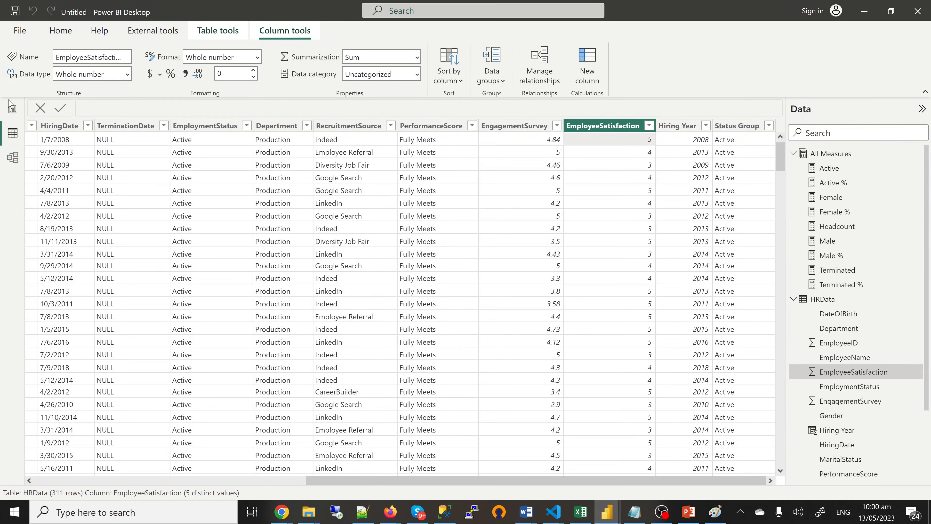
pyautogui.click(14, 111)
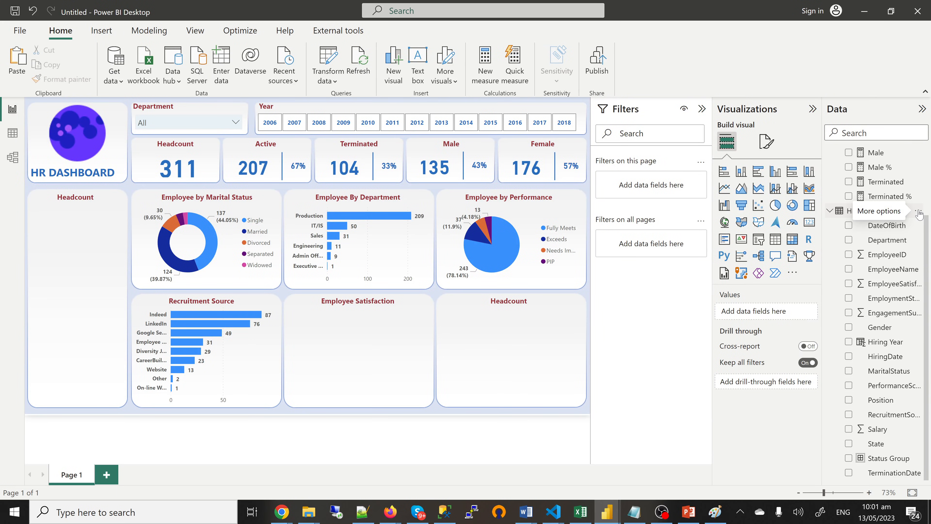
pyautogui.click(11, 137)
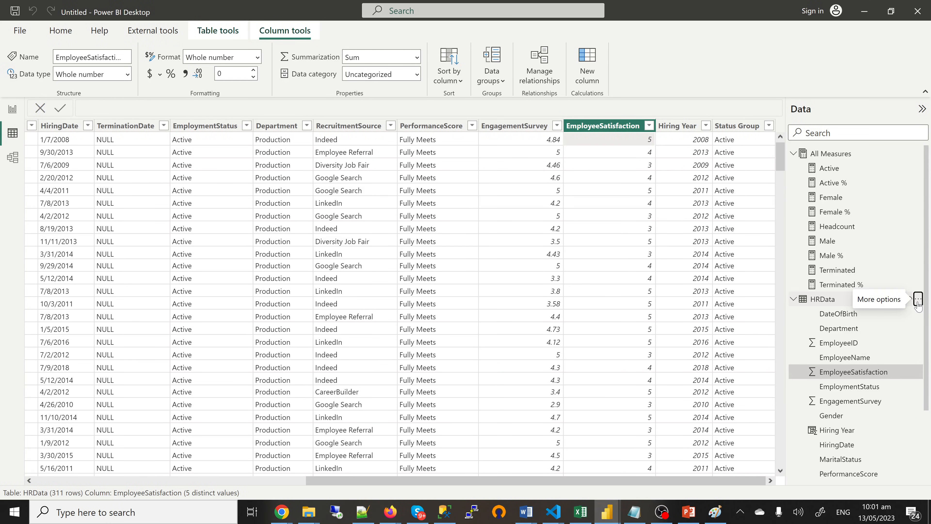
# Step: Add a new calculated column to the HRData table, glancing at the reference dashboard afterwards
pyautogui.click(918, 299)
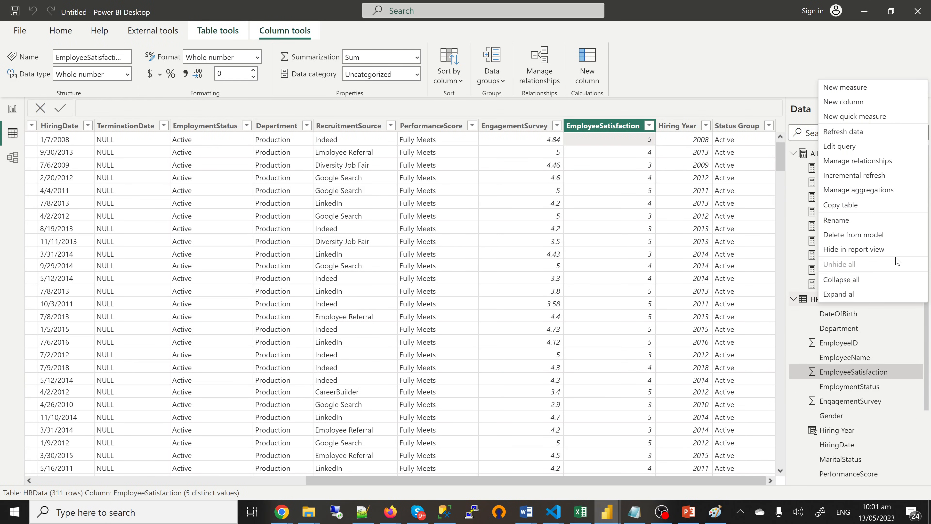
pyautogui.click(849, 103)
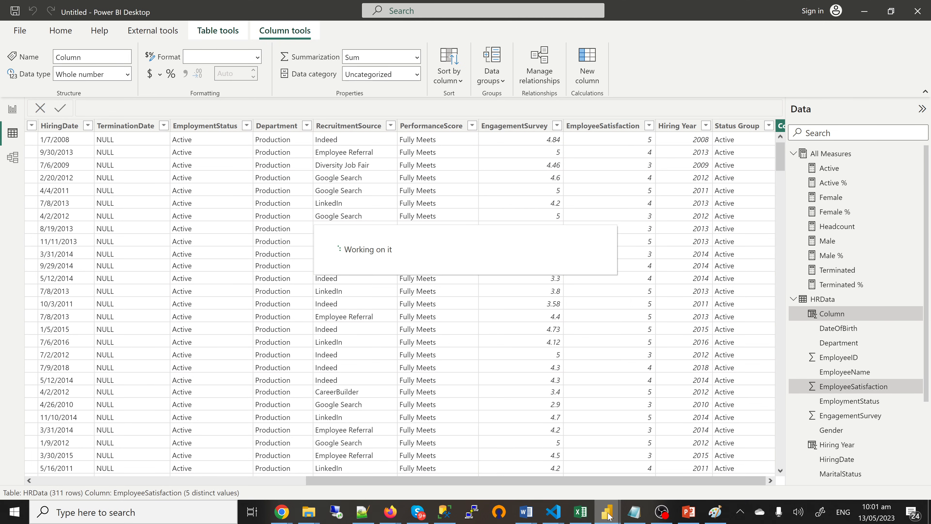
pyautogui.moveTo(608, 515)
pyautogui.click(562, 479)
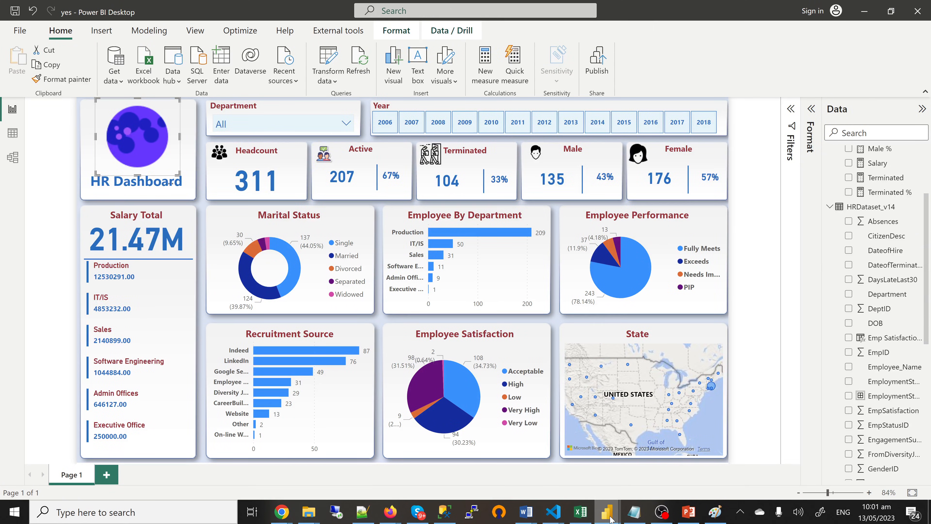
pyautogui.moveTo(611, 518)
pyautogui.click(666, 476)
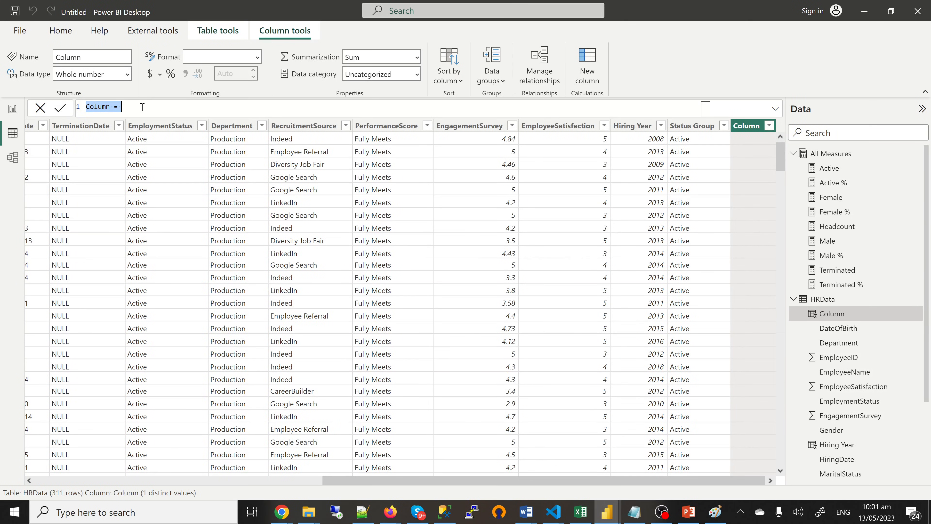
# Step: Rename the column to Satisfaction Status and begin its formula with SWITCH(TRUE(),
pyautogui.click(775, 110)
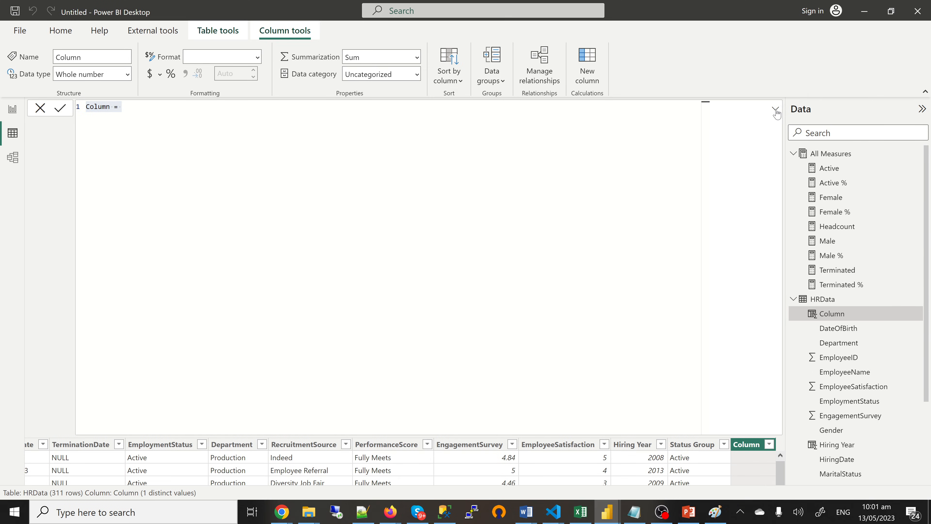
pyautogui.moveTo(147, 112); pyautogui.dragTo(82, 109)
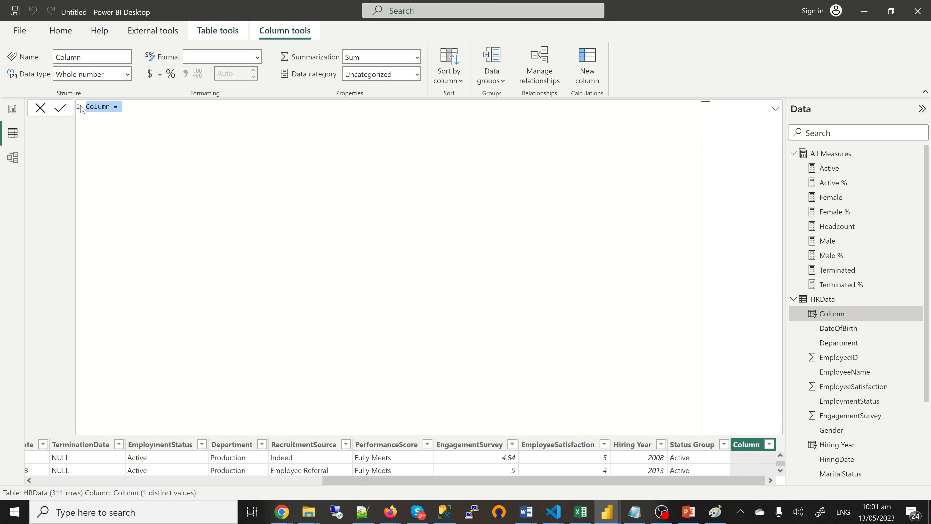
pyautogui.write('Satisfaction Stat')
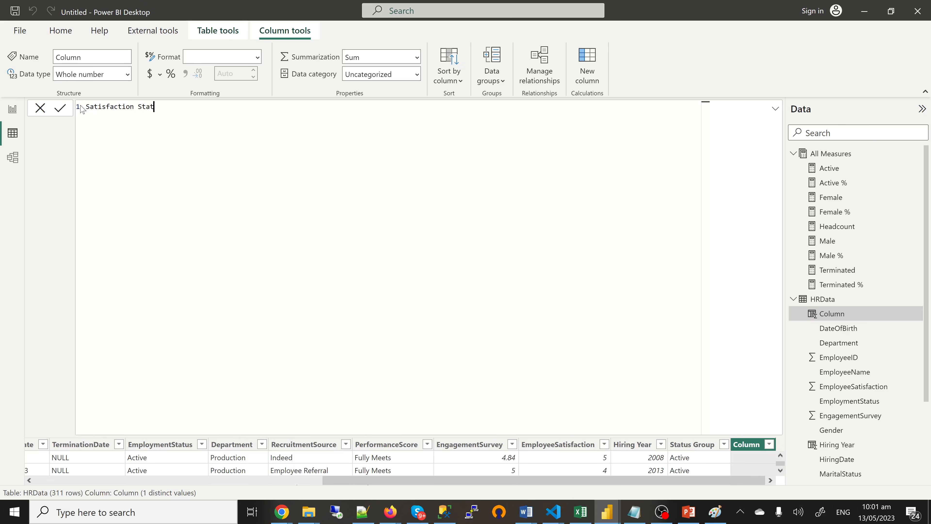
pyautogui.write('us =')
pyautogui.hotkey('shift', 'Return')
pyautogui.write('swi')
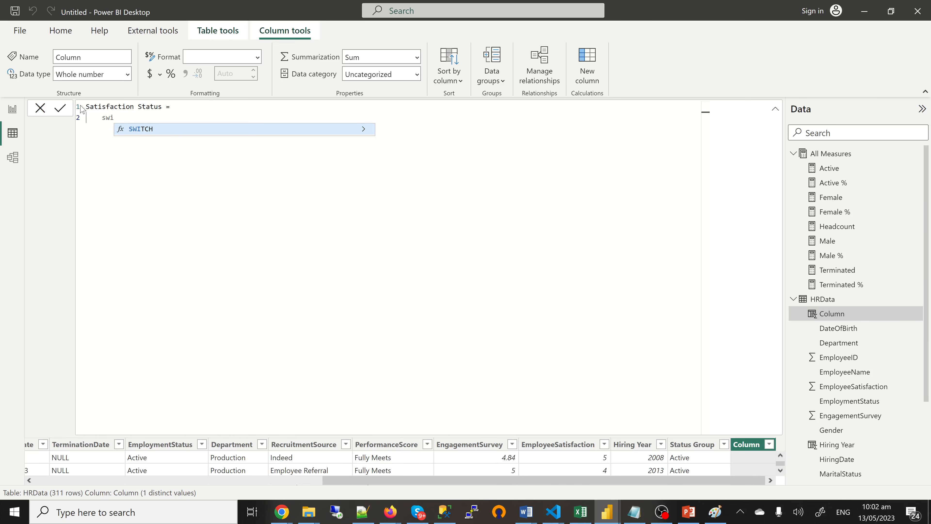
pyautogui.press('Tab')
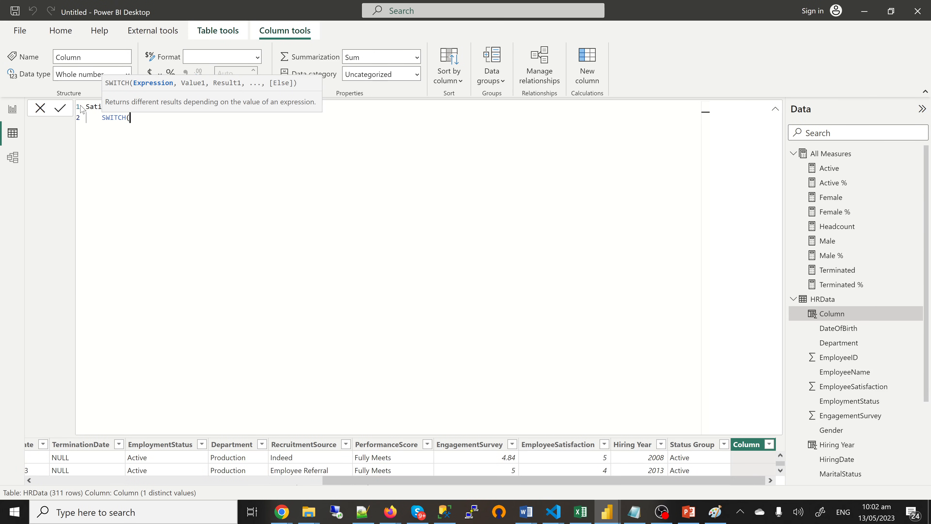
pyautogui.write('tru')
pyautogui.press('Tab')
pyautogui.write(',')
pyautogui.hotkey('shift', 'Return')
# Step: Add the first condition mapping HRData[EmployeeSatisfaction] = 1 to "Very Low"
pyautogui.write('empl')
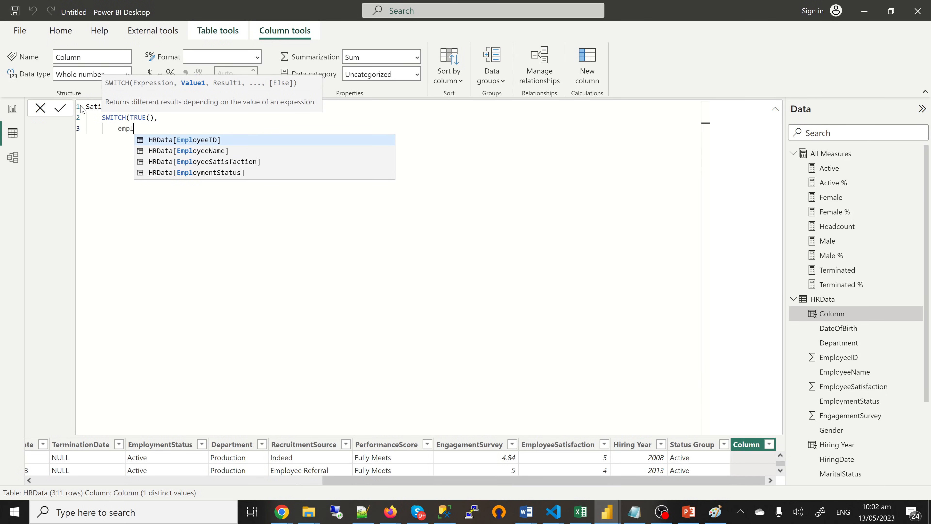
pyautogui.press('Down')
pyautogui.press('Down')
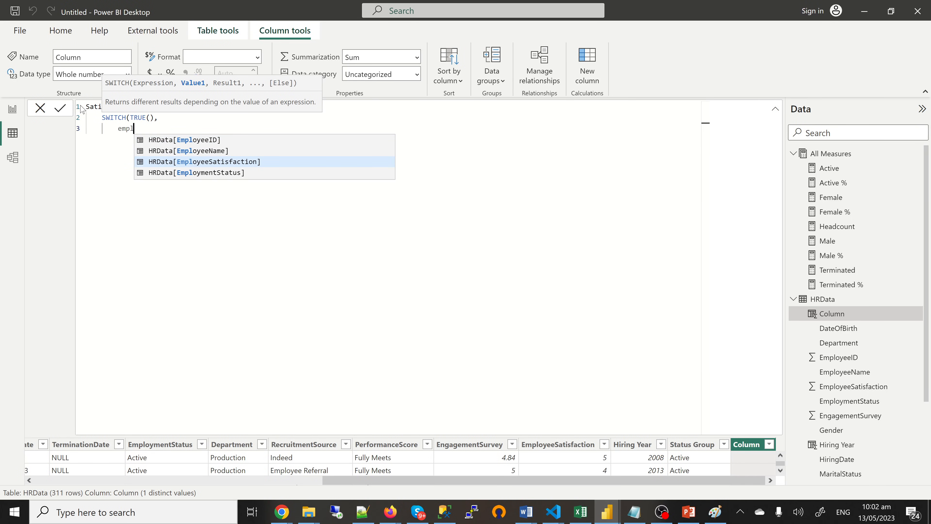
pyautogui.press('Tab')
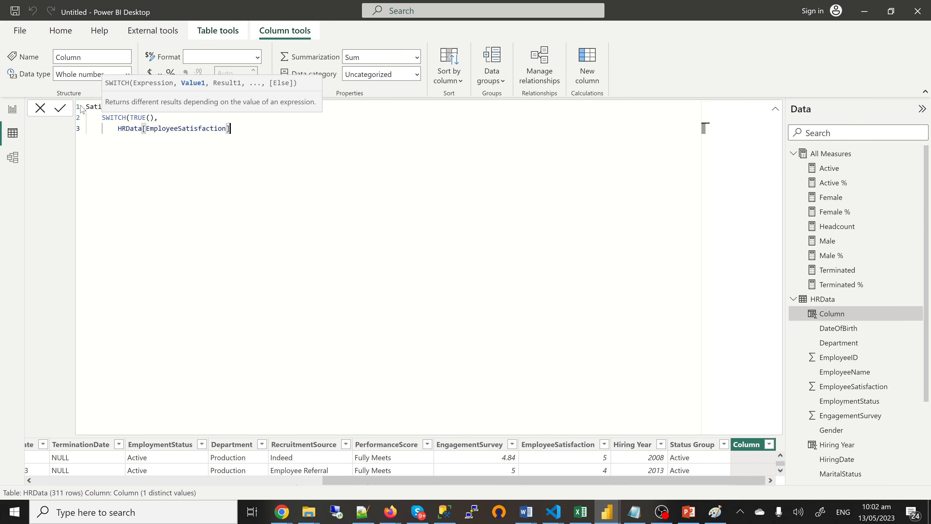
pyautogui.write('= 1, ""Very Loa')
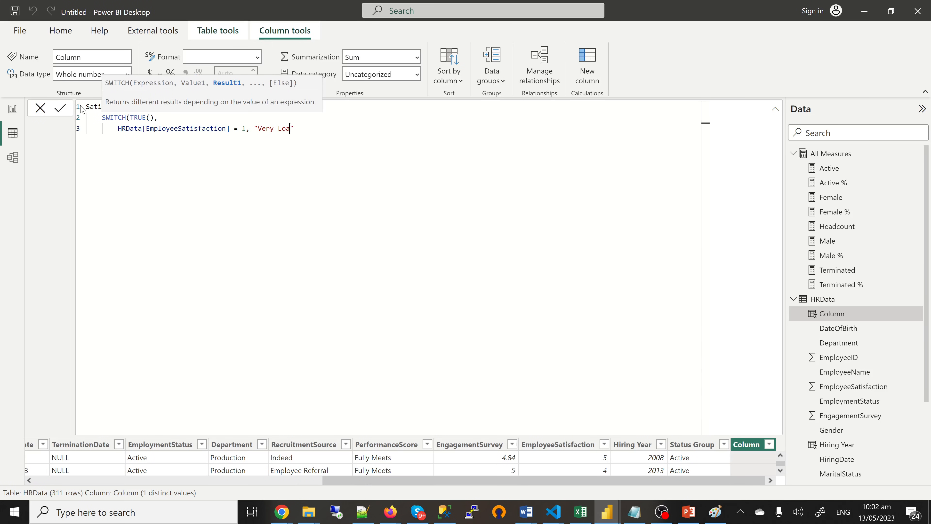
pyautogui.press('BackSpace')
pyautogui.write('w')
pyautogui.press('Right')
pyautogui.write(',')
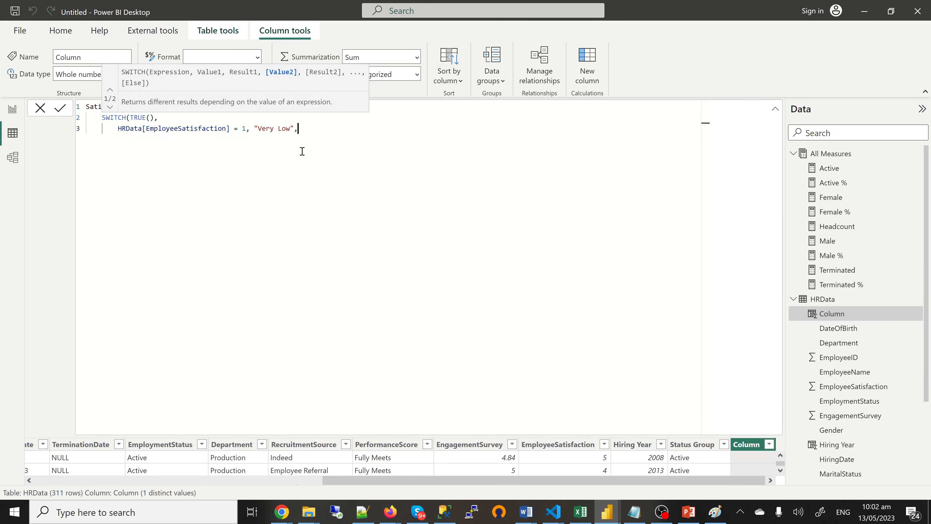
pyautogui.moveTo(298, 128); pyautogui.dragTo(117, 130)
pyautogui.hotkey('ctrl', 'c')
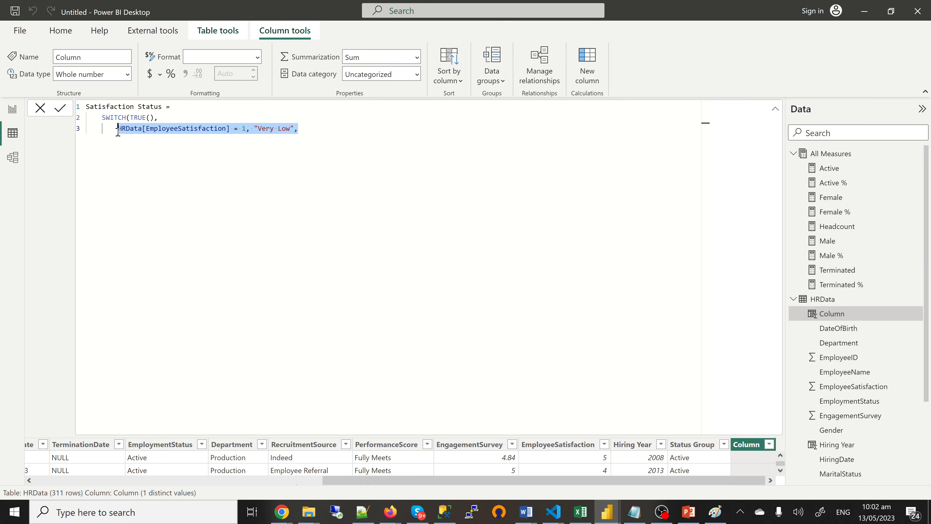
pyautogui.click(312, 132)
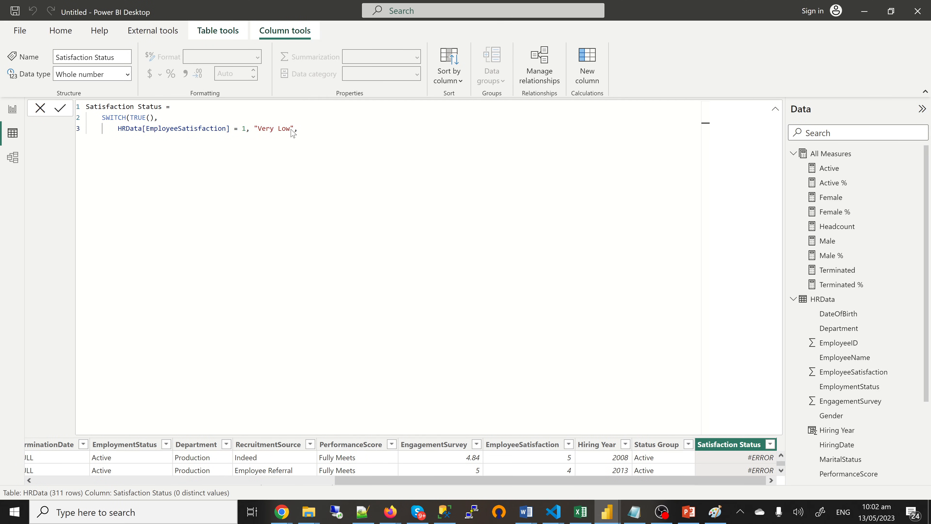
# Step: Duplicate the first condition onto four more lines and close the SWITCH with a parenthesis
pyautogui.click(302, 129)
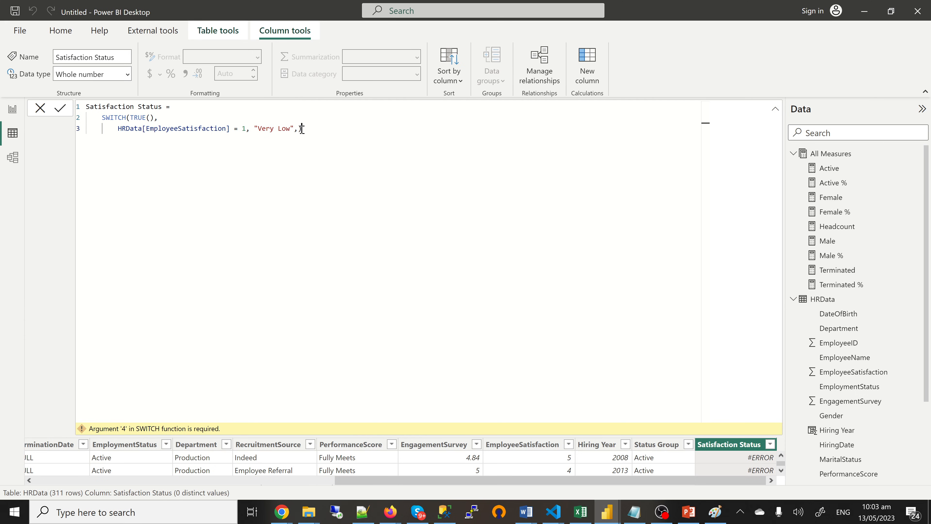
pyautogui.click(307, 129)
pyautogui.press('BackSpace')
pyautogui.press('BackSpace')
pyautogui.write(',')
pyautogui.press('Return')
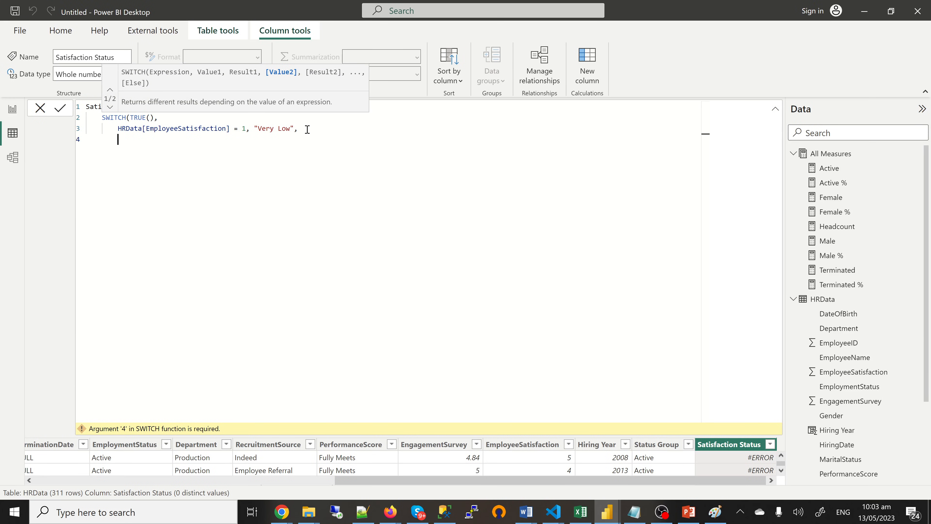
pyautogui.hotkey('ctrl', 'v')
pyautogui.press('Return')
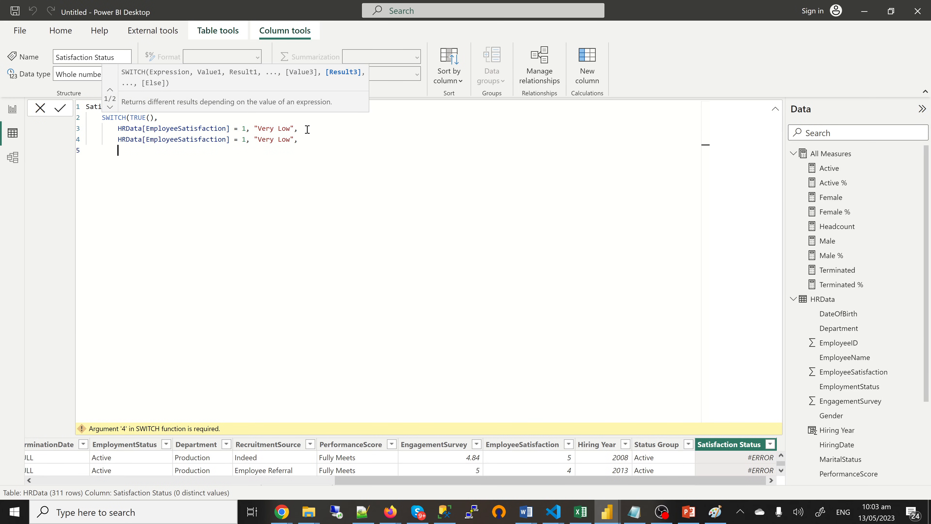
pyautogui.hotkey('ctrl', 'v')
pyautogui.press('Return')
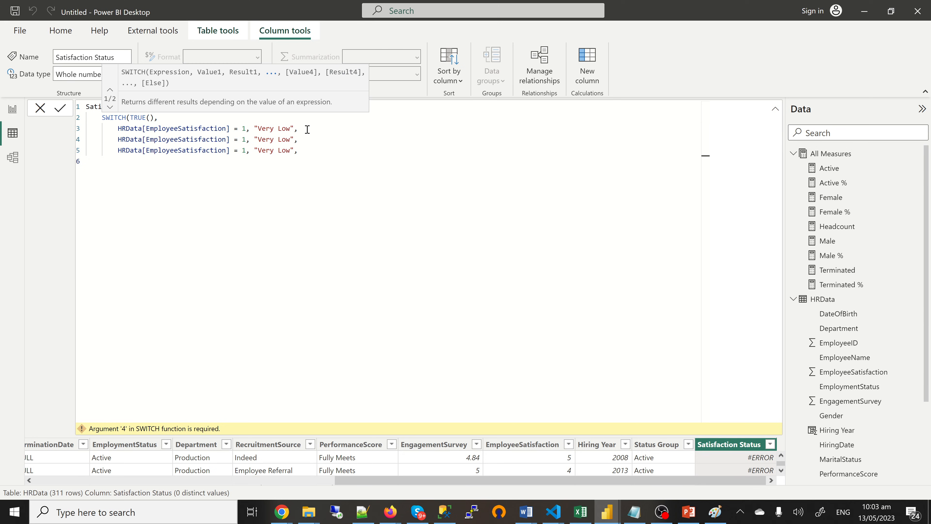
pyautogui.hotkey('ctrl', 'v')
pyautogui.press('Return')
pyautogui.hotkey('ctrl', 'v')
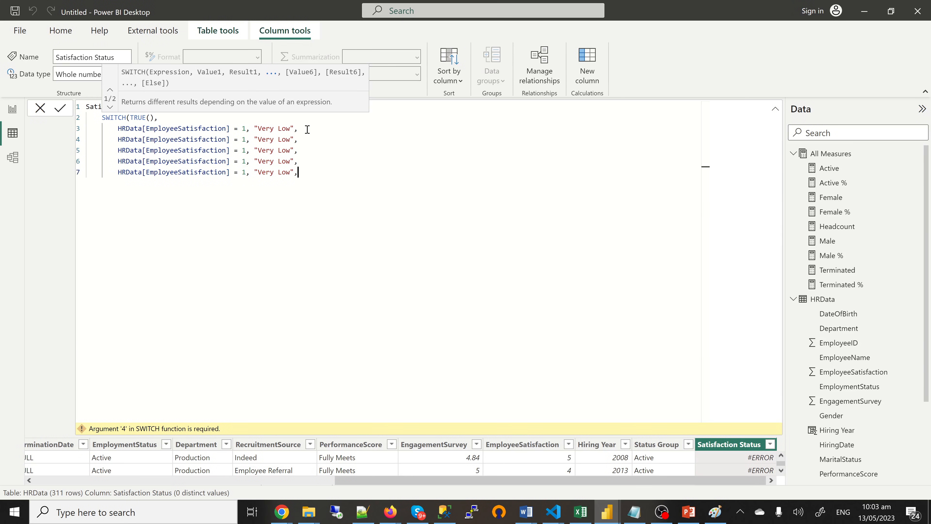
pyautogui.press('BackSpace')
pyautogui.write(')')
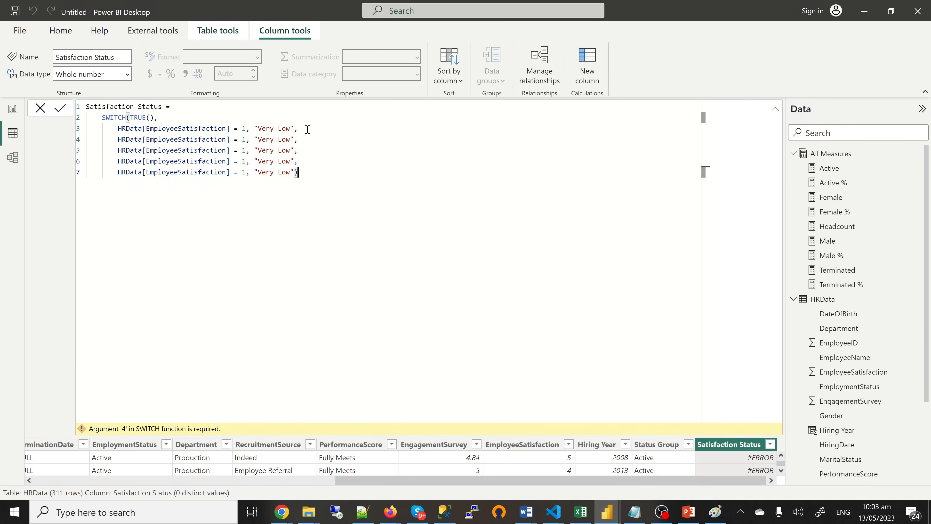
# Step: Change the first two copies to map 2 to "Low" and 3 to "Acceptable"
pyautogui.doubleClick(245, 139)
pyautogui.write('2')
pyautogui.click(262, 142)
pyautogui.doubleClick(264, 140)
pyautogui.press('BackSpace')
pyautogui.press('Delete')
pyautogui.doubleClick(244, 151)
pyautogui.press('BackSpace')
pyautogui.write('3')
pyautogui.moveTo(292, 150); pyautogui.dragTo(258, 150)
pyautogui.write('Acceptable')
# Step: Map 4 to "High" and 5 to "Very High", then commit the formula
pyautogui.click(247, 161)
pyautogui.press('BackSpace')
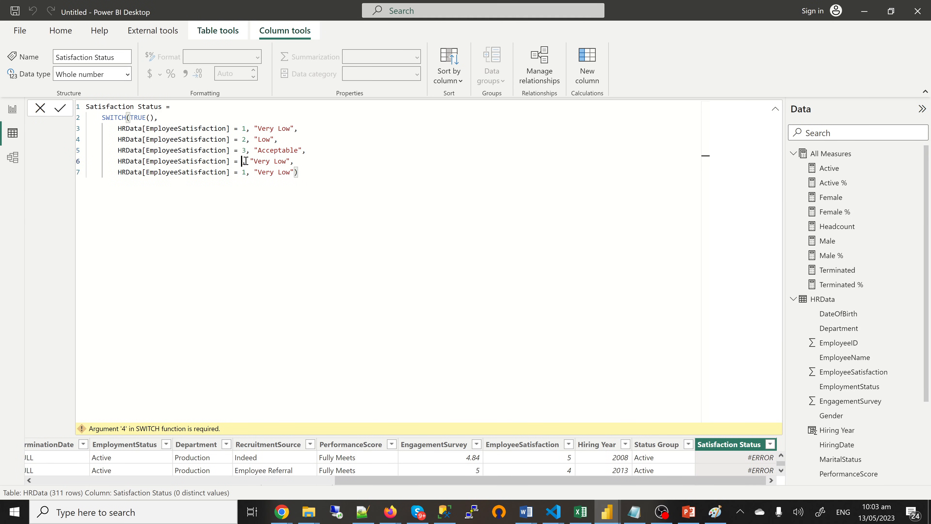
pyautogui.write('4')
pyautogui.click(290, 161)
pyautogui.moveTo(291, 160); pyautogui.dragTo(259, 162)
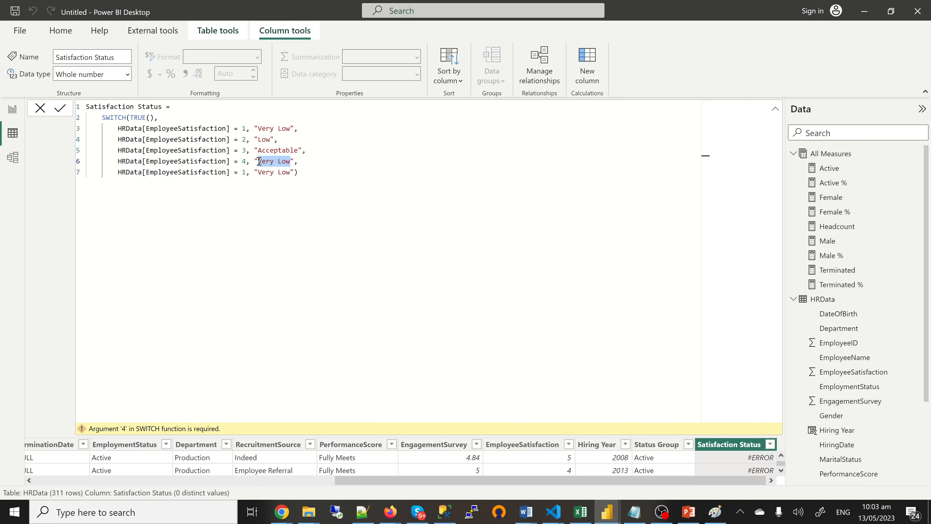
pyautogui.write('High')
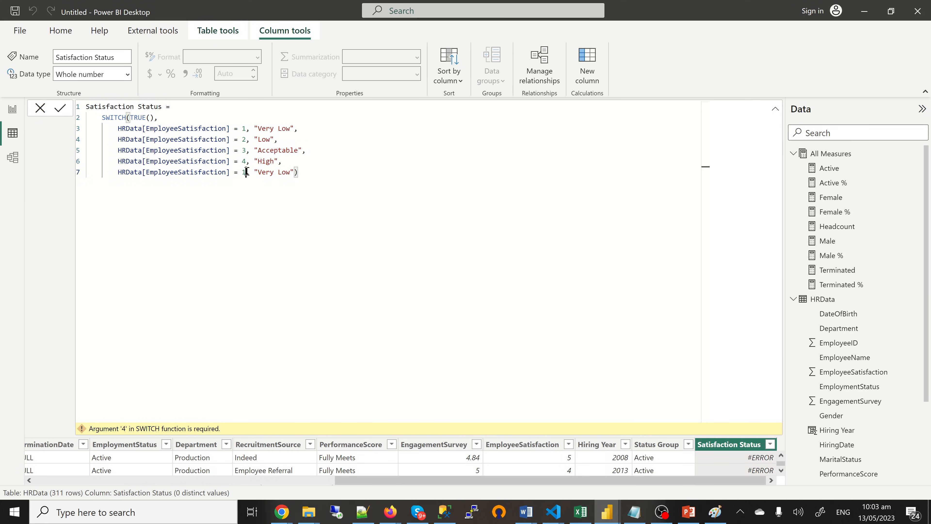
pyautogui.doubleClick(244, 172)
pyautogui.write('5')
pyautogui.doubleClick(283, 172)
pyautogui.write('High')
pyautogui.click(61, 108)
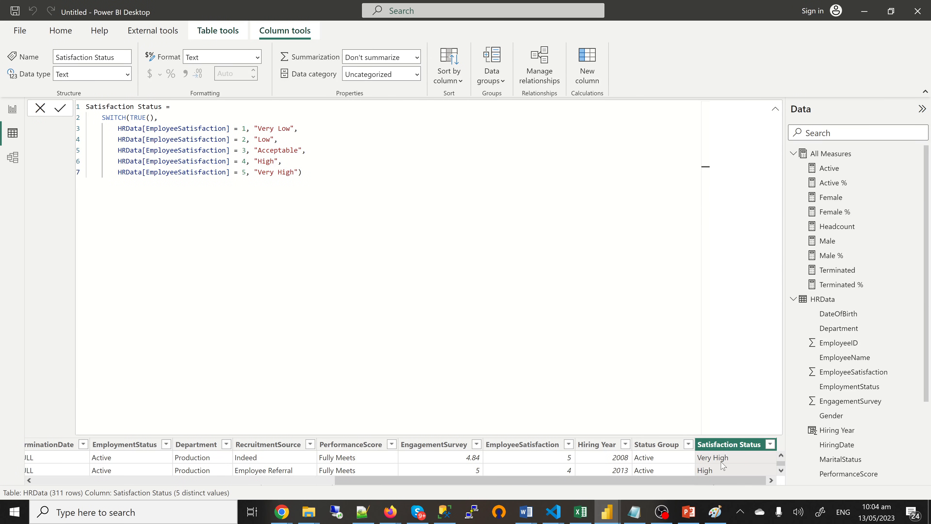
# Step: Collapse the formula bar and scroll right to review the Satisfaction Status ratings column
pyautogui.click(775, 111)
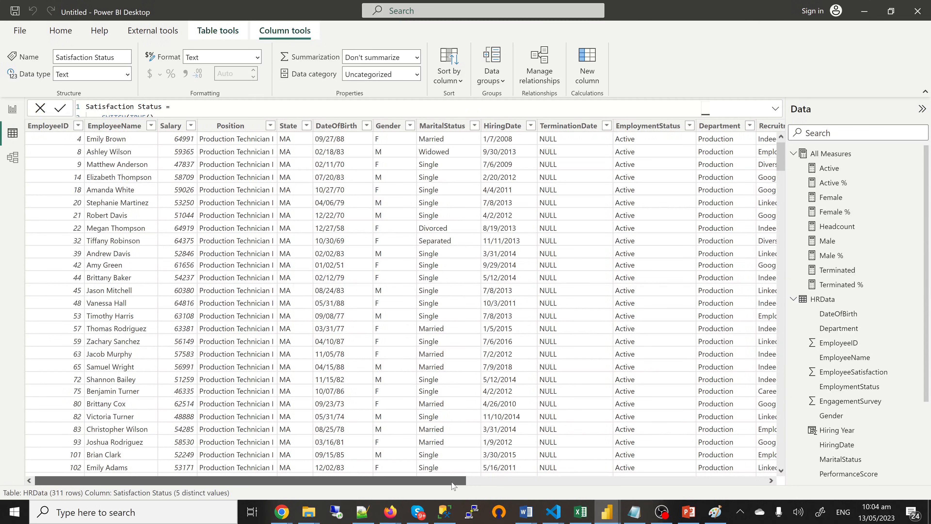
pyautogui.moveTo(454, 483); pyautogui.dragTo(758, 488)
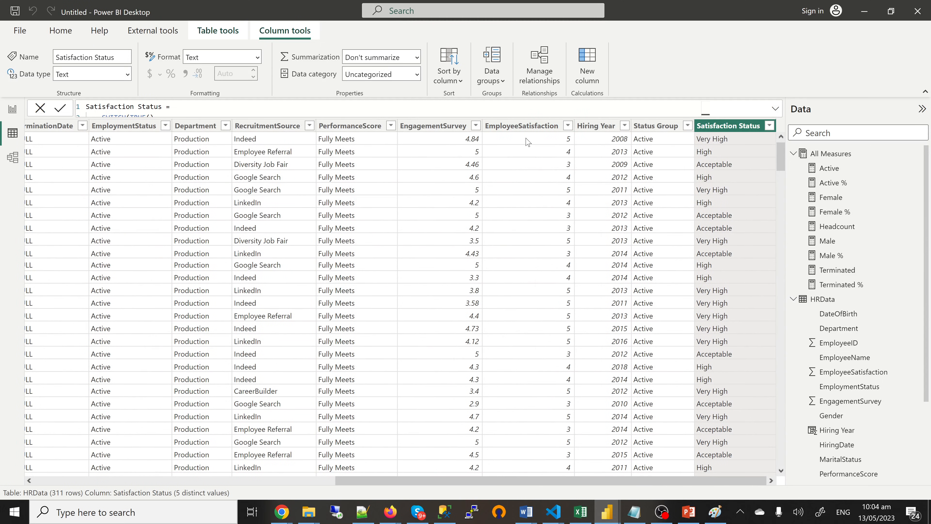
pyautogui.click(574, 162)
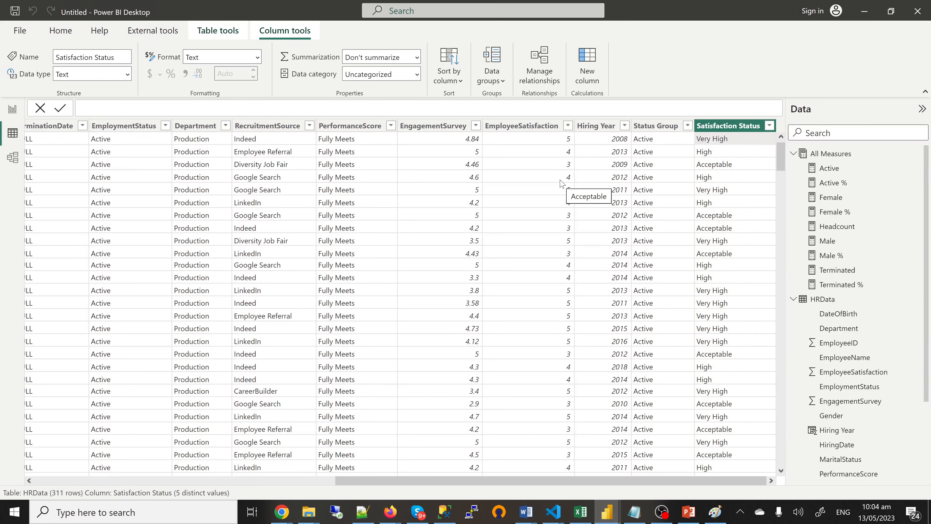
pyautogui.click(12, 109)
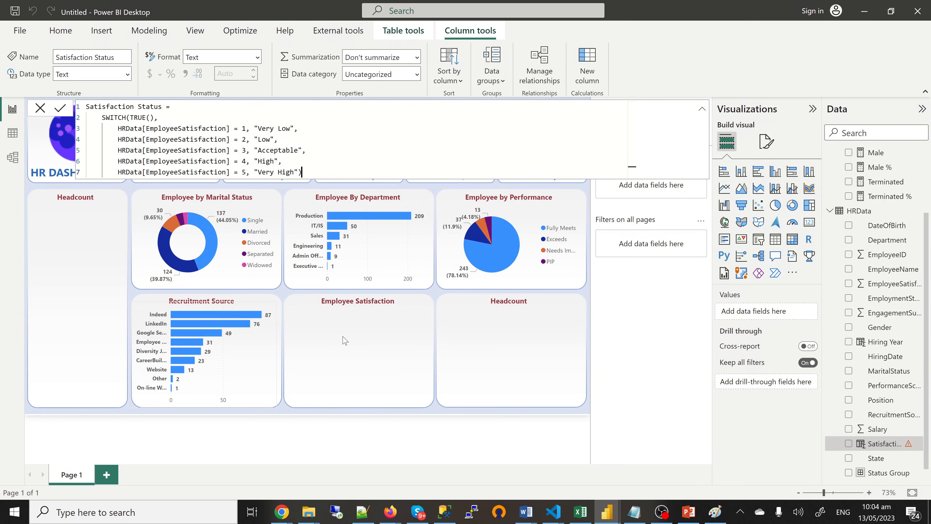
# Step: Close the formula editor, compare with the 'yes' reference file, and select the performance pie chart
pyautogui.click(508, 340)
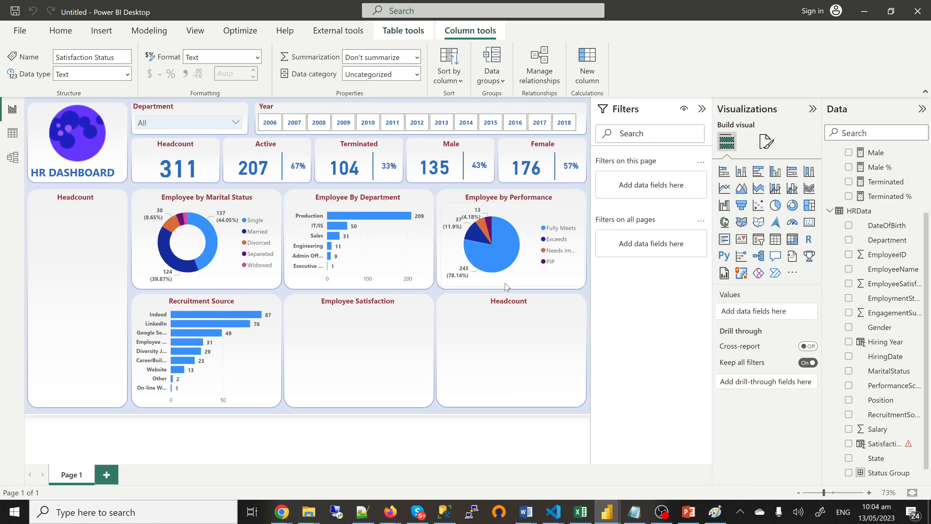
pyautogui.click(505, 283)
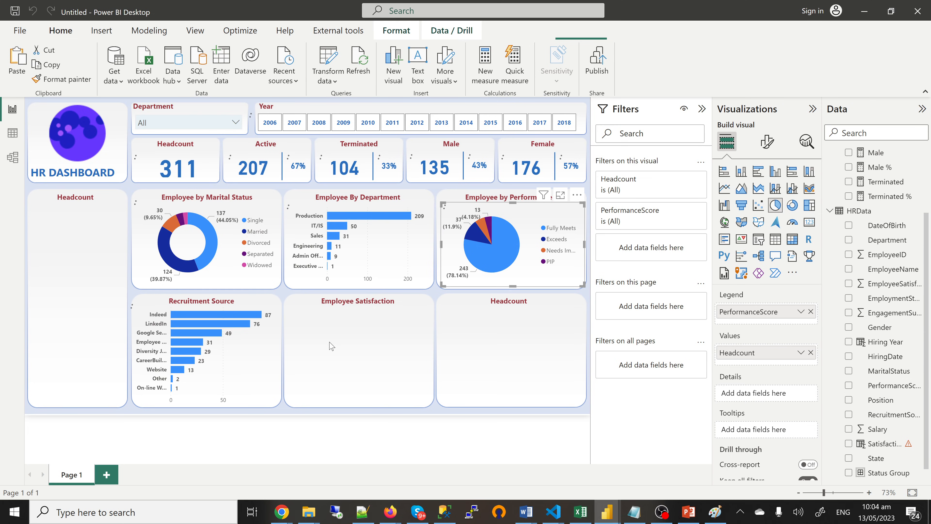
pyautogui.click(431, 335)
pyautogui.moveTo(613, 518)
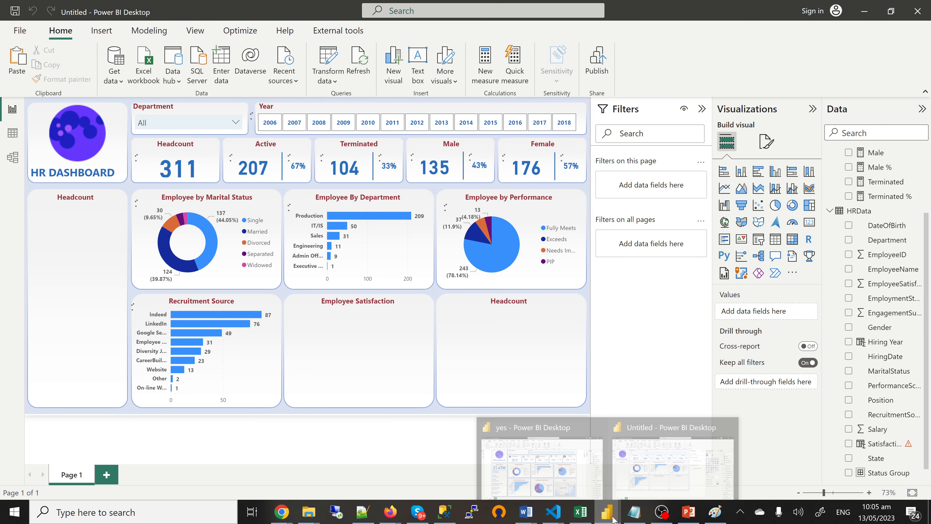
pyautogui.click(568, 484)
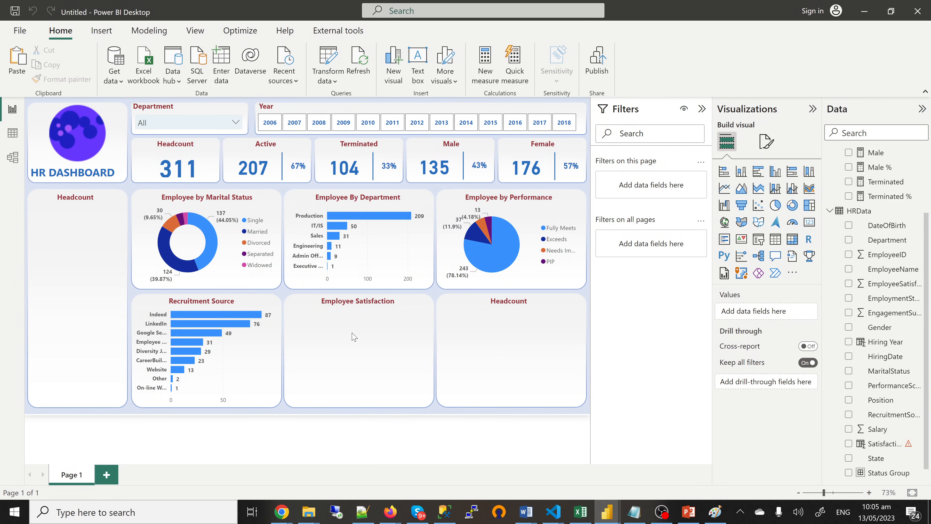
pyautogui.click(480, 286)
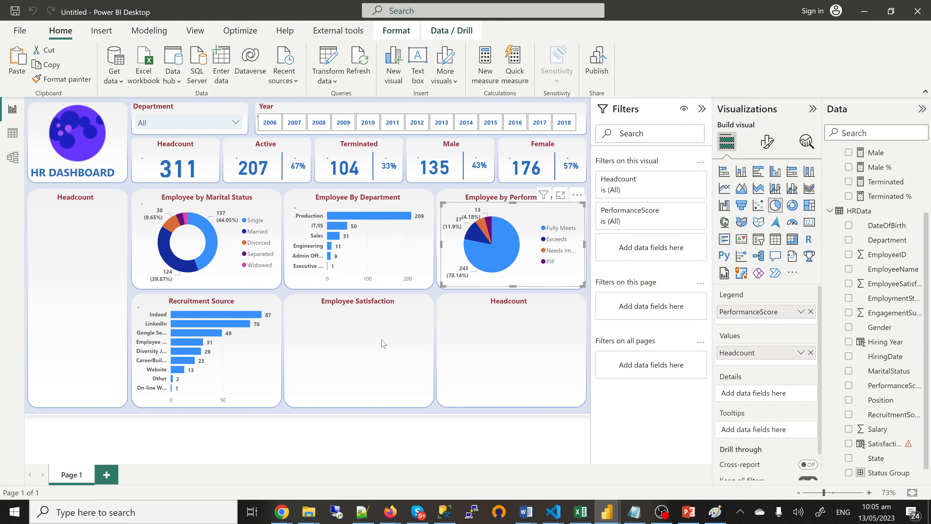
# Step: Place a copy of the Employee by Performance pie inside the Employee Satisfaction card and align it
pyautogui.press('Escape')
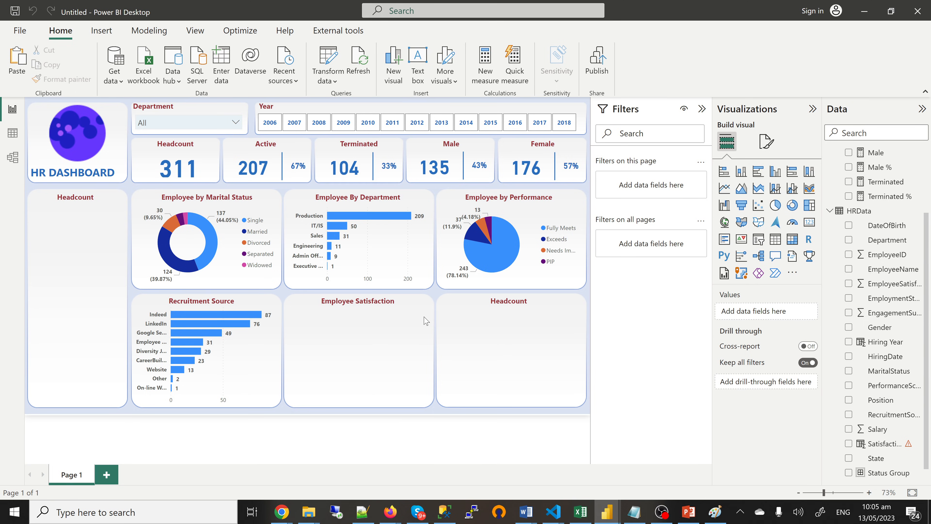
pyautogui.click(480, 289)
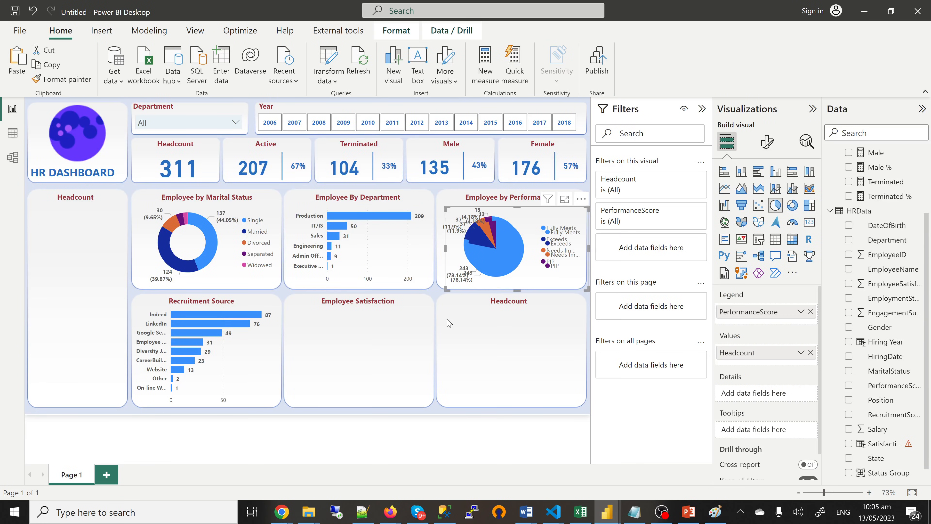
pyautogui.moveTo(449, 323); pyautogui.dragTo(320, 387)
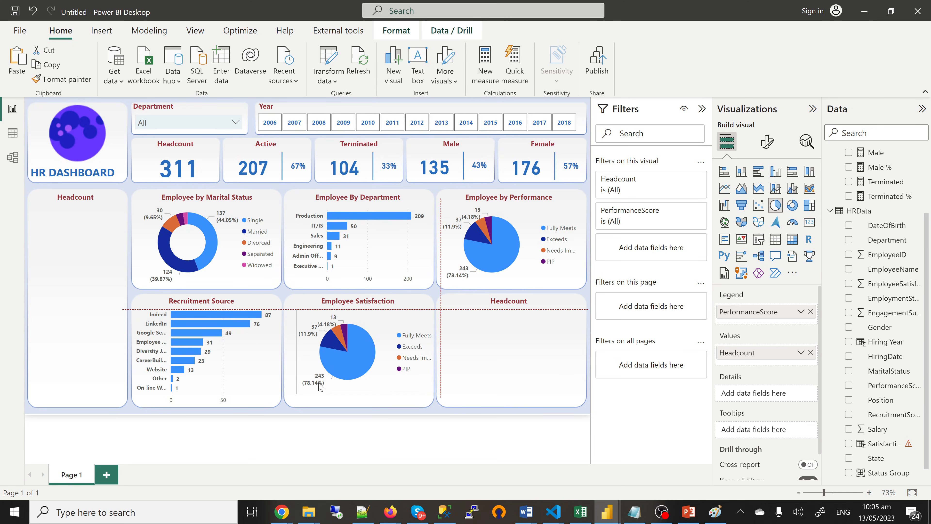
pyautogui.moveTo(319, 385); pyautogui.dragTo(359, 399)
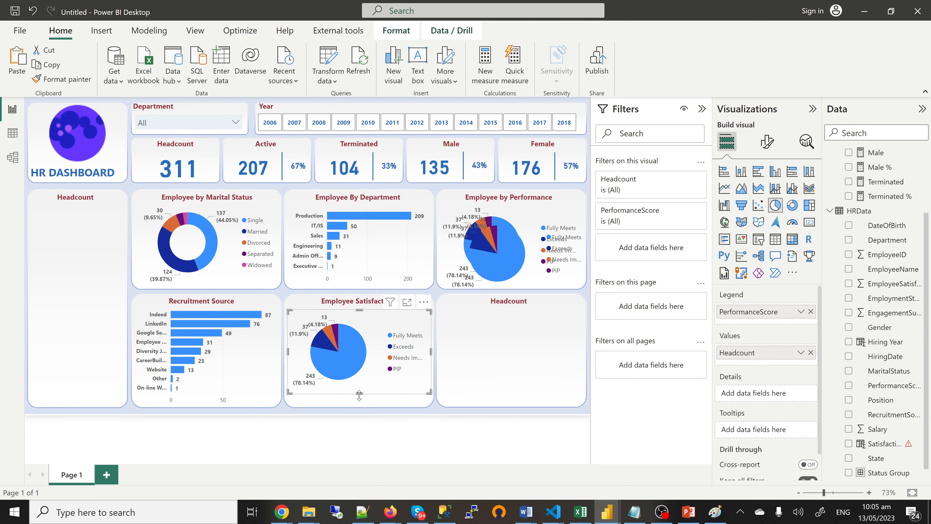
pyautogui.click(359, 396)
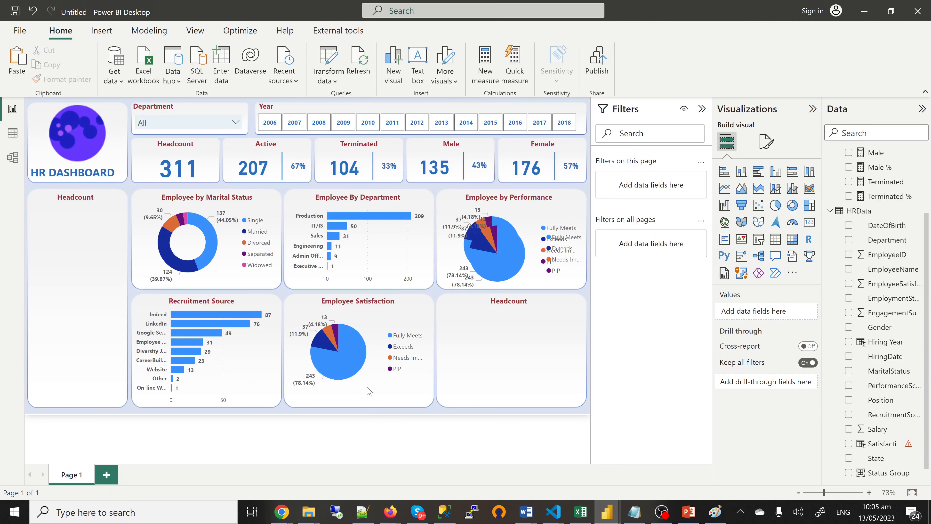
pyautogui.moveTo(368, 391)
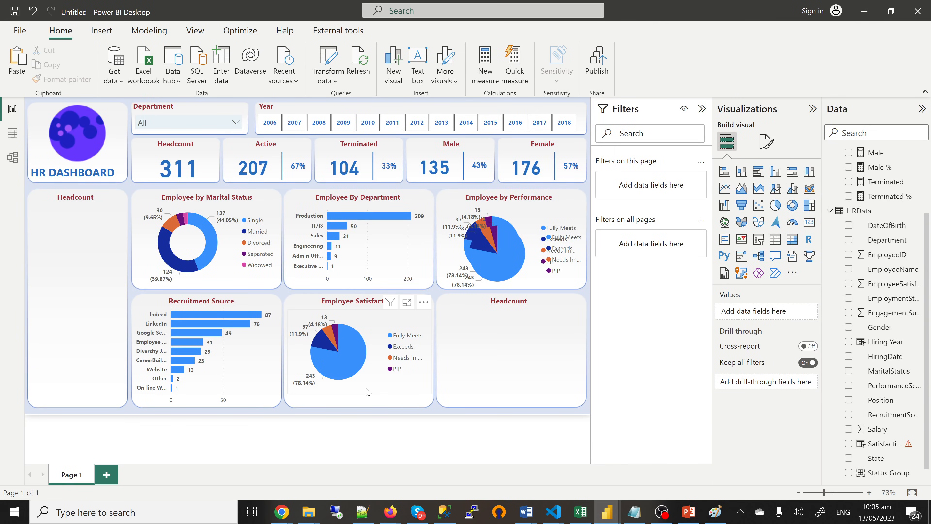
pyautogui.click(368, 392)
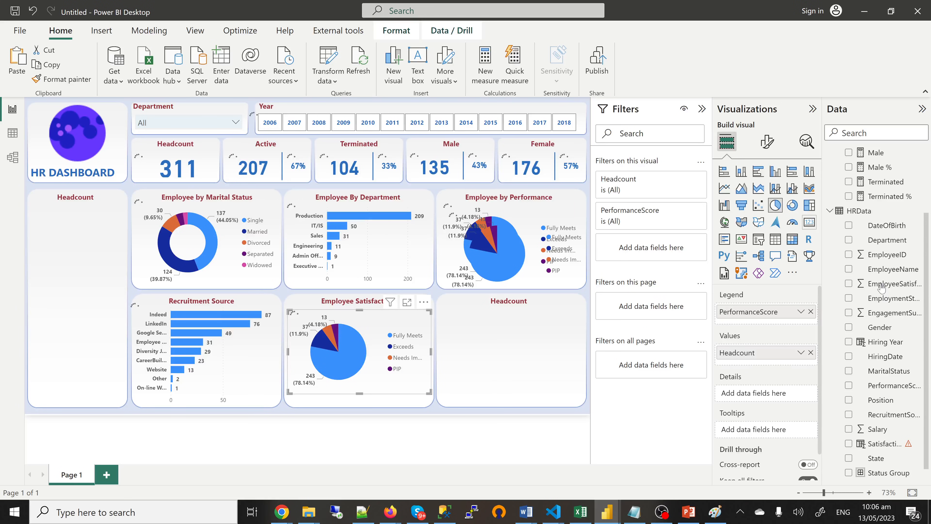
# Step: Swap PerformanceScore for Satisfaction Status on the copied pie and enlarge it; Acceptable leads at 108
pyautogui.scroll(2, 881, 287)
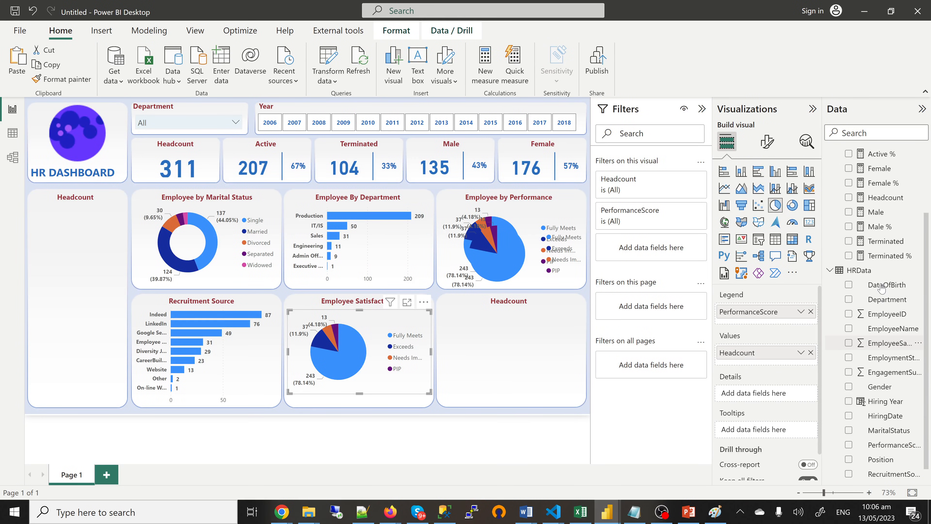
pyautogui.scroll(-2, 882, 282)
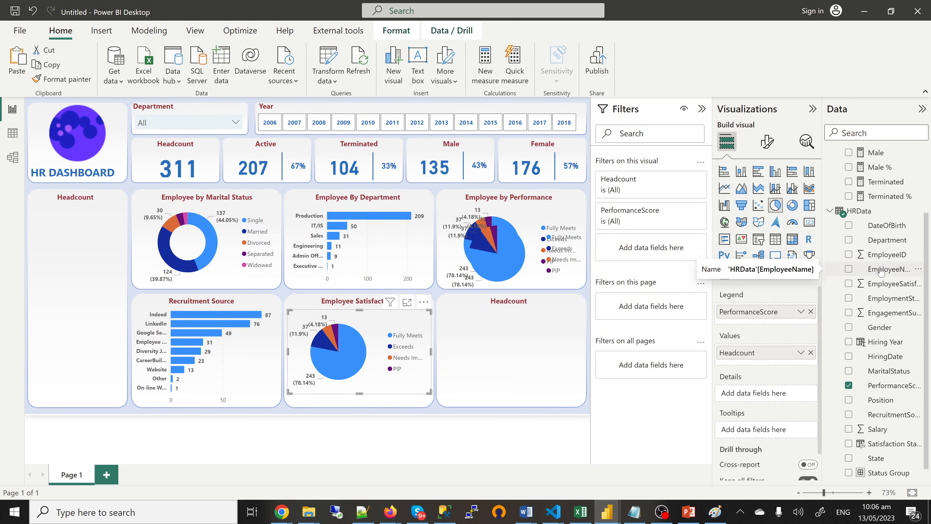
pyautogui.scroll(3, 880, 262)
pyautogui.scroll(-3, 878, 250)
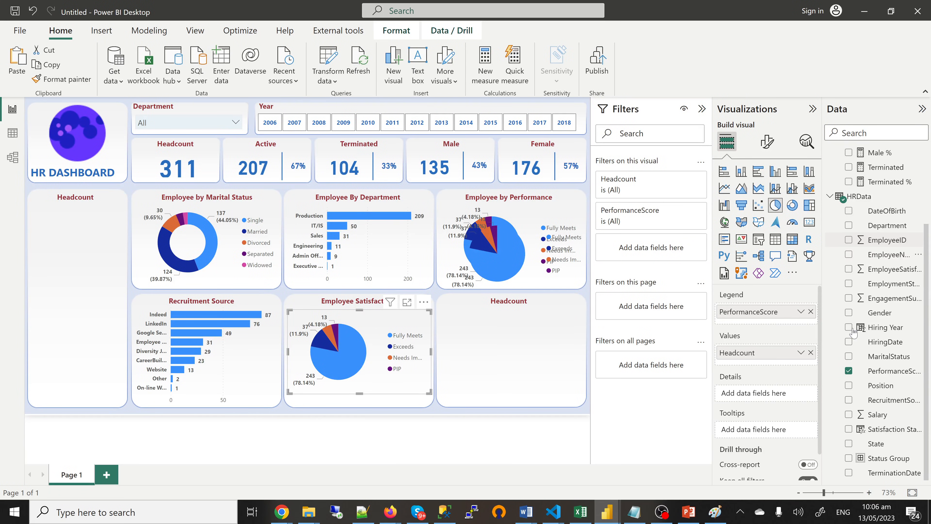
pyautogui.click(849, 371)
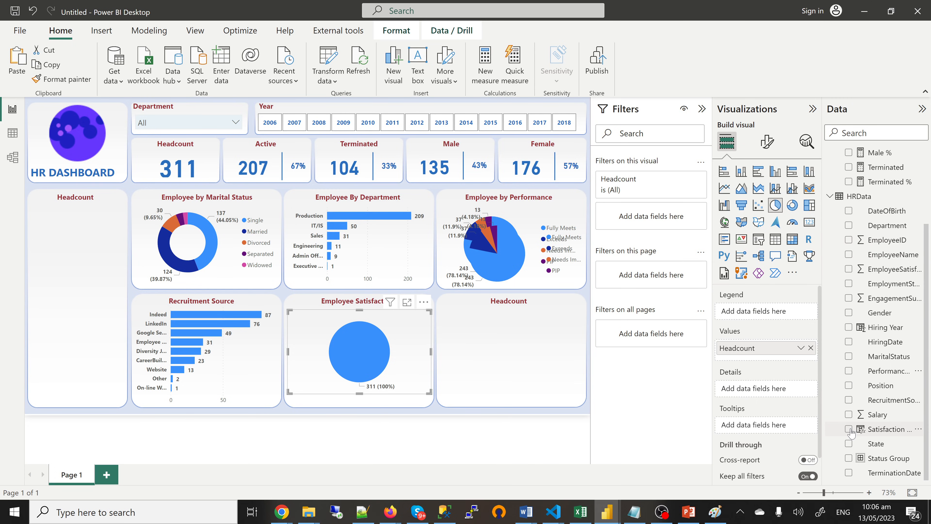
pyautogui.click(849, 430)
pyautogui.moveTo(361, 393); pyautogui.dragTo(362, 407)
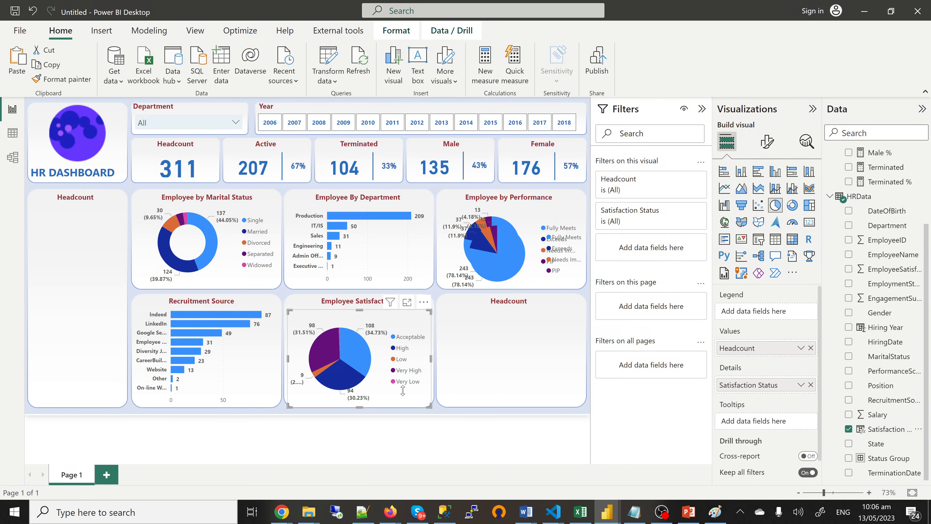
pyautogui.click(475, 362)
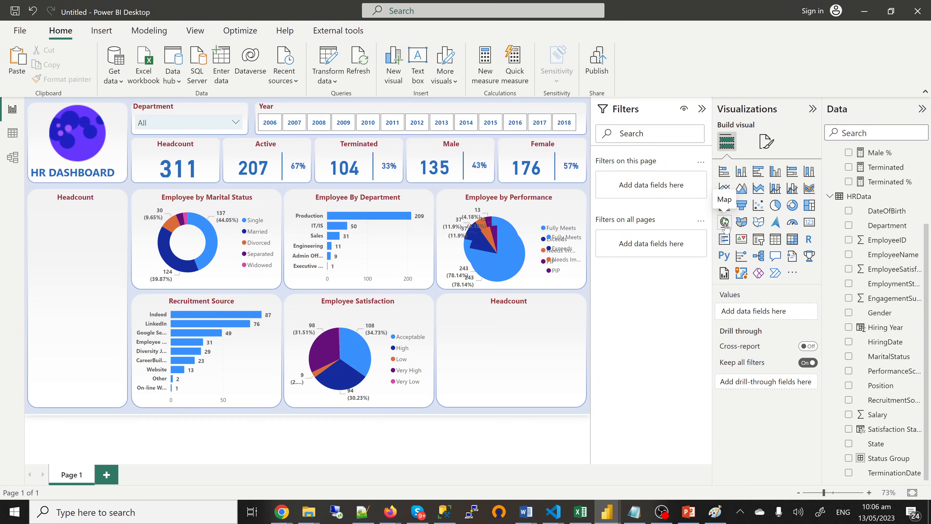
# Step: Add a map visual and set State as its location to plot Headcount by State
pyautogui.click(725, 222)
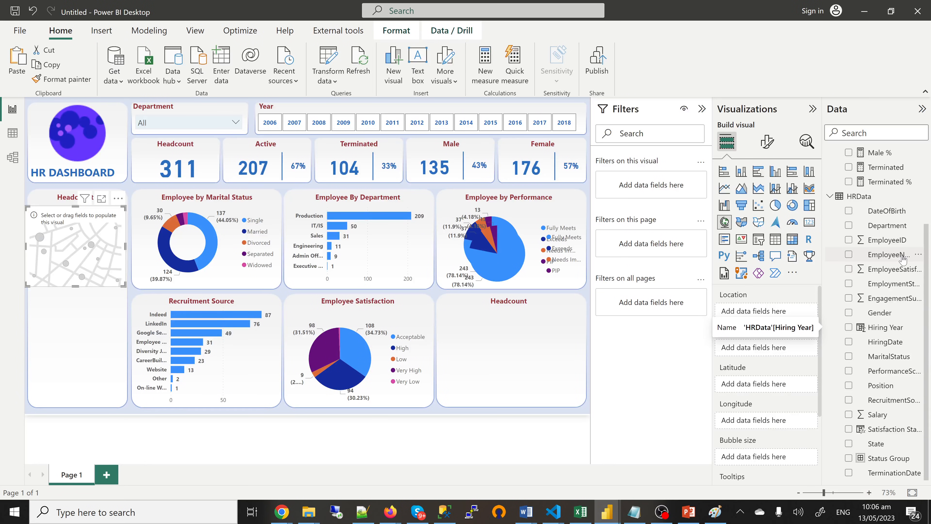
pyautogui.scroll(3, 899, 257)
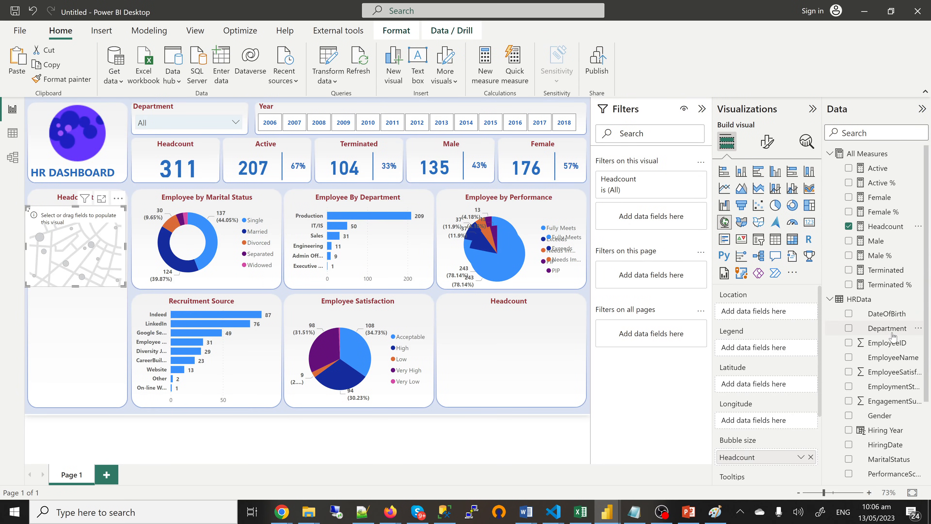
pyautogui.scroll(-5, 891, 293)
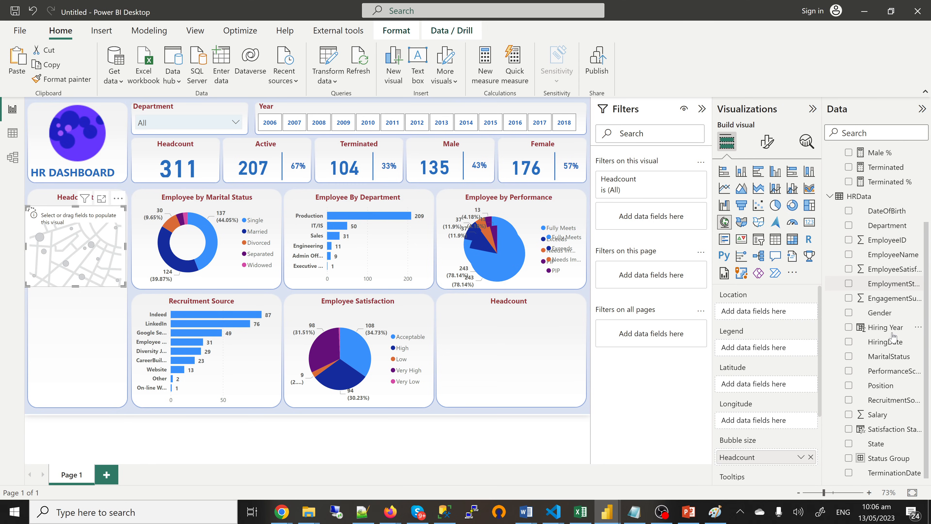
pyautogui.scroll(5, 900, 356)
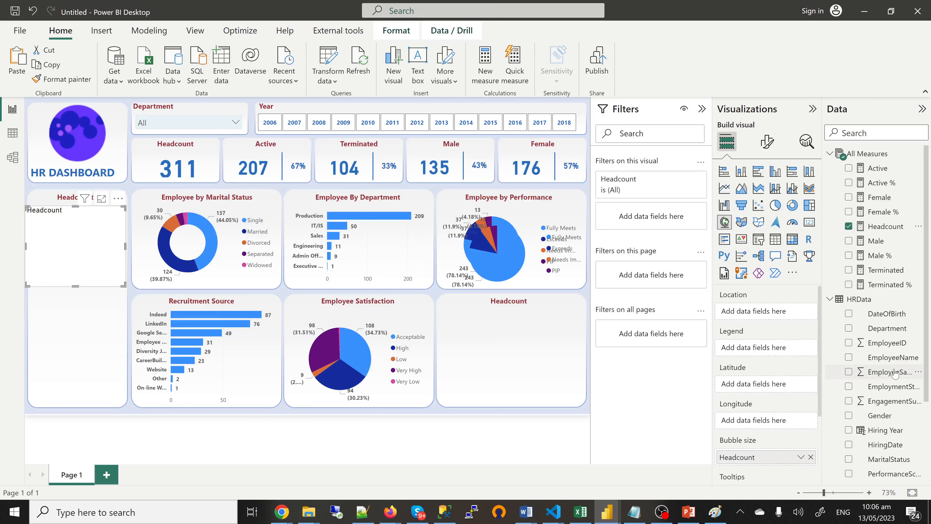
pyautogui.scroll(-5, 895, 376)
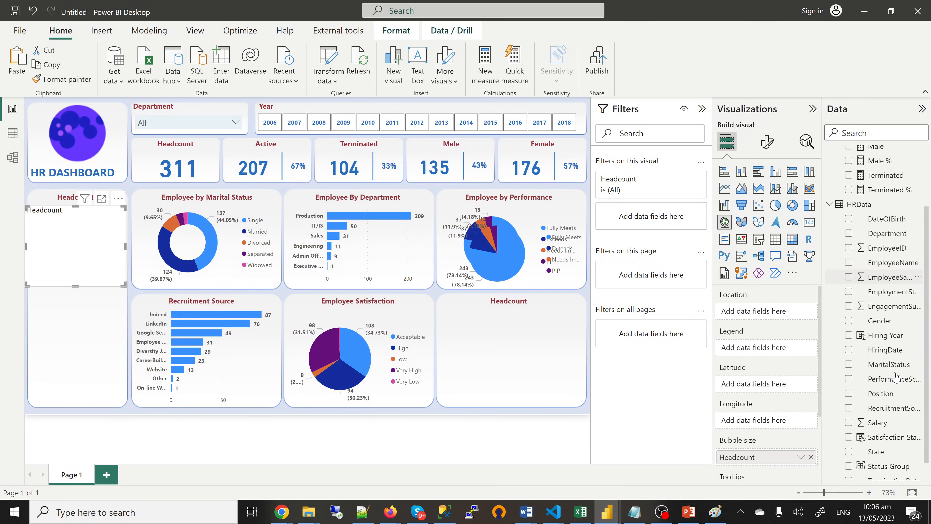
pyautogui.scroll(-1, 896, 376)
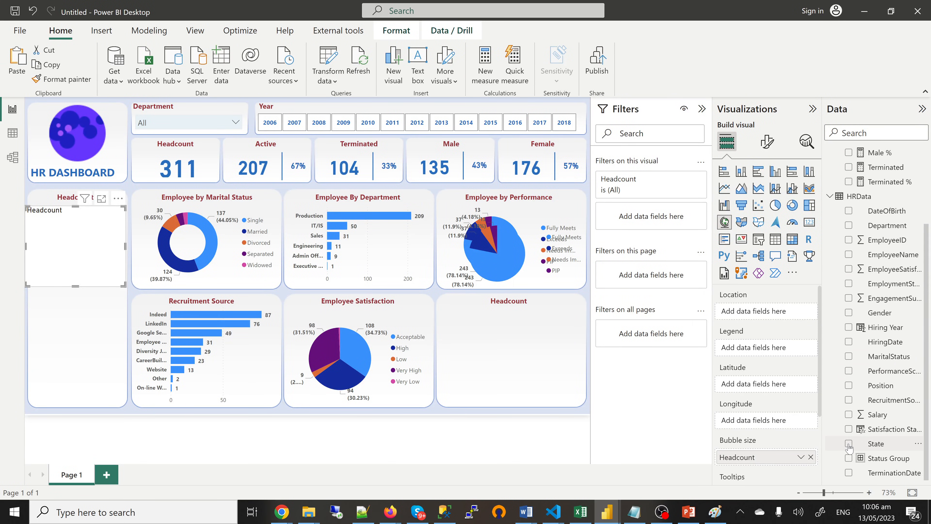
pyautogui.click(849, 444)
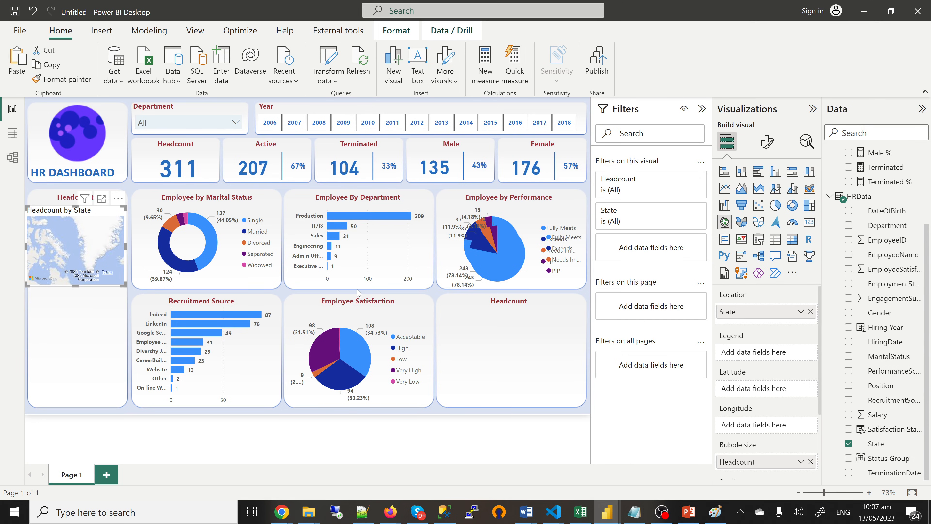
# Step: Fit the map into the lower-right Headcount panel and turn off its background and title
pyautogui.moveTo(359, 293); pyautogui.dragTo(454, 317)
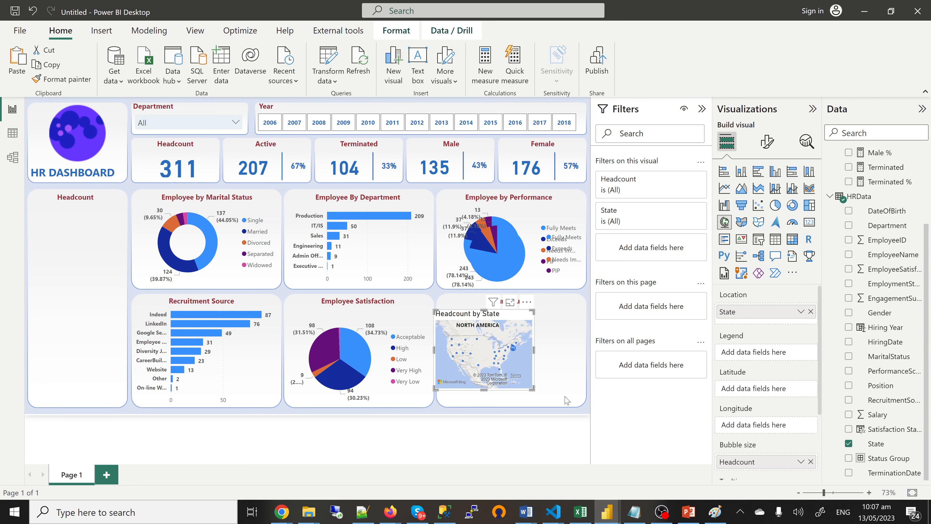
pyautogui.moveTo(533, 388); pyautogui.dragTo(581, 404)
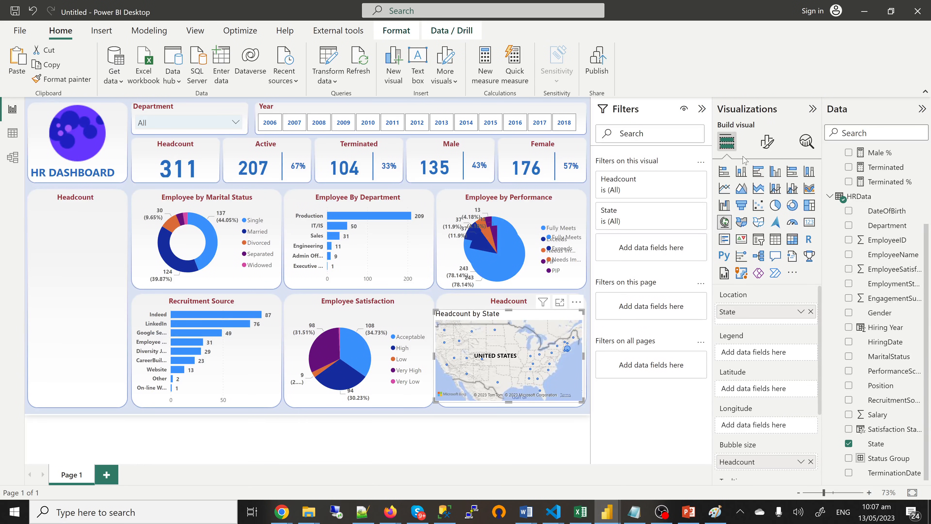
pyautogui.click(767, 147)
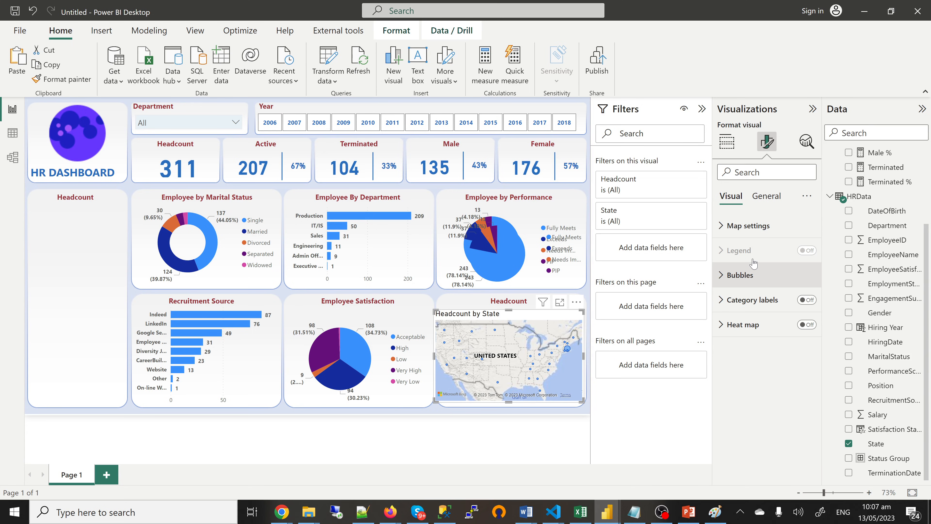
pyautogui.click(766, 198)
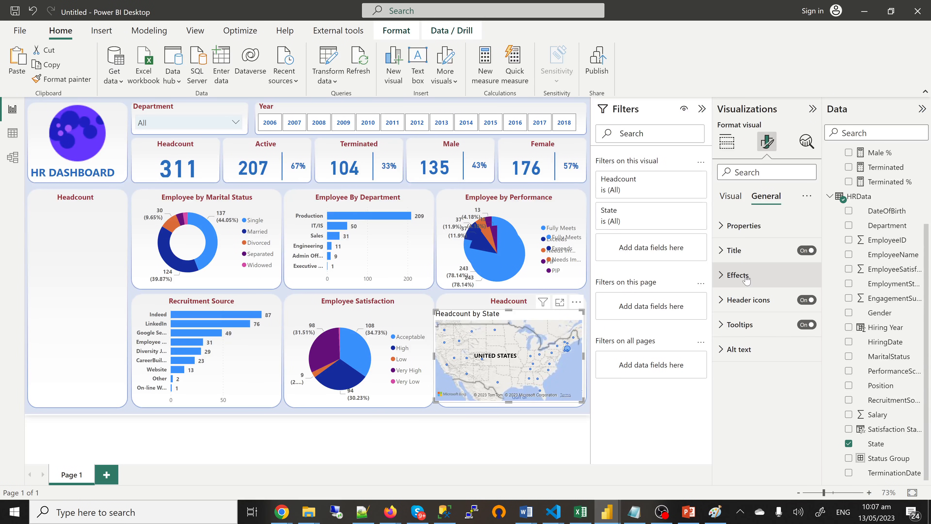
pyautogui.click(745, 275)
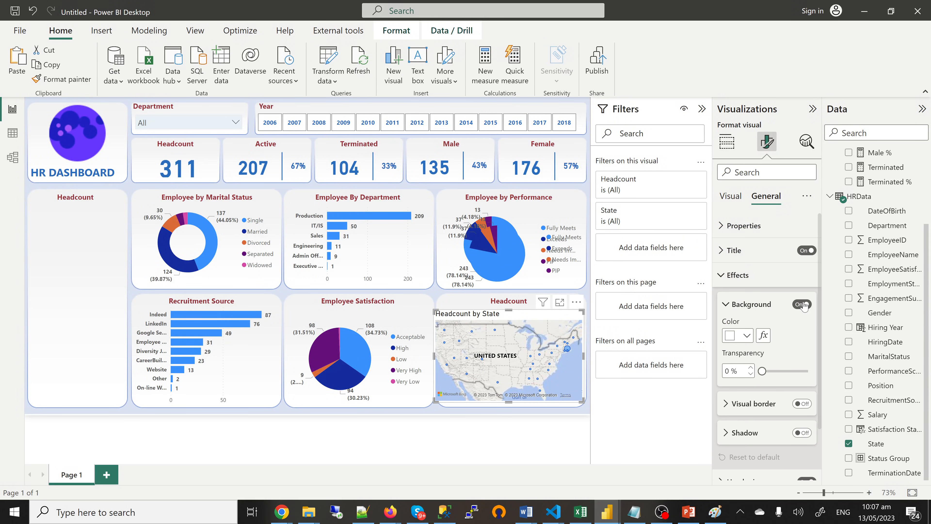
pyautogui.click(803, 253)
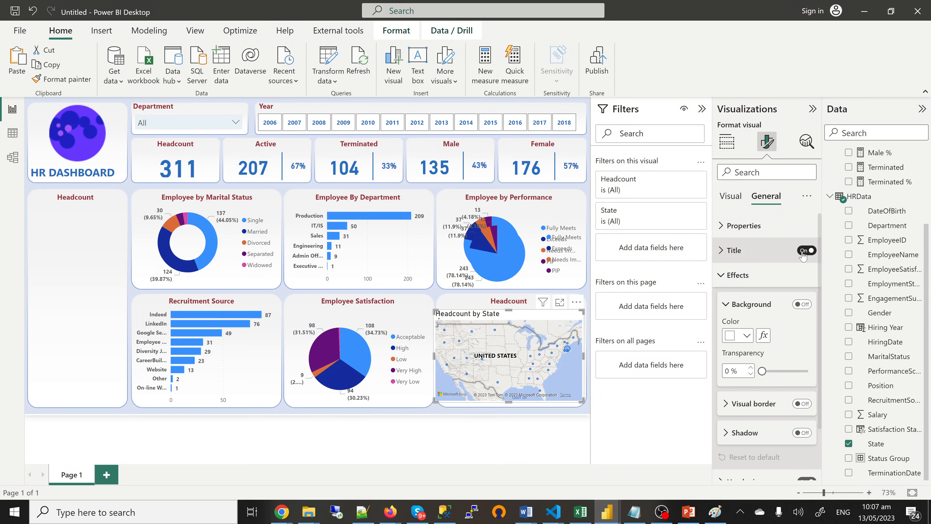
pyautogui.click(803, 251)
pyautogui.click(721, 276)
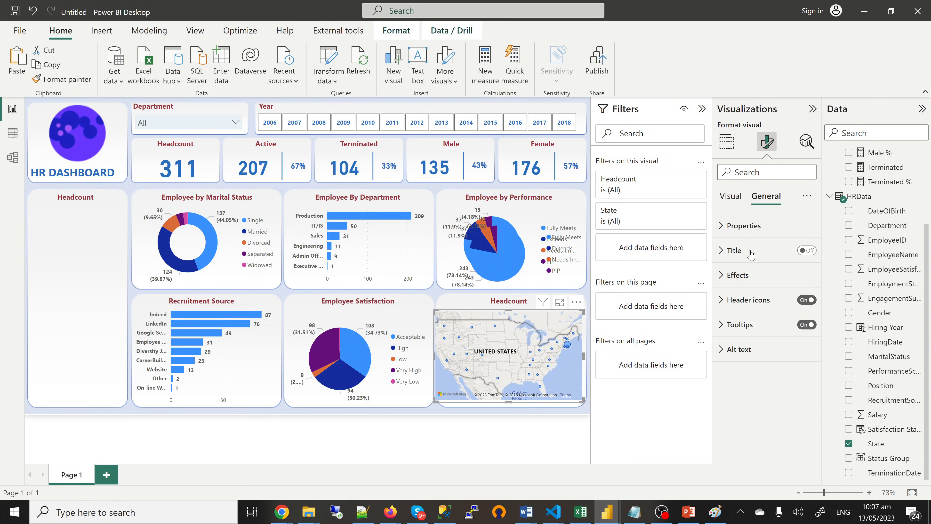
# Step: Set the map's bubble size to 8 px
pyautogui.click(735, 202)
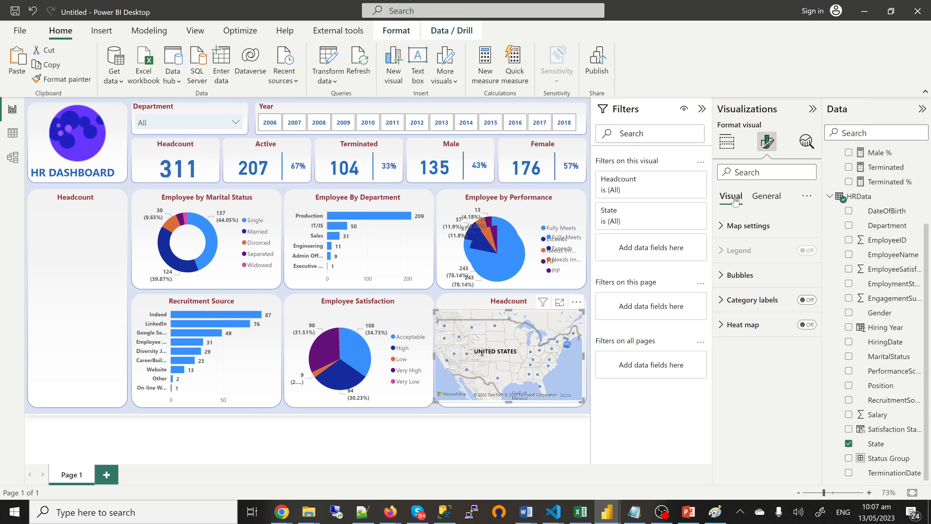
pyautogui.click(726, 276)
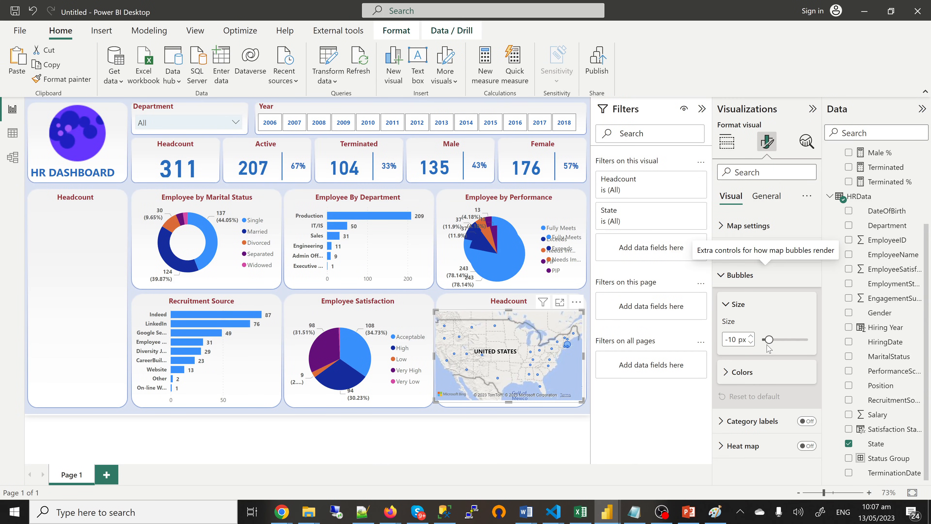
pyautogui.moveTo(769, 340); pyautogui.dragTo(776, 341)
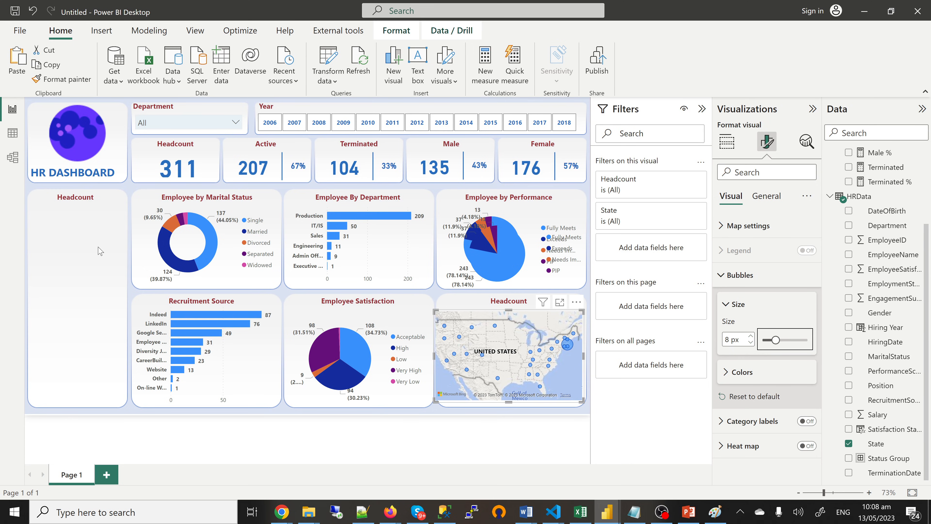
pyautogui.press('Escape')
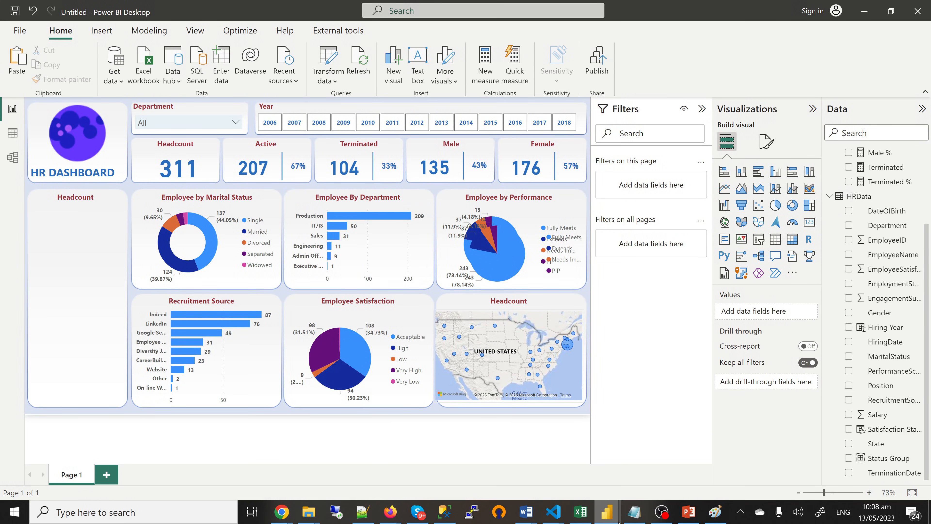
# Step: Compare the dashboard against the finished reference report, then return to the Untitled report
pyautogui.moveTo(619, 521)
pyautogui.click(554, 468)
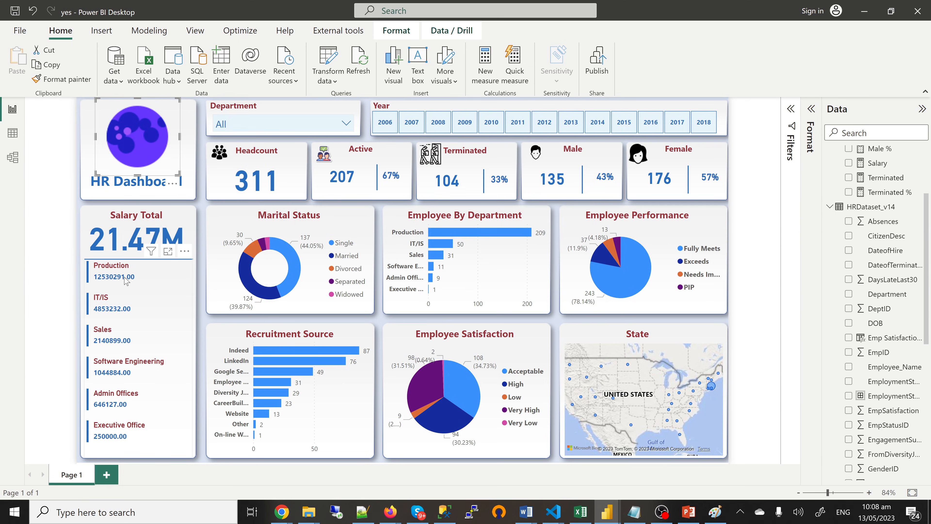
pyautogui.moveTo(607, 512)
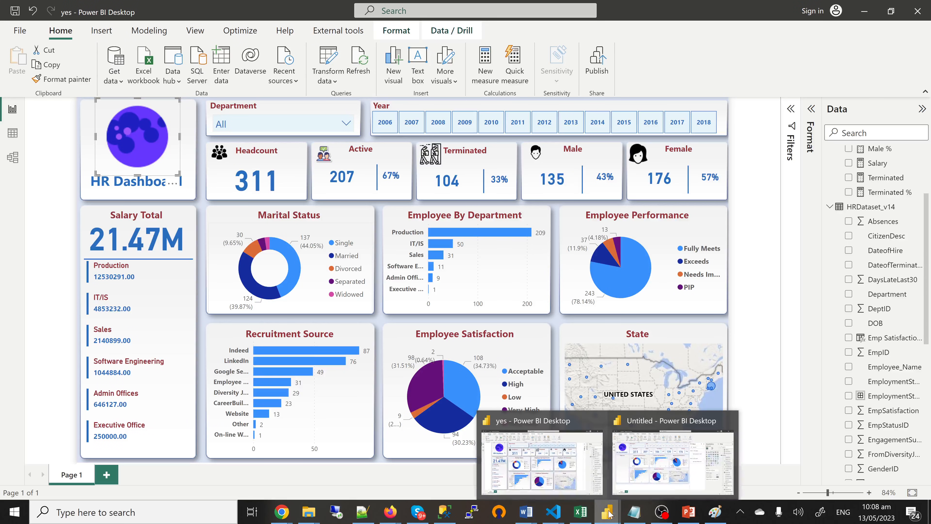
pyautogui.click(651, 470)
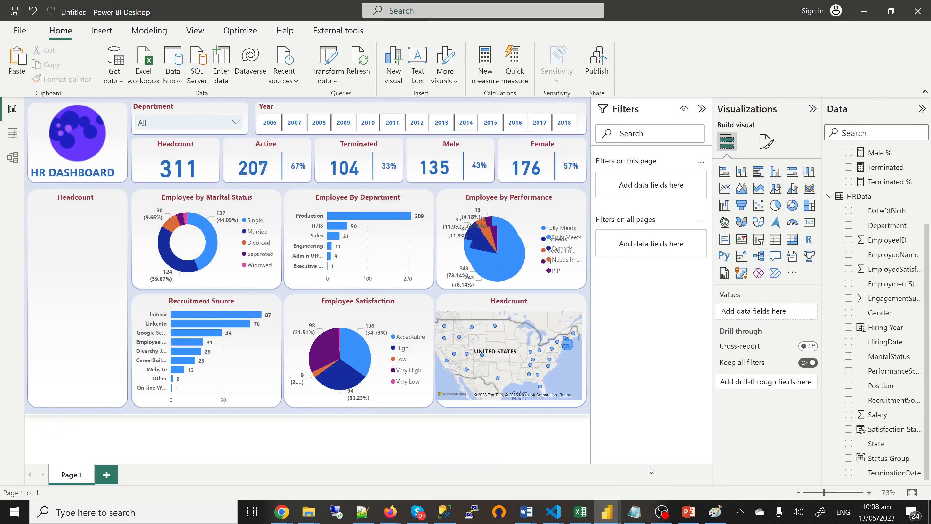
# Step: Paste a copy of the Headcount card (311) at the top of the left panel
pyautogui.click(160, 176)
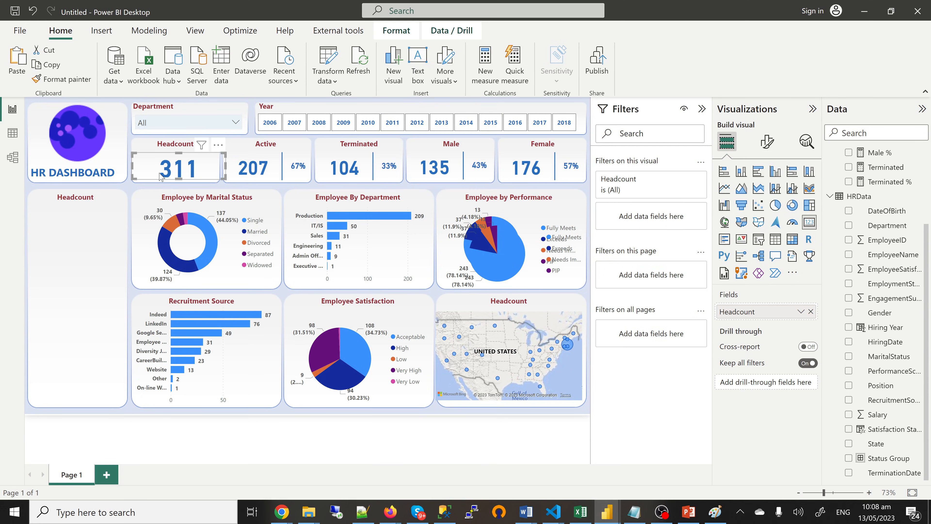
pyautogui.click(68, 217)
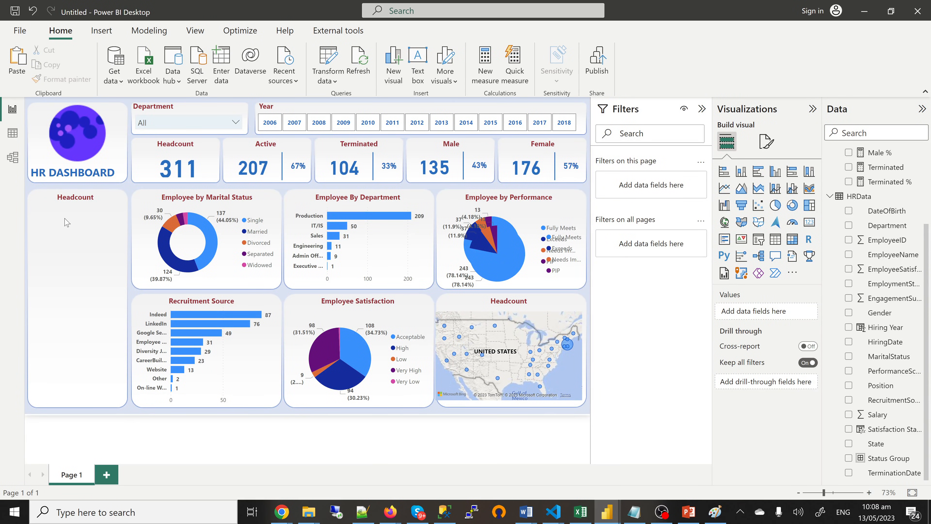
pyautogui.hotkey('ctrl', 'v')
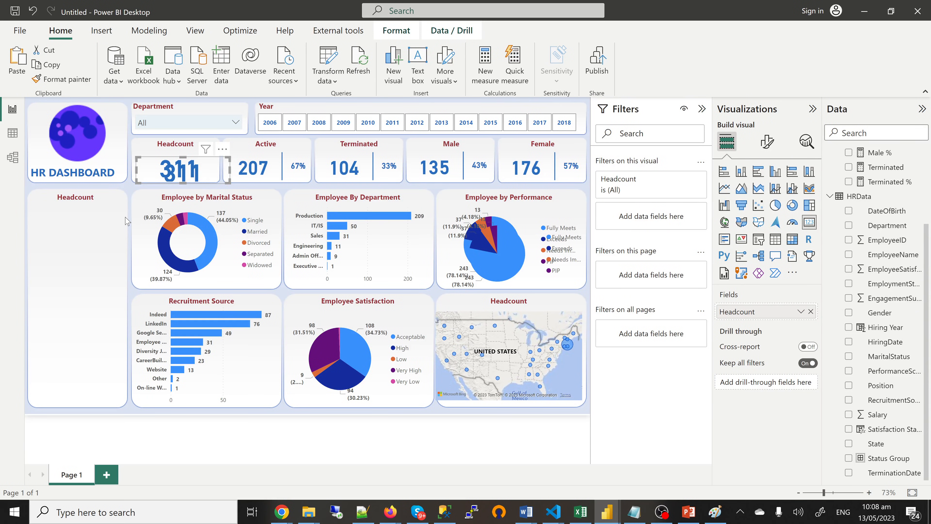
pyautogui.moveTo(125, 220)
pyautogui.mouseDown()
pyautogui.moveTo(80, 230)
pyautogui.moveTo(76, 242)
pyautogui.moveTo(86, 228)
pyautogui.moveTo(130, 217)
pyautogui.mouseUp()
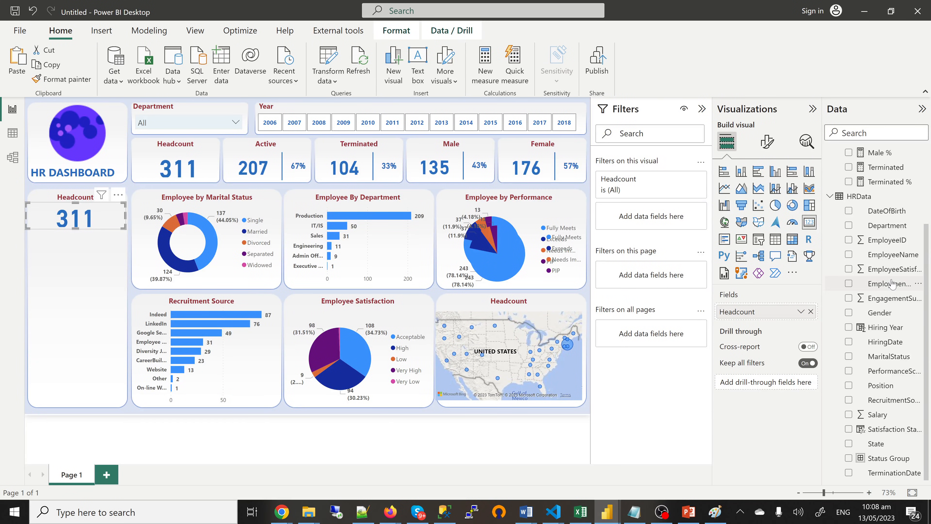
pyautogui.scroll(3, 892, 283)
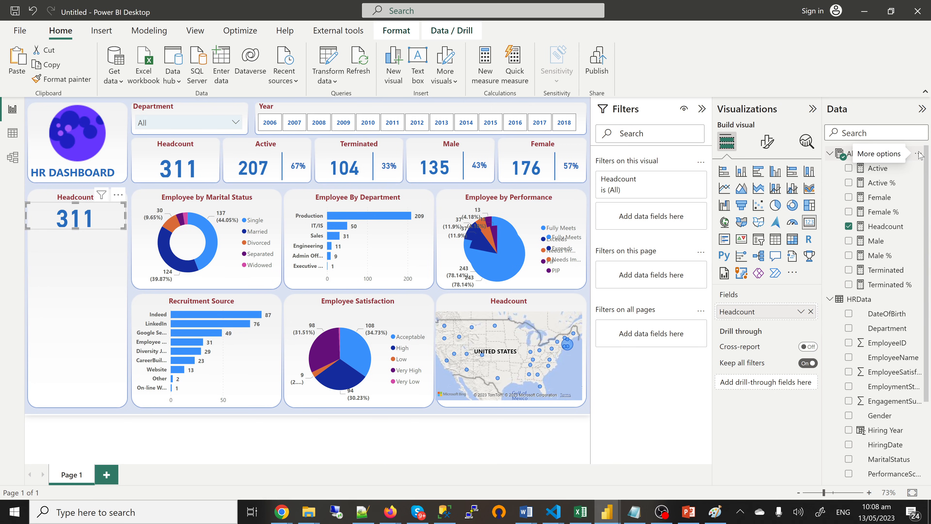
# Step: Create a new blank measure in the All Measures table
pyautogui.click(919, 155)
pyautogui.click(856, 162)
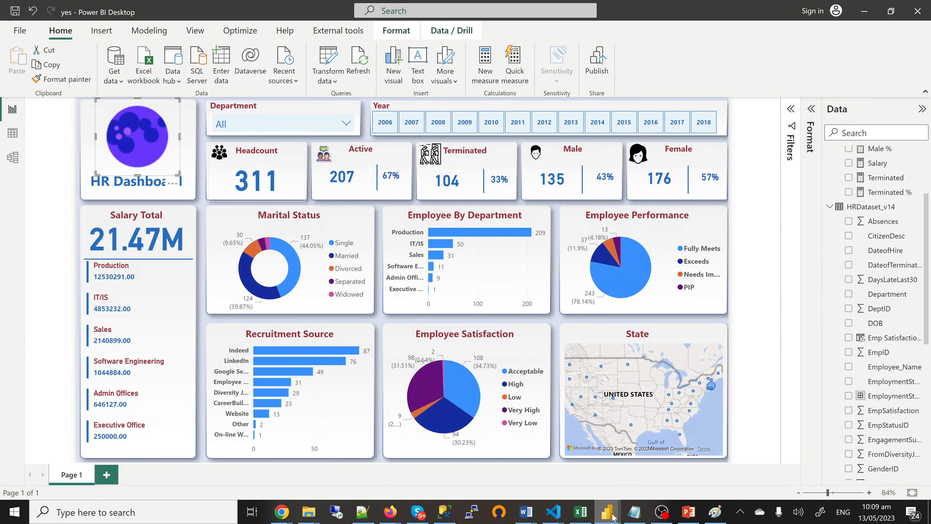
pyautogui.moveTo(610, 518)
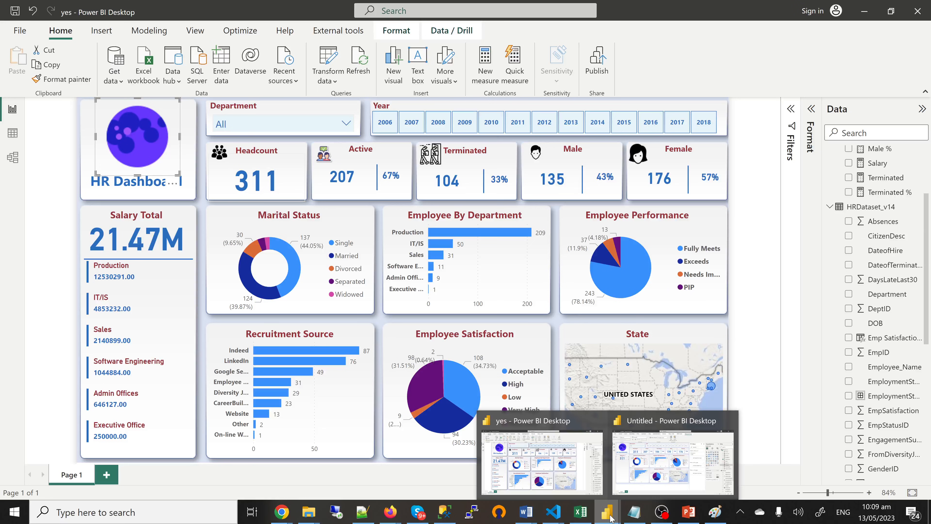
pyautogui.click(672, 462)
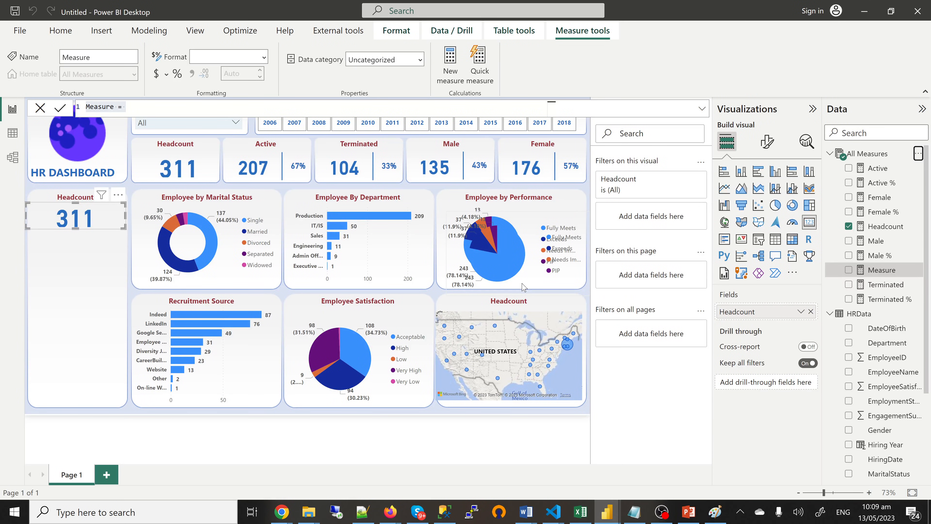
# Step: Delete the duplicate Employee by Performance pie chart and select the default measure name
pyautogui.click(522, 292)
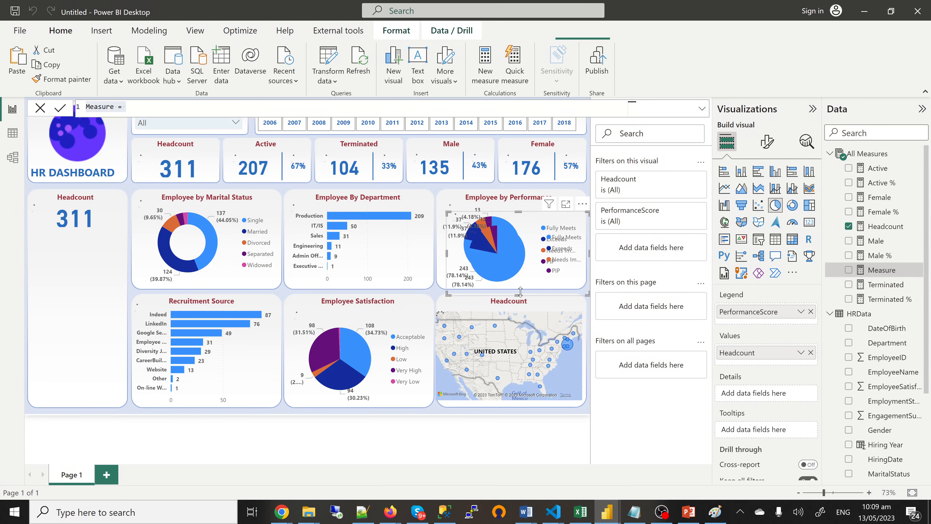
pyautogui.press('Delete')
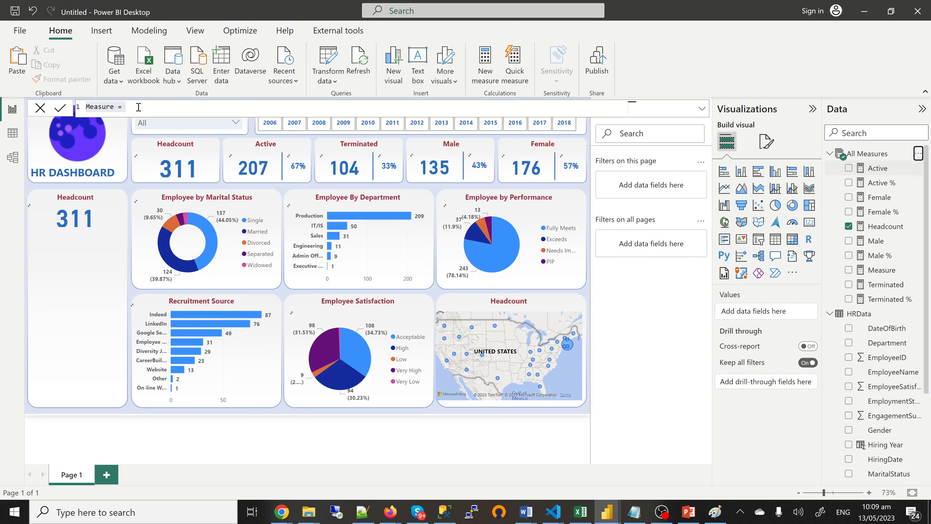
pyautogui.moveTo(138, 107); pyautogui.dragTo(88, 110)
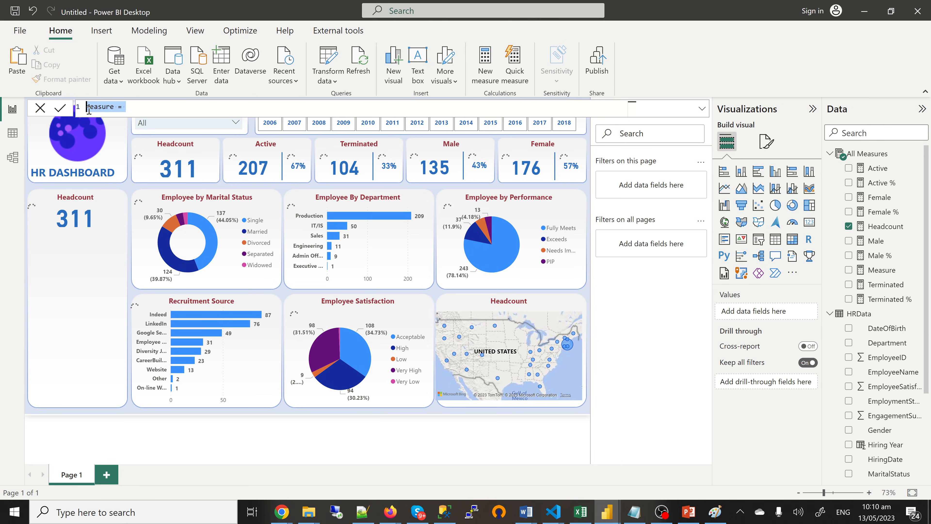
# Step: Define the measure as Salary = SUM(HRData[Salary]) and commit it
pyautogui.write('Salary =')
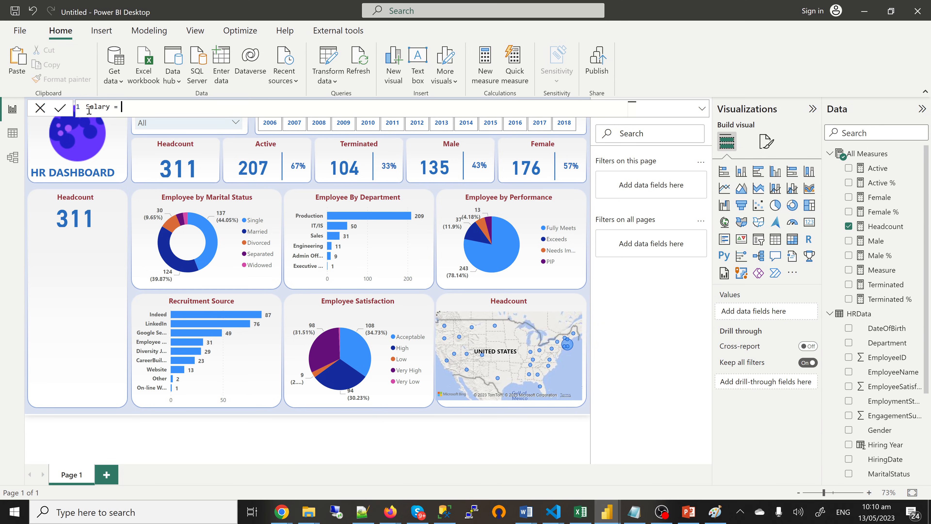
pyautogui.press('Escape')
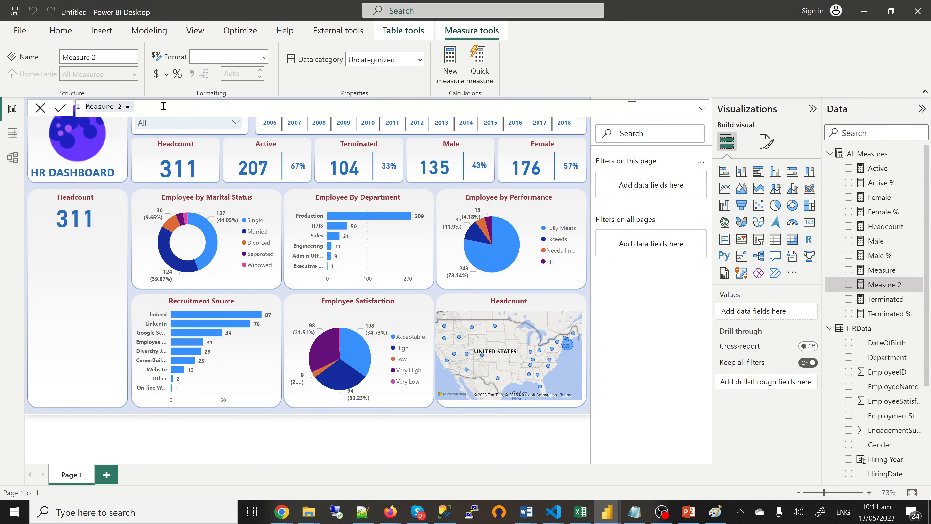
pyautogui.write('Salary')
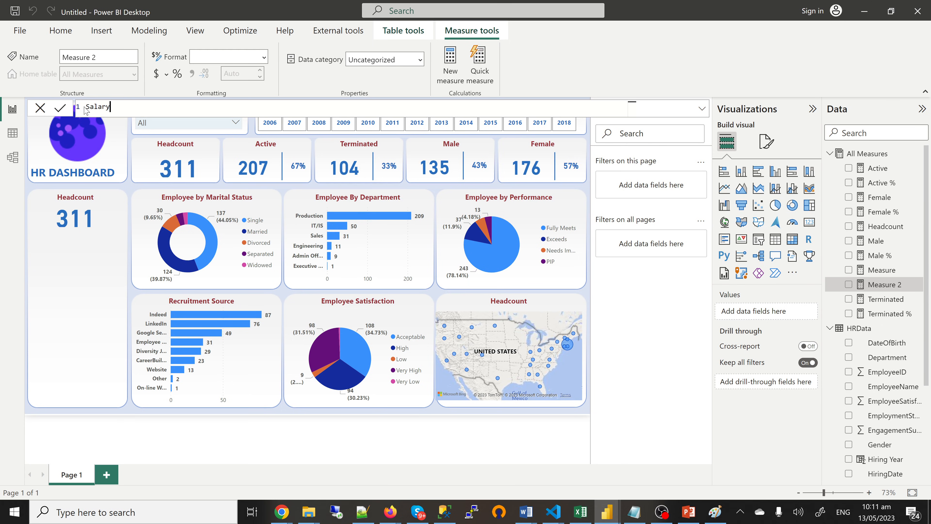
pyautogui.write('= SUM(HRData[Salary])')
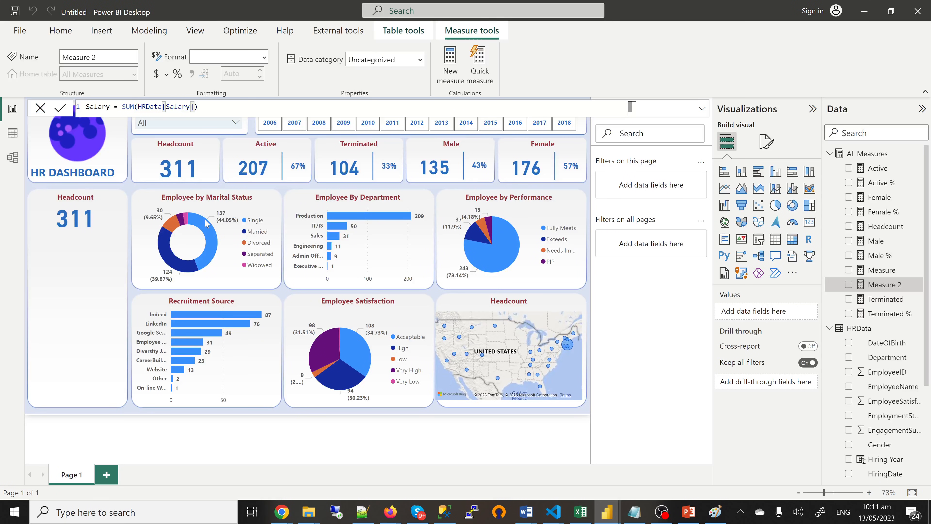
pyautogui.press('Return')
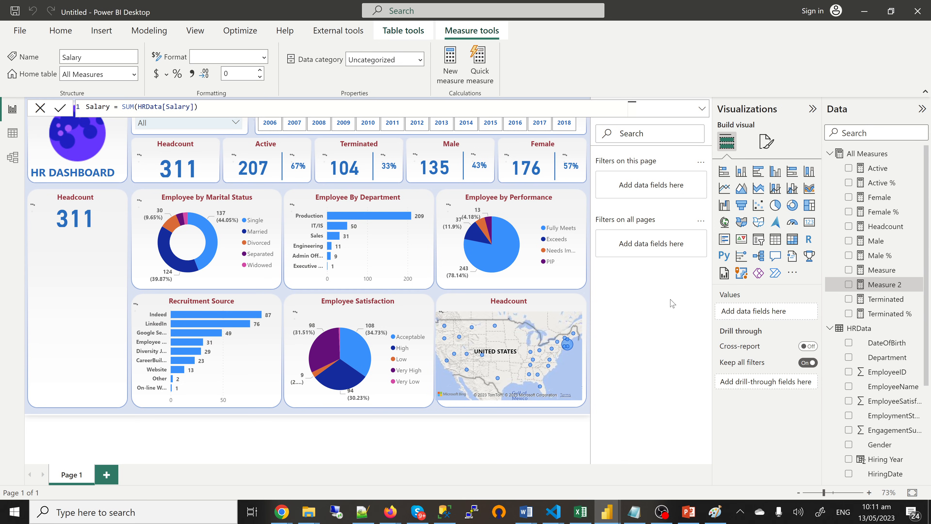
pyautogui.click(85, 223)
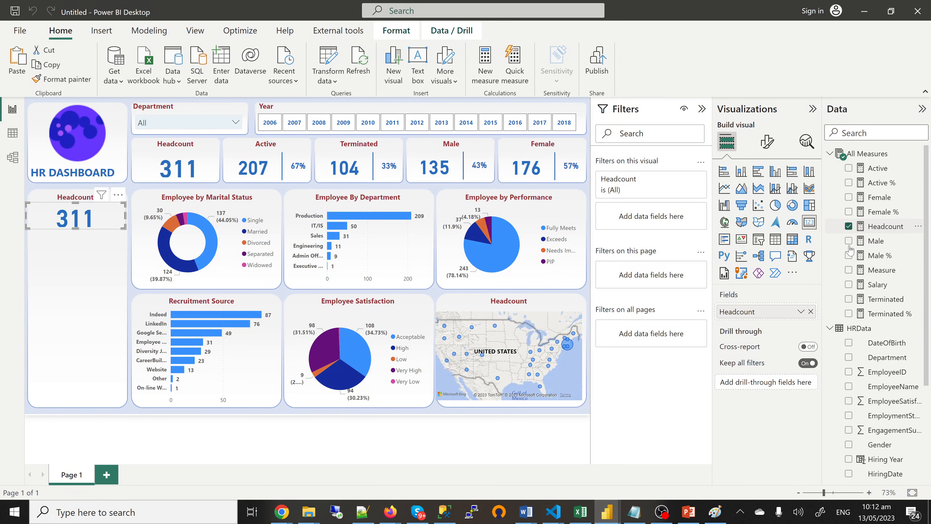
# Step: Swap the large card's field from Headcount to Salary, showing 21.47M, and open Callout value formatting
pyautogui.click(848, 284)
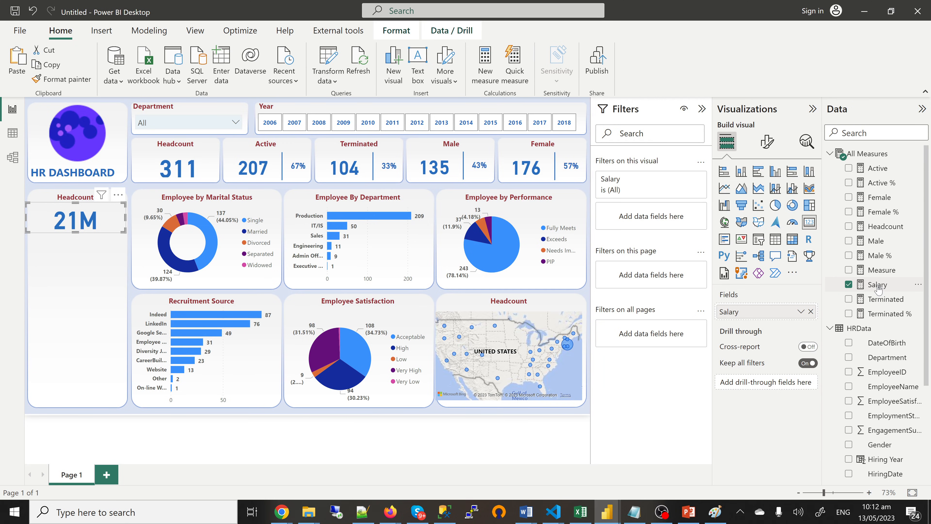
pyautogui.click(877, 285)
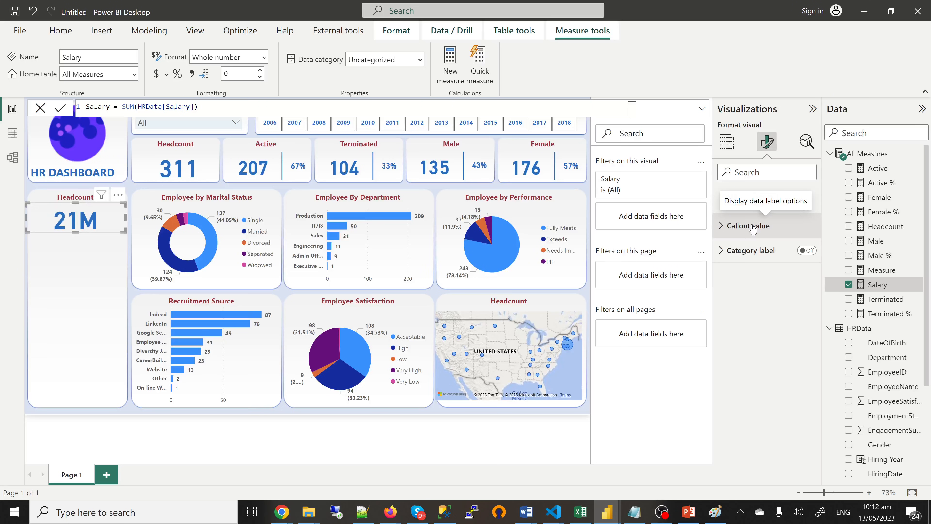
pyautogui.click(753, 226)
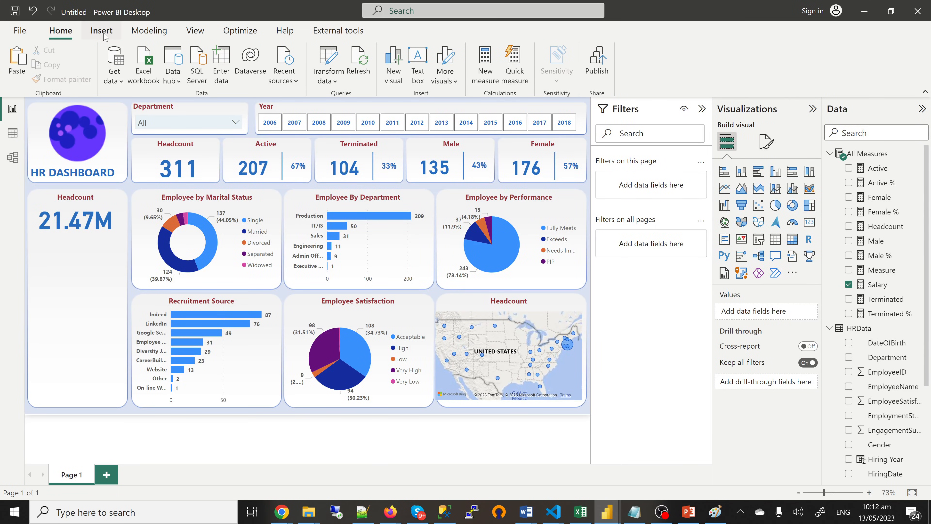
# Step: Draw a line under the 21.47M salary total and add a multi-row card showing Salary
pyautogui.click(106, 38)
pyautogui.click(445, 66)
pyautogui.click(507, 232)
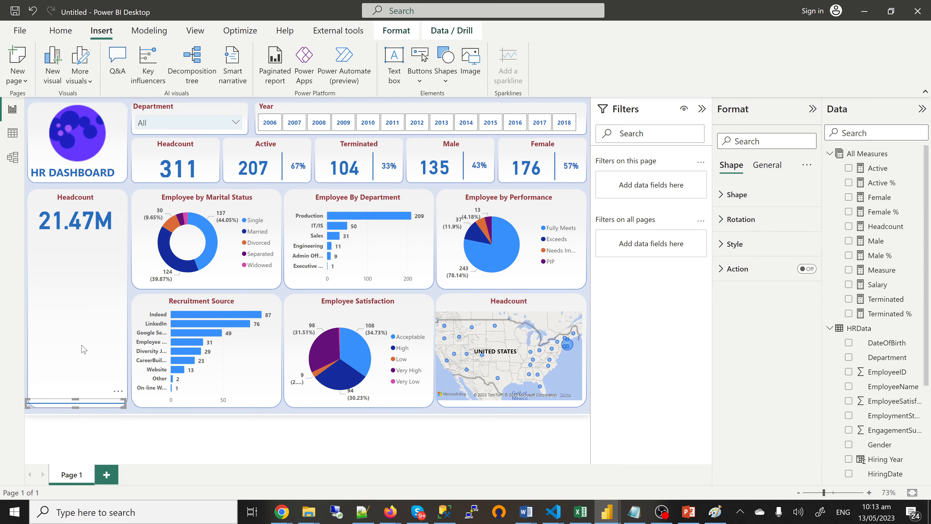
pyautogui.moveTo(84, 400); pyautogui.dragTo(88, 246)
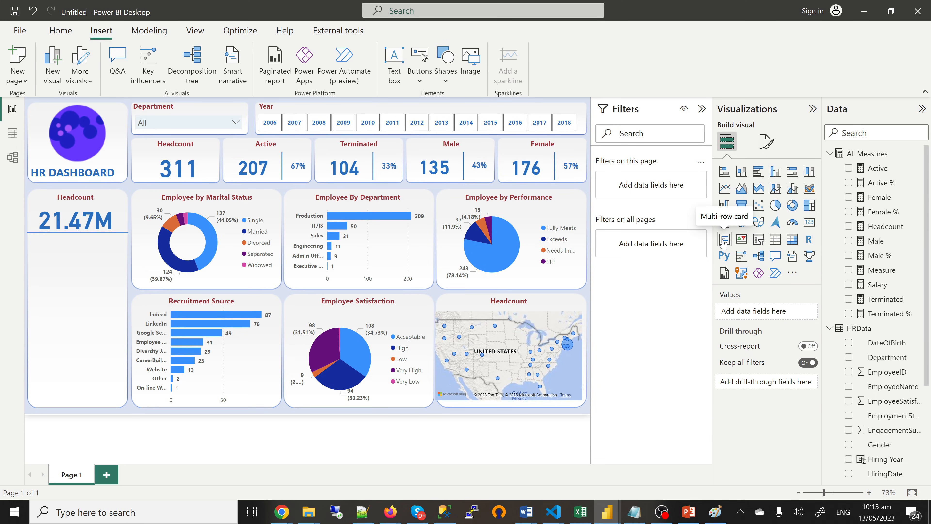
pyautogui.click(724, 240)
pyautogui.click(849, 285)
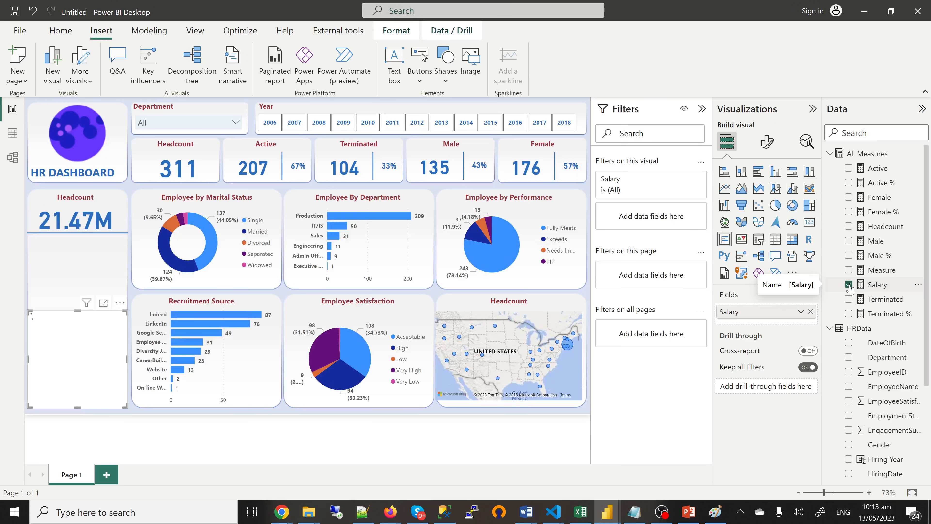
# Step: Break the multi-row card's Salary out by Department and stretch it up under the salary total
pyautogui.scroll(-2, 851, 398)
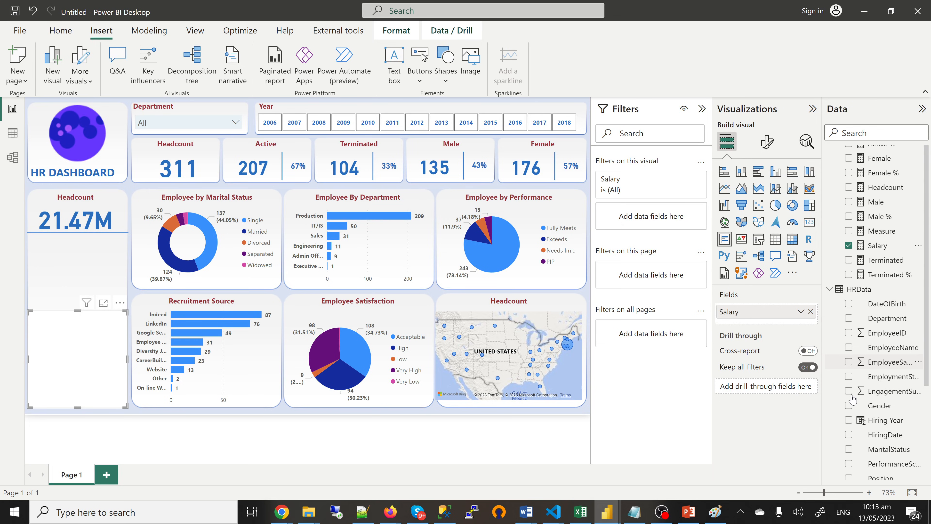
pyautogui.click(848, 318)
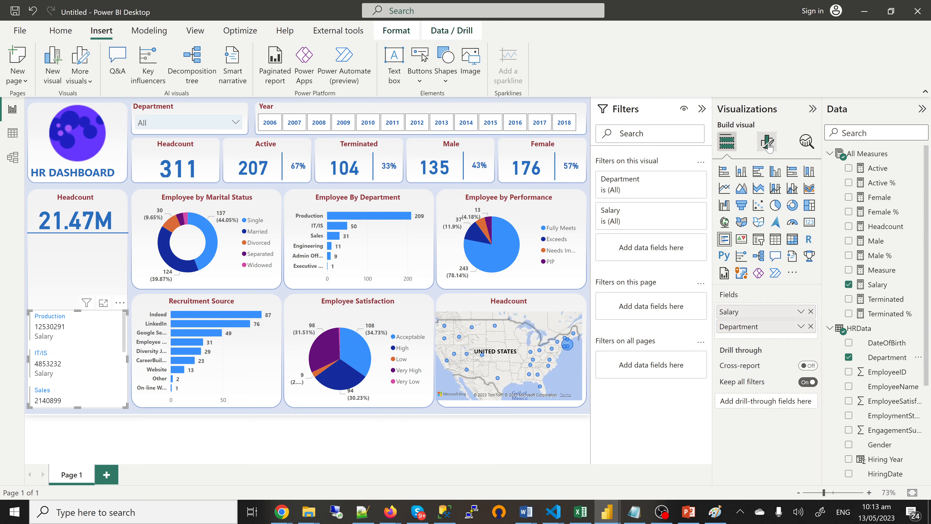
pyautogui.click(768, 144)
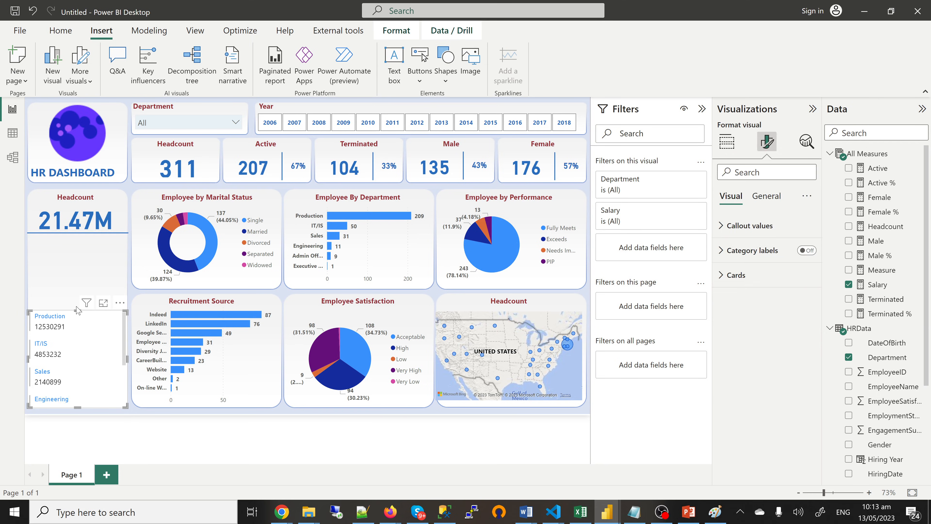
pyautogui.moveTo(77, 310); pyautogui.dragTo(73, 243)
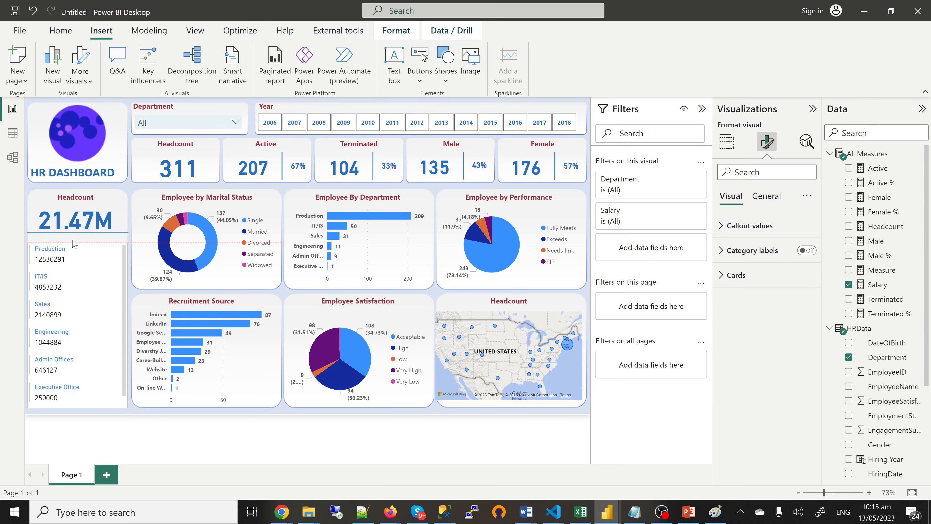
# Step: Finish enlarging the department card up to just under the salary total
pyautogui.moveTo(73, 242); pyautogui.dragTo(74, 234)
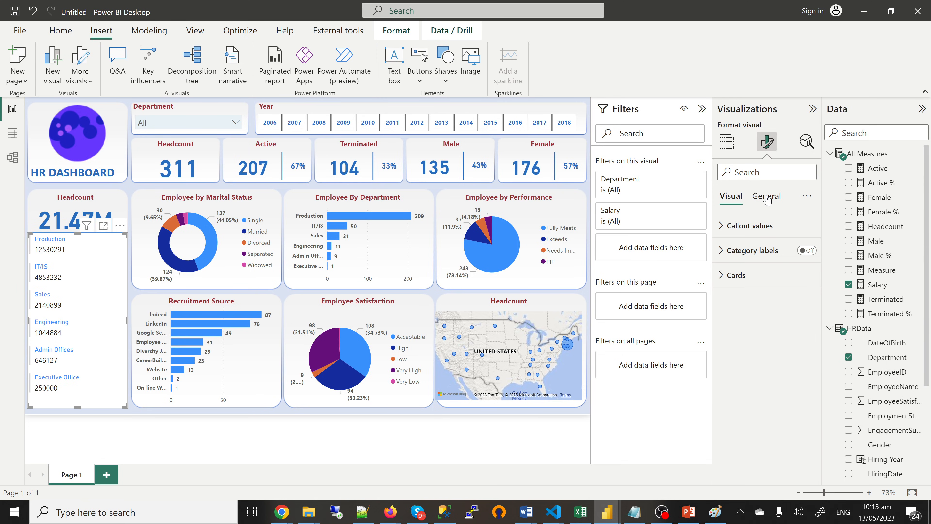
pyautogui.click(766, 196)
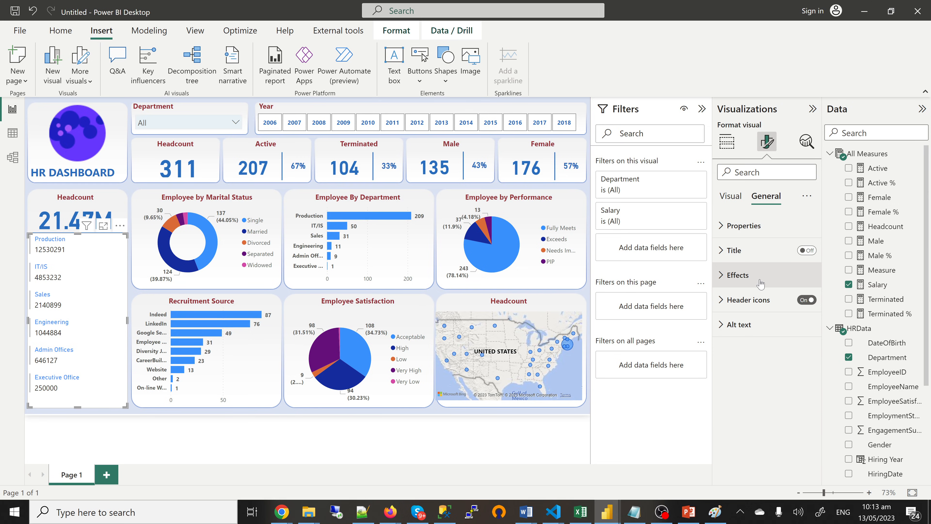
pyautogui.click(730, 276)
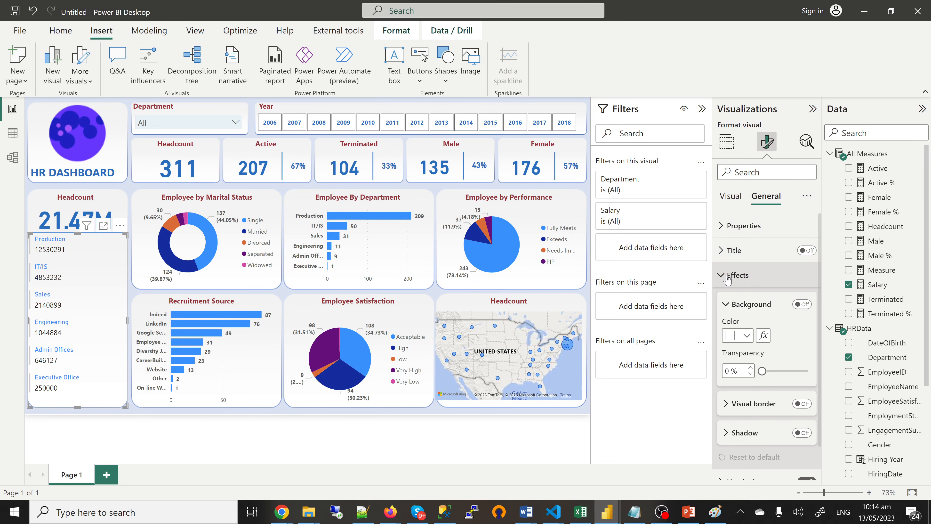
pyautogui.click(727, 276)
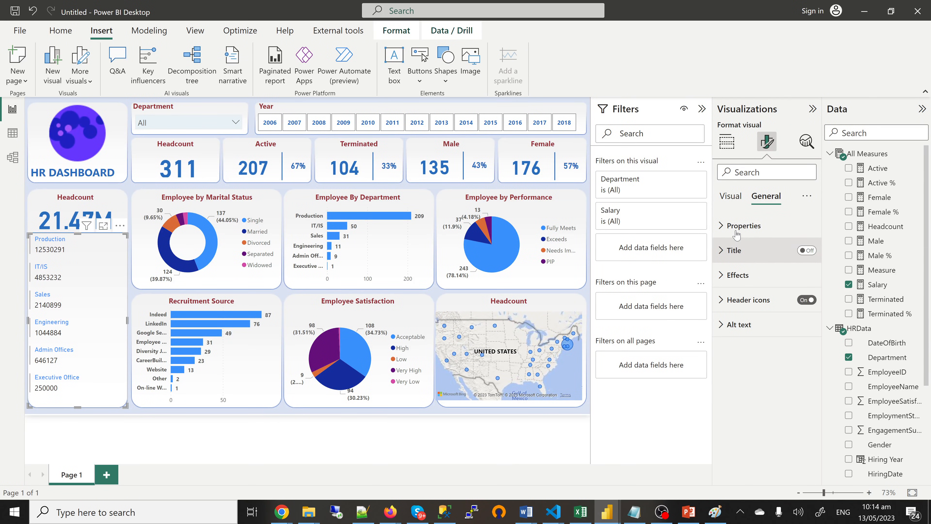
pyautogui.click(730, 196)
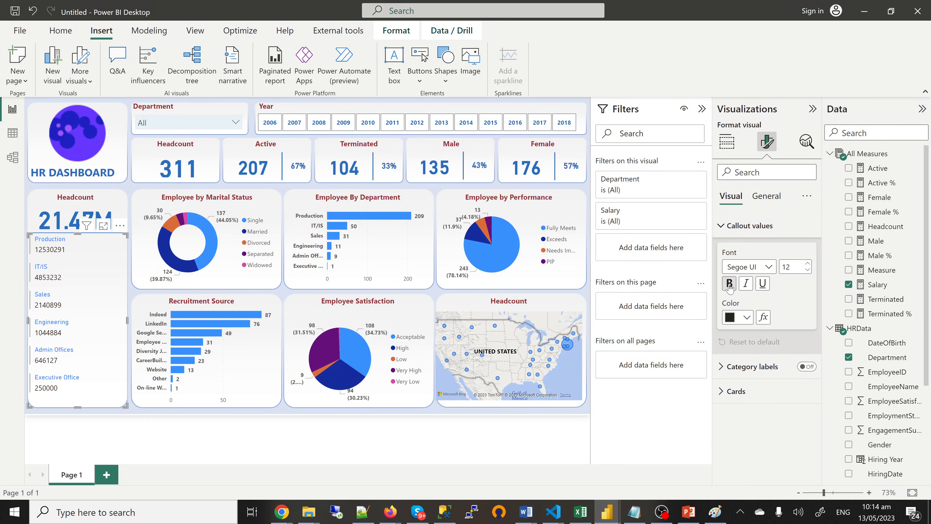
# Step: Make the salary values bold brown and the department names bold
pyautogui.click(730, 284)
pyautogui.click(738, 317)
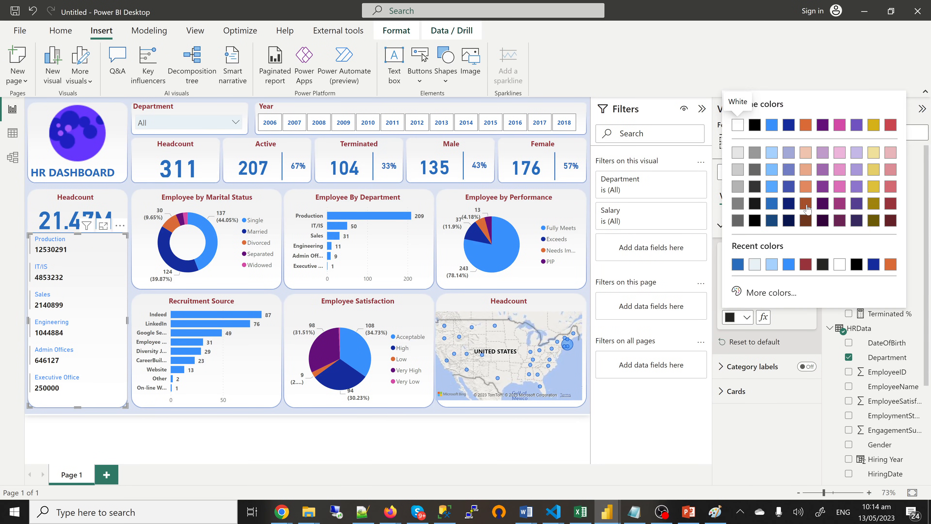
pyautogui.click(806, 203)
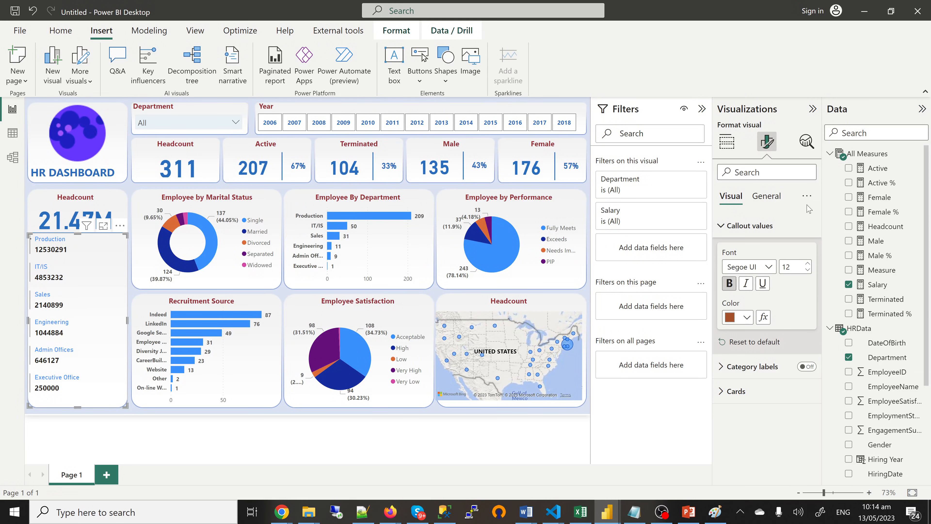
pyautogui.click(745, 391)
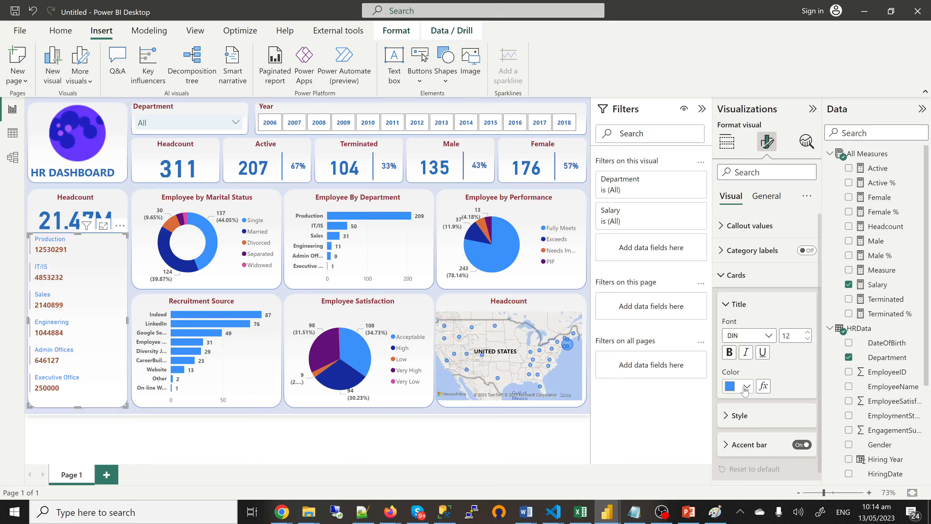
pyautogui.click(730, 355)
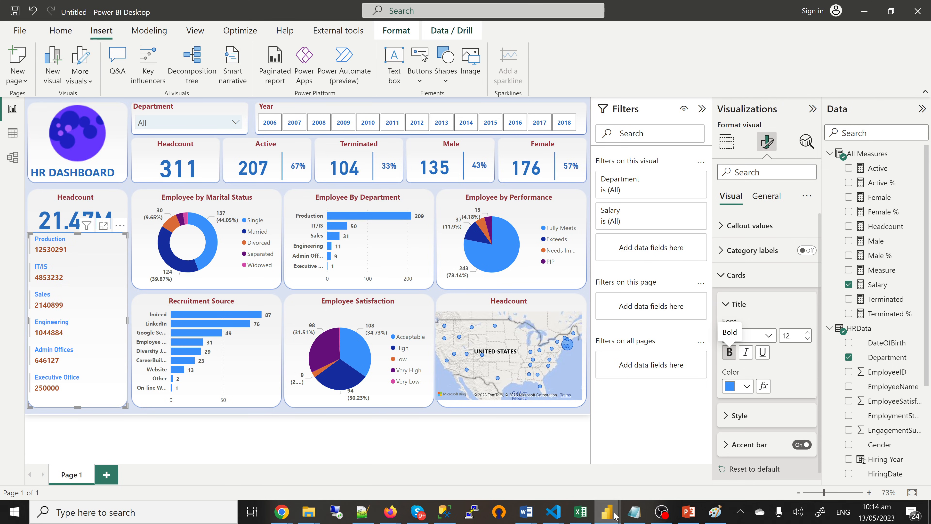
pyautogui.moveTo(614, 516)
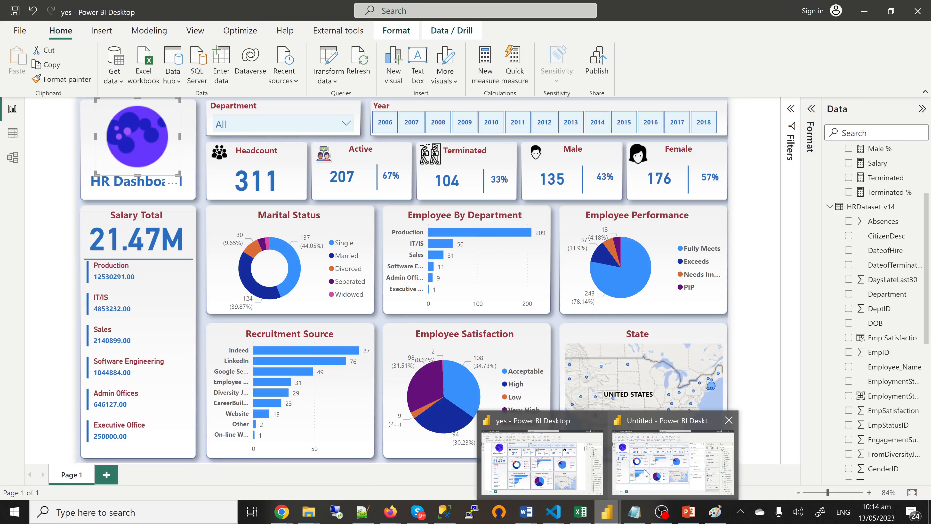
# Step: Colour the department names in the salary card blue
pyautogui.click(644, 473)
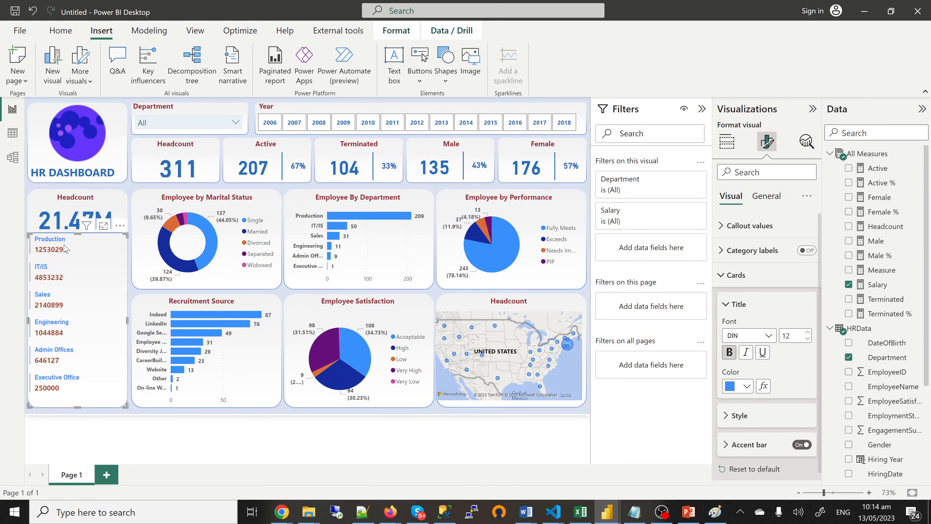
pyautogui.click(747, 386)
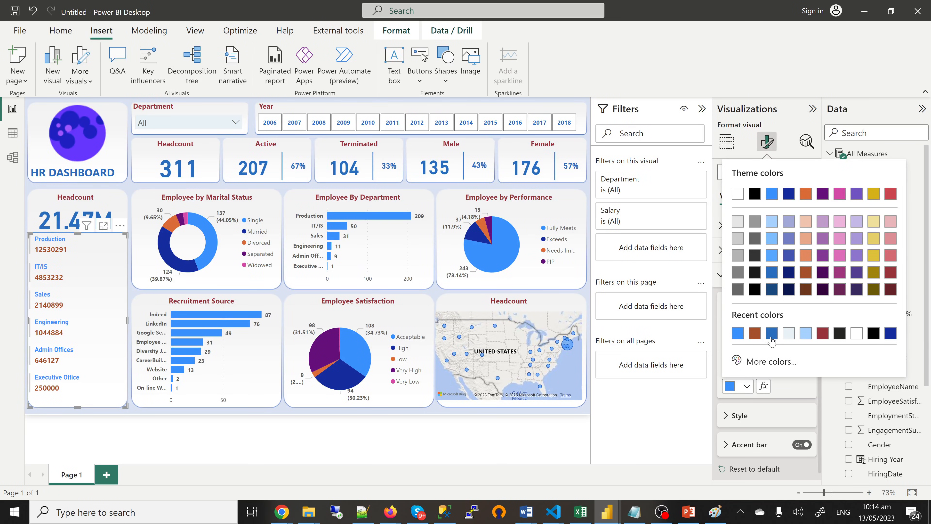
pyautogui.click(771, 334)
# Step: Check the finished reference report, then return to the Untitled report
pyautogui.moveTo(607, 512)
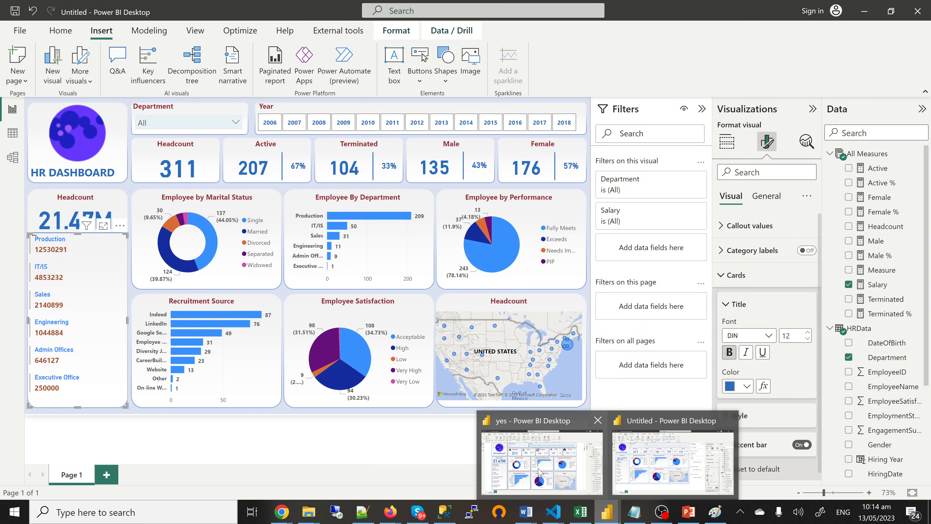
pyautogui.click(539, 472)
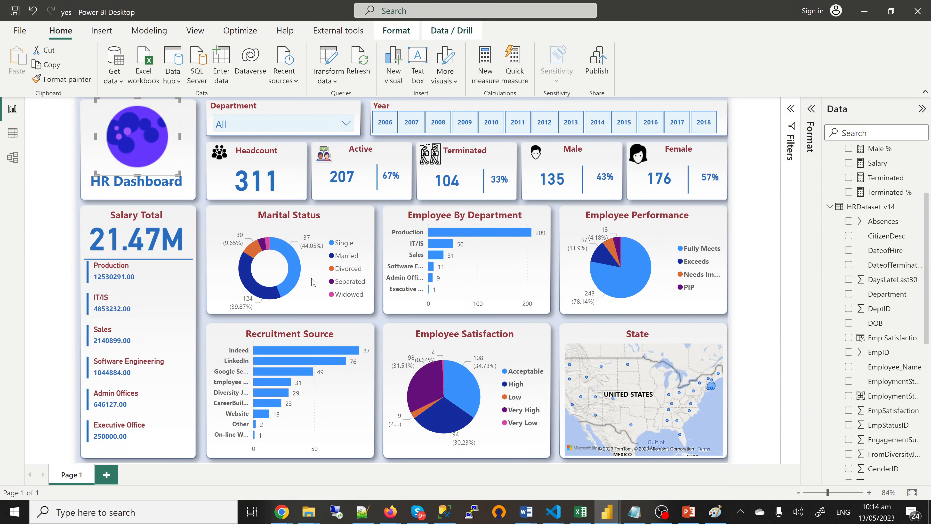
pyautogui.moveTo(607, 512)
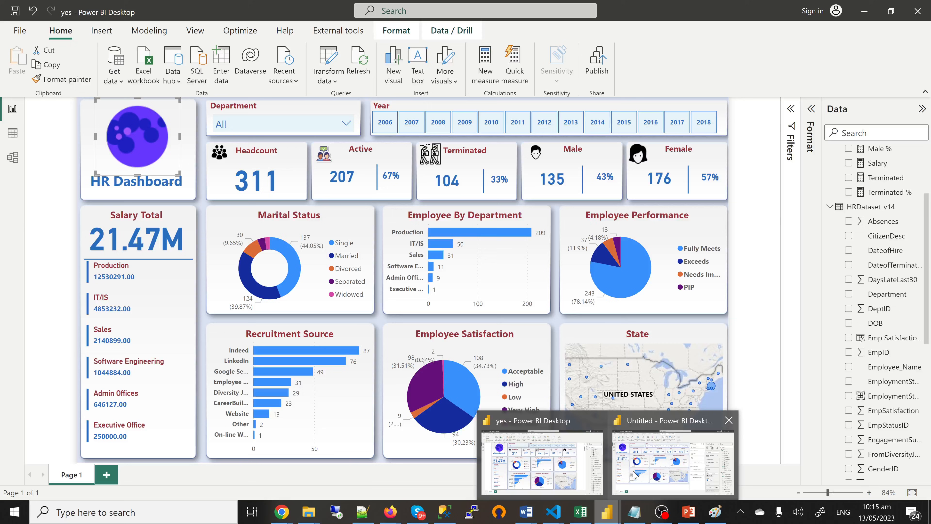
pyautogui.click(636, 475)
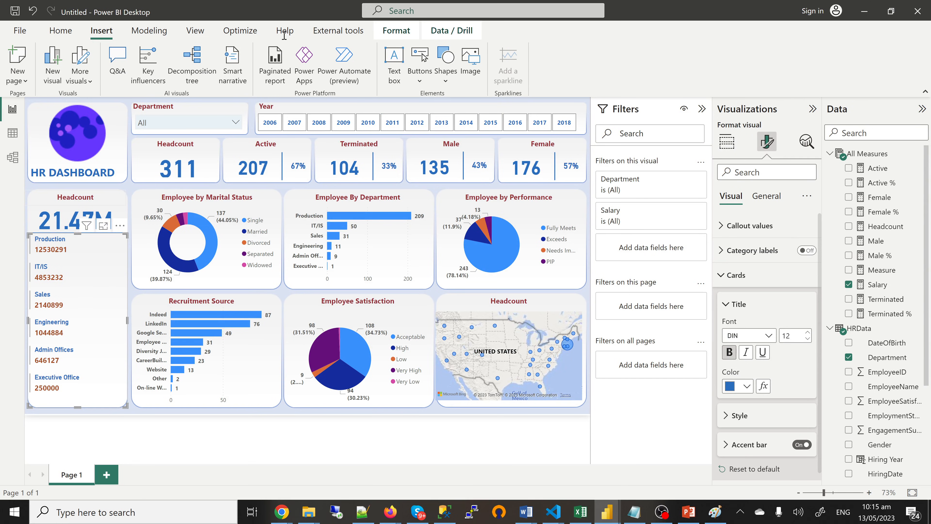
pyautogui.click(394, 61)
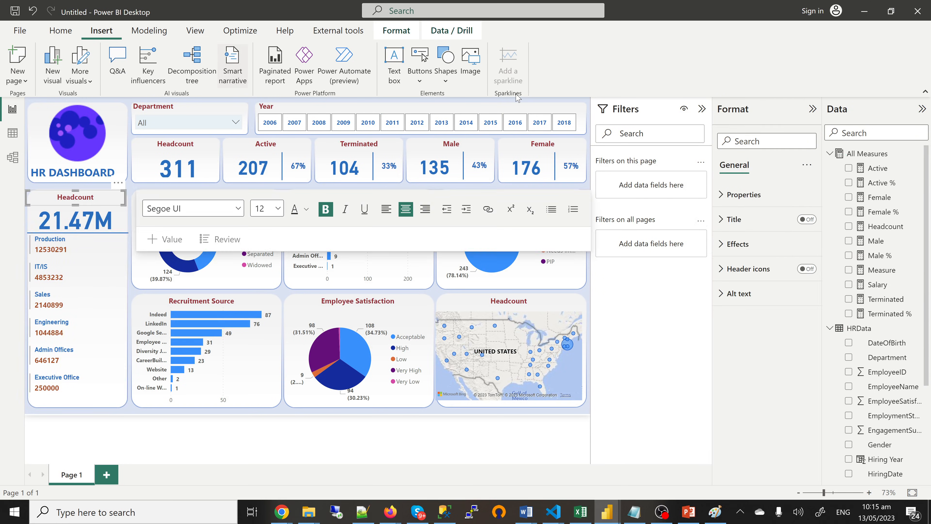
# Step: Insert the Female1.png head picture, shrink it to icon size and place it on the Female card
pyautogui.click(470, 62)
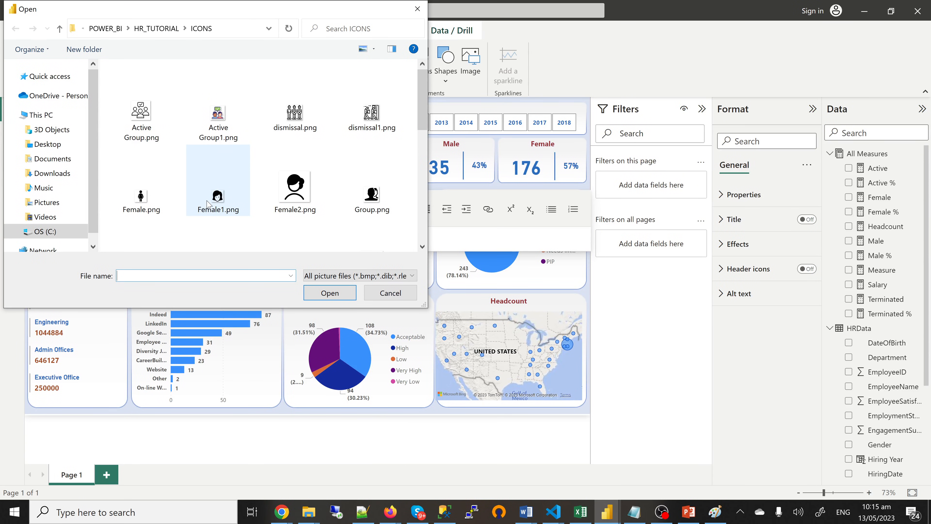
pyautogui.doubleClick(216, 198)
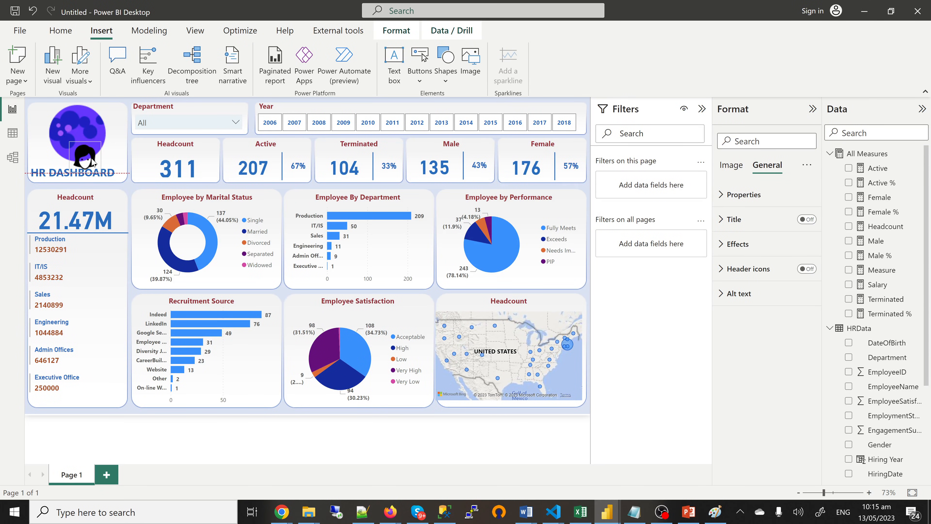
pyautogui.moveTo(92, 161); pyautogui.dragTo(80, 162)
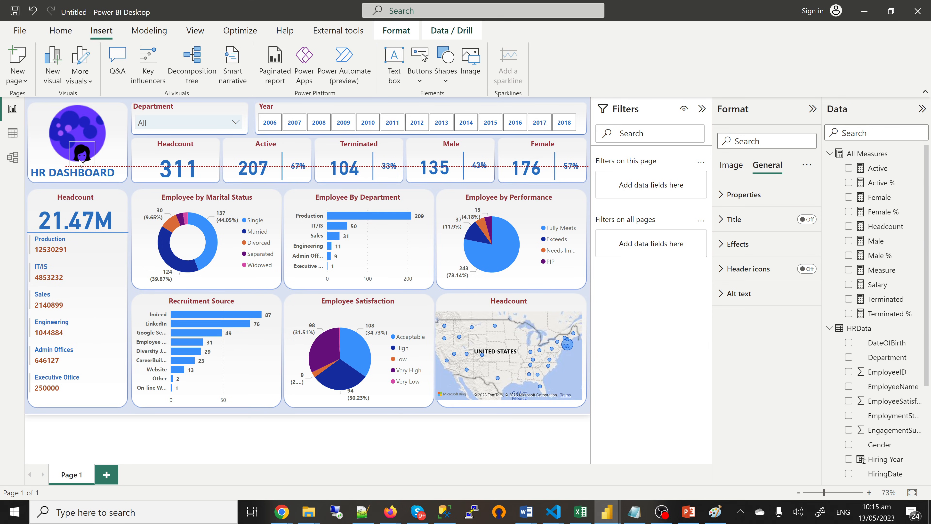
pyautogui.moveTo(80, 163); pyautogui.dragTo(512, 152)
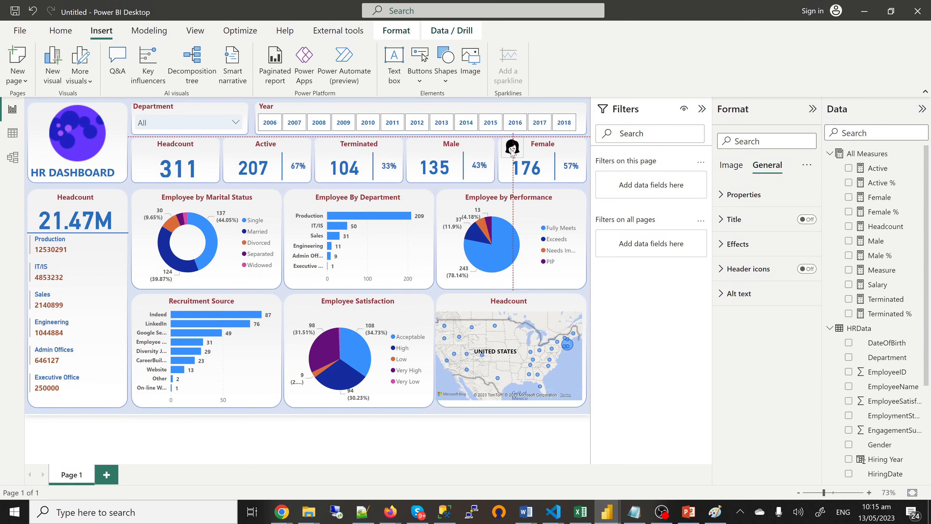
pyautogui.moveTo(512, 152); pyautogui.dragTo(509, 152)
# Step: Insert the Male.png face picture, shrink it and move it onto the Male card
pyautogui.click(475, 72)
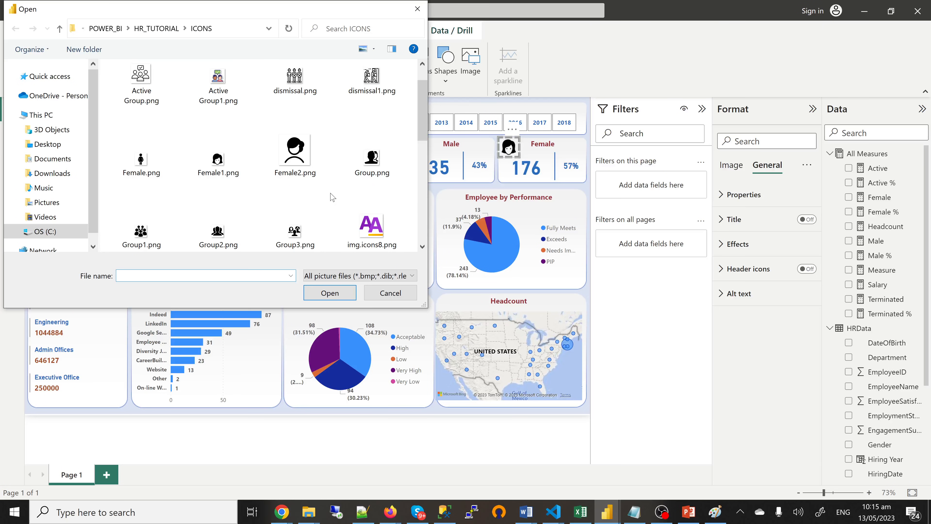
pyautogui.scroll(-3, 333, 197)
pyautogui.click(143, 227)
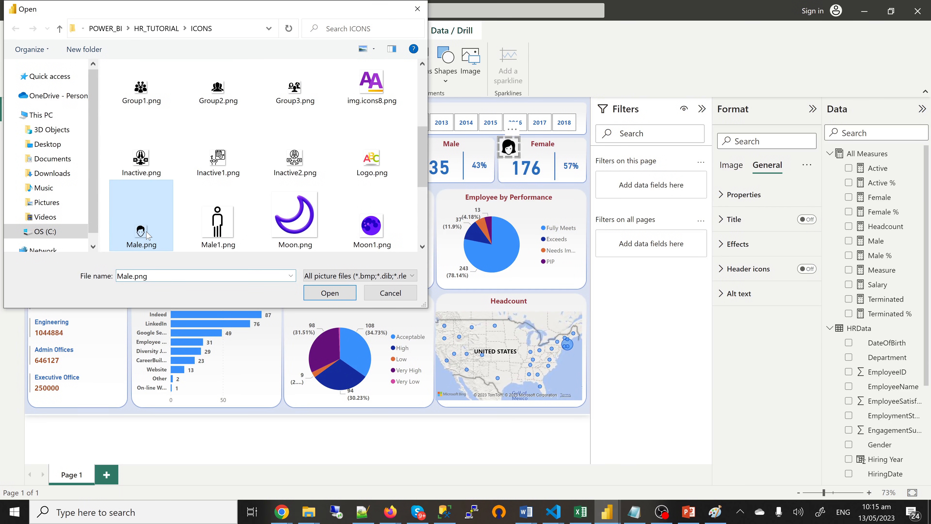
pyautogui.click(323, 293)
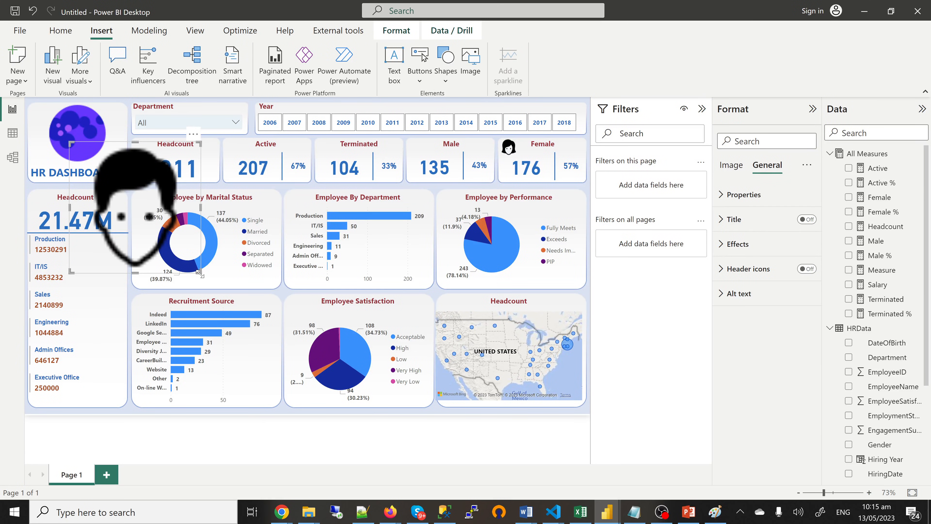
pyautogui.moveTo(199, 273); pyautogui.dragTo(87, 169)
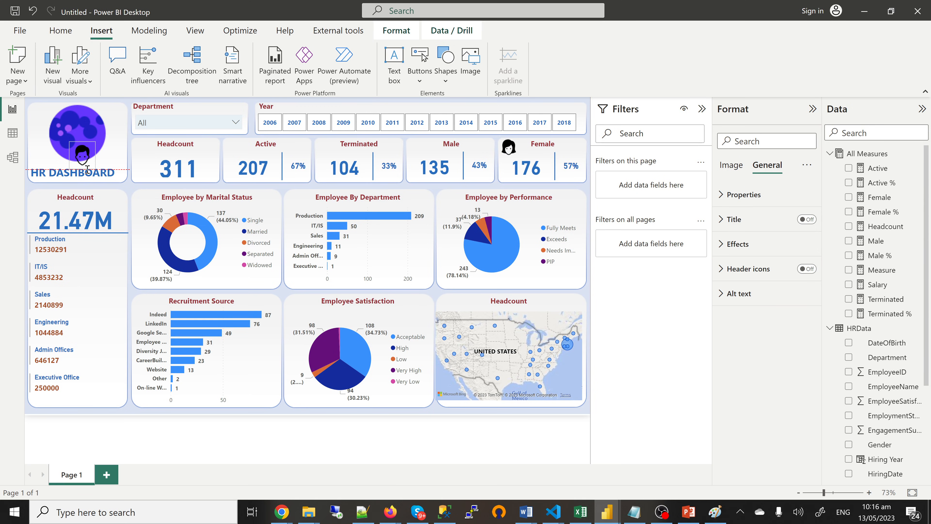
pyautogui.moveTo(88, 170); pyautogui.dragTo(419, 151)
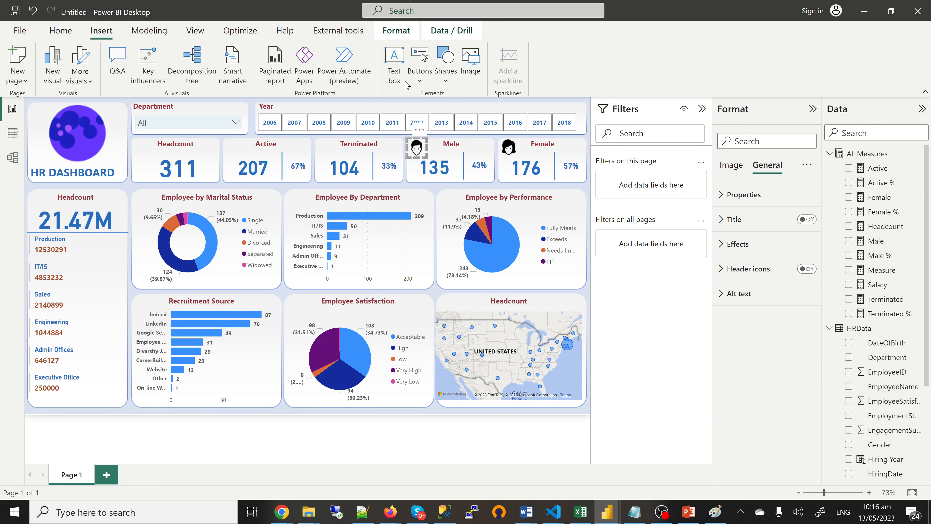
# Step: Insert dismissal1.png, shrink it to icon size and position it on the Terminated card
pyautogui.click(470, 68)
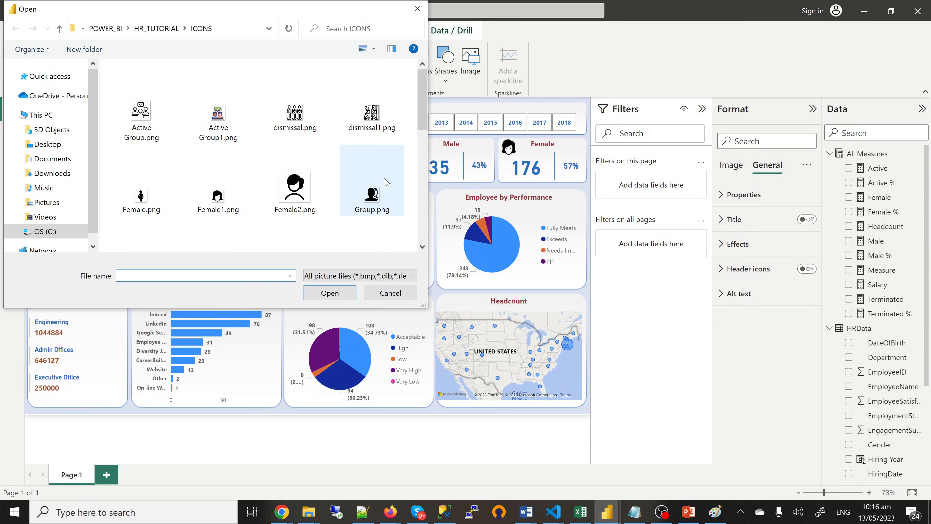
pyautogui.click(372, 110)
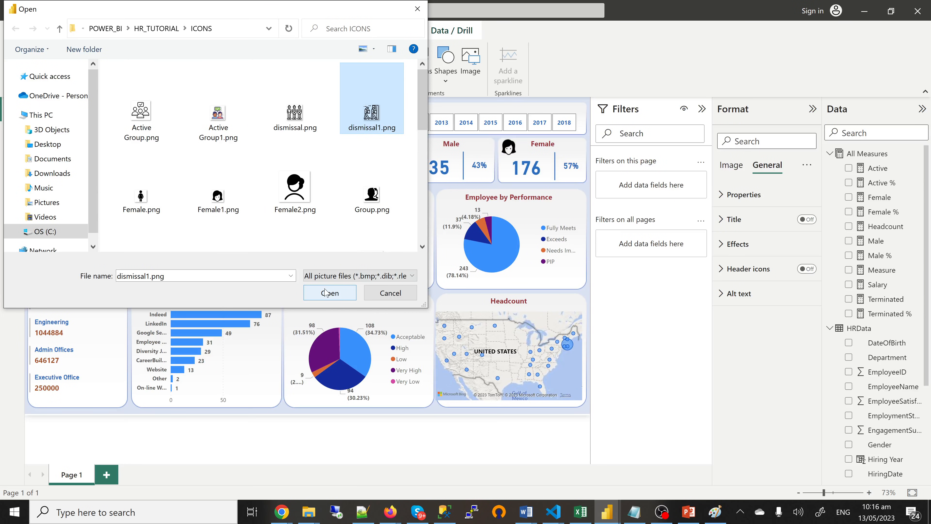
pyautogui.click(326, 293)
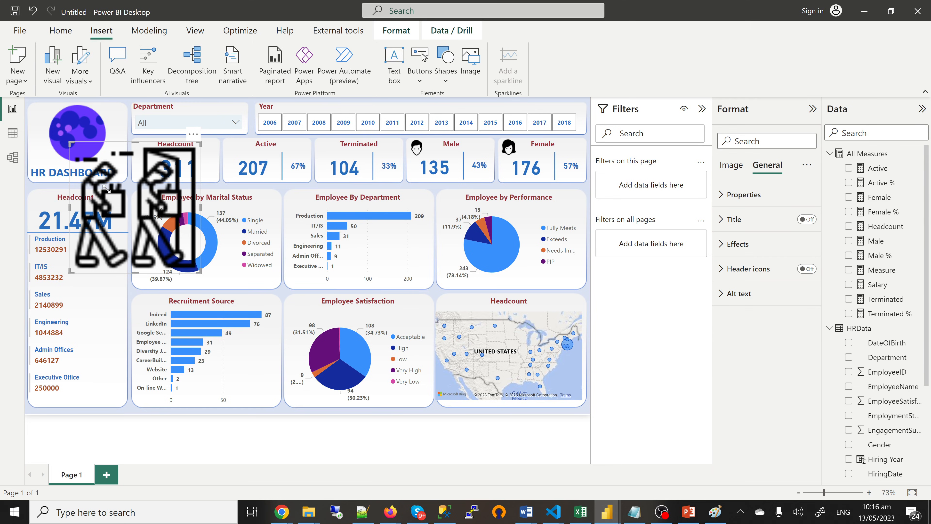
pyautogui.moveTo(107, 188); pyautogui.dragTo(326, 156)
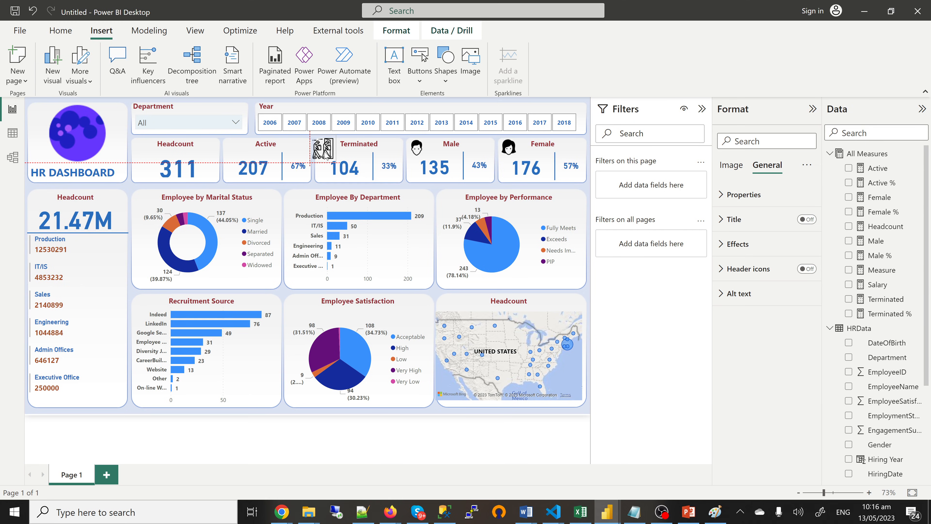
pyautogui.moveTo(326, 156); pyautogui.dragTo(332, 155)
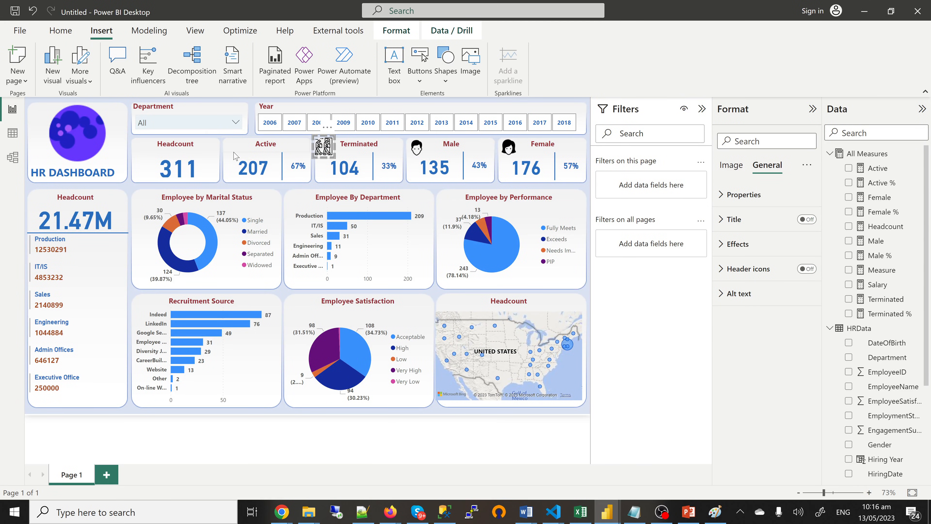
# Step: Insert Active Group1.png, shrink it and move the people icon onto the Active card
pyautogui.click(472, 65)
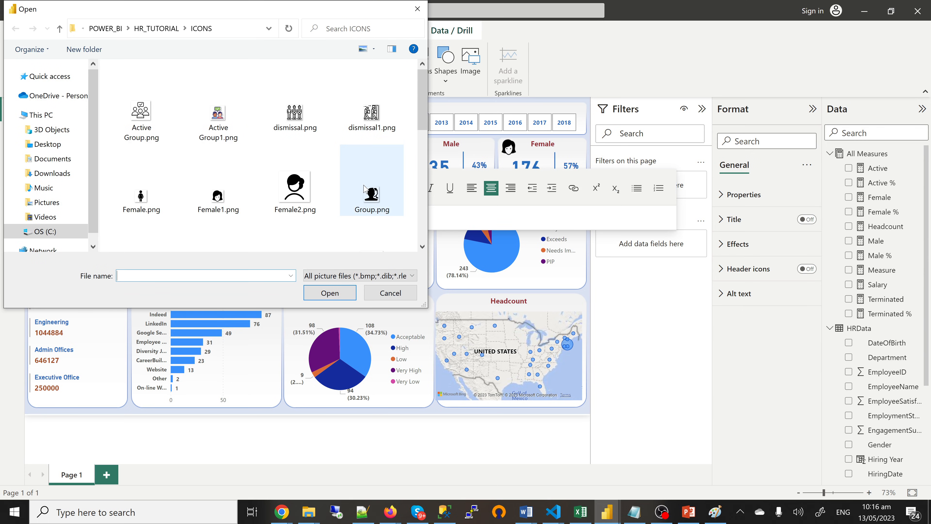
pyautogui.click(218, 117)
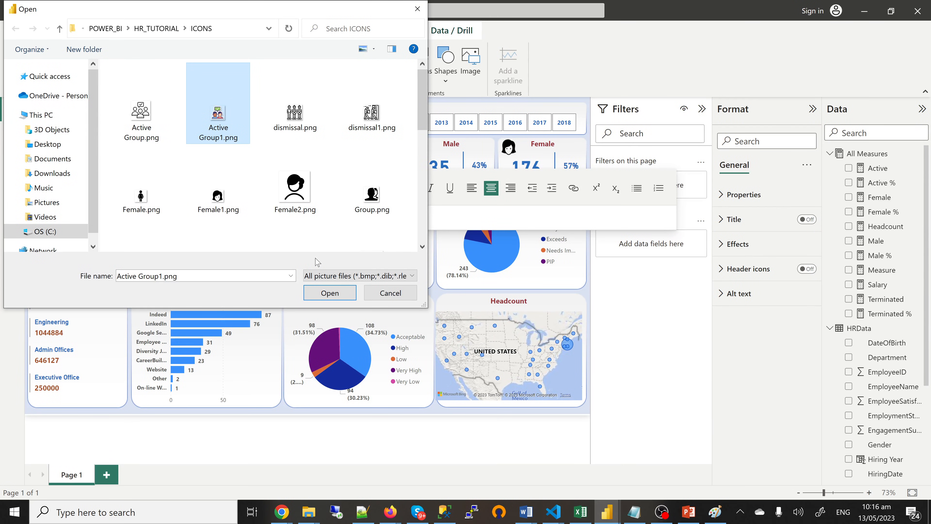
pyautogui.press('Return')
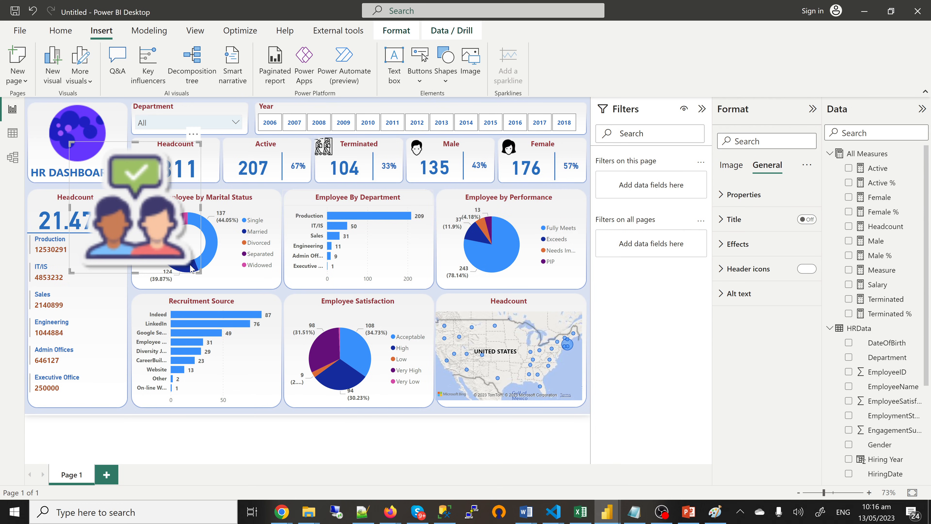
pyautogui.moveTo(191, 269); pyautogui.dragTo(98, 176)
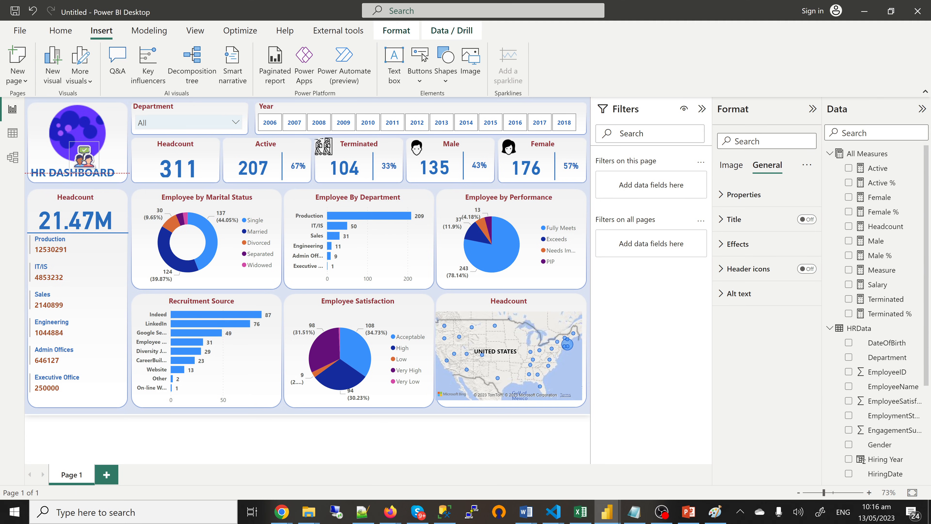
pyautogui.moveTo(82, 156); pyautogui.dragTo(247, 159)
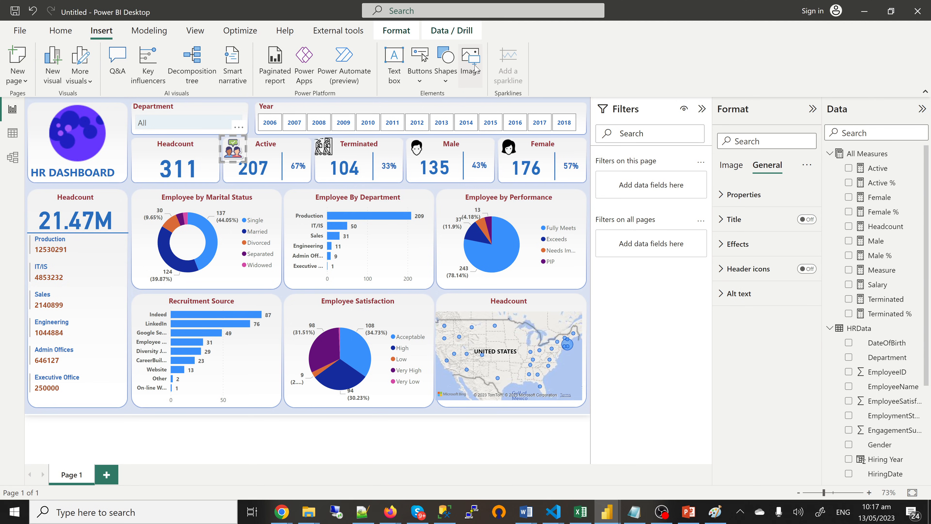
# Step: Insert Group1.png, shrink it onto the Headcount card, then deselect it on the canvas
pyautogui.click(472, 62)
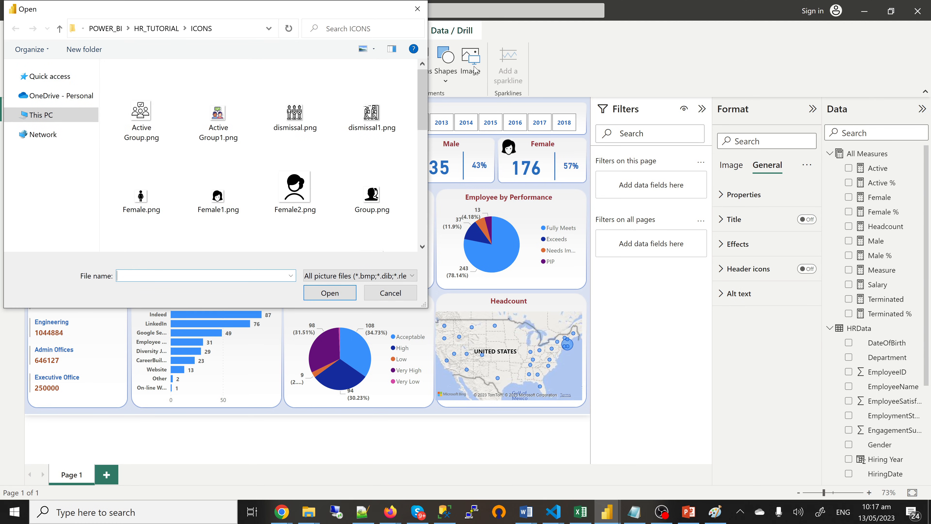
pyautogui.scroll(-2, 294, 166)
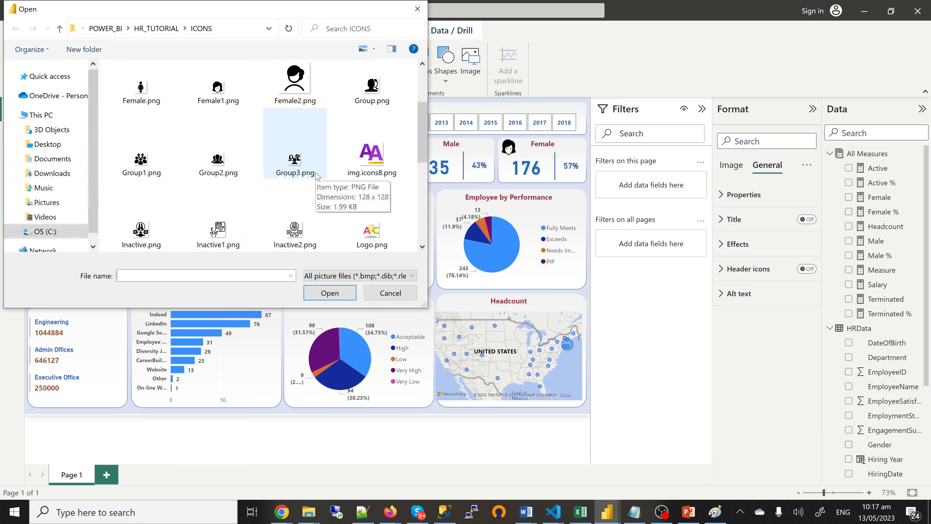
pyautogui.click(153, 162)
pyautogui.click(327, 294)
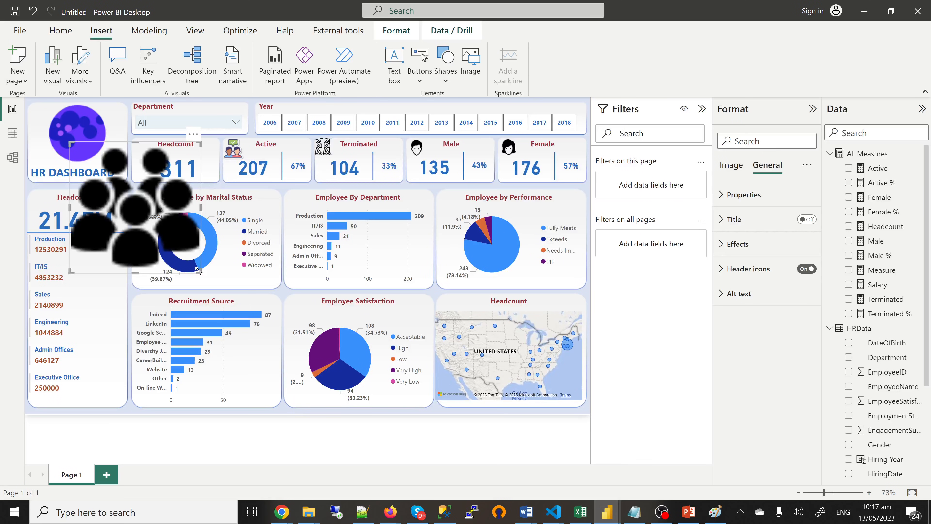
pyautogui.moveTo(199, 271); pyautogui.dragTo(146, 153)
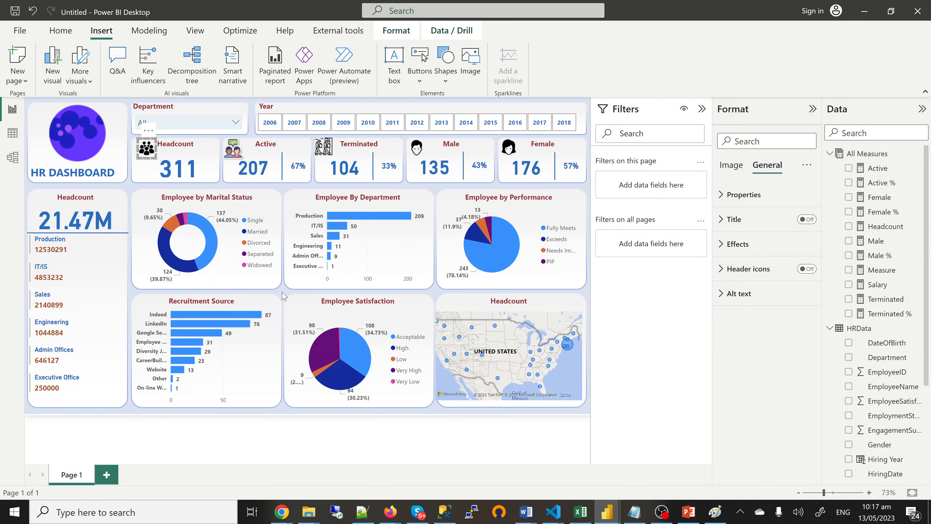
pyautogui.click(128, 198)
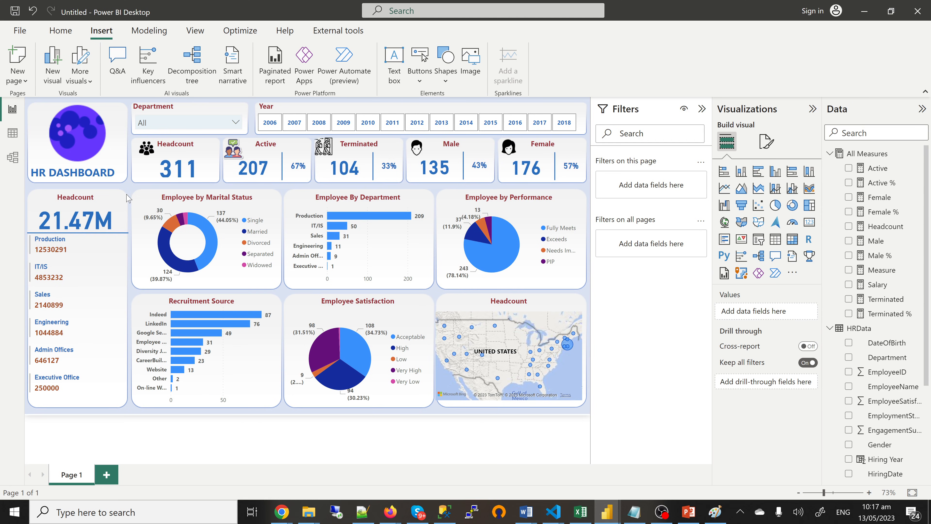